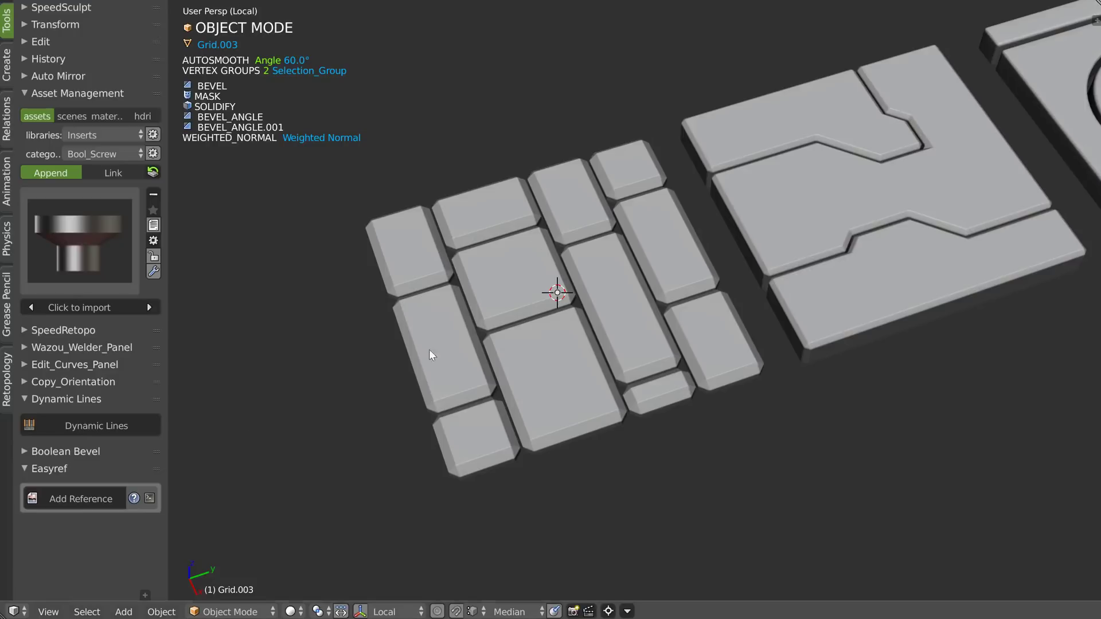
Step: Inspect the finished brick panel and locate the Dynamic Lines command among the Companion Tools
{"action": "middle_click_drag", "start_coordinate": [513, 366], "coordinate": [481, 371]}
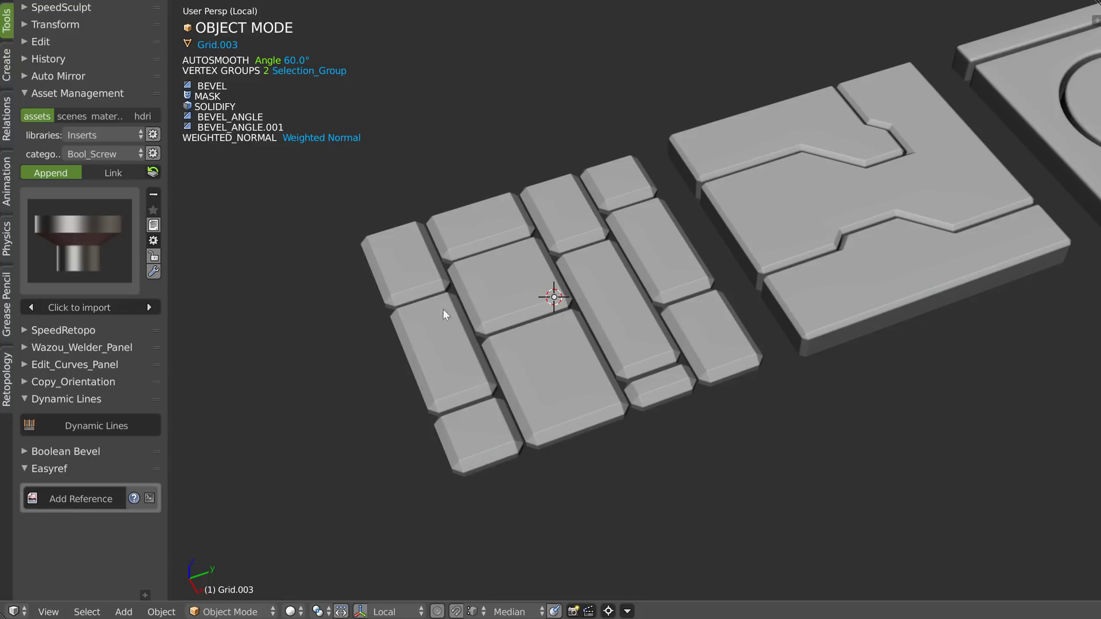
{"action": "middle_click_drag", "start_coordinate": [533, 370], "coordinate": [504, 372]}
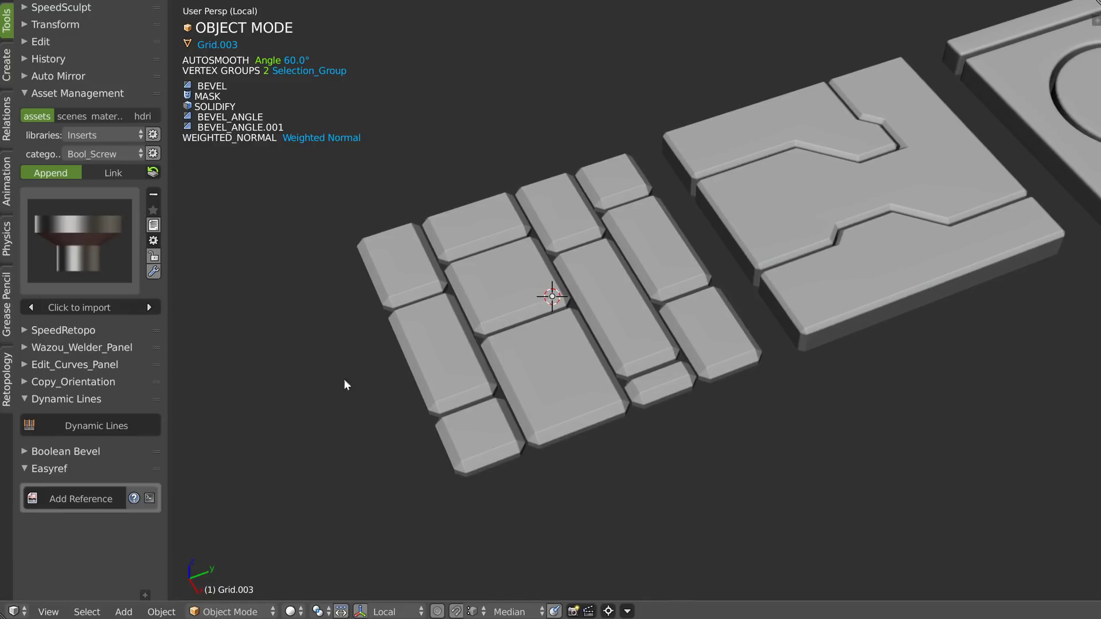
{"action": "middle_click_drag", "start_coordinate": [498, 377], "coordinate": [504, 257]}
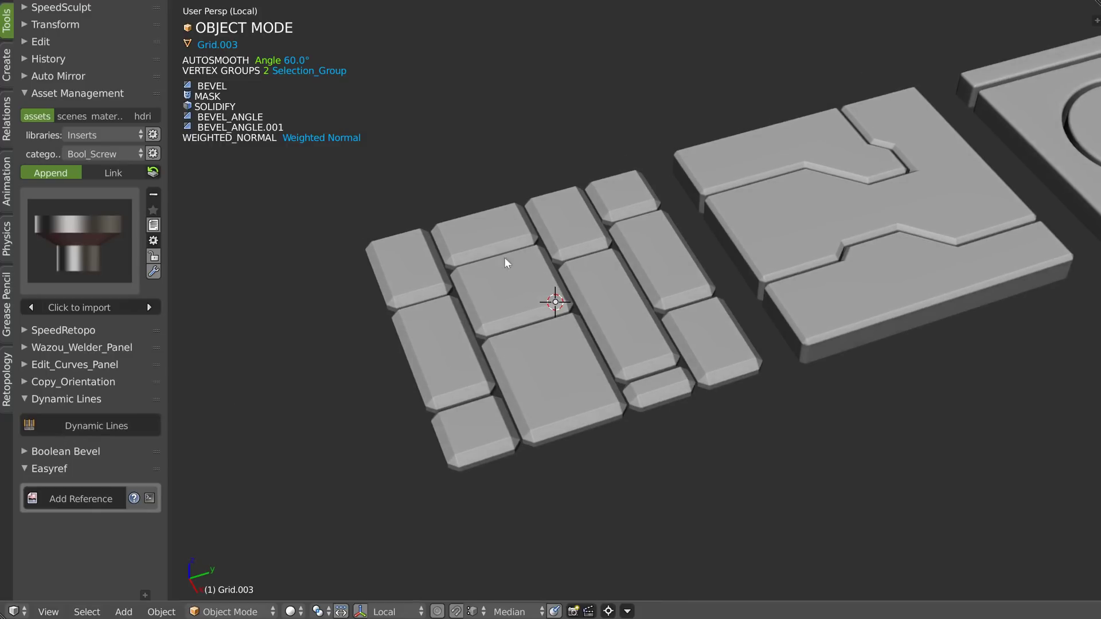
{"action": "left_click", "coordinate": [445, 336]}
{"action": "key", "text": "q"}
{"action": "left_click", "coordinate": [566, 411]}
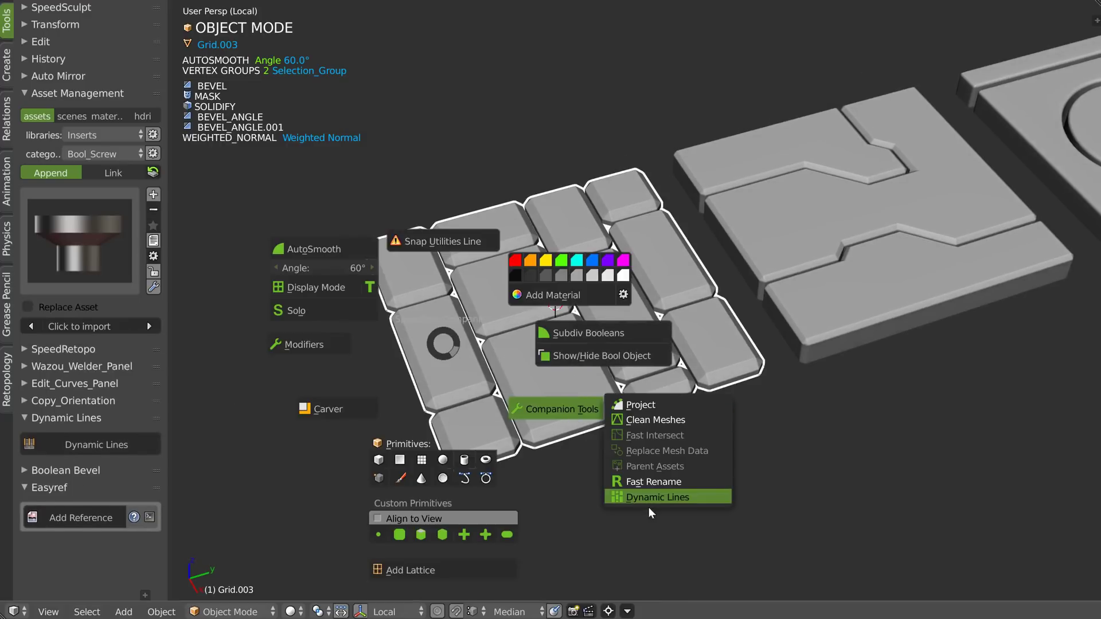
{"action": "key", "text": "Escape"}
{"action": "middle_click_drag", "start_coordinate": [543, 387], "coordinate": [538, 380]}
{"action": "scroll", "coordinate": [538, 380], "scroll_direction": "up", "scroll_amount": 1}
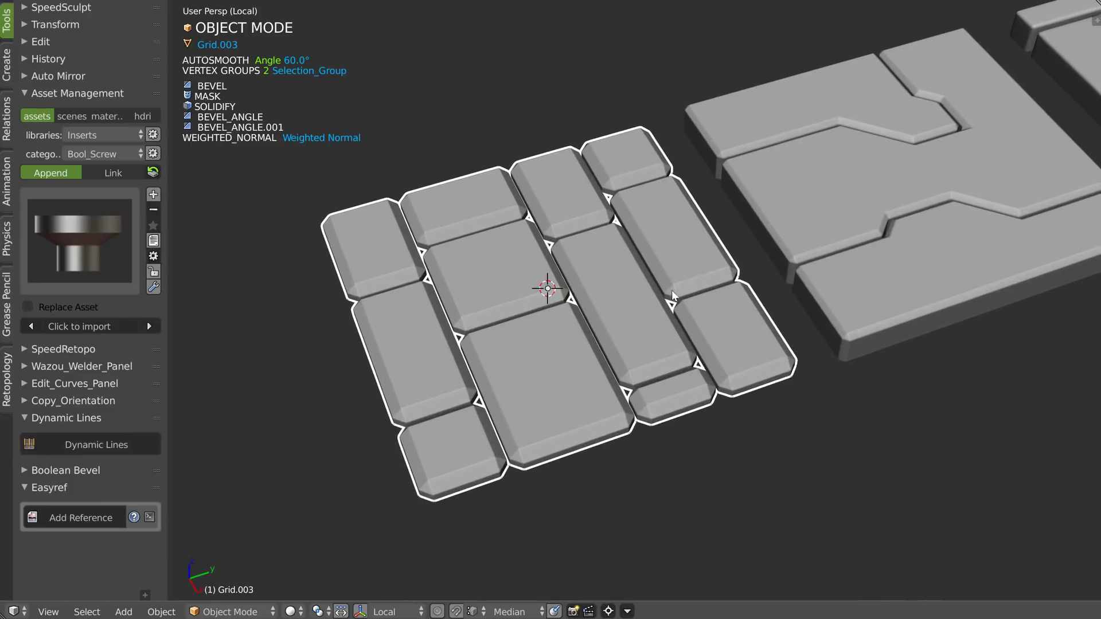
{"action": "mouse_move", "coordinate": [550, 307]}
{"action": "middle_mouse_down"}
{"action": "mouse_move", "coordinate": [587, 293]}
{"action": "mouse_move", "coordinate": [470, 339]}
{"action": "mouse_move", "coordinate": [607, 307]}
{"action": "mouse_move", "coordinate": [539, 323]}
{"action": "mouse_move", "coordinate": [510, 304]}
{"action": "middle_mouse_up"}
{"action": "key", "text": "a"}
{"action": "middle_click_drag", "start_coordinate": [434, 334], "coordinate": [627, 308]}
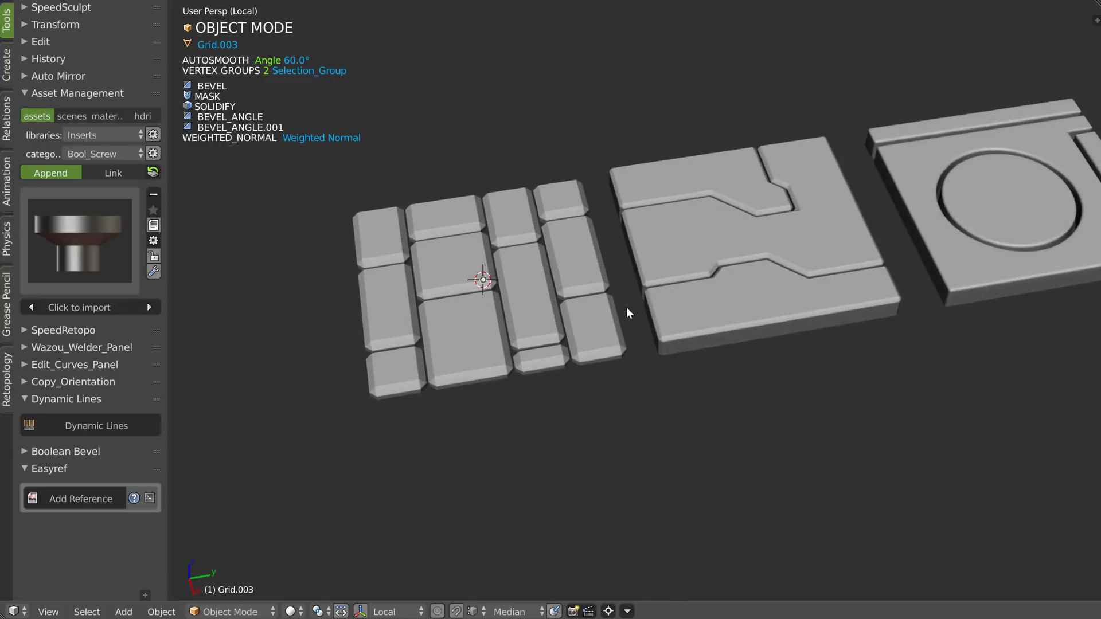
Step: Select the brick panel and the adjacent plate in turn to review the modifier options available for them
{"action": "middle_click_drag", "start_coordinate": [563, 271], "coordinate": [518, 301], "text": "shift"}
{"action": "right_click", "coordinate": [483, 324]}
{"action": "key", "text": "space"}
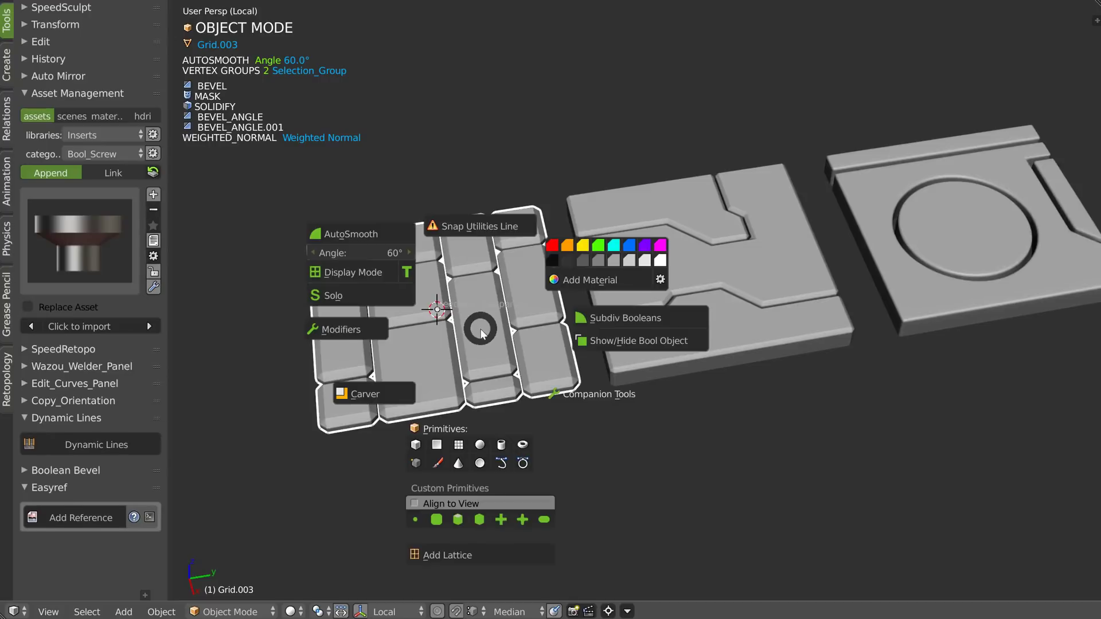
{"action": "left_click", "coordinate": [351, 329]}
{"action": "key", "text": "q"}
{"action": "left_click", "coordinate": [351, 331]}
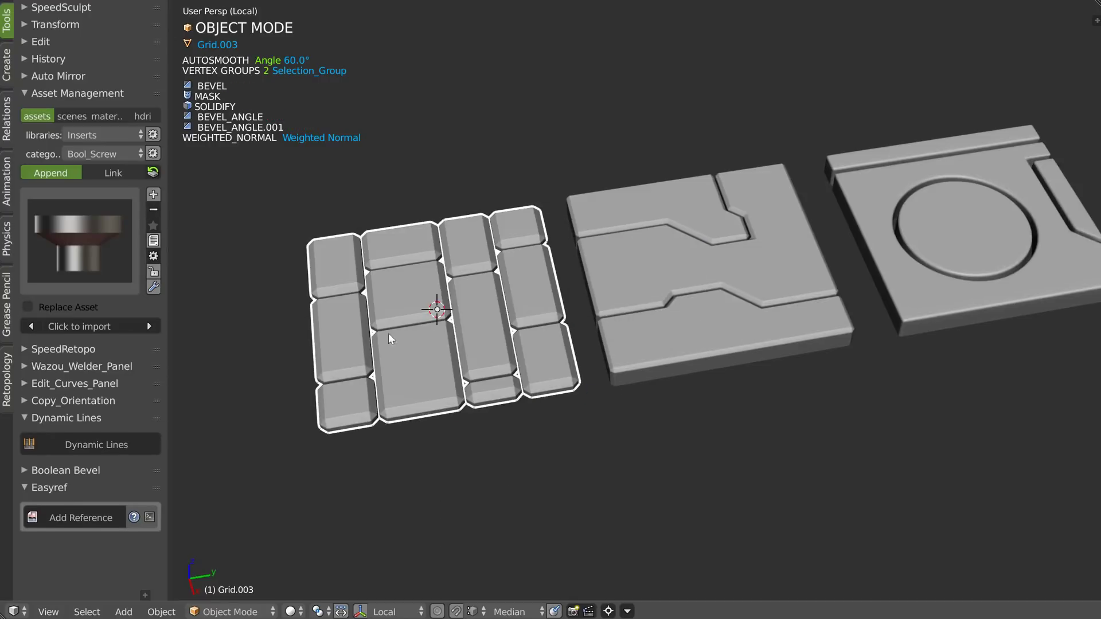
{"action": "right_click", "coordinate": [642, 302]}
{"action": "key", "text": "q"}
{"action": "left_click", "coordinate": [519, 307]}
{"action": "key", "text": "q"}
{"action": "left_click", "coordinate": [517, 307]}
{"action": "middle_click_drag", "start_coordinate": [502, 309], "coordinate": [528, 290]}
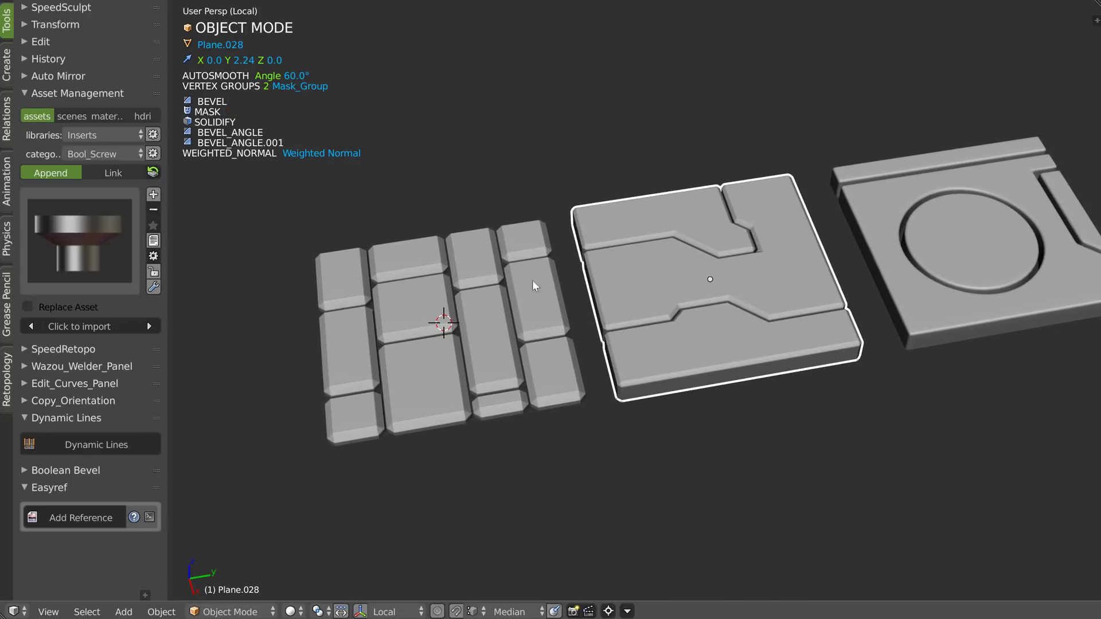
{"action": "middle_click_drag", "start_coordinate": [565, 221], "coordinate": [500, 326]}
Step: Add a new grid and move it along the X axis to -2.64, clear of the existing brick panel
{"action": "right_click", "coordinate": [496, 358]}
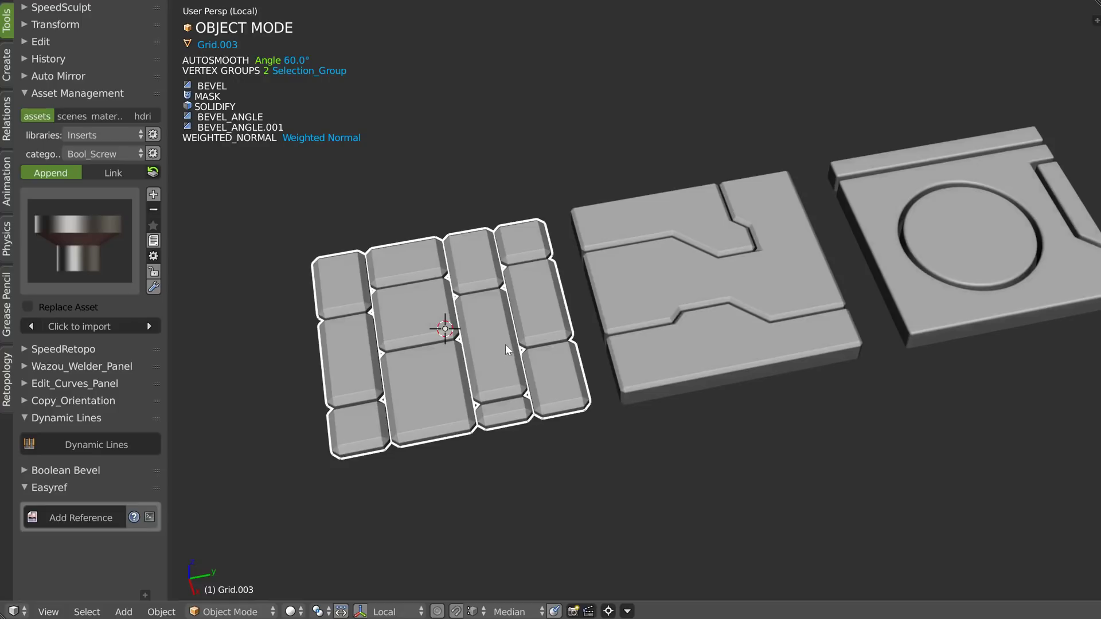
{"action": "key", "text": "q"}
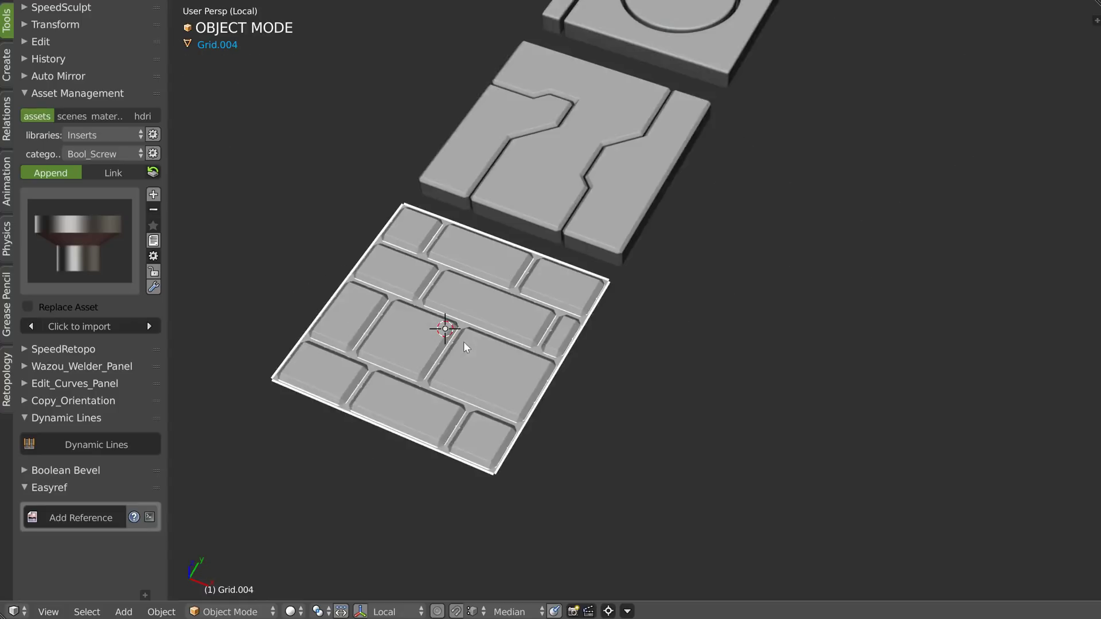
{"action": "middle_click_drag", "start_coordinate": [463, 341], "coordinate": [620, 306], "text": "shift"}
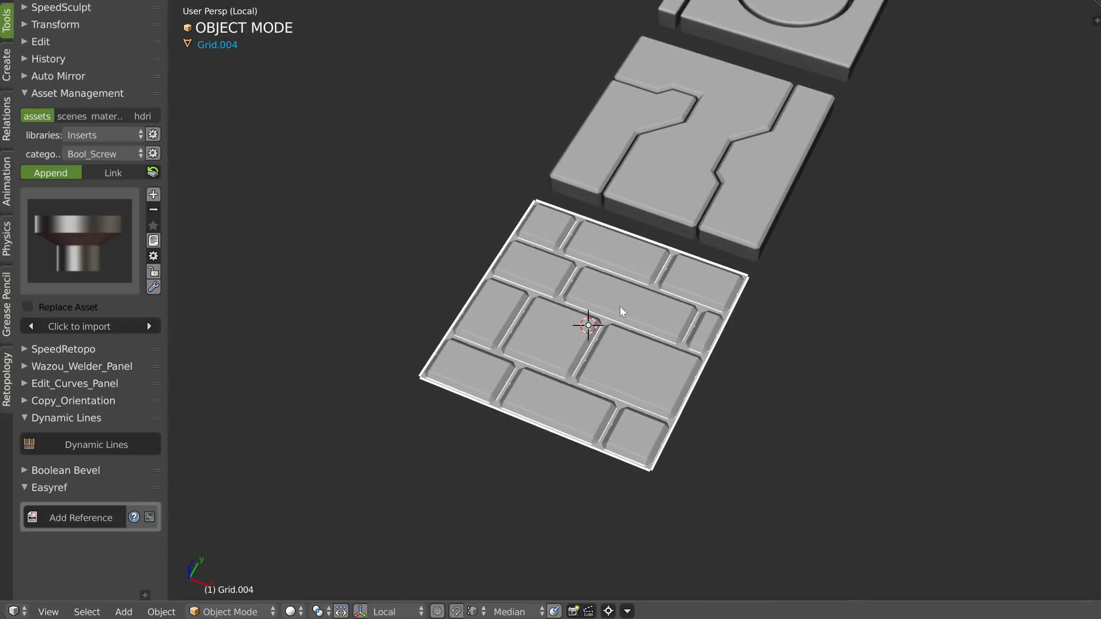
{"action": "key", "text": "g"}
{"action": "key", "text": "x"}
{"action": "middle_click_drag", "start_coordinate": [303, 269], "coordinate": [435, 304]}
{"action": "middle_click_drag", "start_coordinate": [278, 330], "coordinate": [435, 334], "text": "shift"}
{"action": "scroll", "coordinate": [435, 330], "scroll_direction": "up", "scroll_amount": 2}
{"action": "middle_click_drag", "start_coordinate": [459, 164], "coordinate": [488, 231], "text": "shift"}
Step: In edit mode, select three full edge loops running along the new grid's X direction as the long brick joints
{"action": "key", "text": "Tab"}
{"action": "left_click", "coordinate": [484, 396]}
{"action": "key", "text": "a"}
{"action": "left_click", "coordinate": [529, 286], "text": "alt+shift"}
{"action": "left_click", "coordinate": [603, 285], "text": "alt+shift"}
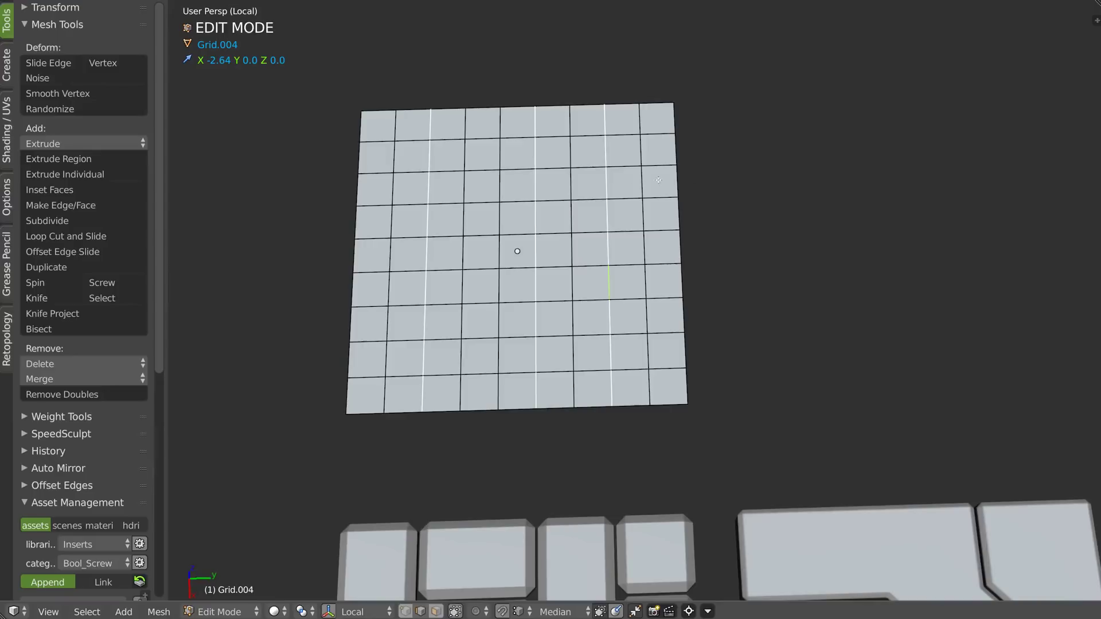
Step: Extend the selection with staggered cross edges between the edge loops to outline a brick pattern on the grid
{"action": "left_click", "coordinate": [625, 167], "text": "shift"}
{"action": "left_click", "coordinate": [659, 165], "text": "shift"}
{"action": "left_click", "coordinate": [662, 263], "text": "shift"}
{"action": "left_click", "coordinate": [626, 265], "text": "shift"}
{"action": "left_click", "coordinate": [585, 300], "text": "shift"}
{"action": "left_click", "coordinate": [552, 300], "text": "shift"}
{"action": "left_click", "coordinate": [445, 236], "text": "shift"}
{"action": "left_click", "coordinate": [482, 235], "text": "shift"}
{"action": "left_click", "coordinate": [517, 234], "text": "shift"}
{"action": "left_click", "coordinate": [514, 136], "text": "shift"}
{"action": "left_click", "coordinate": [482, 138], "text": "shift"}
{"action": "left_click", "coordinate": [442, 139], "text": "shift"}
{"action": "left_click", "coordinate": [412, 174], "text": "shift"}
{"action": "left_click", "coordinate": [376, 174], "text": "shift"}
{"action": "left_click", "coordinate": [407, 273], "text": "shift"}
{"action": "left_click", "coordinate": [372, 273], "text": "shift"}
{"action": "left_click", "coordinate": [442, 340], "text": "shift"}
{"action": "left_click", "coordinate": [479, 339], "text": "shift"}
{"action": "left_click", "coordinate": [517, 338], "text": "shift"}
{"action": "middle_click_drag", "start_coordinate": [517, 339], "coordinate": [559, 249]}
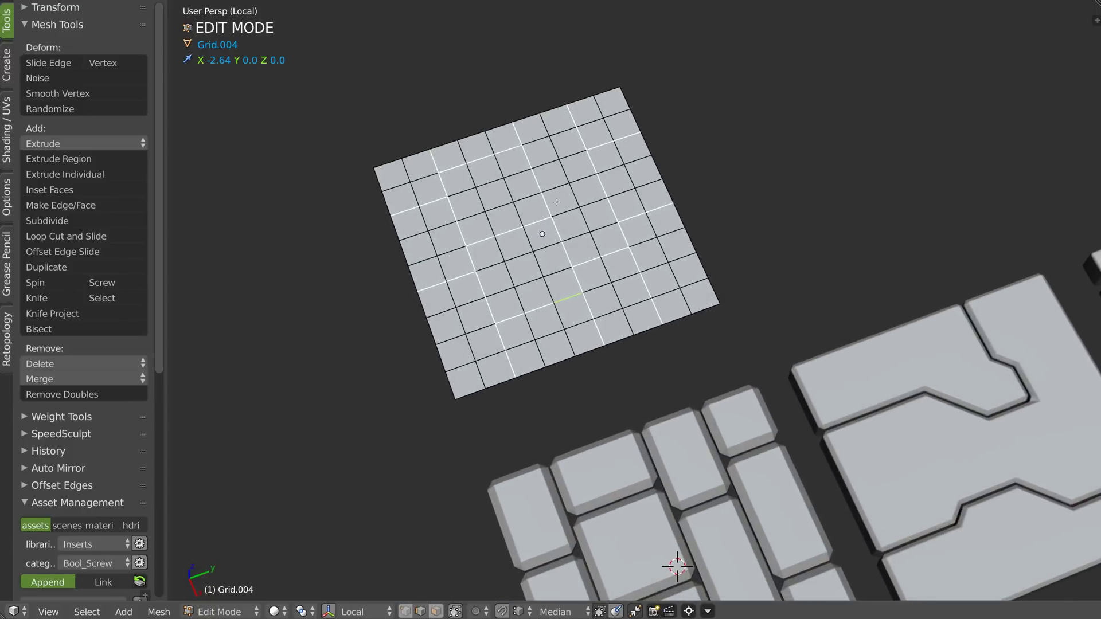
Step: Run Dynamic Lines on the selected edges to split the grid into bricks, and return to object mode
{"action": "key", "text": "space"}
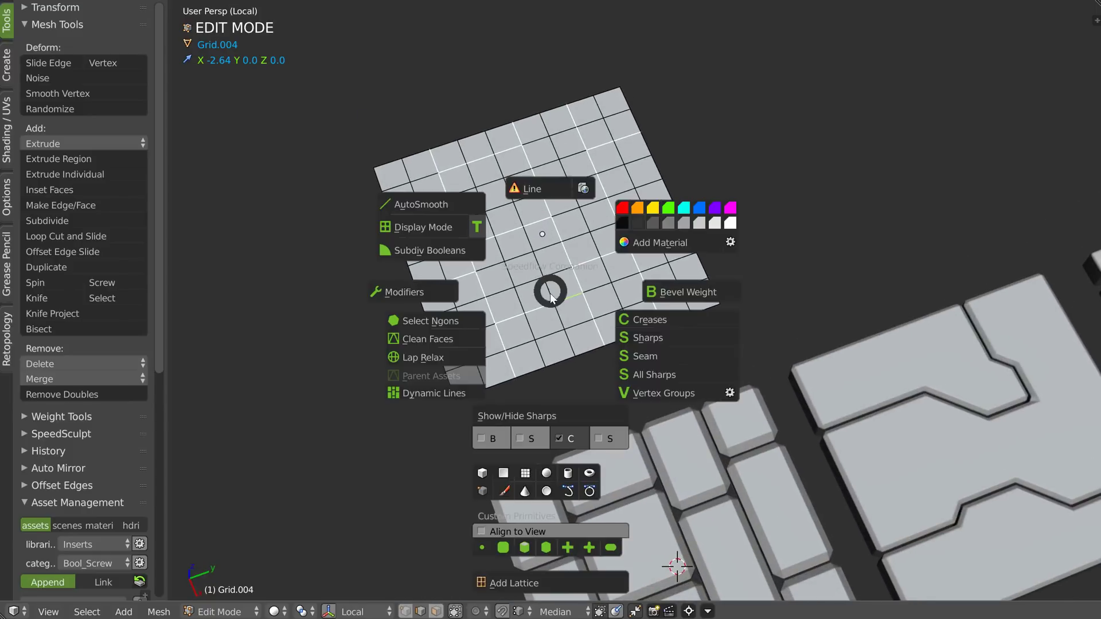
{"action": "left_click", "coordinate": [436, 392]}
{"action": "middle_click_drag", "start_coordinate": [505, 350], "coordinate": [519, 295]}
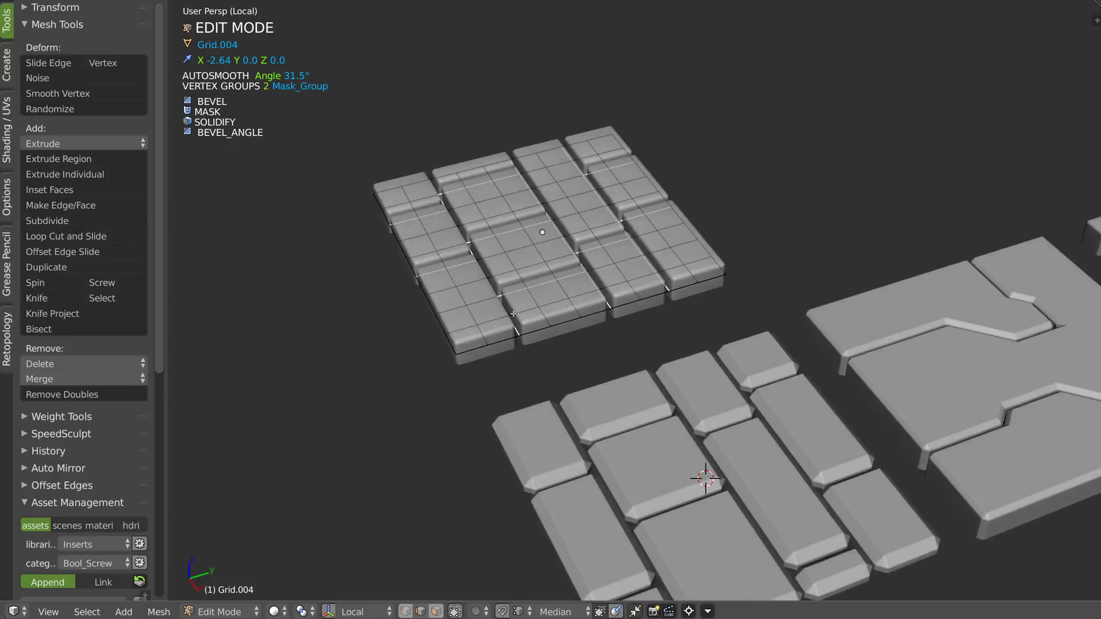
{"action": "scroll", "coordinate": [519, 295], "scroll_direction": "up", "scroll_amount": 2}
{"action": "middle_click_drag", "start_coordinate": [533, 180], "coordinate": [513, 252]}
{"action": "key", "text": "Tab"}
Step: Set the new brick panel's Solidify offset to -1.0 and toggle its Only Rim option off and back on
{"action": "key", "text": "shift+space"}
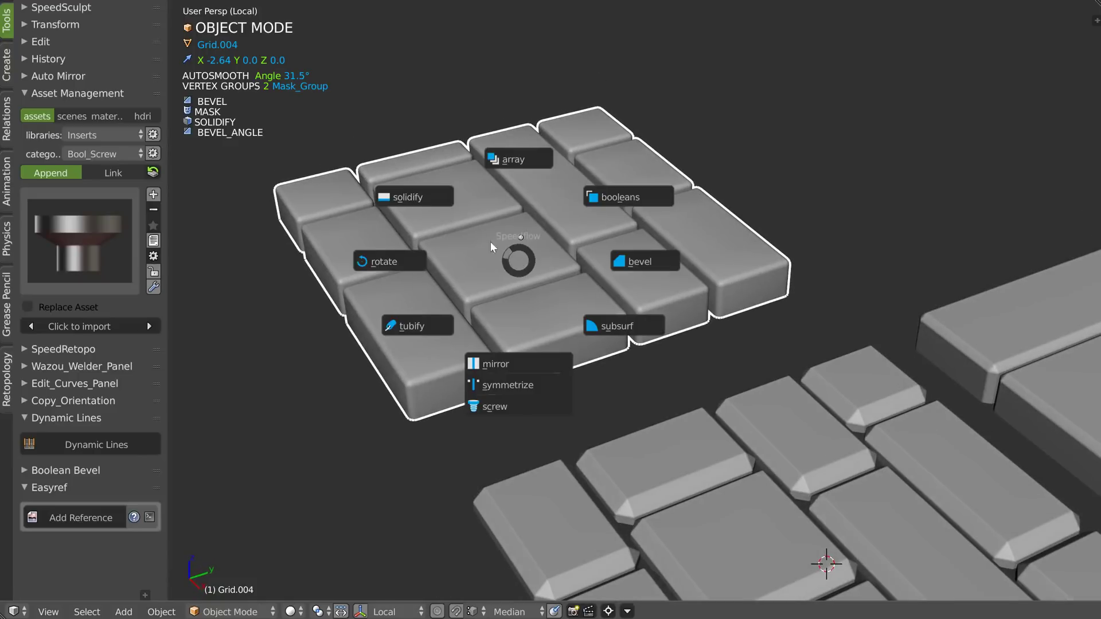
{"action": "left_click", "coordinate": [423, 200]}
{"action": "middle_click_drag", "start_coordinate": [442, 203], "coordinate": [536, 263]}
{"action": "key", "text": "d"}
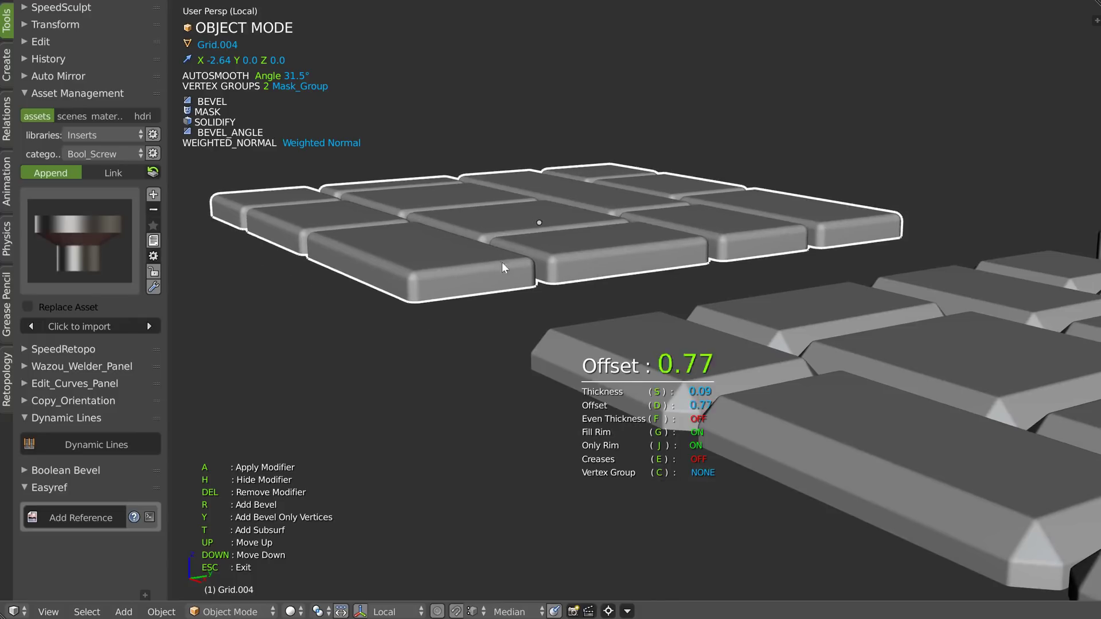
{"action": "middle_click_drag", "start_coordinate": [366, 281], "coordinate": [532, 221]}
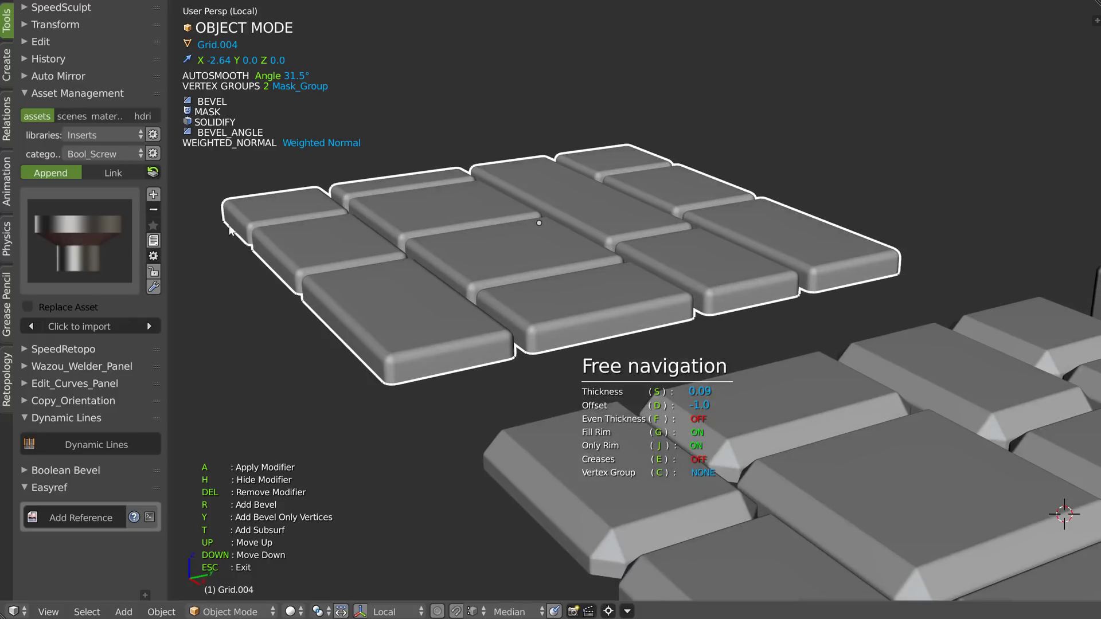
{"action": "middle_click_drag", "start_coordinate": [489, 243], "coordinate": [539, 215]}
{"action": "key", "text": "j"}
{"action": "key", "text": "j"}
{"action": "middle_click_drag", "start_coordinate": [537, 229], "coordinate": [563, 239]}
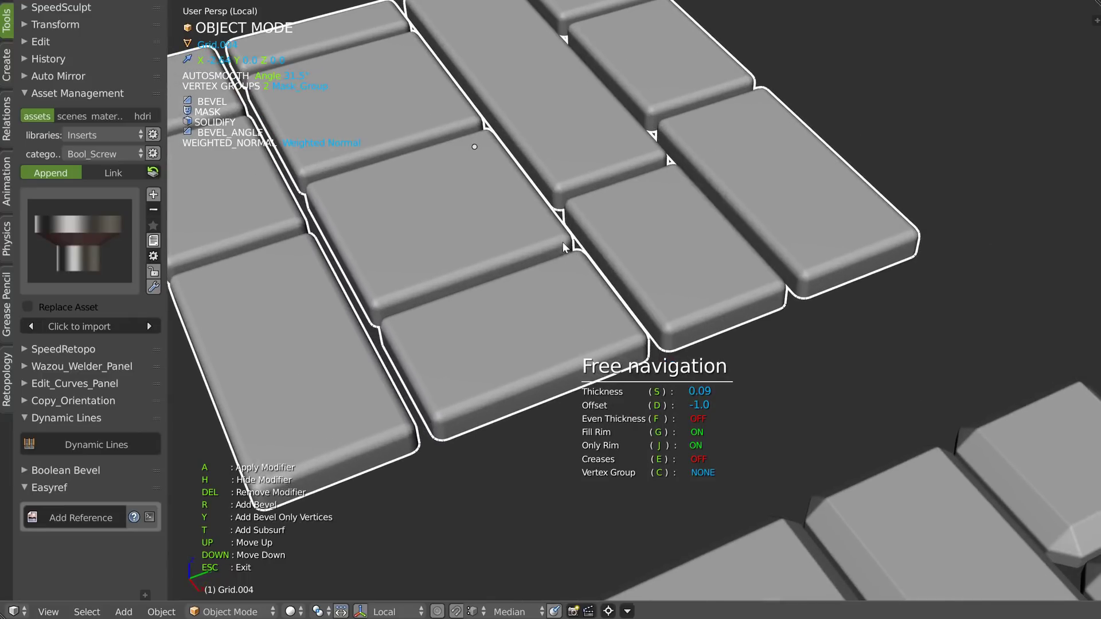
Step: Adjust the brick panel's Bevel_ANGLE modifier, reducing its segments to a flat chamfer and widening it
{"action": "key", "text": "r"}
{"action": "middle_click_drag", "start_coordinate": [654, 305], "coordinate": [578, 280], "text": "shift"}
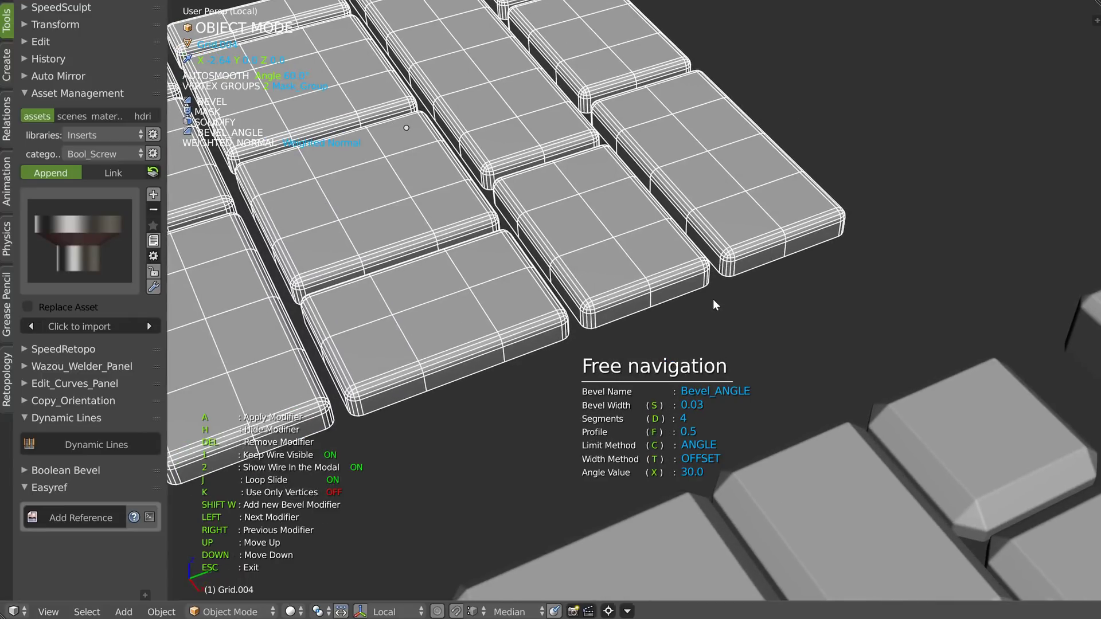
{"action": "key", "text": "d"}
{"action": "key", "text": "s"}
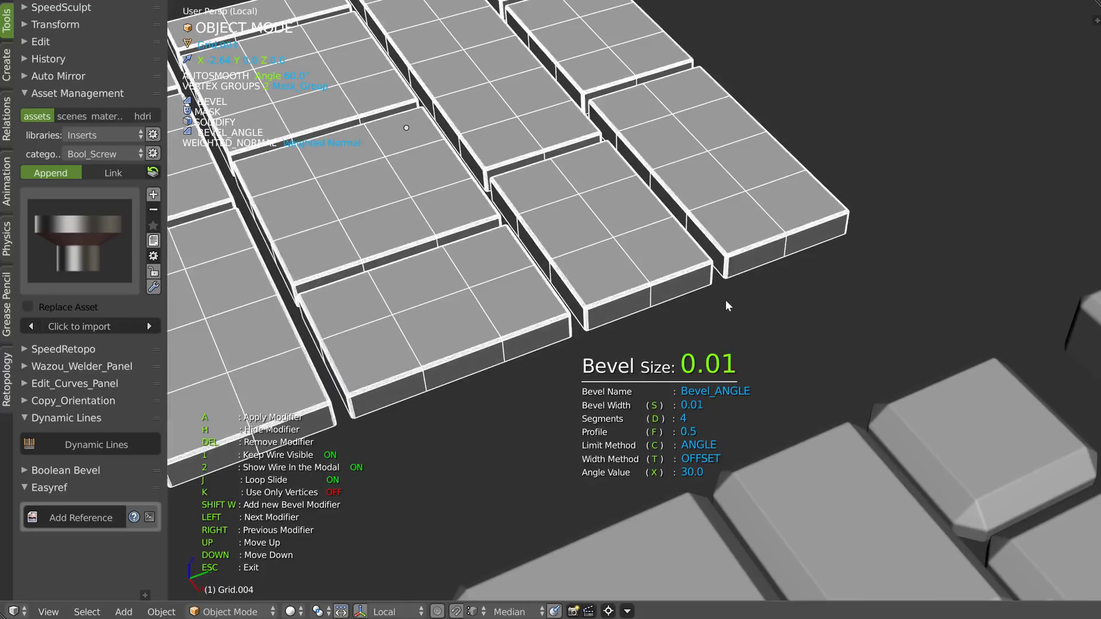
{"action": "left_click", "coordinate": [726, 302]}
{"action": "key", "text": "d"}
{"action": "left_click", "coordinate": [692, 301]}
{"action": "key", "text": "s"}
{"action": "left_click", "coordinate": [703, 303]}
{"action": "middle_click_drag", "start_coordinate": [611, 296], "coordinate": [645, 293], "text": "ctrl"}
Step: Add a second angle bevel to the bricks with width 0.01, 3 segments and an angle limit of 26.1
{"action": "key", "text": "shift+w"}
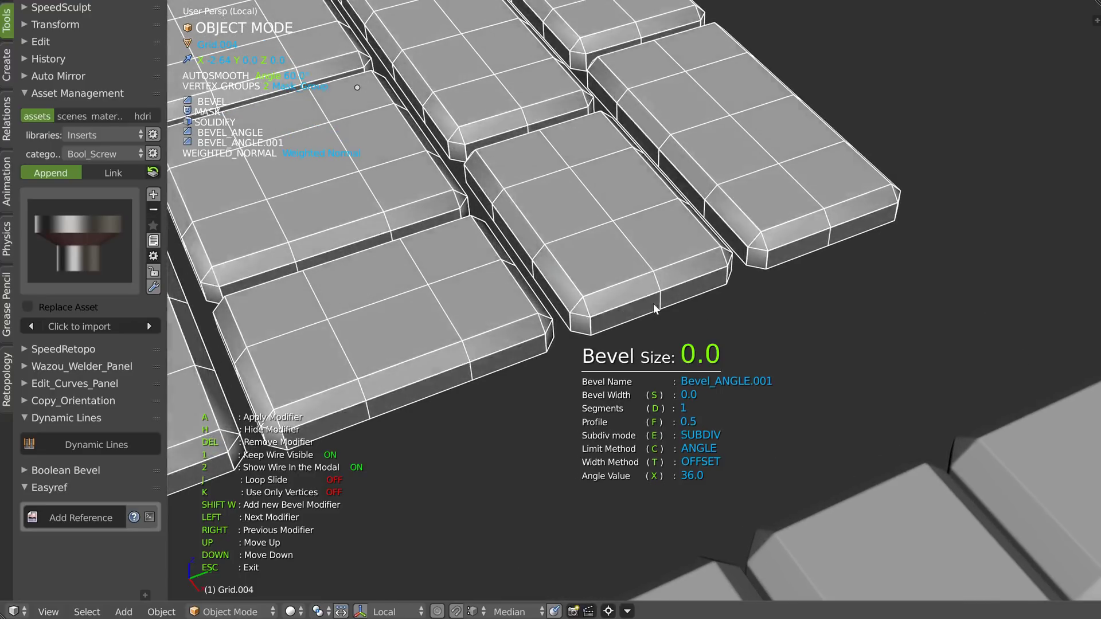
{"action": "left_click", "coordinate": [655, 303]}
{"action": "key", "text": "d"}
{"action": "left_click", "coordinate": [687, 309]}
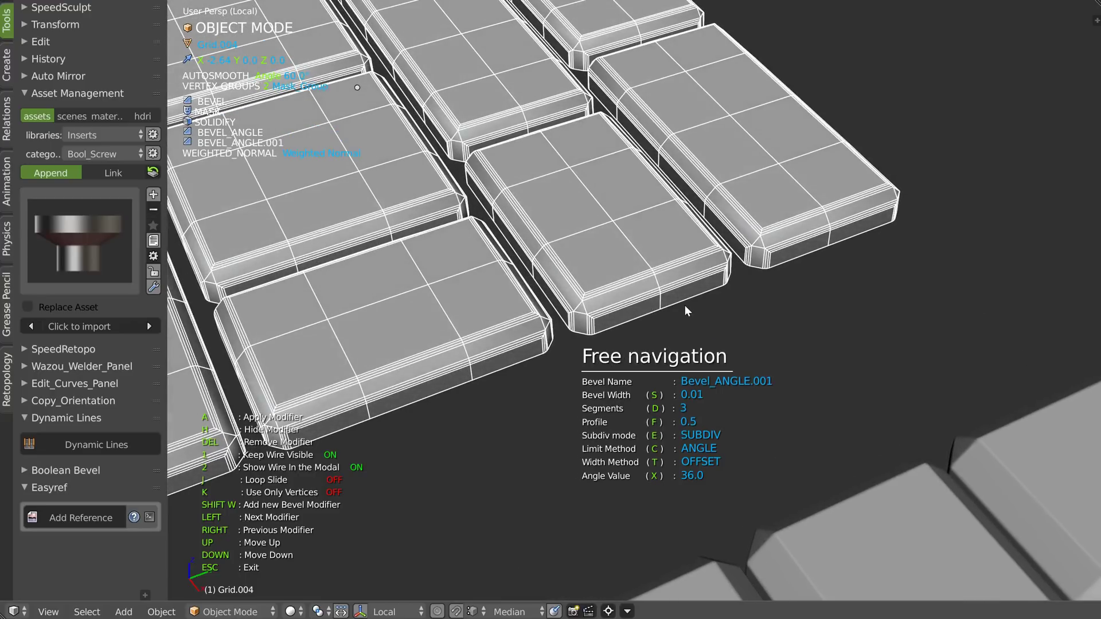
{"action": "key", "text": "x"}
{"action": "left_click", "coordinate": [654, 310]}
{"action": "scroll", "coordinate": [731, 282], "scroll_direction": "down", "scroll_amount": 5}
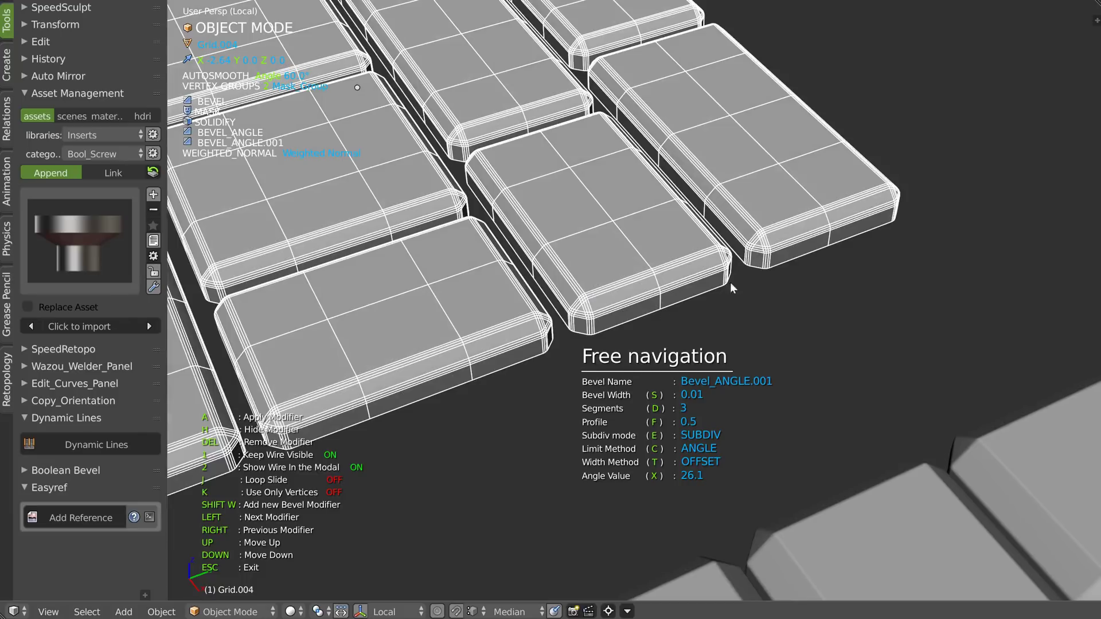
{"action": "middle_click_drag", "start_coordinate": [730, 282], "coordinate": [697, 270]}
Step: Narrow the joints between the bricks by reducing the Selection_Group bevel's width to about 0.0, and leave the bevel settings
{"action": "middle_click_drag", "start_coordinate": [660, 468], "coordinate": [652, 218]}
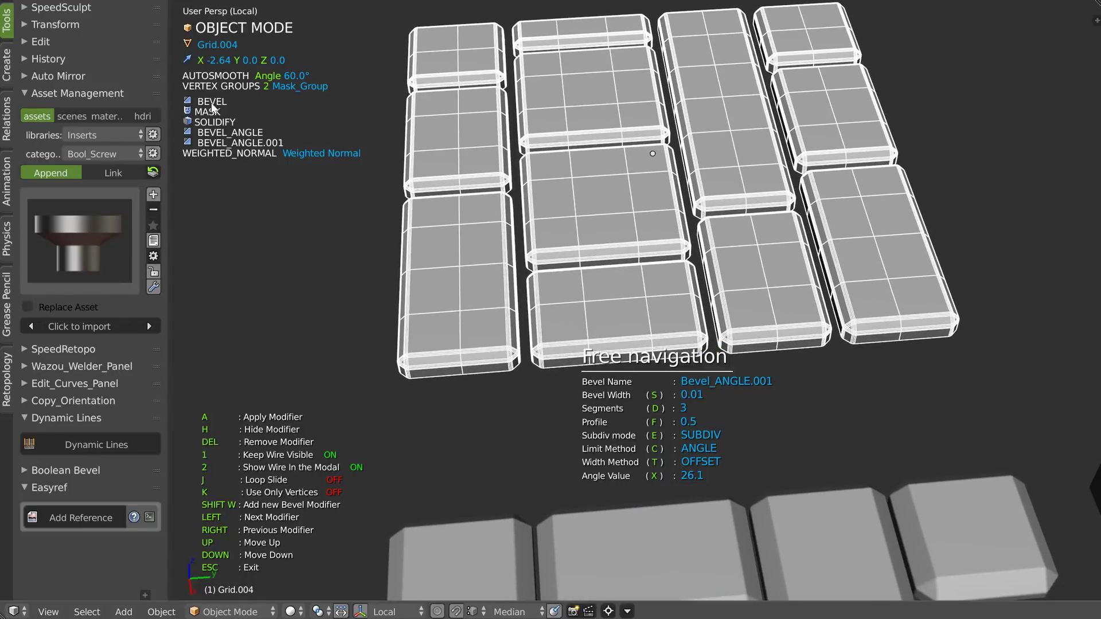
{"action": "key", "text": "Right"}
{"action": "key", "text": "Right"}
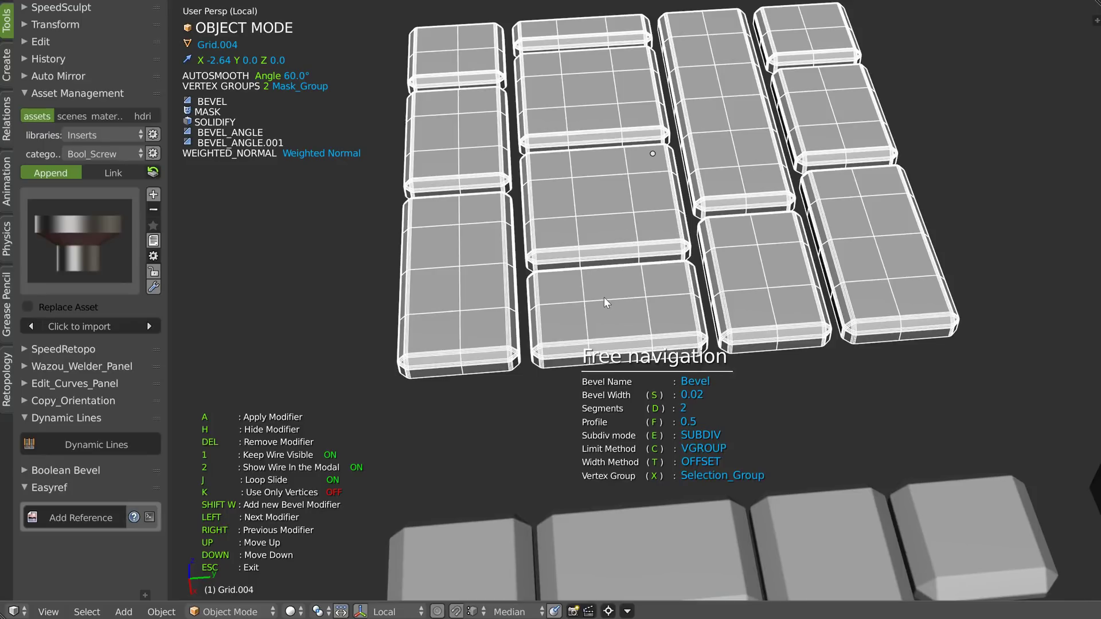
{"action": "key", "text": "s"}
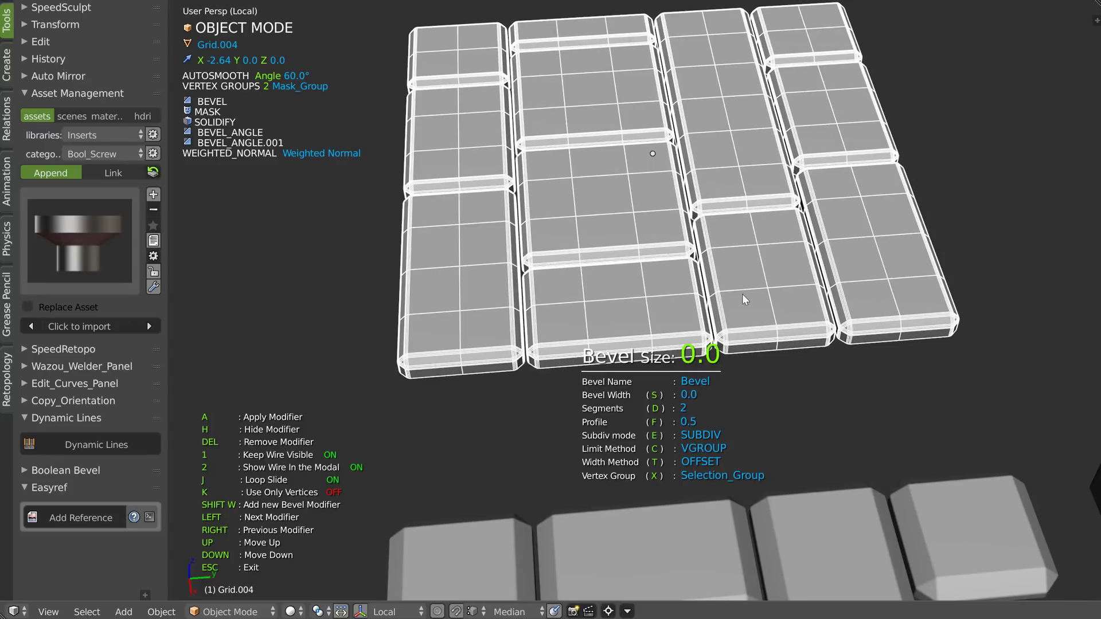
{"action": "left_click", "coordinate": [742, 294]}
{"action": "middle_click_drag", "start_coordinate": [699, 286], "coordinate": [640, 365]}
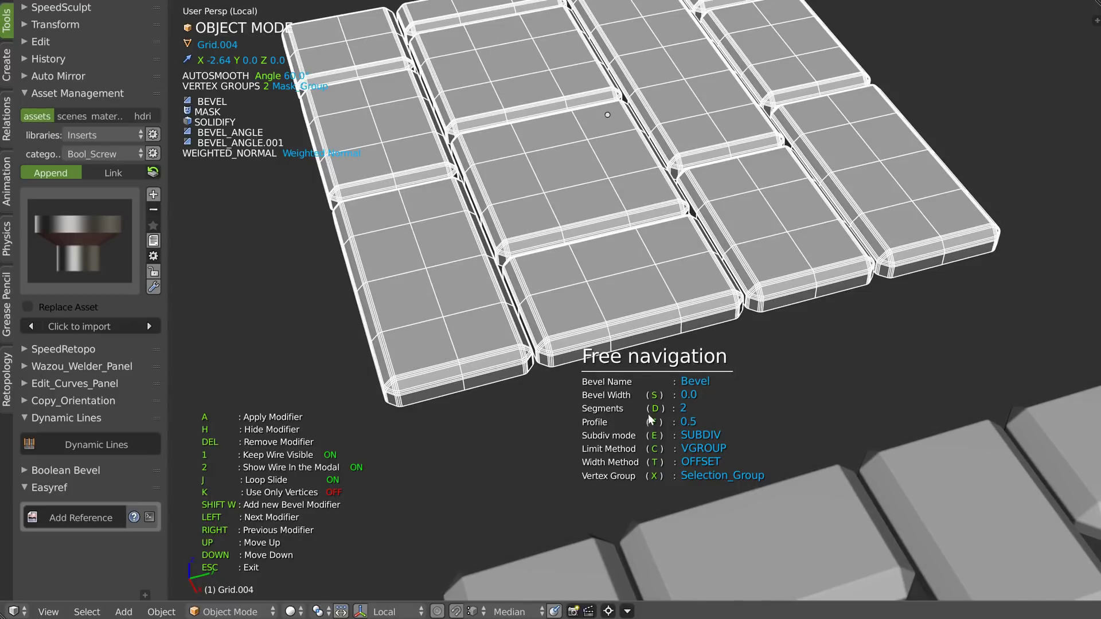
{"action": "middle_click_drag", "start_coordinate": [713, 201], "coordinate": [605, 268]}
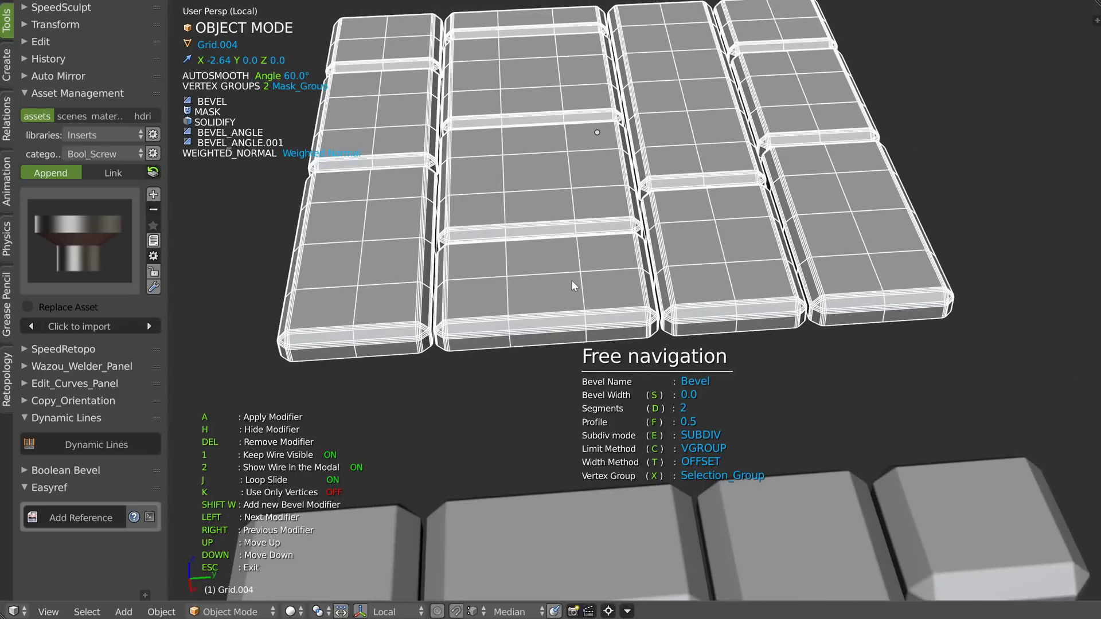
{"action": "key", "text": "Escape"}
{"action": "key", "text": "z"}
{"action": "left_click", "coordinate": [699, 290]}
Step: Try an array of the brick panel along X with a relative offset of -1.3, and remove the Array modifier
{"action": "middle_click_drag", "start_coordinate": [701, 290], "coordinate": [607, 297]}
{"action": "middle_click_drag", "start_coordinate": [518, 343], "coordinate": [609, 275]}
{"action": "scroll", "coordinate": [602, 275], "scroll_direction": "down", "scroll_amount": 2}
{"action": "key", "text": "space"}
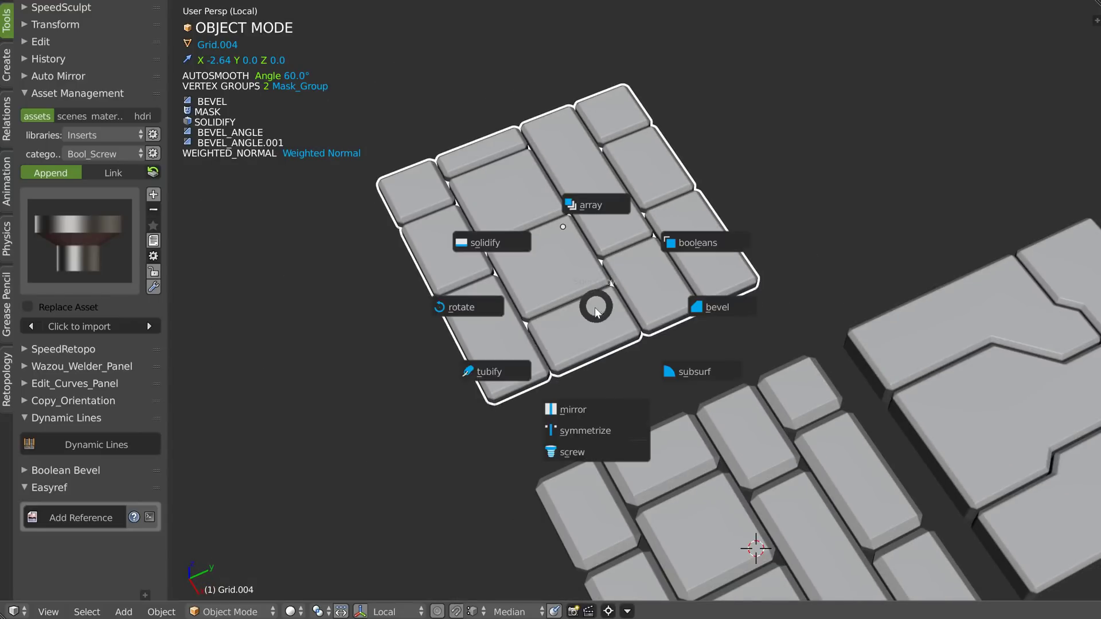
{"action": "left_click", "coordinate": [597, 204]}
{"action": "key", "text": "d"}
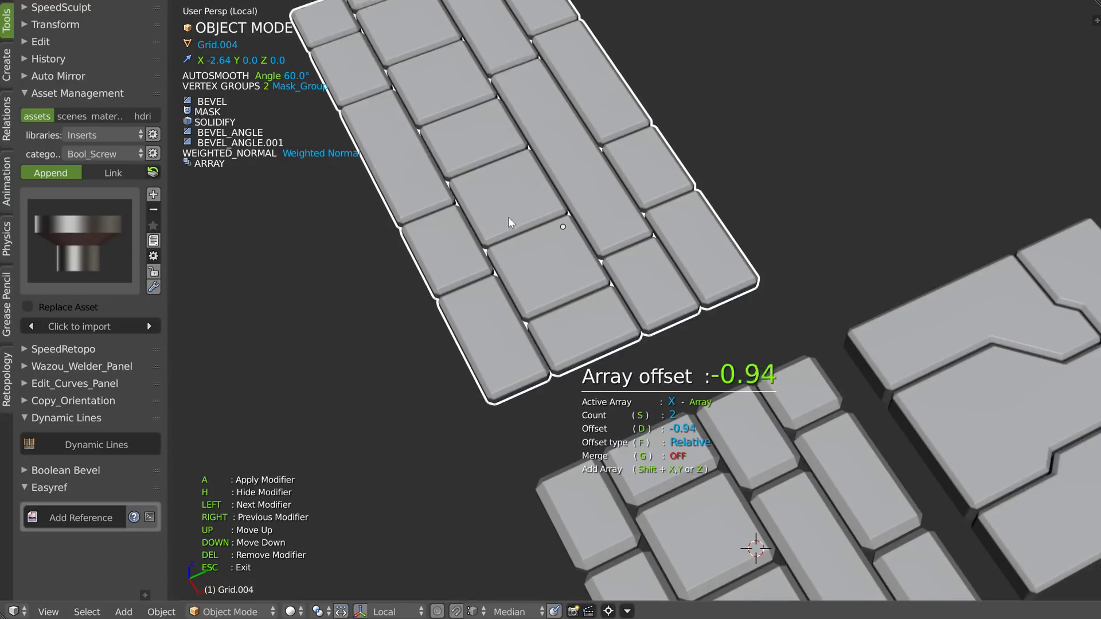
{"action": "left_click", "coordinate": [496, 222]}
{"action": "middle_click_drag", "start_coordinate": [631, 213], "coordinate": [680, 318], "text": "shift"}
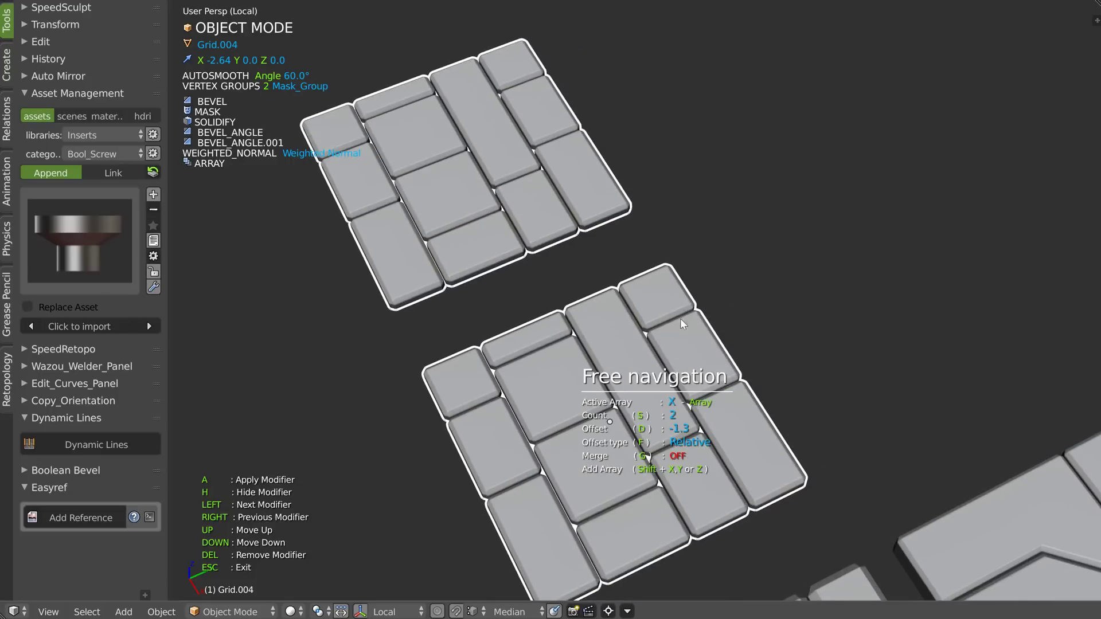
{"action": "key", "text": "s"}
{"action": "left_click", "coordinate": [676, 310]}
{"action": "scroll", "coordinate": [677, 298], "scroll_direction": "down", "scroll_amount": 3}
{"action": "middle_click_drag", "start_coordinate": [507, 332], "coordinate": [560, 272]}
{"action": "key", "text": "Delete"}
Step: Select the joint edges between the two large bricks in the panel's middle and run Dynamic Lines to merge them
{"action": "scroll", "coordinate": [545, 291], "scroll_direction": "up", "scroll_amount": 2}
{"action": "scroll", "coordinate": [528, 281], "scroll_direction": "up", "scroll_amount": 2}
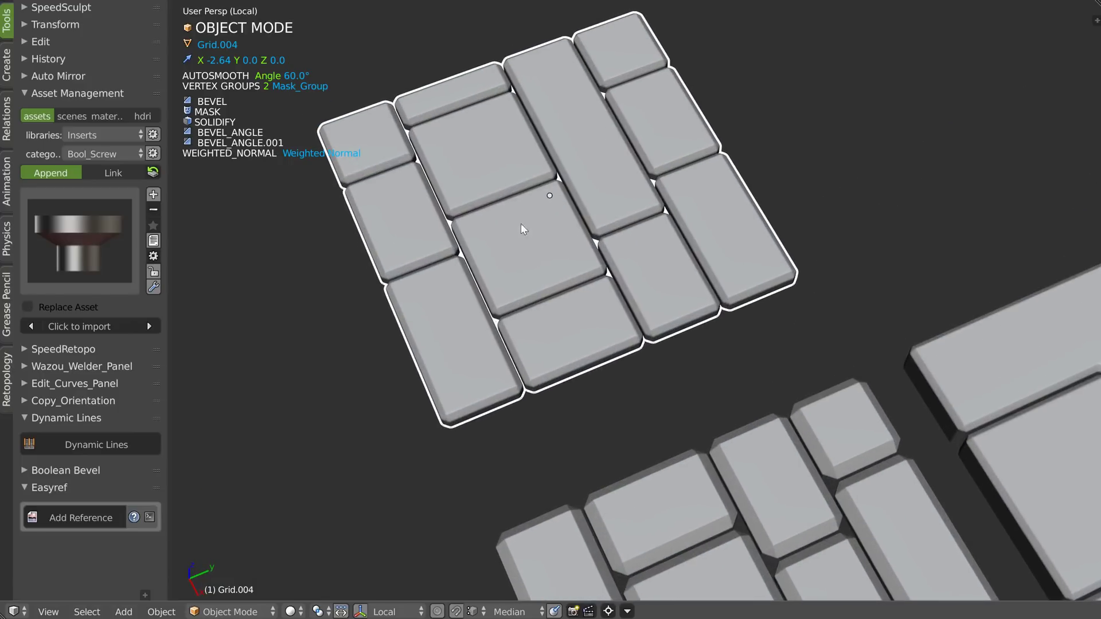
{"action": "key", "text": "Tab"}
{"action": "left_click", "coordinate": [456, 182]}
{"action": "scroll", "coordinate": [455, 182], "scroll_direction": "up", "scroll_amount": 2}
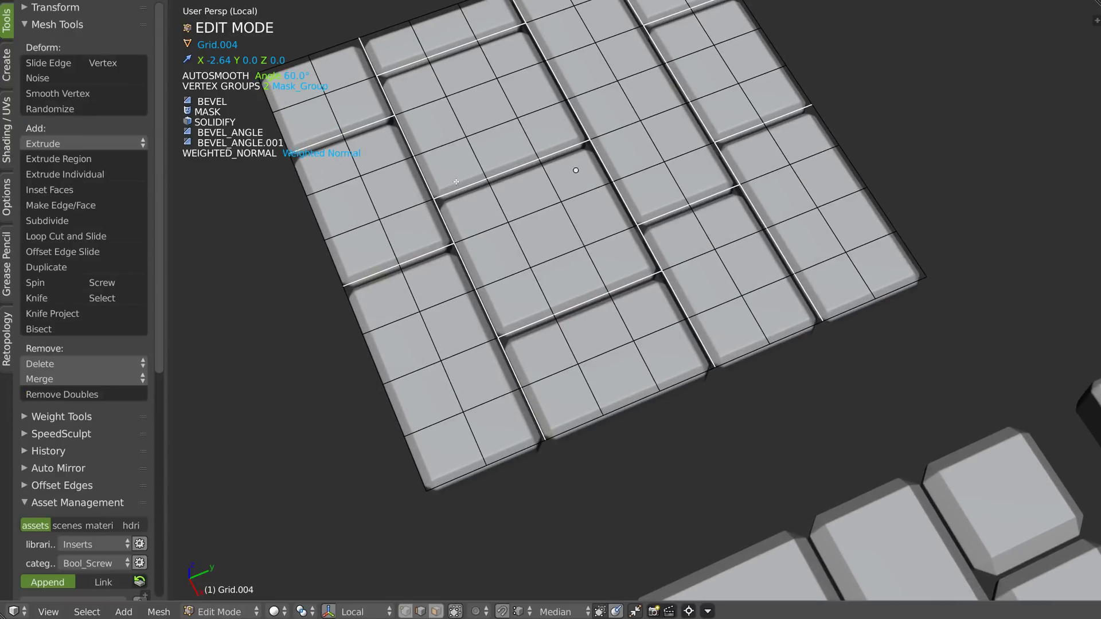
{"action": "scroll", "coordinate": [480, 183], "scroll_direction": "up", "scroll_amount": 2}
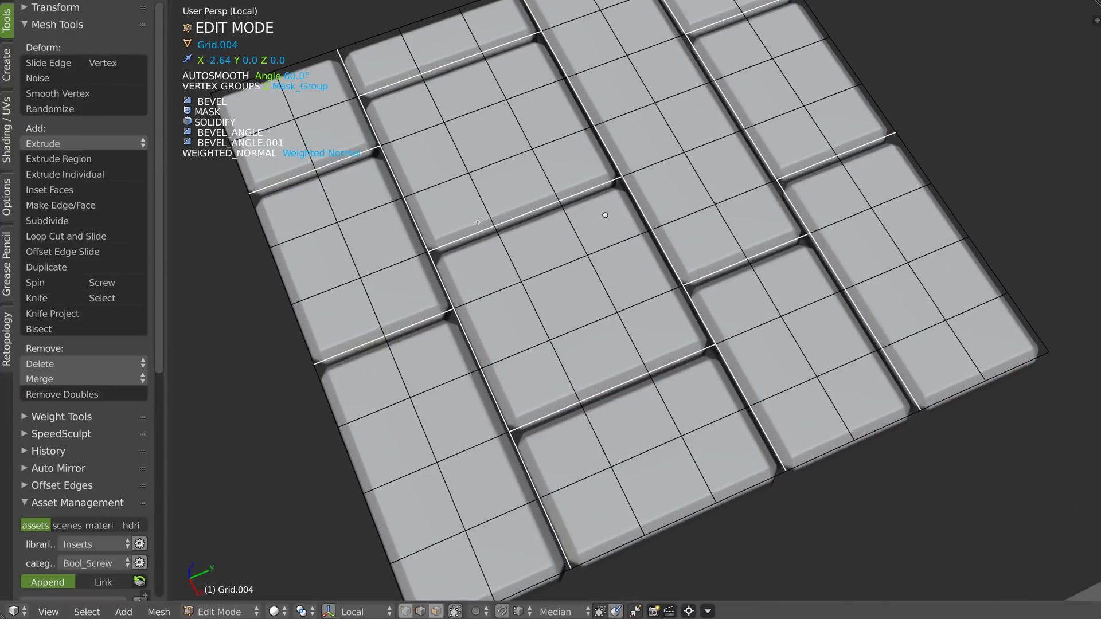
{"action": "key", "text": "ctrl+shift+KP_Add"}
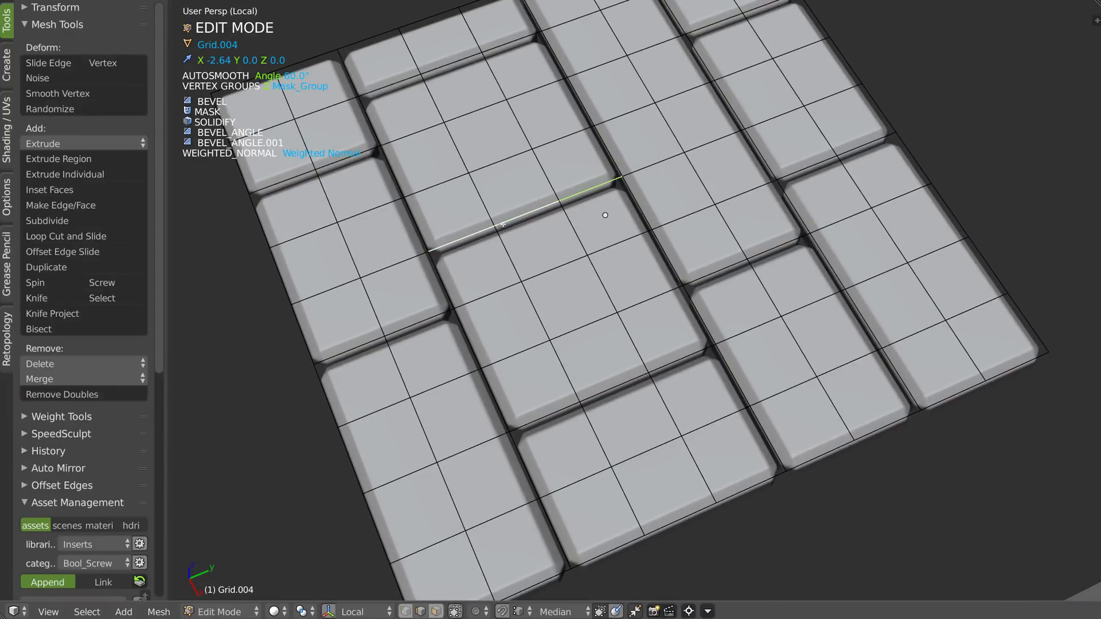
{"action": "key", "text": "q"}
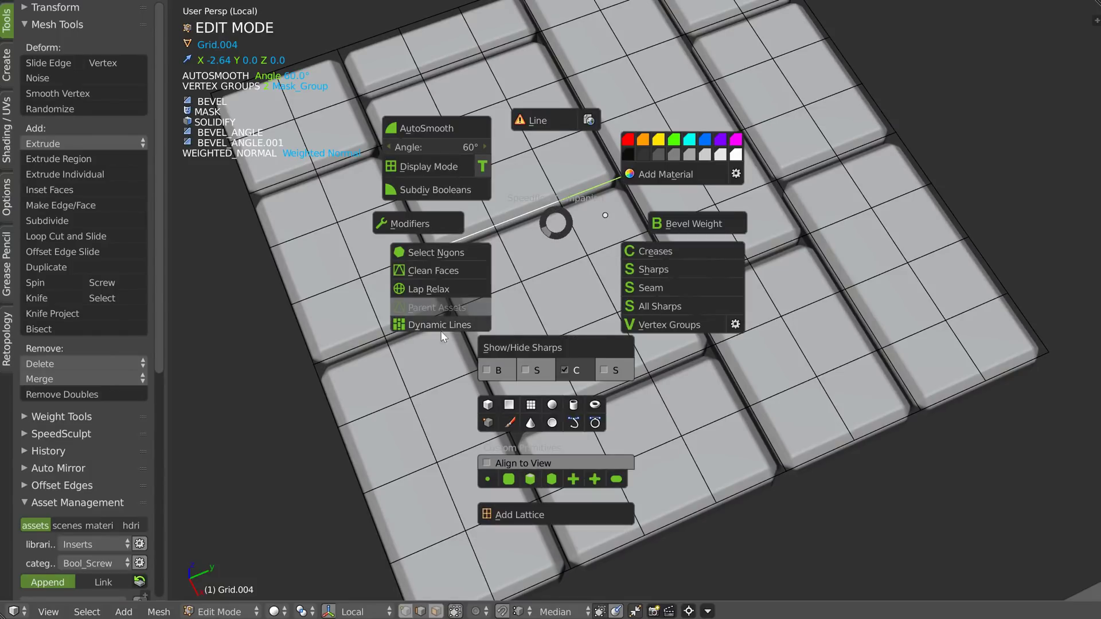
{"action": "left_click", "coordinate": [429, 324]}
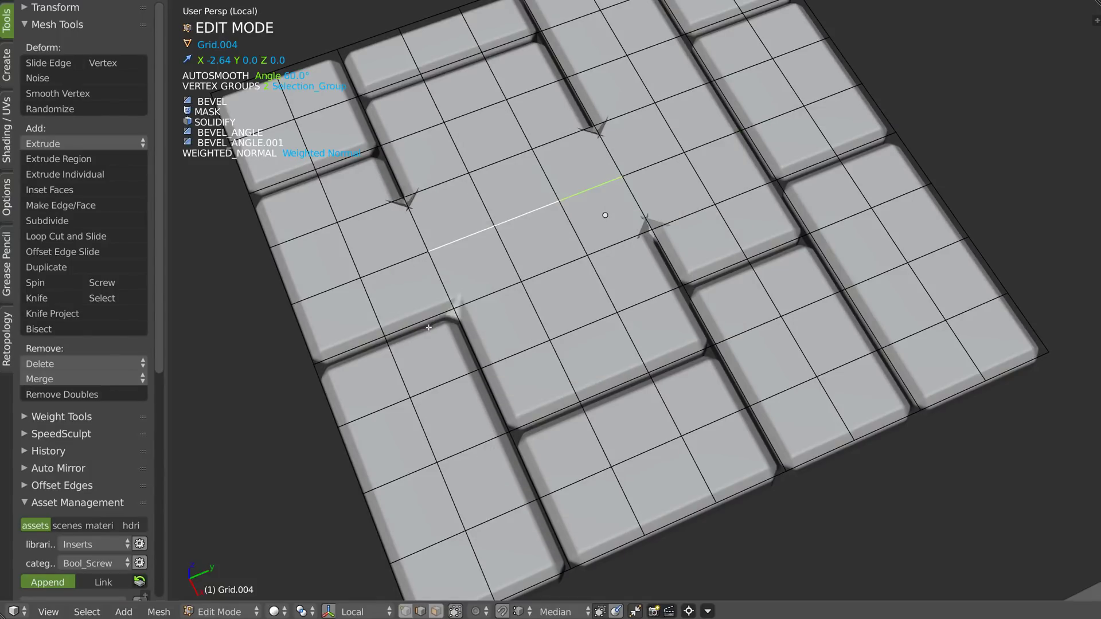
Step: Select the broken joint edges along both sides of the merged brick and restore those joints with Dynamic Lines
{"action": "scroll", "coordinate": [433, 270], "scroll_direction": "up", "scroll_amount": 3}
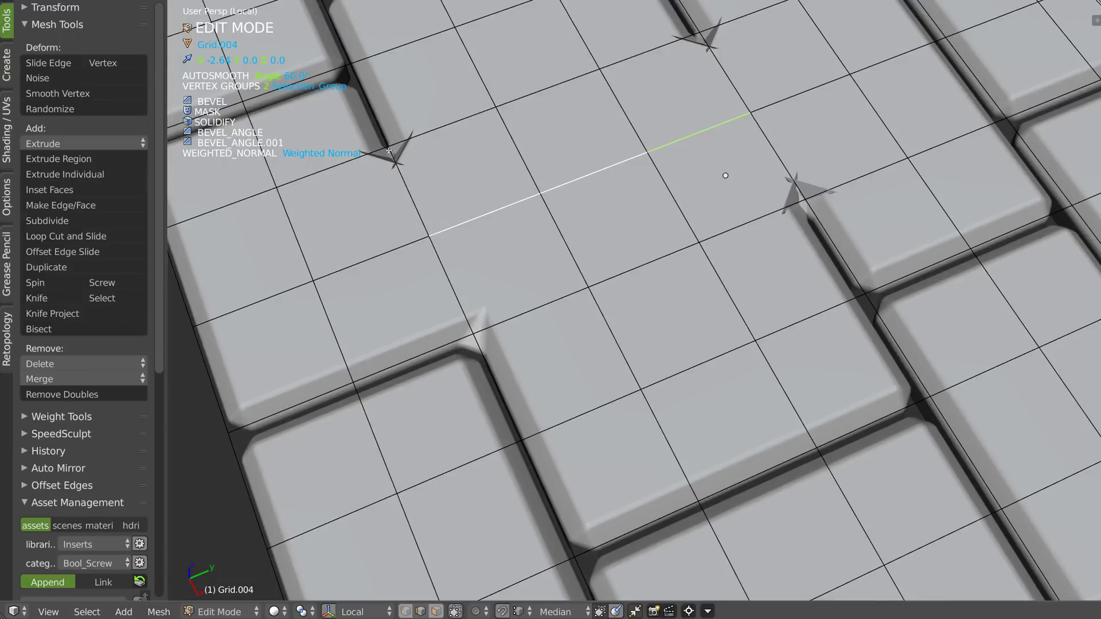
{"action": "left_click", "coordinate": [449, 287], "text": "alt"}
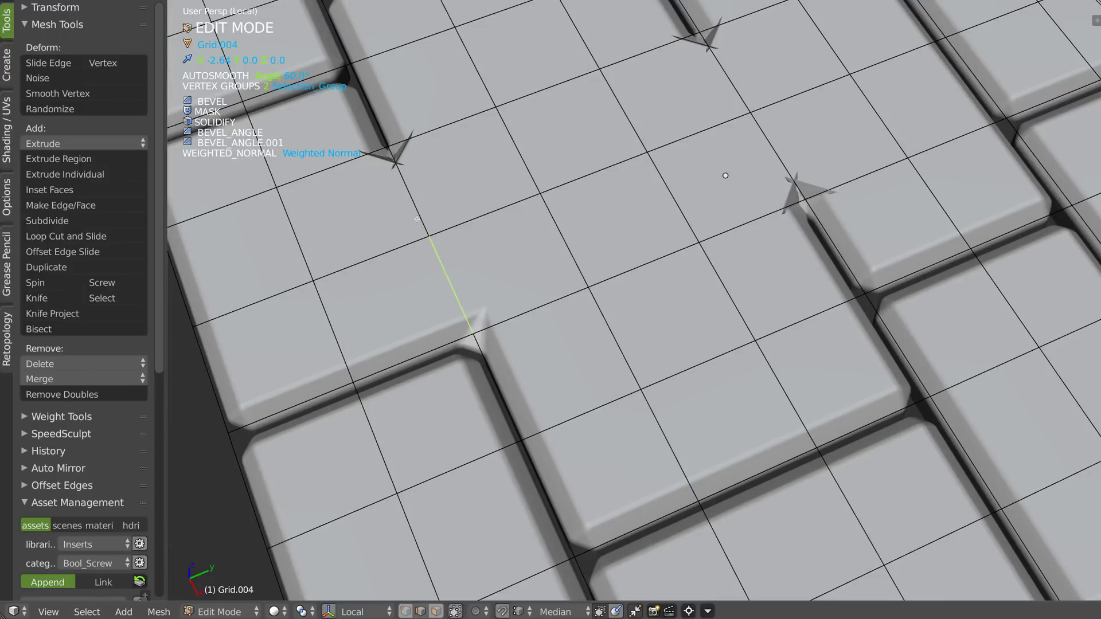
{"action": "key", "text": "q"}
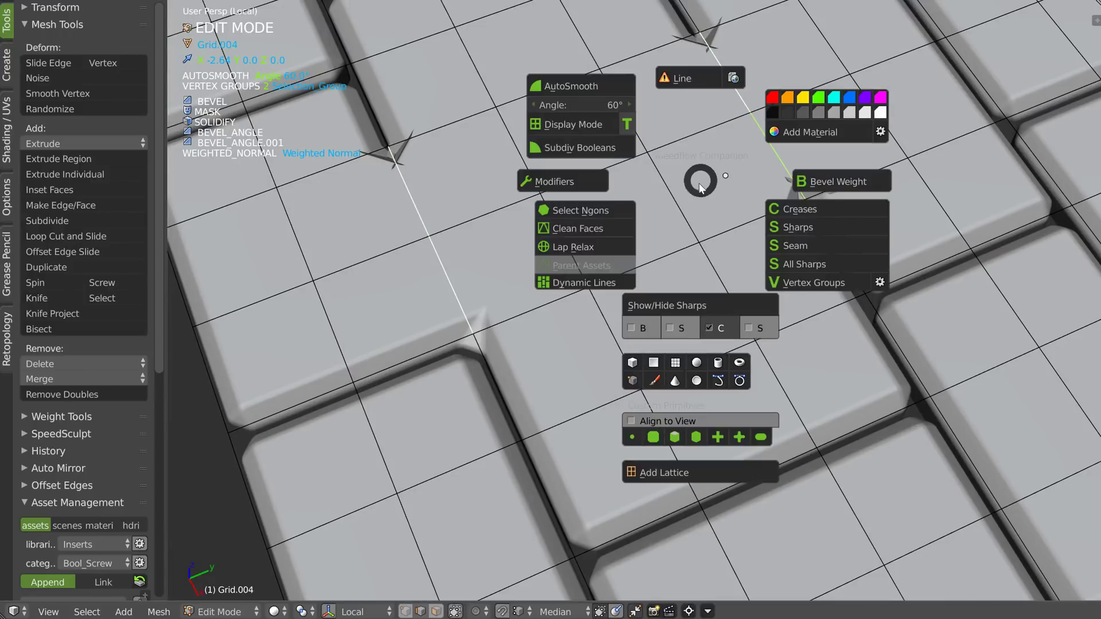
{"action": "left_click", "coordinate": [571, 284]}
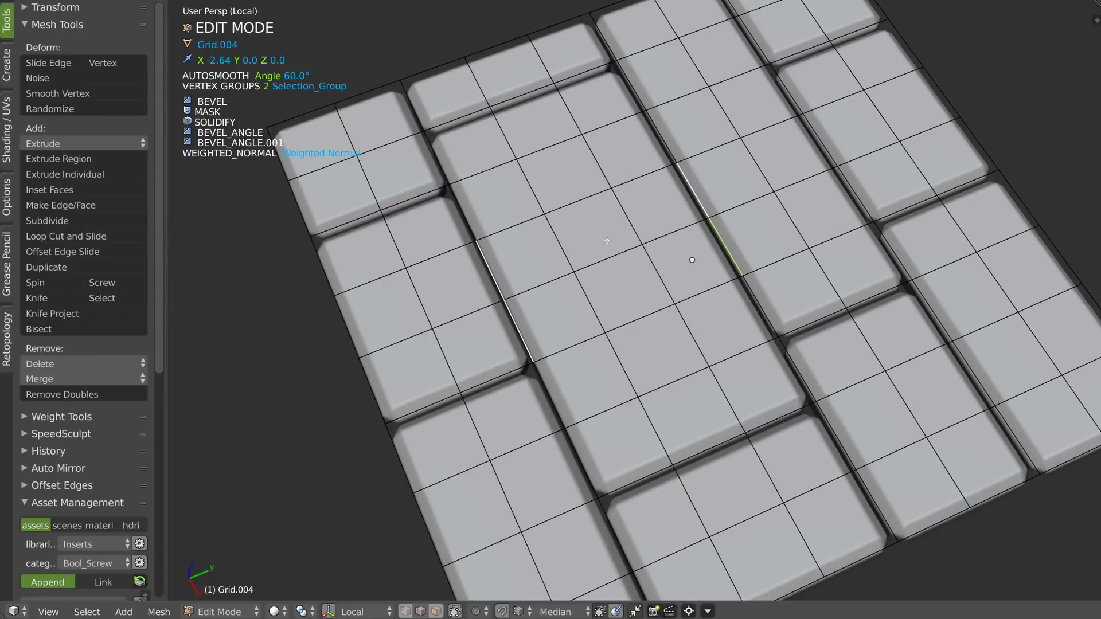
Step: Select two parallel three-edge rows across the merged brick and run Dynamic Lines to split it into three bricks
{"action": "middle_click_drag", "start_coordinate": [607, 241], "coordinate": [598, 250], "text": "shift"}
{"action": "right_click", "coordinate": [510, 240]}
{"action": "right_click", "coordinate": [569, 211], "text": "shift"}
{"action": "right_click", "coordinate": [634, 185], "text": "shift"}
{"action": "right_click", "coordinate": [699, 299], "text": "shift"}
{"action": "right_click", "coordinate": [631, 328], "text": "shift"}
{"action": "right_click", "coordinate": [555, 357], "text": "shift"}
{"action": "middle_click_drag", "start_coordinate": [556, 356], "coordinate": [524, 279], "text": "shift"}
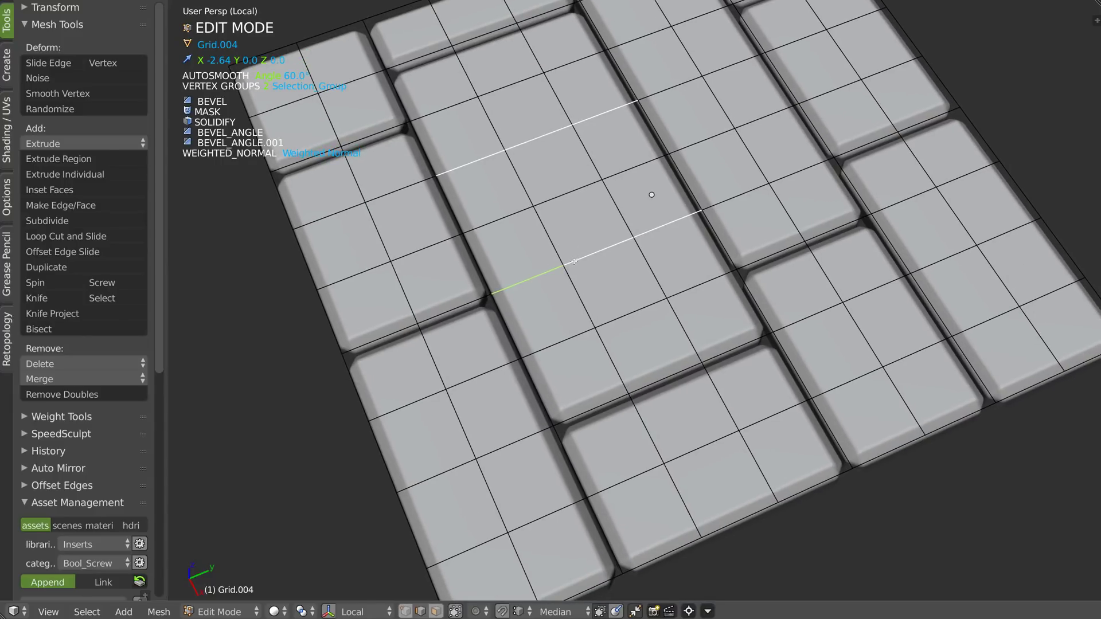
{"action": "key", "text": "shift+q"}
{"action": "left_click", "coordinate": [446, 364]}
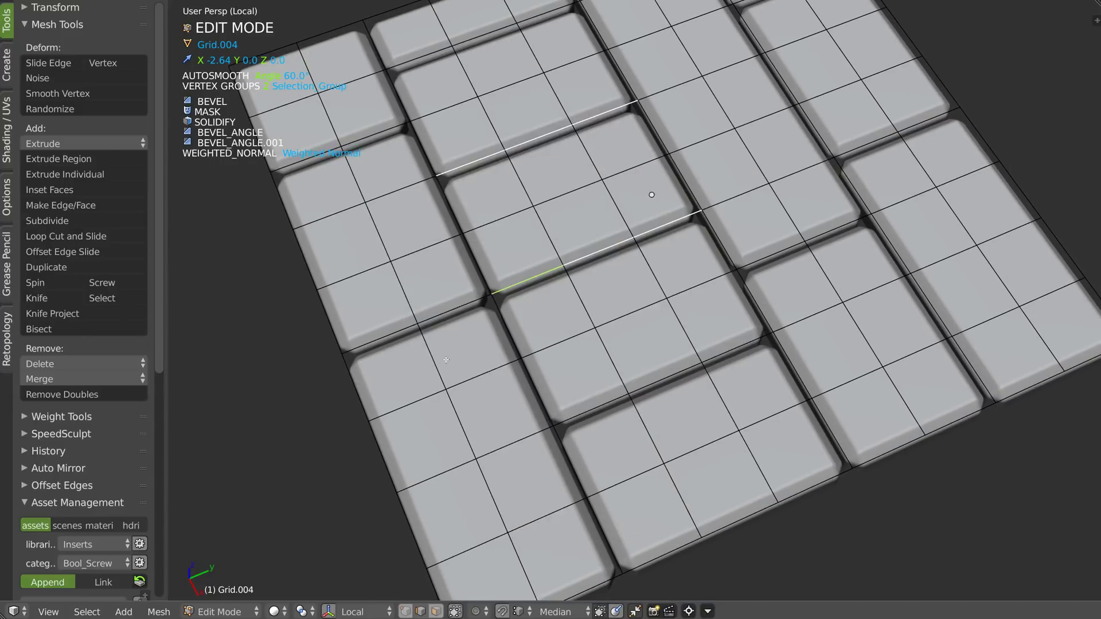
Step: Examine the split brick panel in vertex mode and its Selection_Group and Mask_Group vertex groups
{"action": "middle_click_drag", "start_coordinate": [589, 245], "coordinate": [525, 276], "text": "shift"}
{"action": "scroll", "coordinate": [525, 275], "scroll_direction": "down", "scroll_amount": 3}
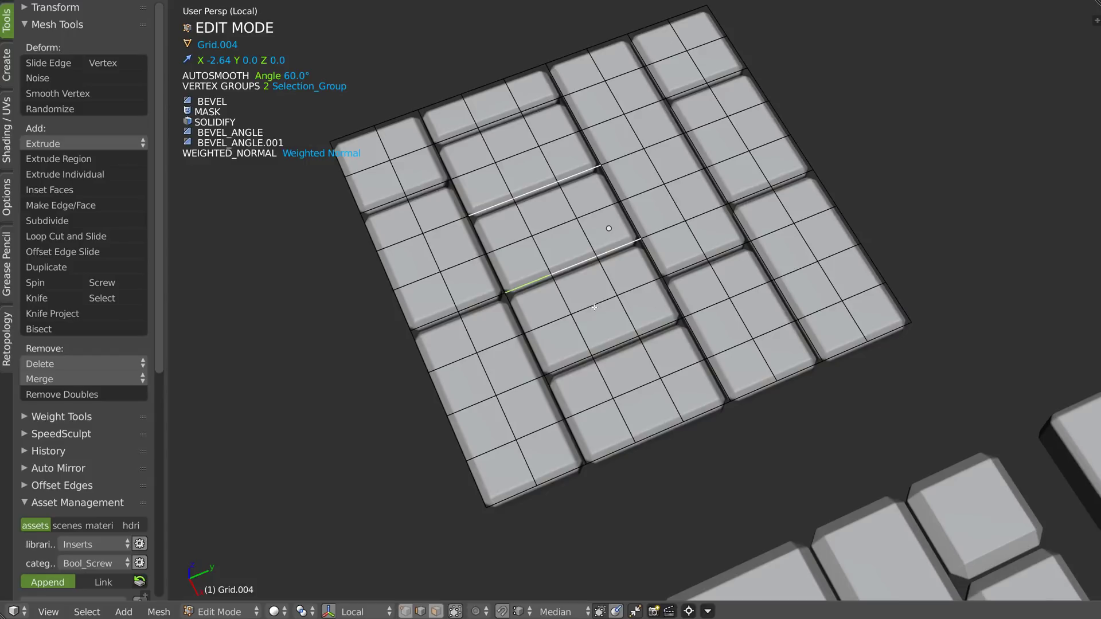
{"action": "middle_click_drag", "start_coordinate": [605, 273], "coordinate": [555, 268], "text": "shift"}
{"action": "key", "text": "Tab"}
{"action": "left_click", "coordinate": [534, 150]}
{"action": "key", "text": "Tab"}
{"action": "left_click", "coordinate": [425, 266]}
{"action": "scroll", "coordinate": [419, 265], "scroll_direction": "up", "scroll_amount": 3}
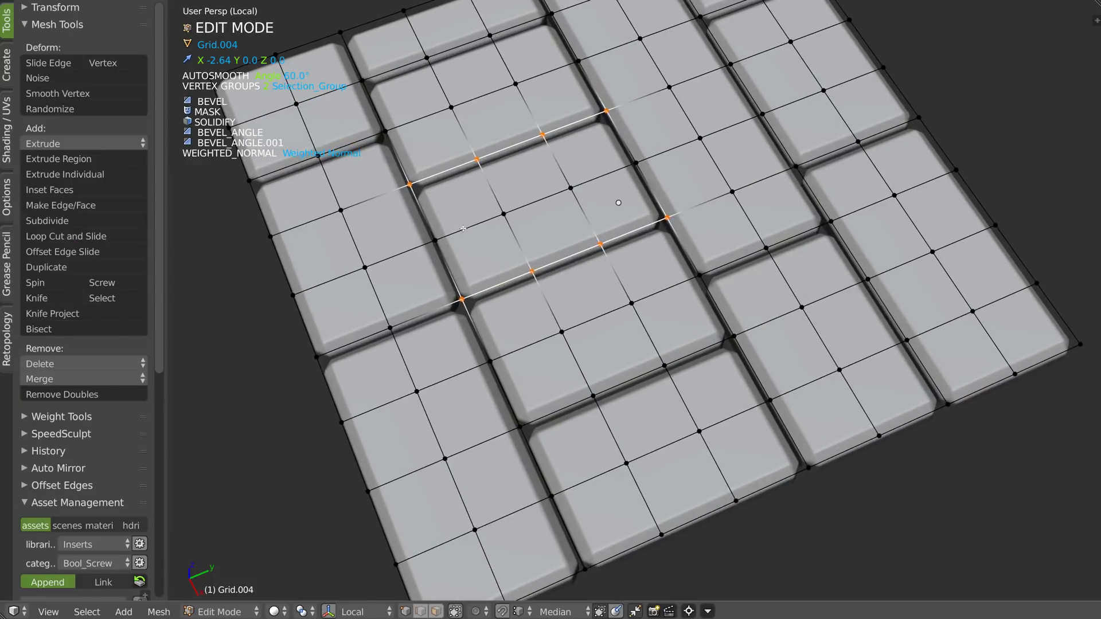
{"action": "key", "text": "shift+space"}
{"action": "left_click", "coordinate": [642, 332]}
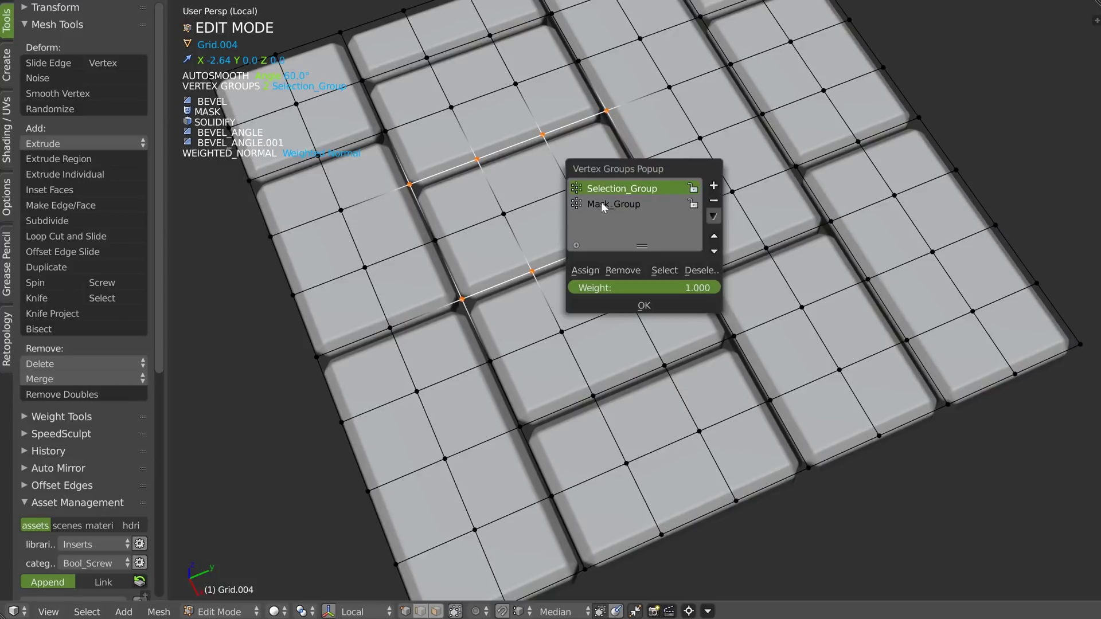
{"action": "left_click", "coordinate": [438, 292]}
{"action": "middle_click_drag", "start_coordinate": [456, 287], "coordinate": [517, 243]}
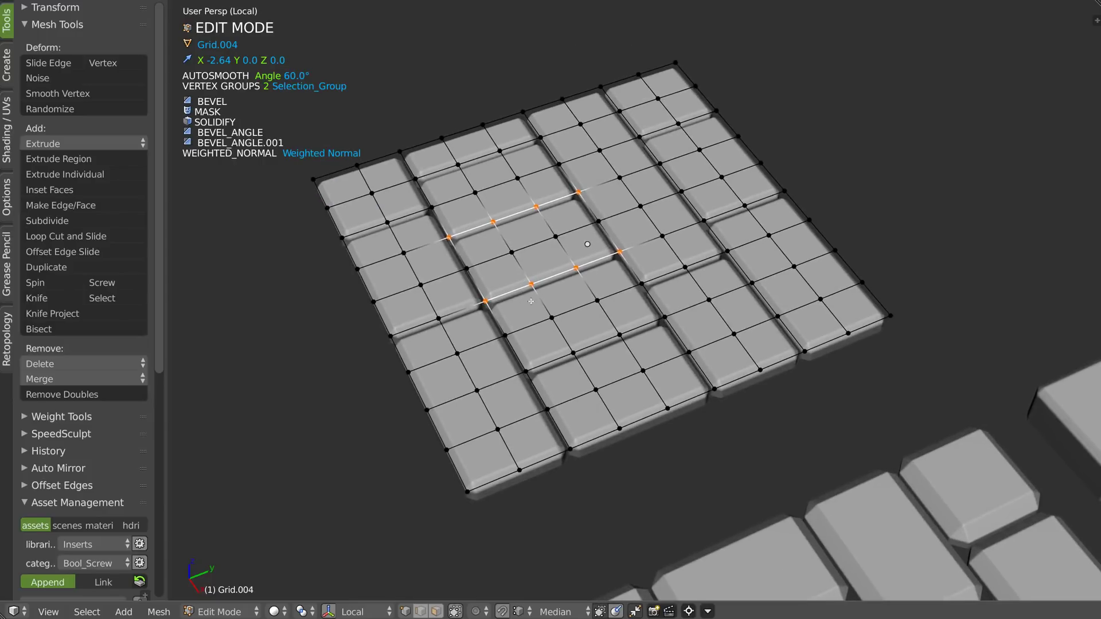
{"action": "key", "text": "q"}
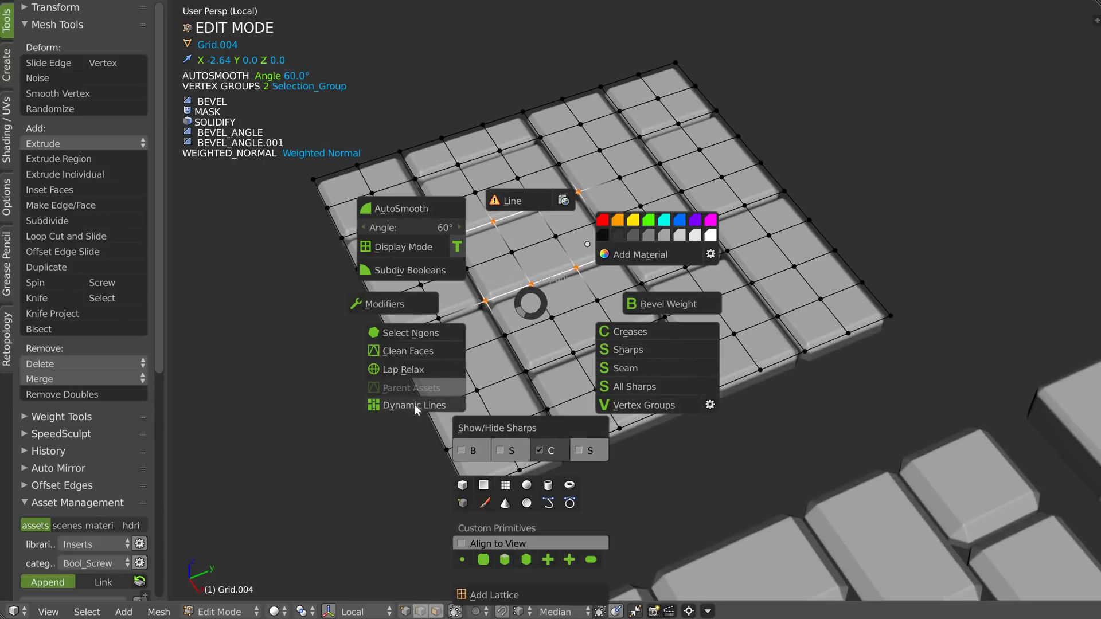
{"action": "left_click", "coordinate": [415, 406]}
Step: Leave the mesh editing, place the 3D cursor at the grooved panel's origin and add a plane there
{"action": "key", "text": "Tab"}
{"action": "scroll", "coordinate": [597, 204], "scroll_direction": "down", "scroll_amount": 4}
{"action": "middle_click_drag", "start_coordinate": [659, 338], "coordinate": [486, 277], "text": "shift"}
{"action": "middle_click_drag", "start_coordinate": [687, 267], "coordinate": [642, 330], "text": "shift"}
{"action": "scroll", "coordinate": [579, 282], "scroll_direction": "up", "scroll_amount": 1}
{"action": "left_click", "coordinate": [645, 338]}
{"action": "right_click", "coordinate": [646, 340]}
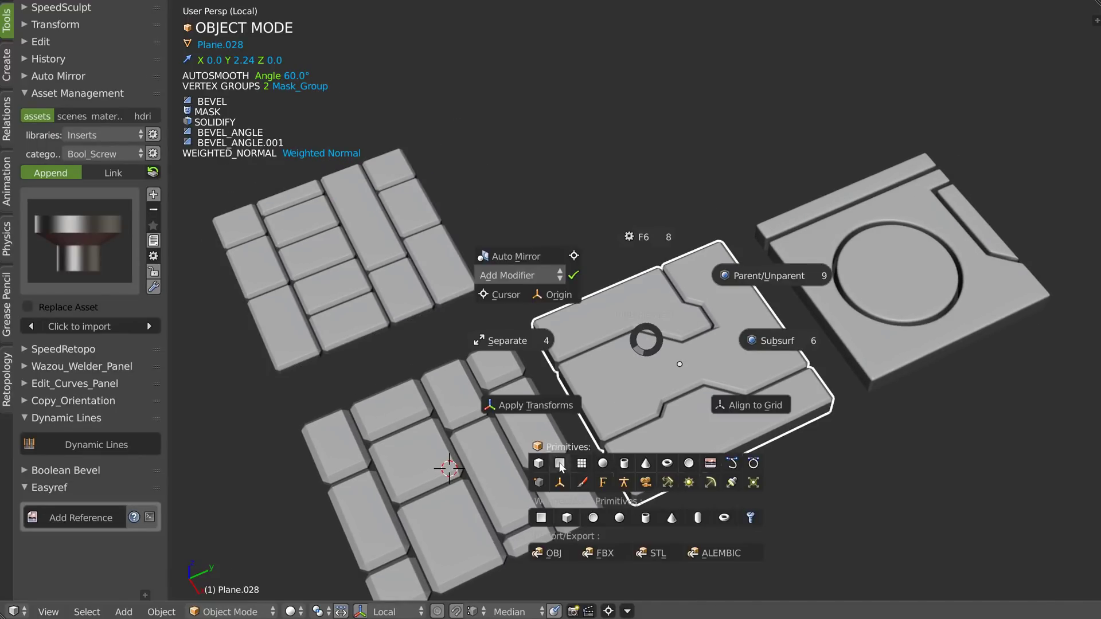
{"action": "left_click", "coordinate": [561, 464]}
Step: Move the new plane along X to -2.64, in line with the brick panel
{"action": "key", "text": "g"}
{"action": "key", "text": "x"}
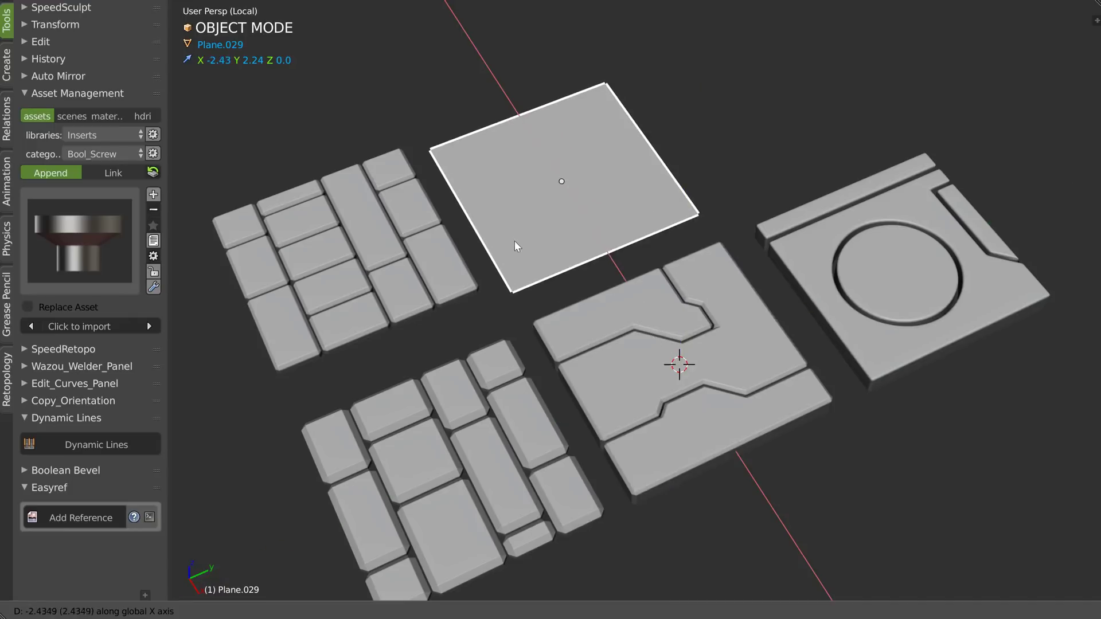
{"action": "left_click", "coordinate": [506, 232]}
{"action": "middle_click_drag", "start_coordinate": [506, 232], "coordinate": [552, 262]}
{"action": "key", "text": "KP_7"}
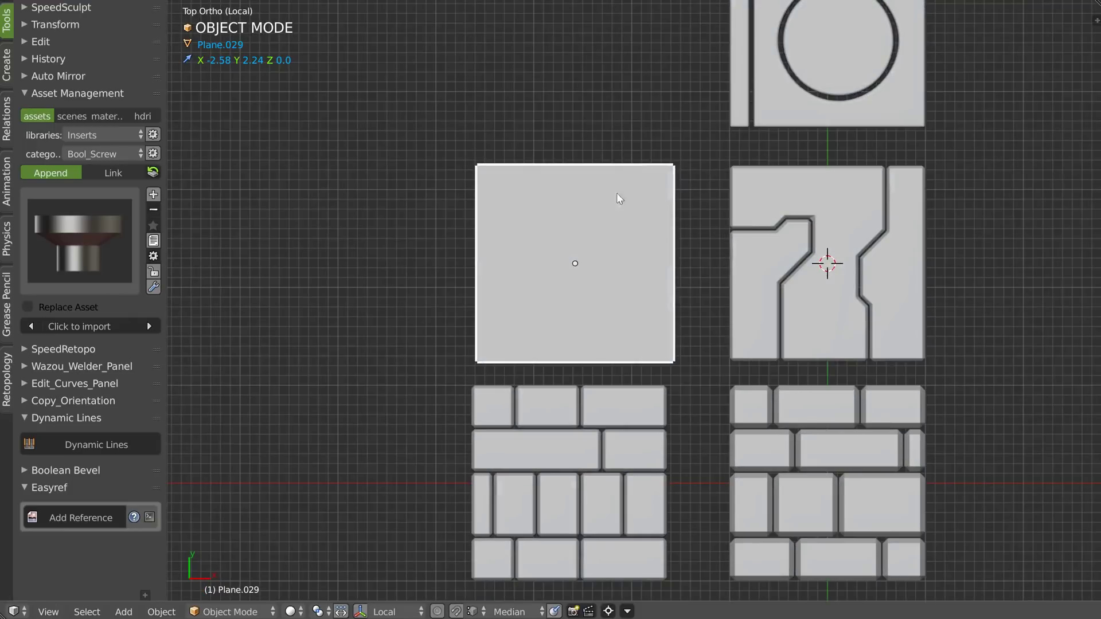
{"action": "key", "text": "g"}
{"action": "key", "text": "x"}
{"action": "left_click", "coordinate": [599, 318]}
Step: Cut an angle-constrained stepped line across the plane with the Knife, with one diagonal jog between two straight Y-direction segments
{"action": "scroll", "coordinate": [600, 319], "scroll_direction": "up", "scroll_amount": 2}
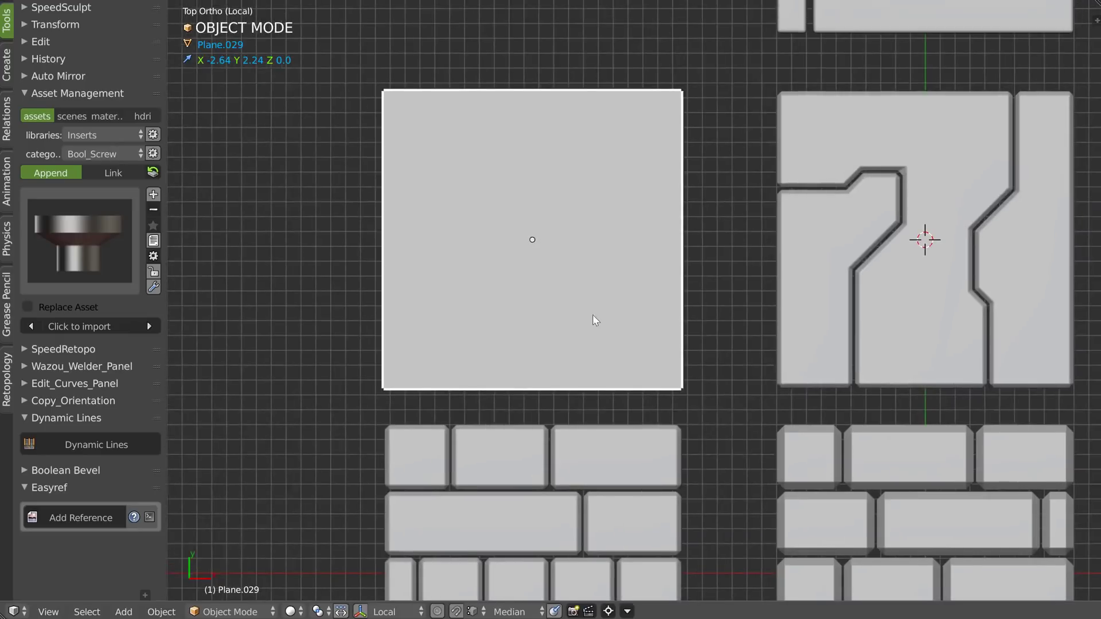
{"action": "key", "text": "Tab"}
{"action": "middle_click_drag", "start_coordinate": [588, 303], "coordinate": [580, 337], "text": "shift"}
{"action": "key", "text": "a"}
{"action": "middle_click_drag", "start_coordinate": [598, 289], "coordinate": [578, 271], "text": "shift"}
{"action": "key", "text": "k"}
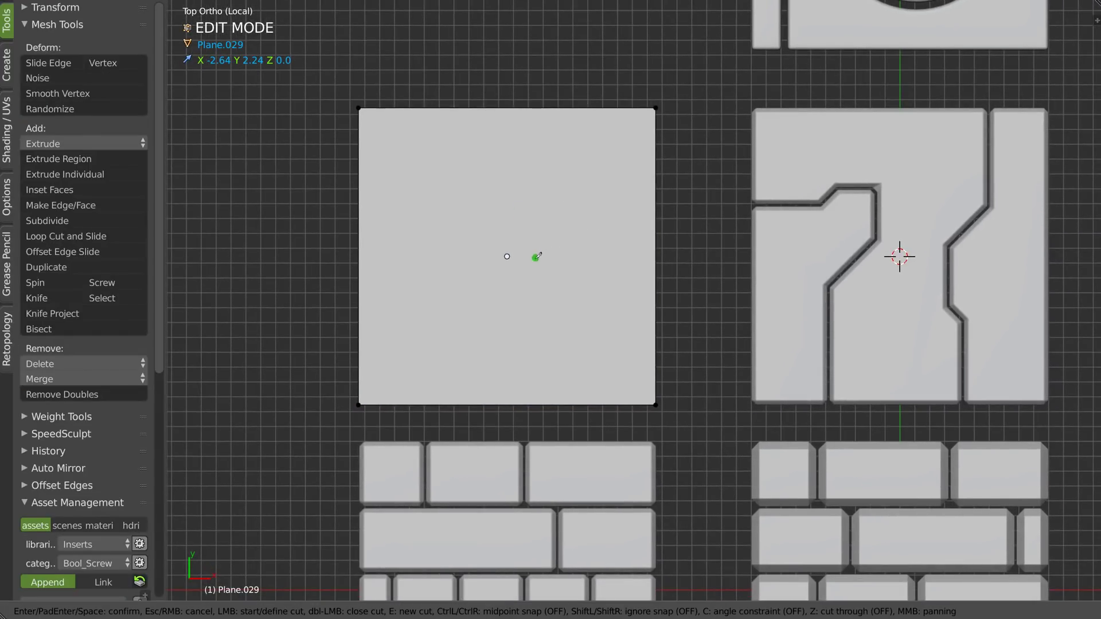
{"action": "key", "text": "c"}
{"action": "left_click", "coordinate": [556, 108]}
{"action": "left_click", "coordinate": [556, 217]}
{"action": "left_click", "coordinate": [591, 251]}
{"action": "left_click", "coordinate": [591, 404]}
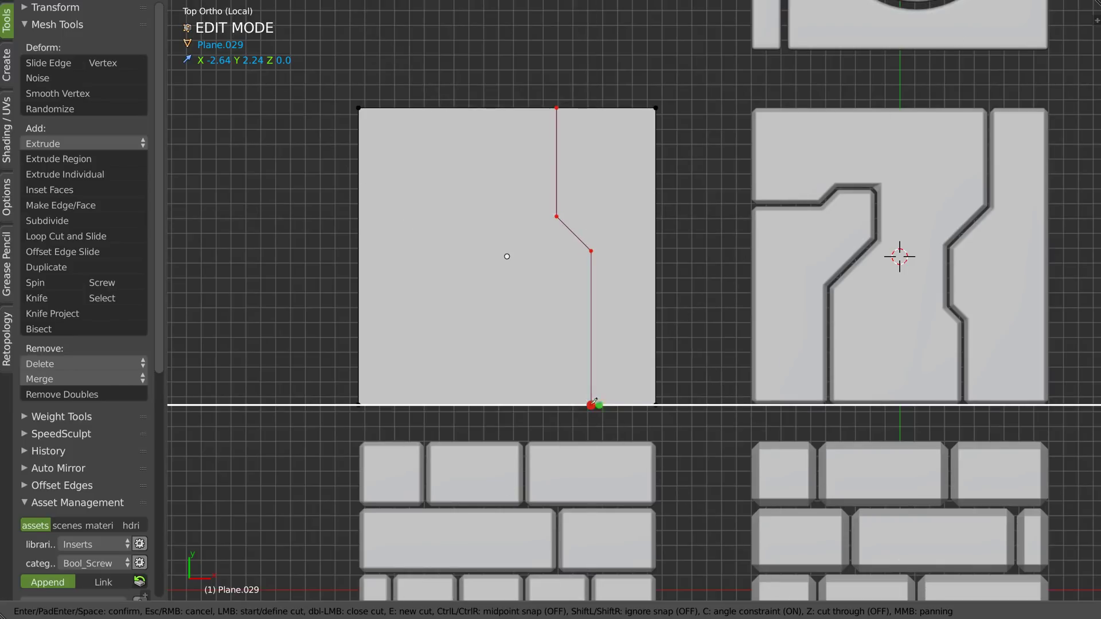
Step: Cut a second line with an opposite diagonal jog on the plane's other side and confirm the Knife cuts
{"action": "left_click", "coordinate": [449, 405]}
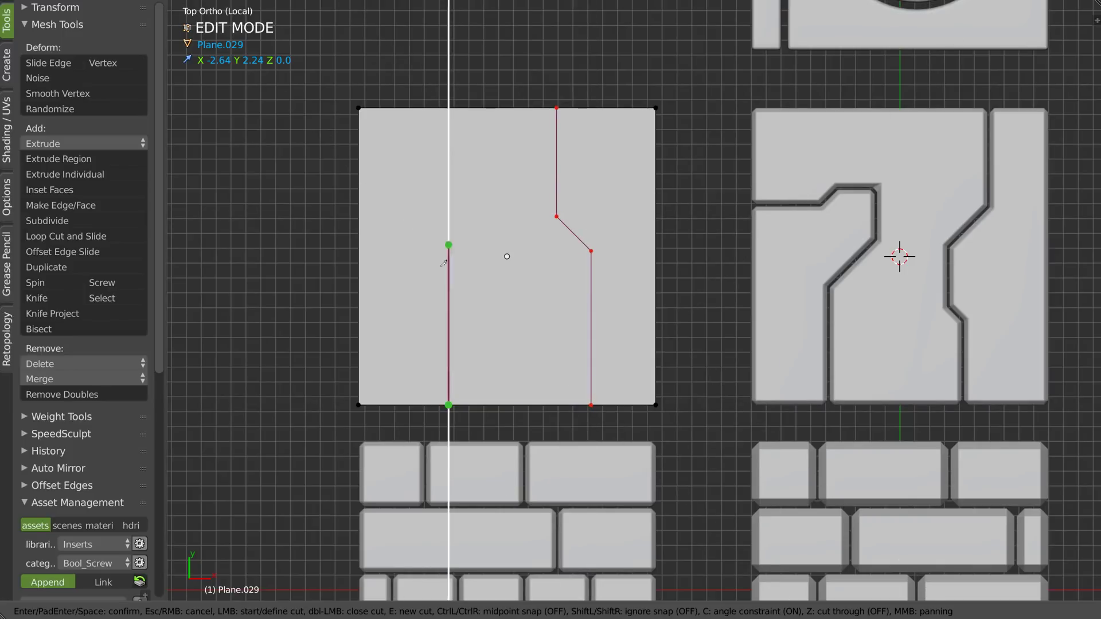
{"action": "left_click", "coordinate": [449, 176]}
{"action": "left_click", "coordinate": [489, 136]}
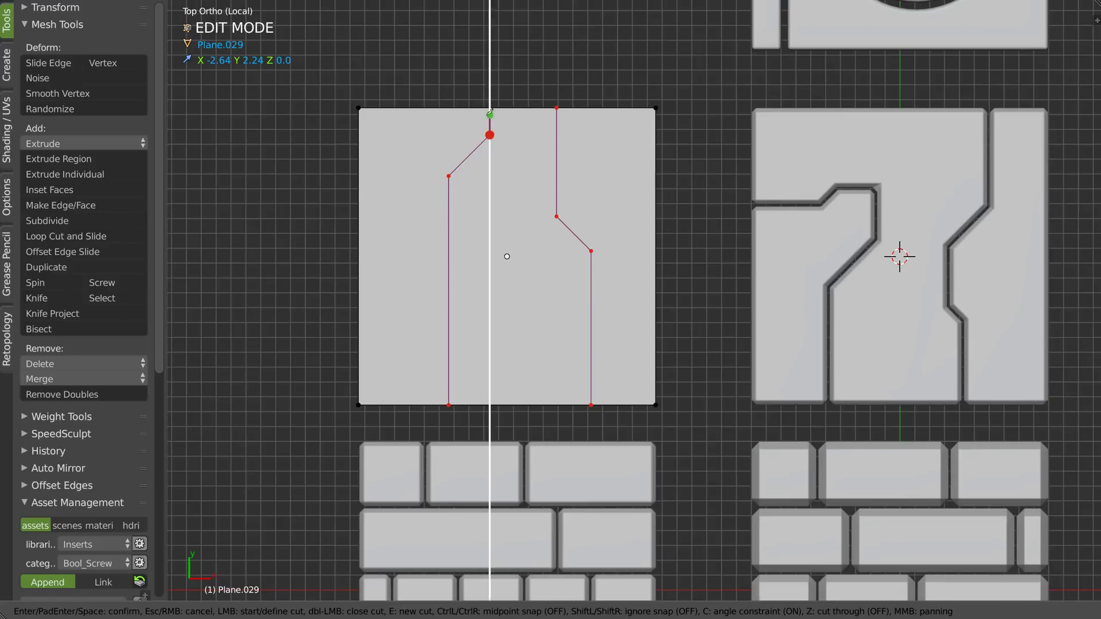
{"action": "left_click", "coordinate": [488, 107]}
{"action": "key", "text": "Return"}
Step: Select all edges of both stepped cut lines and turn them into grooves with Dynamic Lines
{"action": "key", "text": "2"}
{"action": "right_click", "coordinate": [482, 163], "text": "alt"}
{"action": "right_click", "coordinate": [552, 179], "text": "alt+shift"}
{"action": "right_click", "coordinate": [569, 235], "text": "alt+shift"}
{"action": "middle_click_drag", "start_coordinate": [551, 290], "coordinate": [513, 231]}
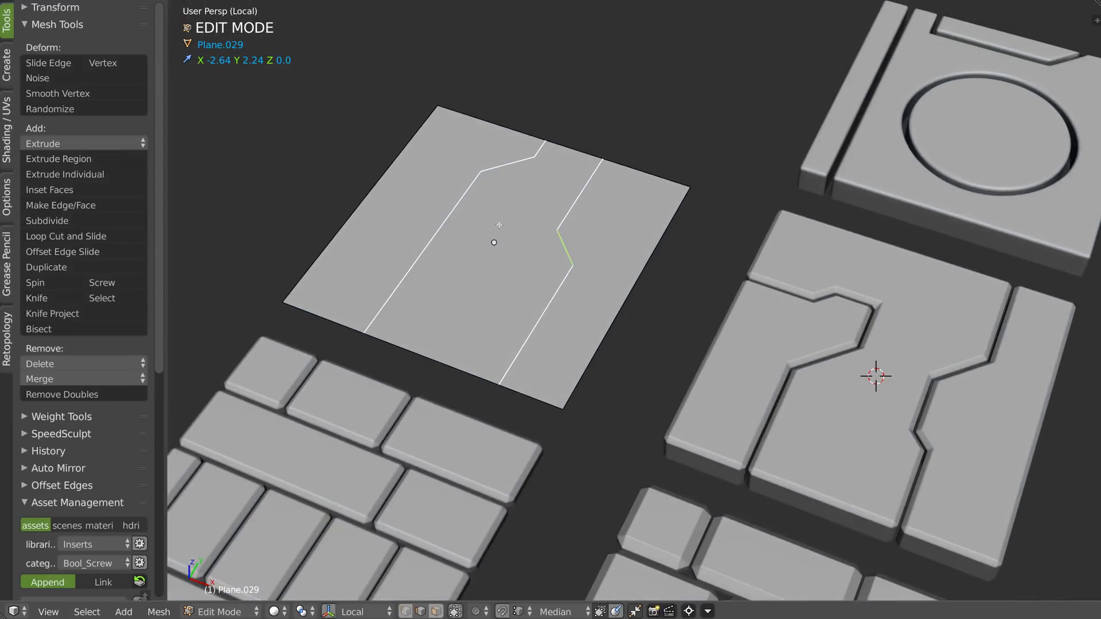
{"action": "key", "text": "q"}
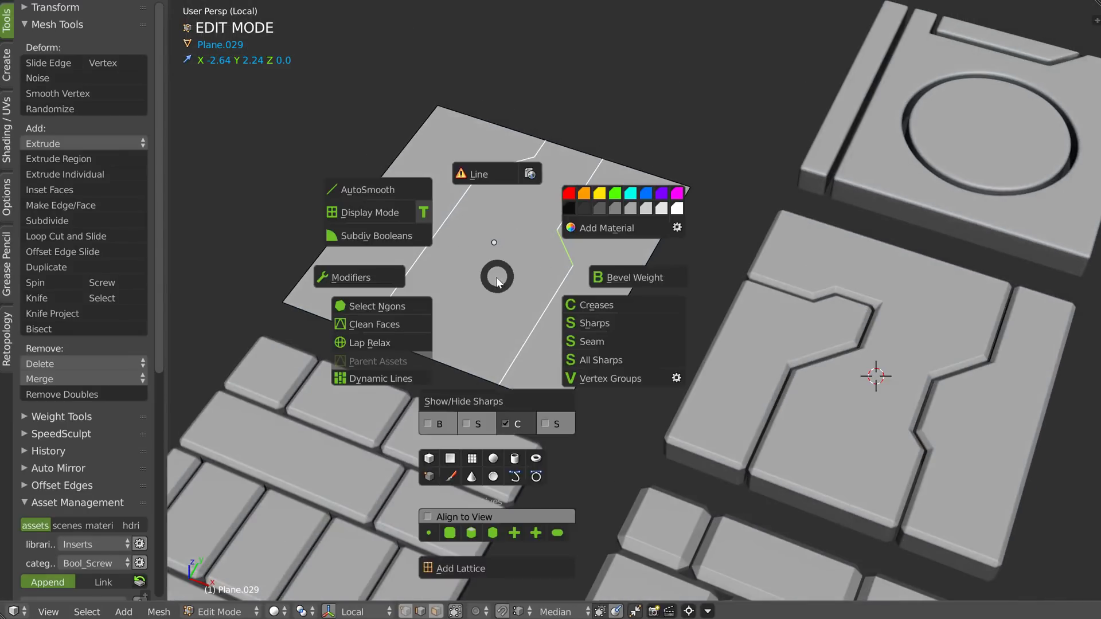
{"action": "left_click", "coordinate": [371, 378]}
Step: Select the three edges of the groove line at the middle section's -X side and move them about 0.44 along X
{"action": "middle_click_drag", "start_coordinate": [469, 261], "coordinate": [572, 193]}
{"action": "scroll", "coordinate": [545, 237], "scroll_direction": "up", "scroll_amount": 1}
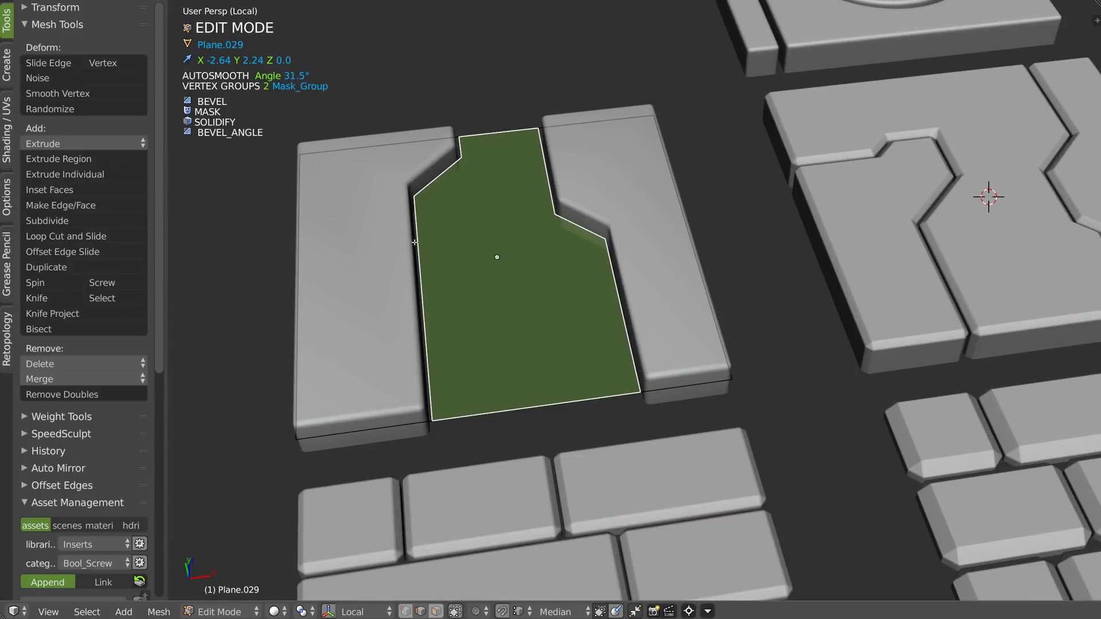
{"action": "right_click", "coordinate": [461, 150]}
{"action": "right_click", "coordinate": [439, 175], "text": "shift"}
{"action": "right_click", "coordinate": [422, 265], "text": "shift"}
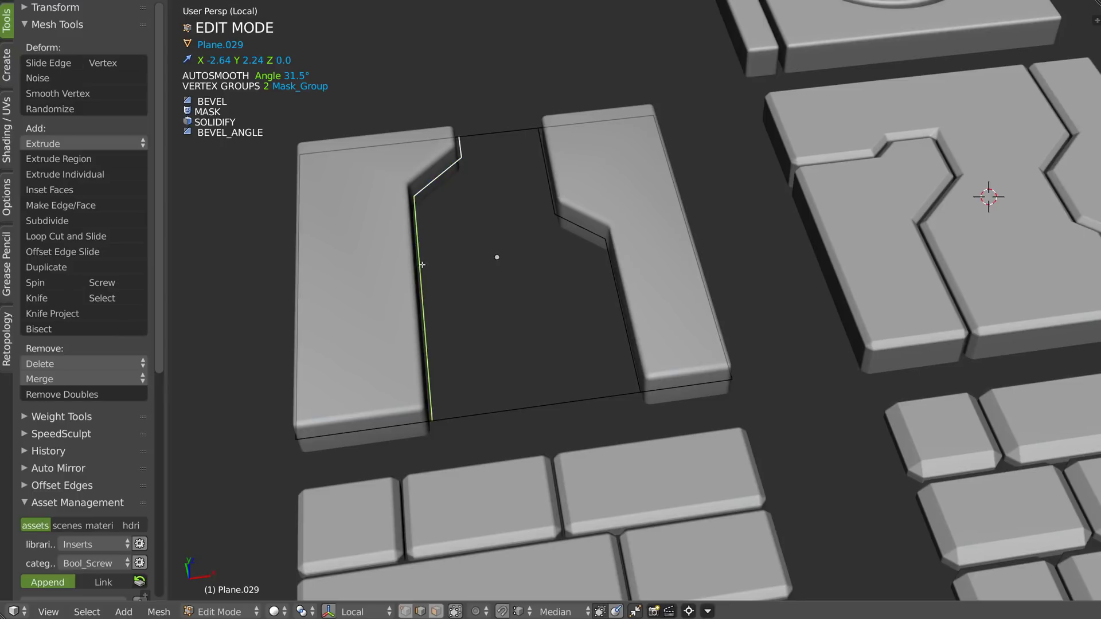
{"action": "middle_click_drag", "start_coordinate": [447, 248], "coordinate": [453, 245]}
{"action": "key", "text": "g"}
{"action": "key", "text": "x"}
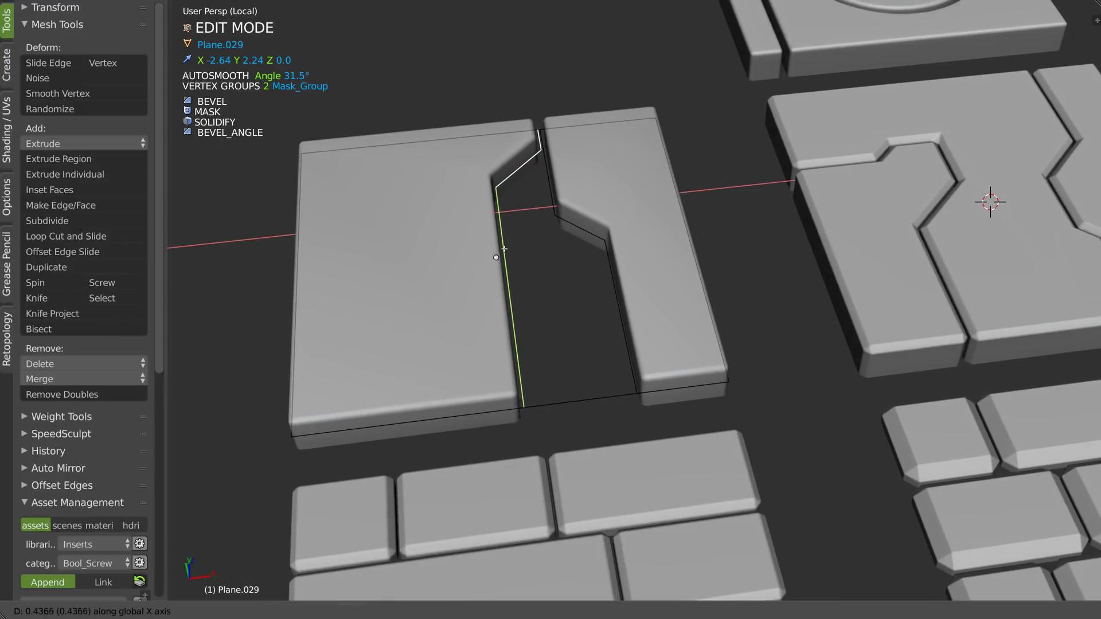
{"action": "left_click", "coordinate": [503, 254]}
Step: Move the selected groove line back along negative X to widen the middle section again
{"action": "middle_click_drag", "start_coordinate": [502, 254], "coordinate": [540, 231]}
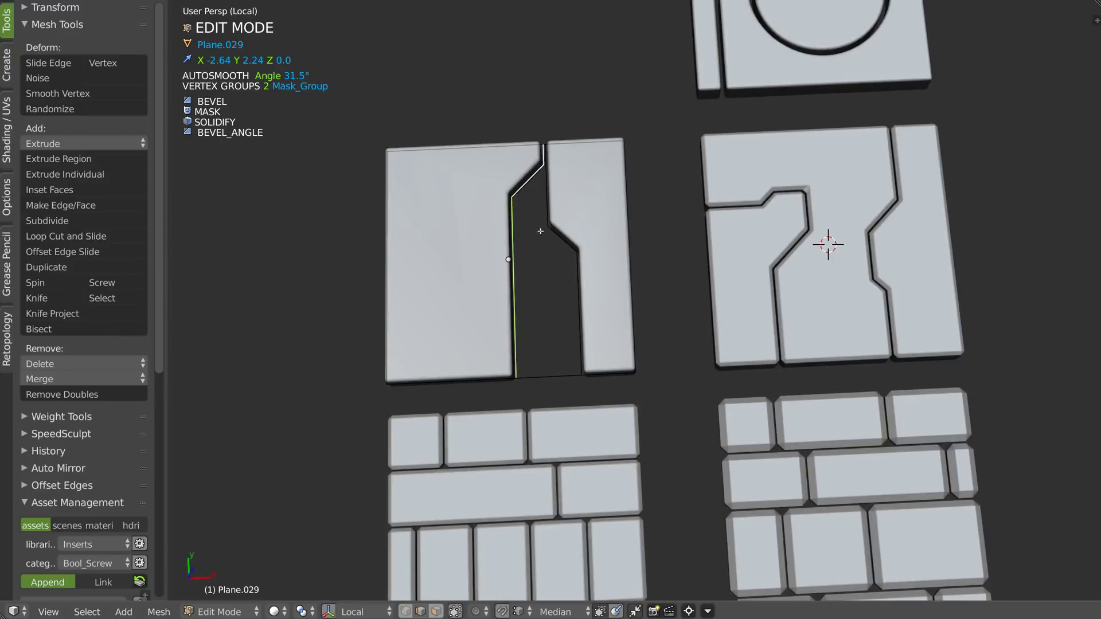
{"action": "scroll", "coordinate": [507, 281], "scroll_direction": "up", "scroll_amount": 1}
{"action": "middle_click_drag", "start_coordinate": [523, 176], "coordinate": [511, 277]}
{"action": "key", "text": "g"}
{"action": "key", "text": "x"}
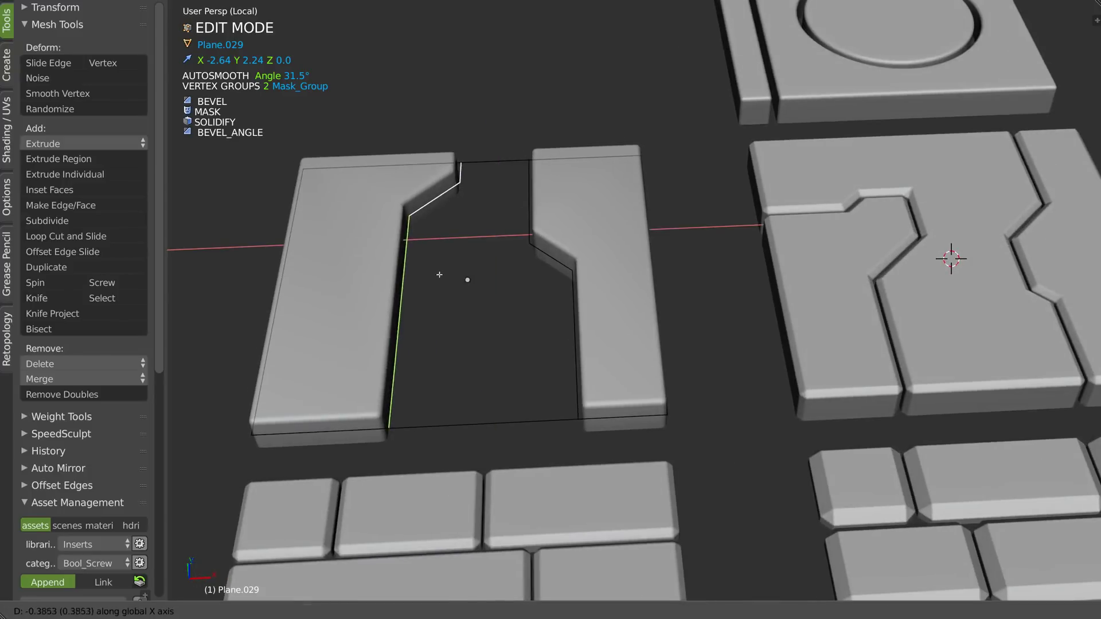
{"action": "left_click", "coordinate": [416, 283]}
Step: Knife-cut a straight, angle-constrained line along Y through the middle of the panel's hidden centre section
{"action": "key", "text": "KP_7"}
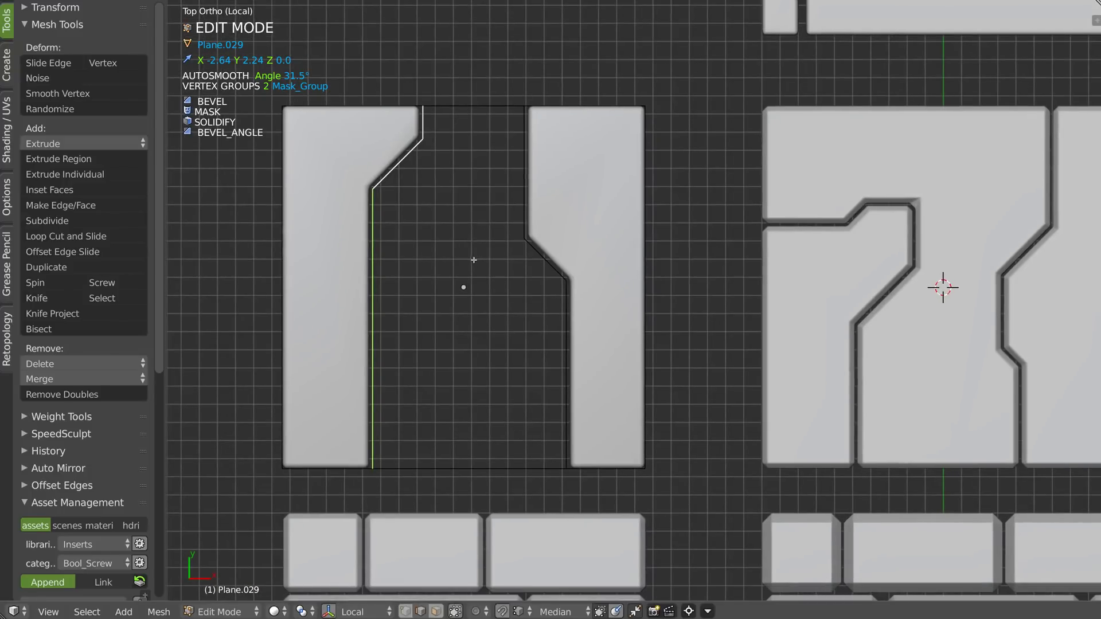
{"action": "key", "text": "k"}
{"action": "left_click", "coordinate": [471, 105]}
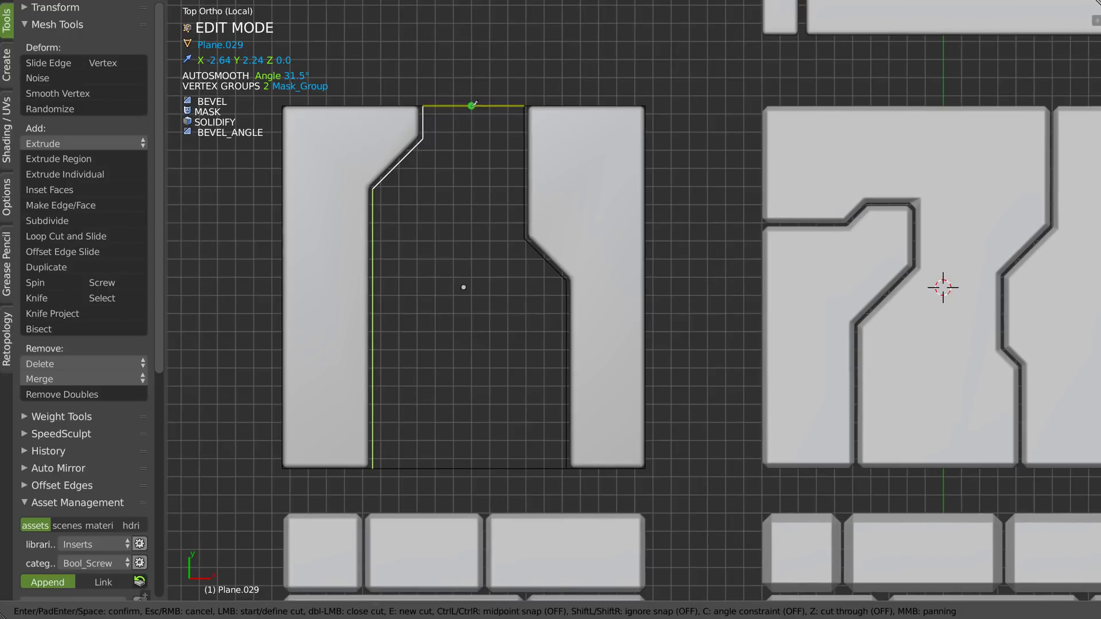
{"action": "key", "text": "c"}
{"action": "left_click", "coordinate": [472, 463]}
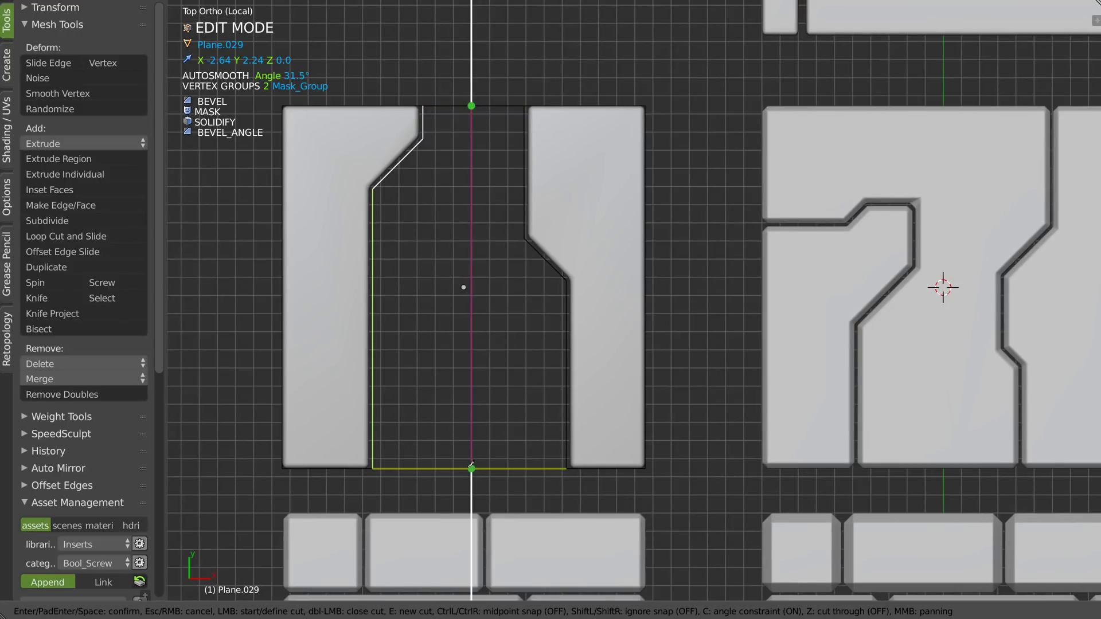
{"action": "key", "text": "Return"}
Step: Run Dynamic Lines on the panel in Object Mode to revert it to the flat plane
{"action": "middle_click_drag", "start_coordinate": [552, 175], "coordinate": [504, 229]}
{"action": "key", "text": "Tab"}
{"action": "left_click", "coordinate": [469, 223]}
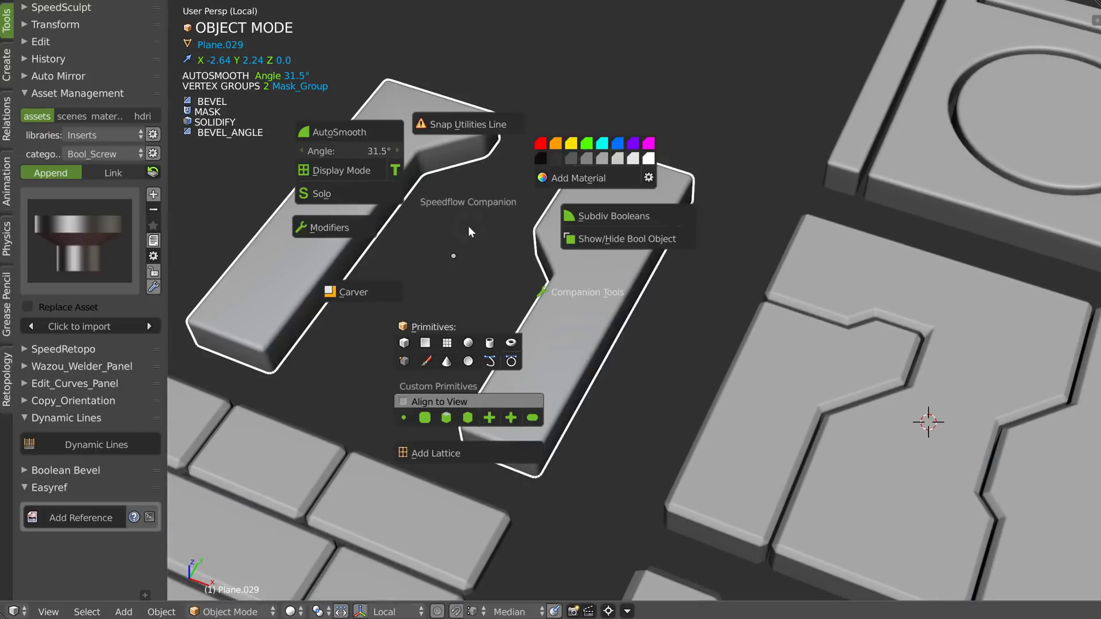
{"action": "left_click", "coordinate": [587, 293]}
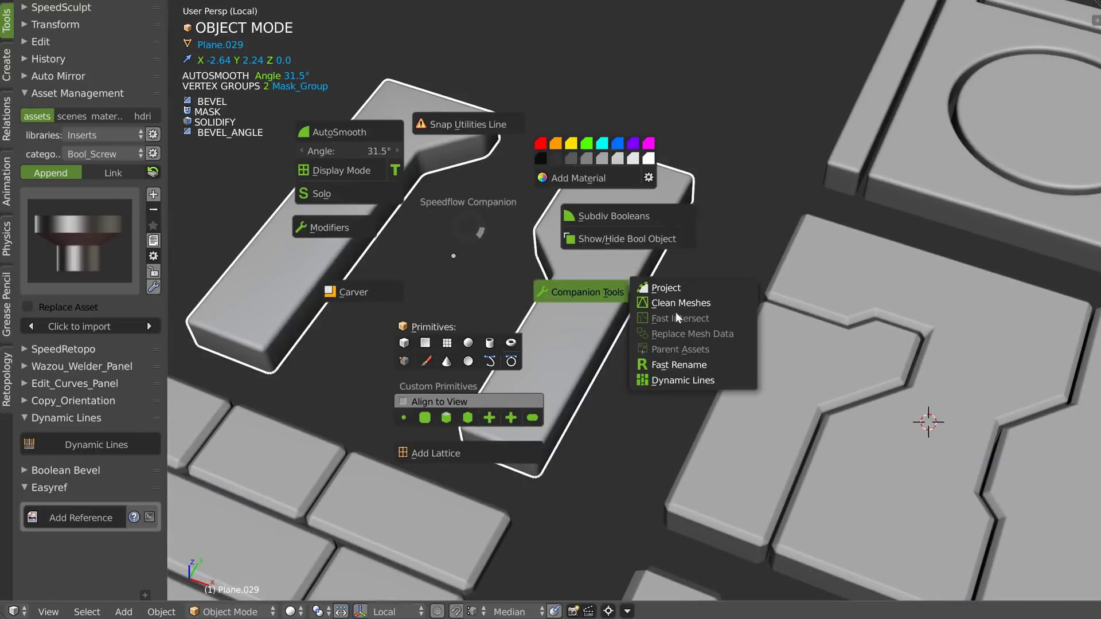
{"action": "left_click", "coordinate": [672, 377]}
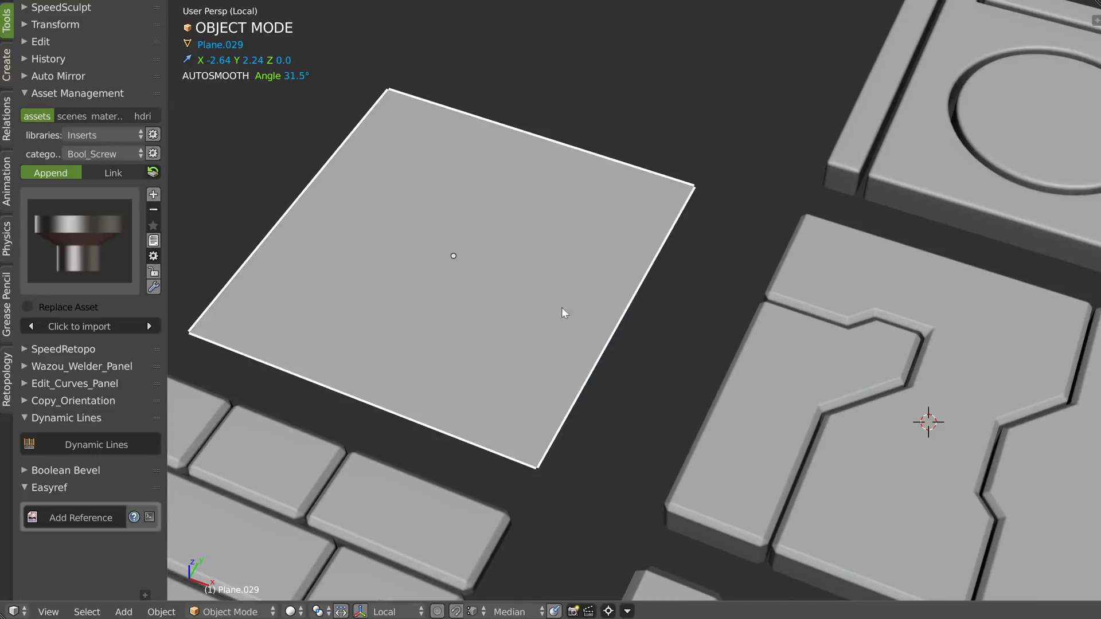
Step: Select the four jog corner vertices of the two stepped lines and round them with a vertex bevel
{"action": "left_click", "coordinate": [544, 318]}
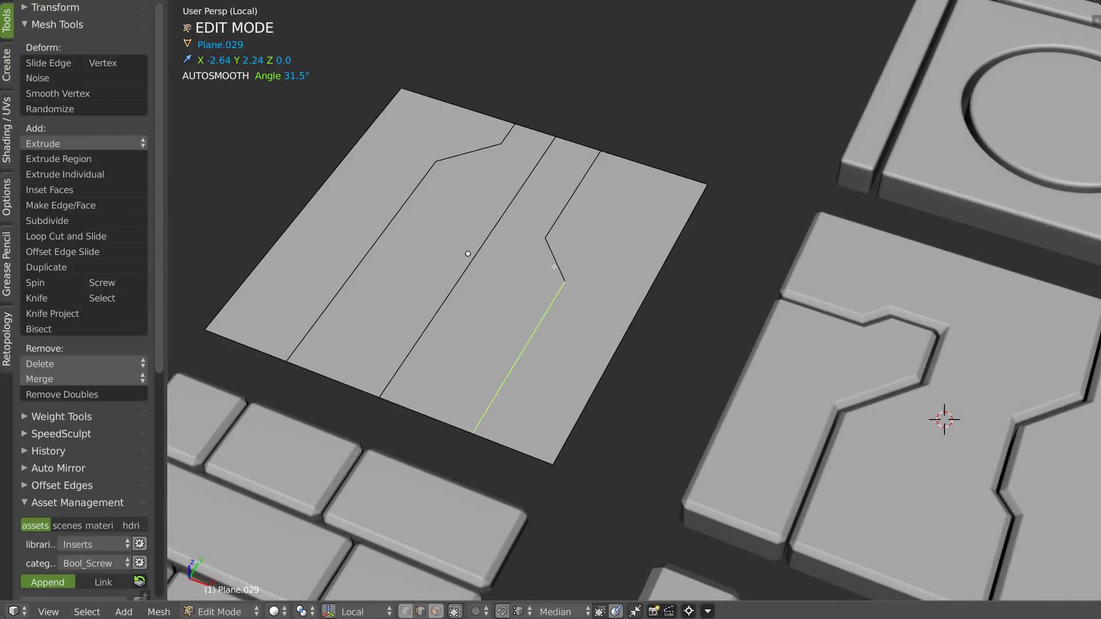
{"action": "key", "text": "ctrl+Tab"}
{"action": "right_click", "coordinate": [545, 238]}
{"action": "right_click", "coordinate": [564, 281], "text": "shift"}
{"action": "right_click", "coordinate": [501, 144], "text": "shift"}
{"action": "right_click", "coordinate": [436, 161], "text": "shift"}
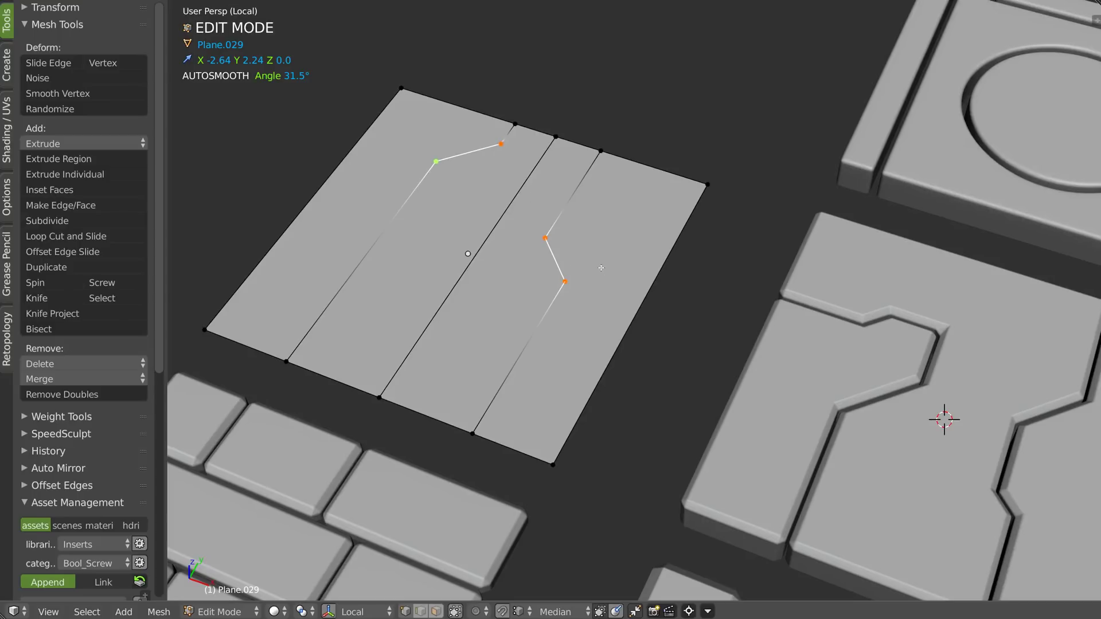
{"action": "key", "text": "ctrl+shift+b"}
{"action": "left_click", "coordinate": [618, 265]}
Step: Select both rounded stepped lines in full and turn them into grooves with Dynamic Lines
{"action": "key", "text": "Tab"}
{"action": "left_click", "coordinate": [548, 314]}
{"action": "right_click", "coordinate": [532, 335]}
{"action": "right_click", "coordinate": [555, 253], "text": "alt"}
{"action": "right_click", "coordinate": [479, 163], "text": "alt"}
{"action": "key", "text": "q"}
{"action": "key", "text": "q"}
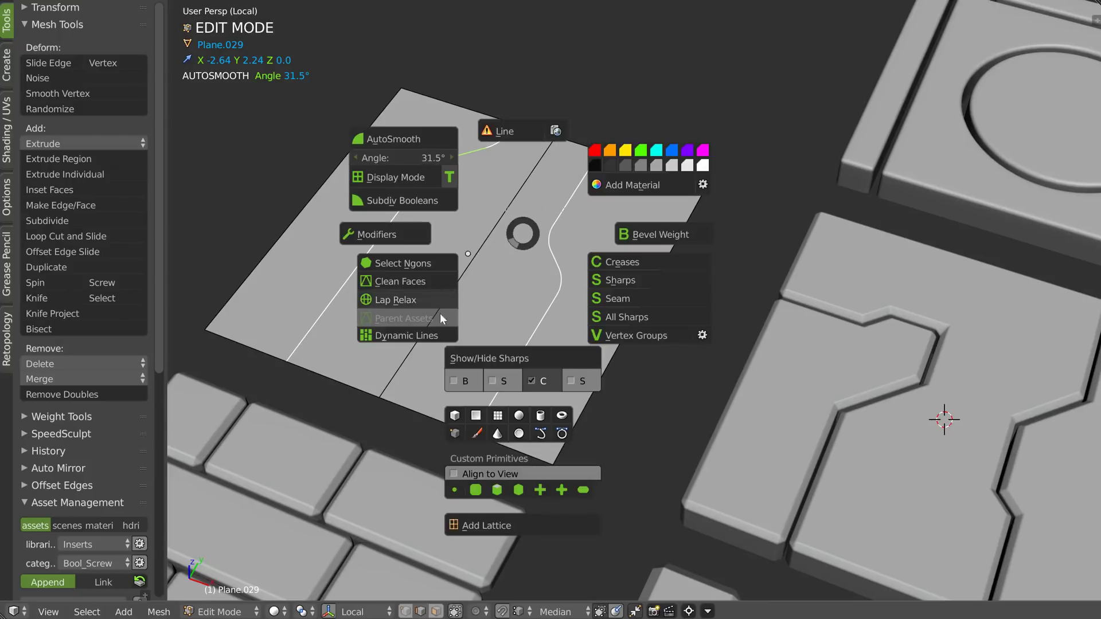
{"action": "left_click", "coordinate": [404, 336]}
Step: Select the straight centre edge and use Dynamic Lines to remove the middle section from the panel
{"action": "middle_click_drag", "start_coordinate": [445, 274], "coordinate": [497, 262]}
{"action": "right_click", "coordinate": [498, 263]}
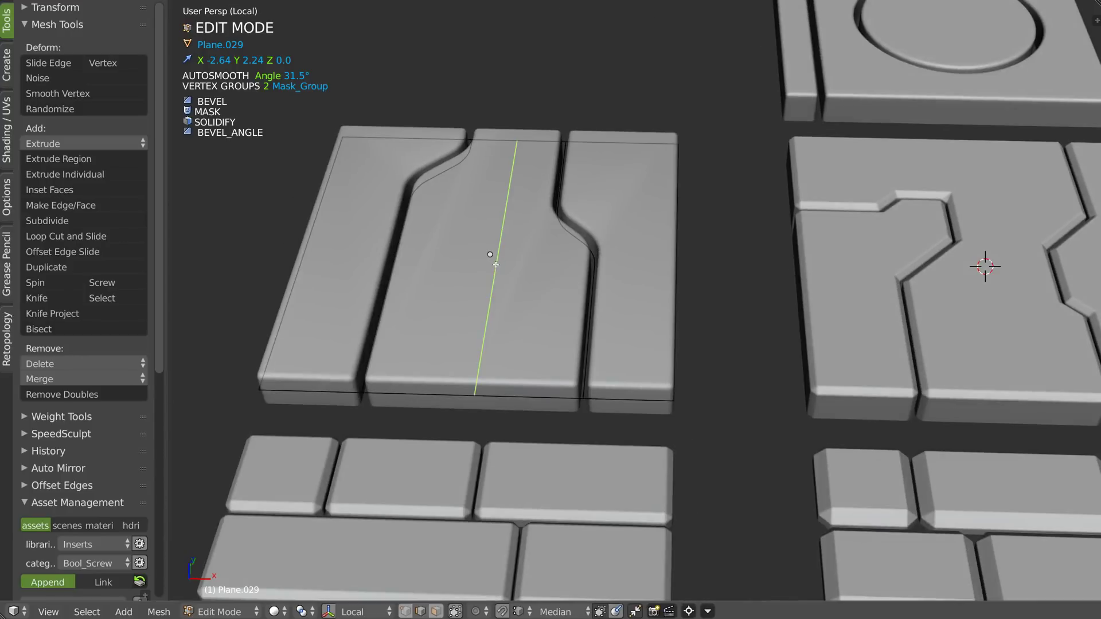
{"action": "key", "text": "q"}
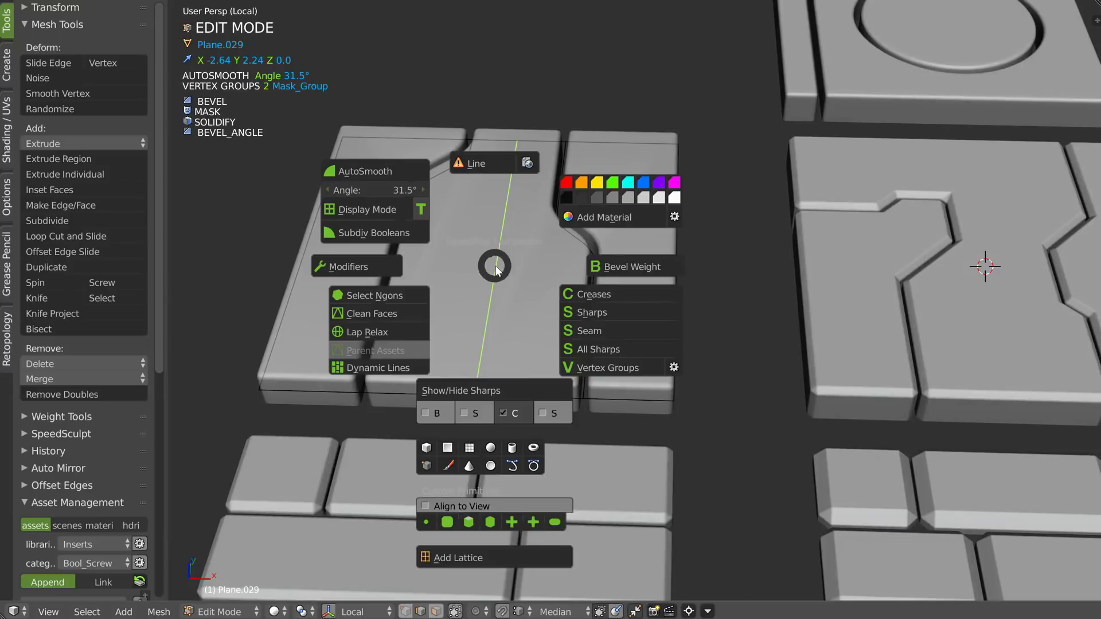
{"action": "left_click", "coordinate": [374, 367]}
{"action": "middle_click_drag", "start_coordinate": [474, 255], "coordinate": [582, 175]}
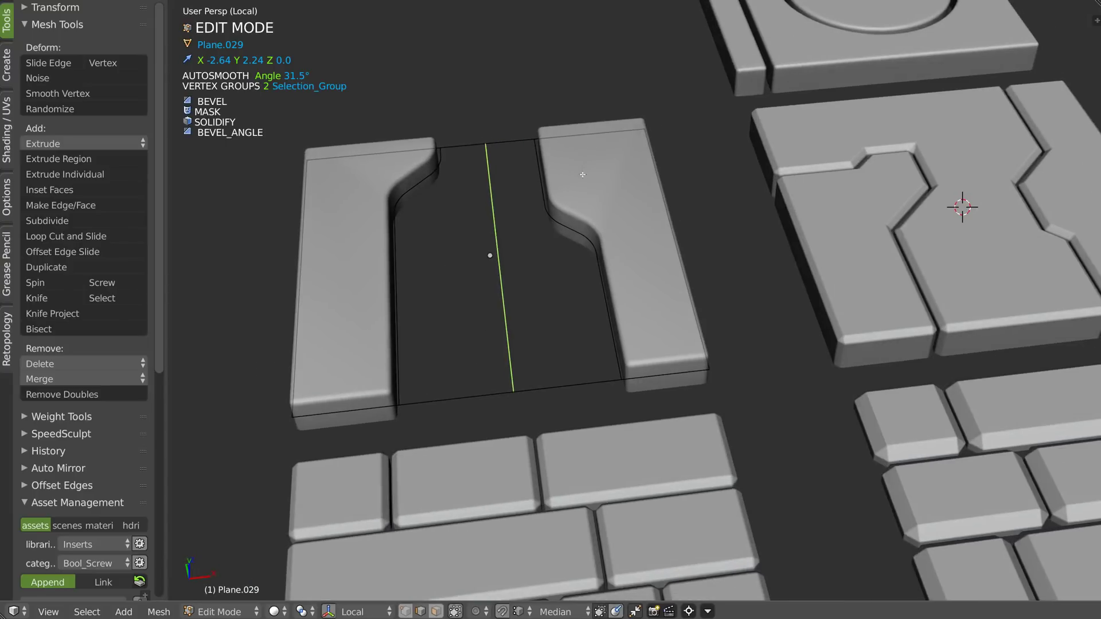
{"action": "middle_click_drag", "start_coordinate": [516, 248], "coordinate": [545, 230]}
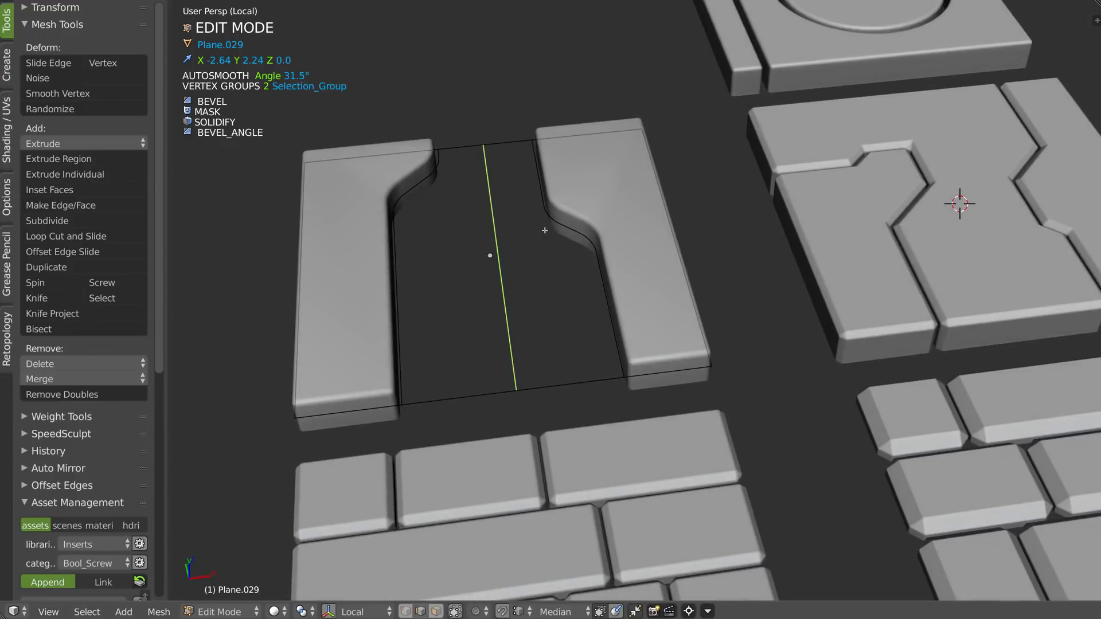
Step: Select the rounded line on the opening's -X side and edge-slide it towards the centre to narrow the opening
{"action": "right_click", "coordinate": [400, 260]}
{"action": "right_click", "coordinate": [423, 187], "text": "alt"}
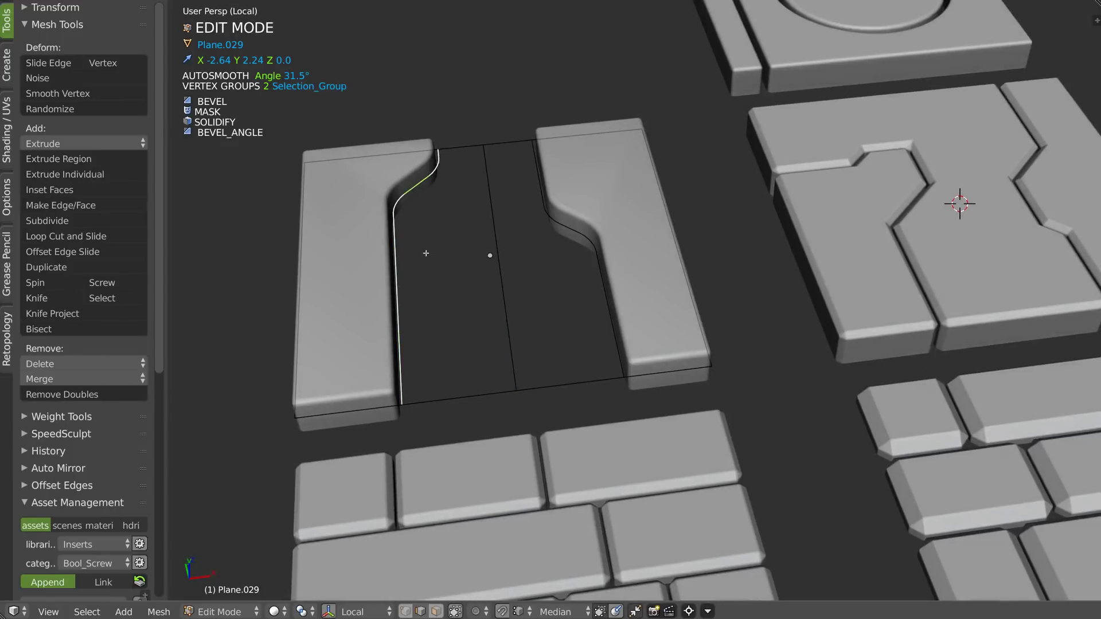
{"action": "key", "text": "g"}
{"action": "key", "text": "g"}
{"action": "left_click", "coordinate": [479, 250]}
Step: Edge-slide the straight centre edge slightly towards the +X side to recentre it in the opening
{"action": "left_click", "coordinate": [502, 266]}
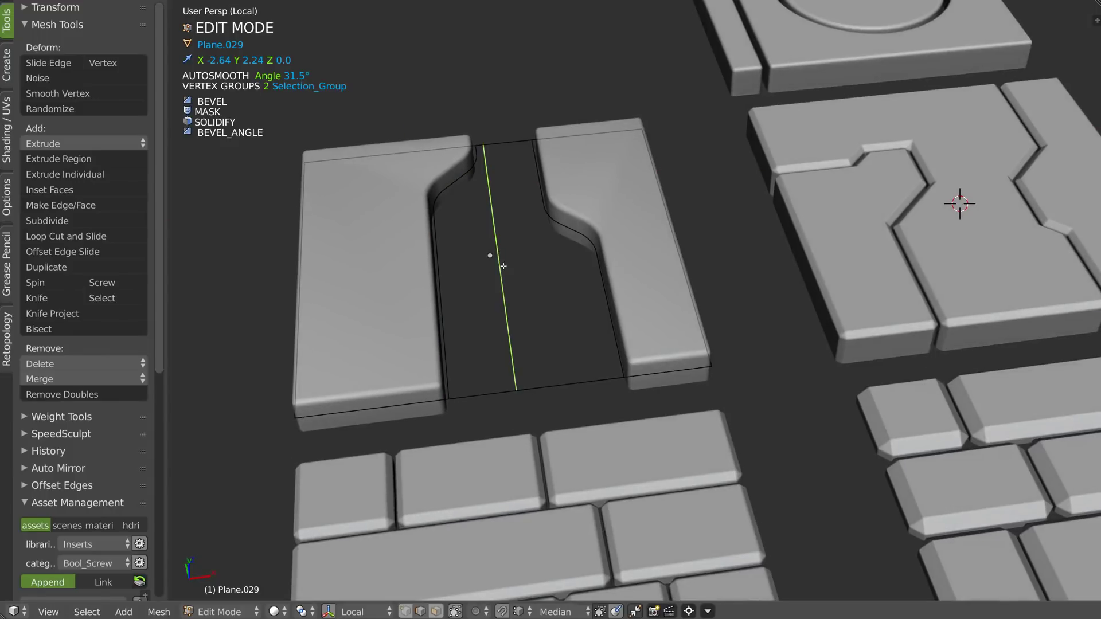
{"action": "key", "text": "g"}
{"action": "key", "text": "g"}
{"action": "left_click", "coordinate": [512, 279]}
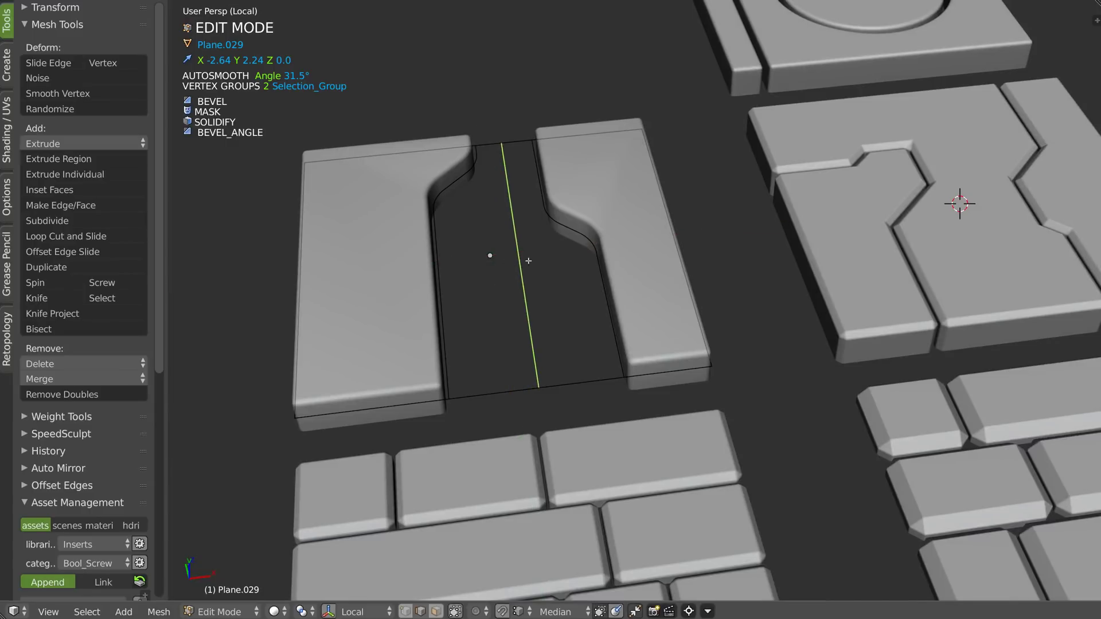
Step: Add a grid primitive and align it to the panel's origin by way of the 3D cursor
{"action": "right_click", "coordinate": [528, 261]}
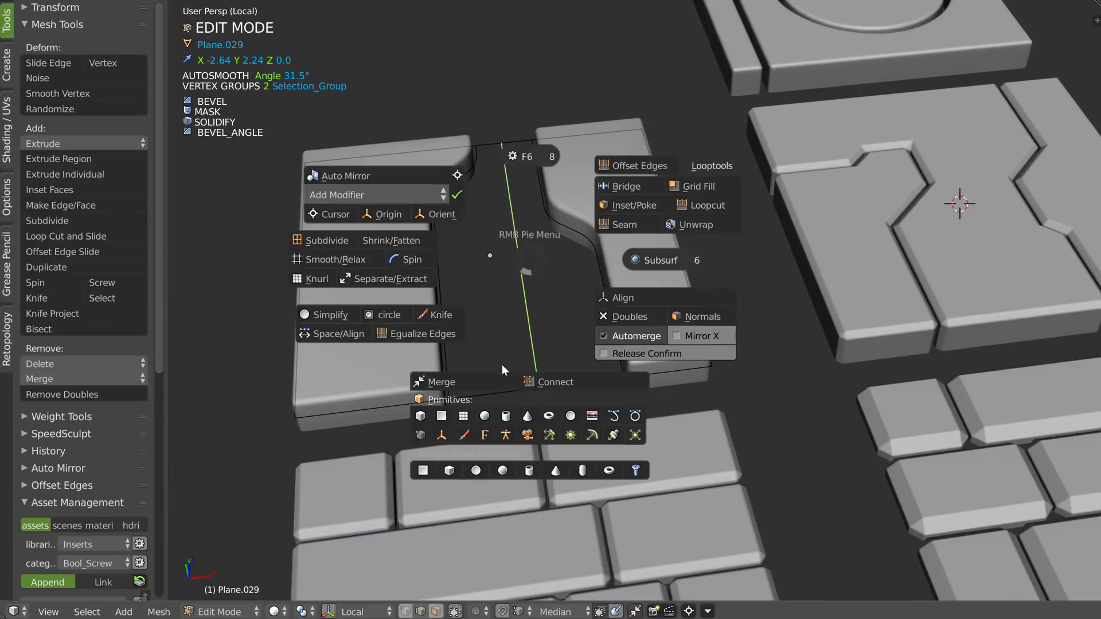
{"action": "left_click", "coordinate": [464, 416]}
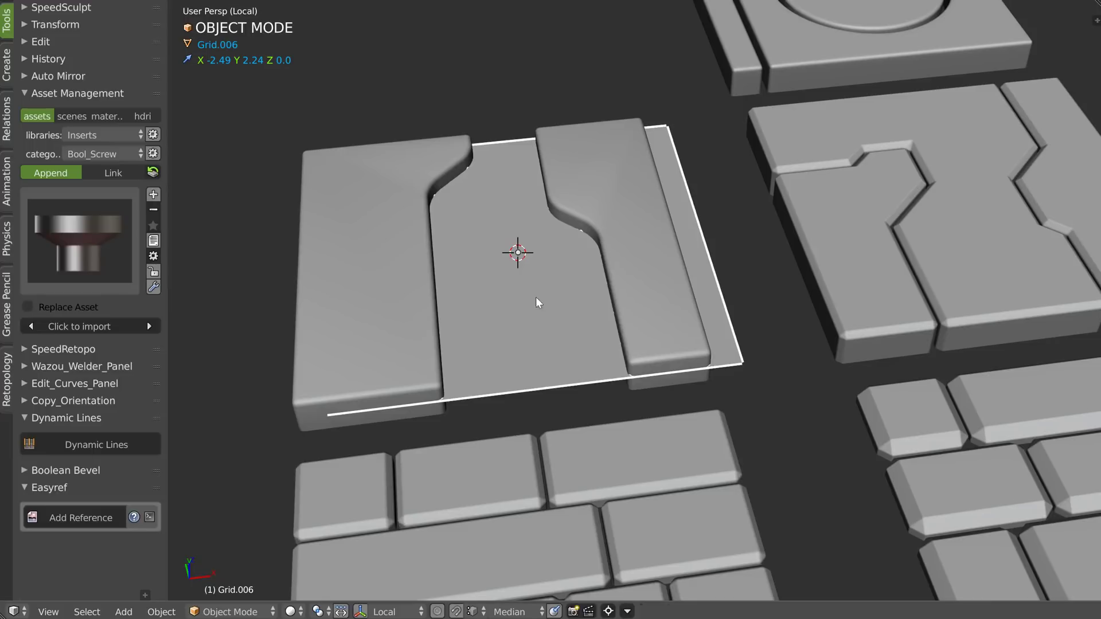
{"action": "left_click", "coordinate": [639, 277]}
{"action": "right_click", "coordinate": [639, 281]}
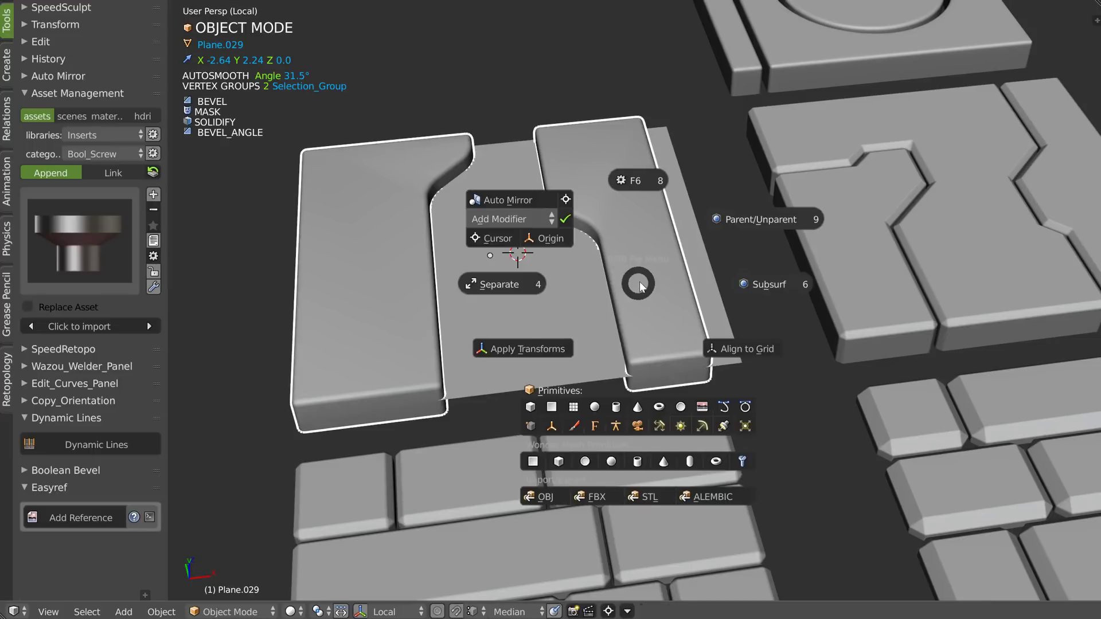
{"action": "left_click", "coordinate": [491, 237]}
{"action": "left_click", "coordinate": [700, 276]}
{"action": "right_click", "coordinate": [698, 279]}
{"action": "left_click", "coordinate": [550, 246]}
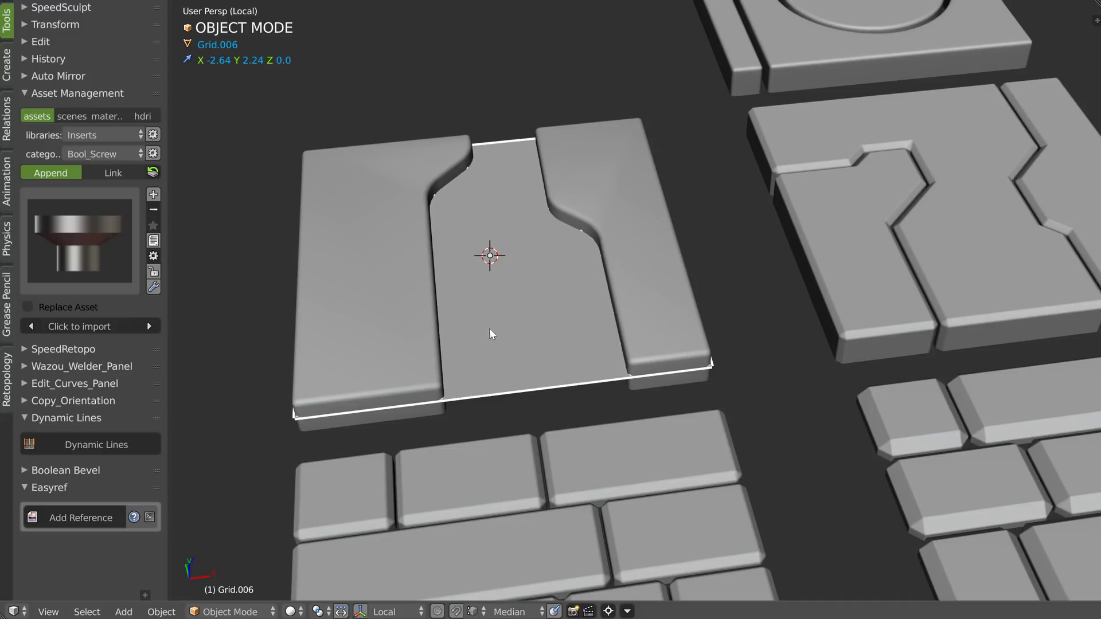
Step: Check the new grid in wireframe shading, return to solid shading and turn on its wire display
{"action": "key", "text": "Tab"}
{"action": "key", "text": "Tab"}
{"action": "key", "text": "z"}
{"action": "left_click", "coordinate": [585, 270]}
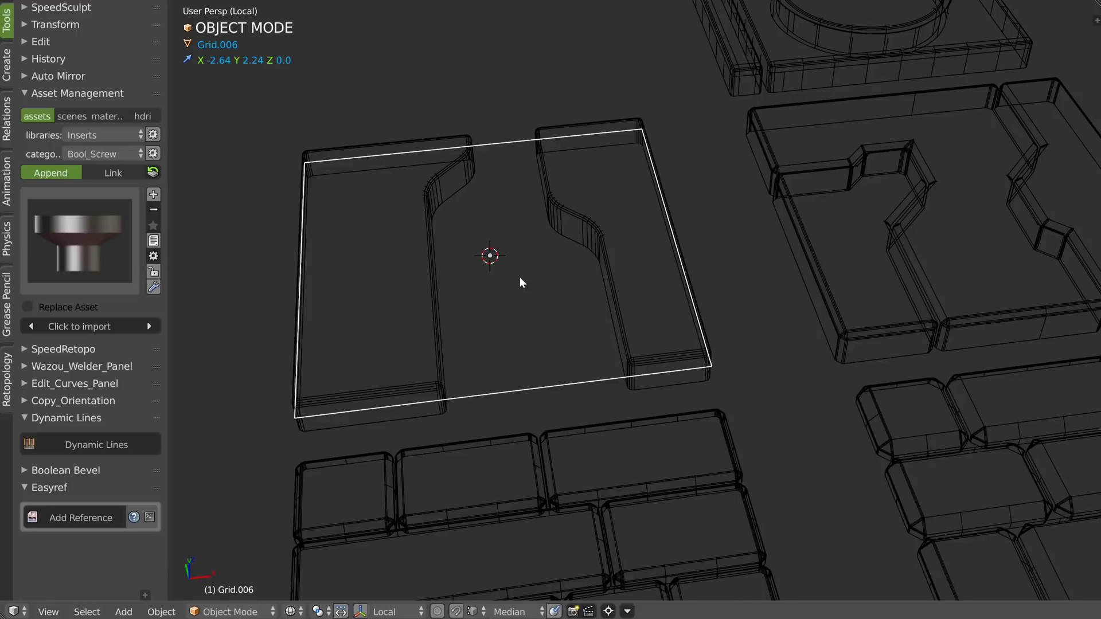
{"action": "key", "text": "z"}
{"action": "key", "text": "shift+z"}
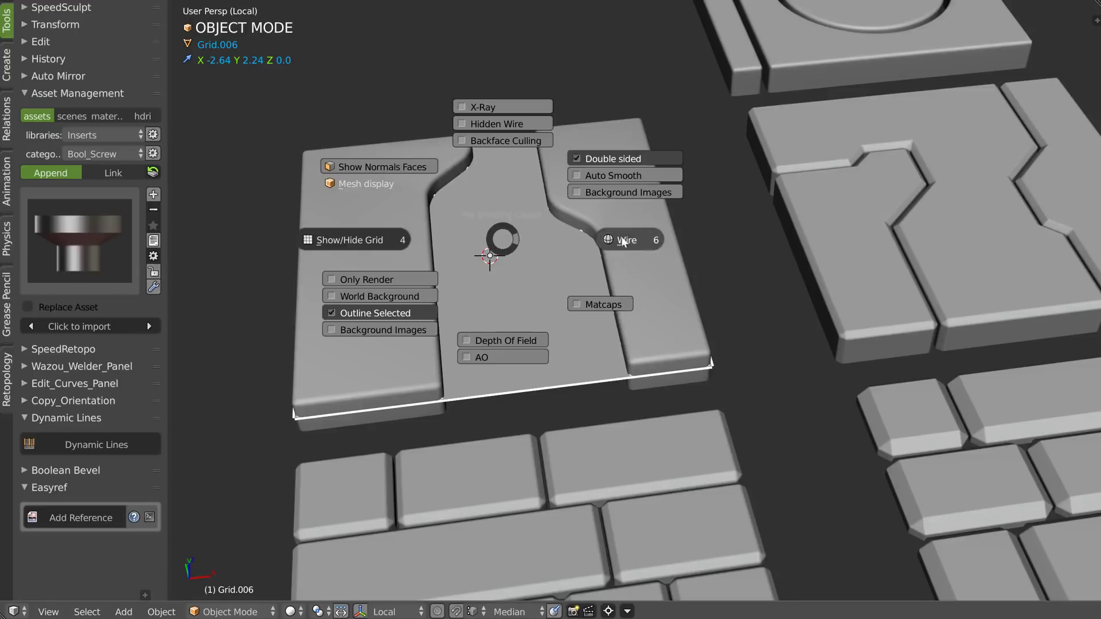
{"action": "left_click", "coordinate": [627, 241]}
Step: Add a level 1 Subsurf modifier to the grid and turn off Optimal Display
{"action": "key", "text": "space"}
{"action": "left_click", "coordinate": [618, 335]}
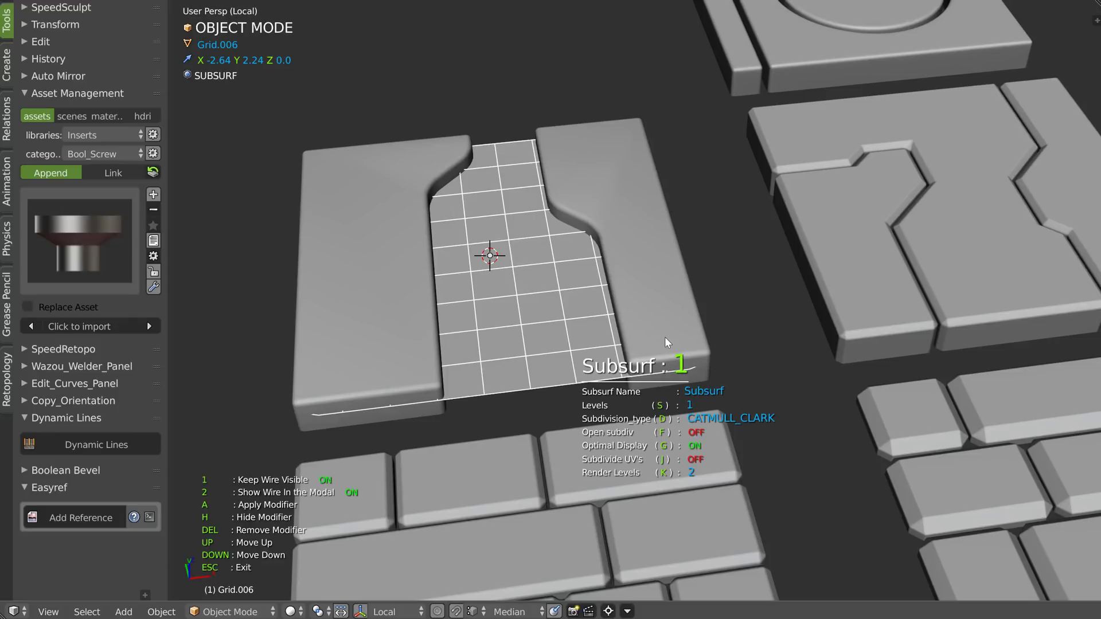
{"action": "left_click", "coordinate": [663, 336]}
{"action": "middle_click_drag", "start_coordinate": [658, 412], "coordinate": [487, 365], "text": "shift"}
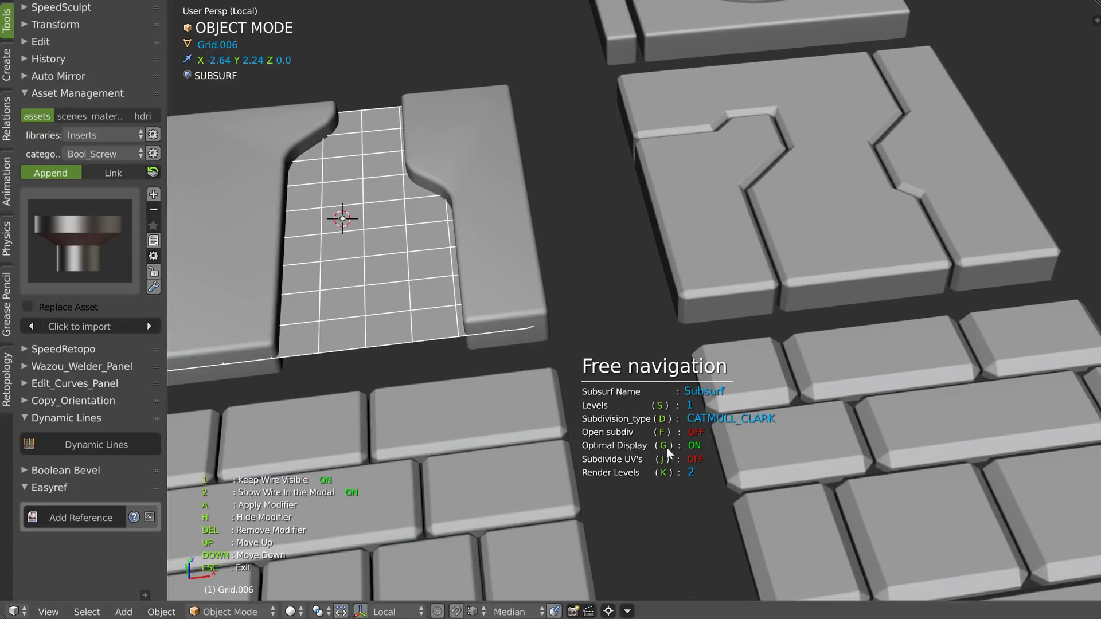
{"action": "key", "text": "g"}
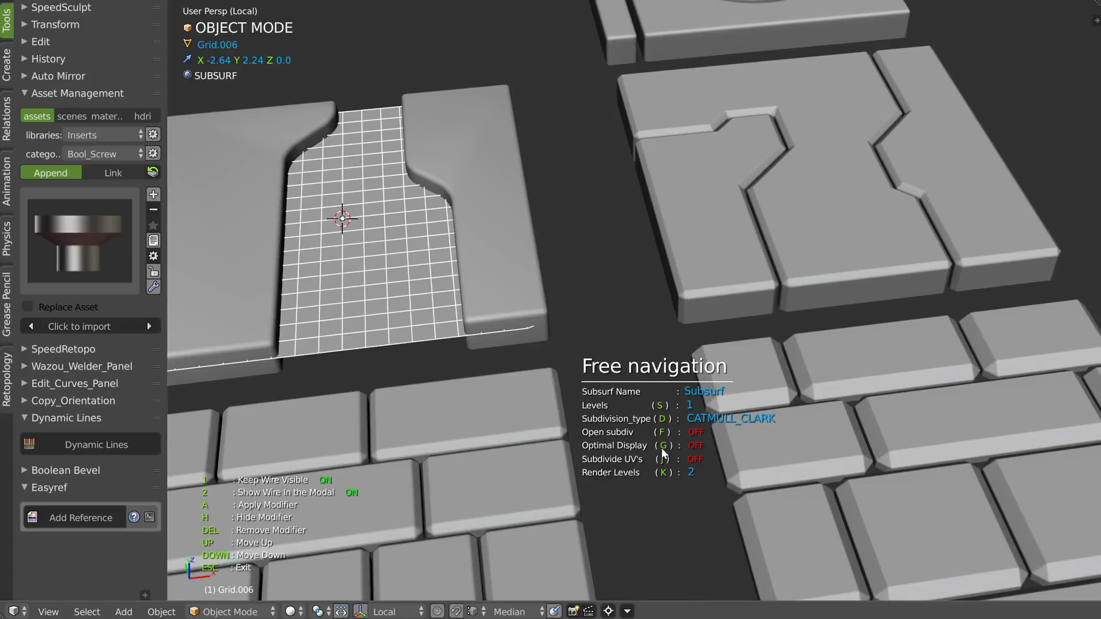
{"action": "middle_click_drag", "start_coordinate": [411, 339], "coordinate": [548, 328]}
{"action": "key", "text": "Escape"}
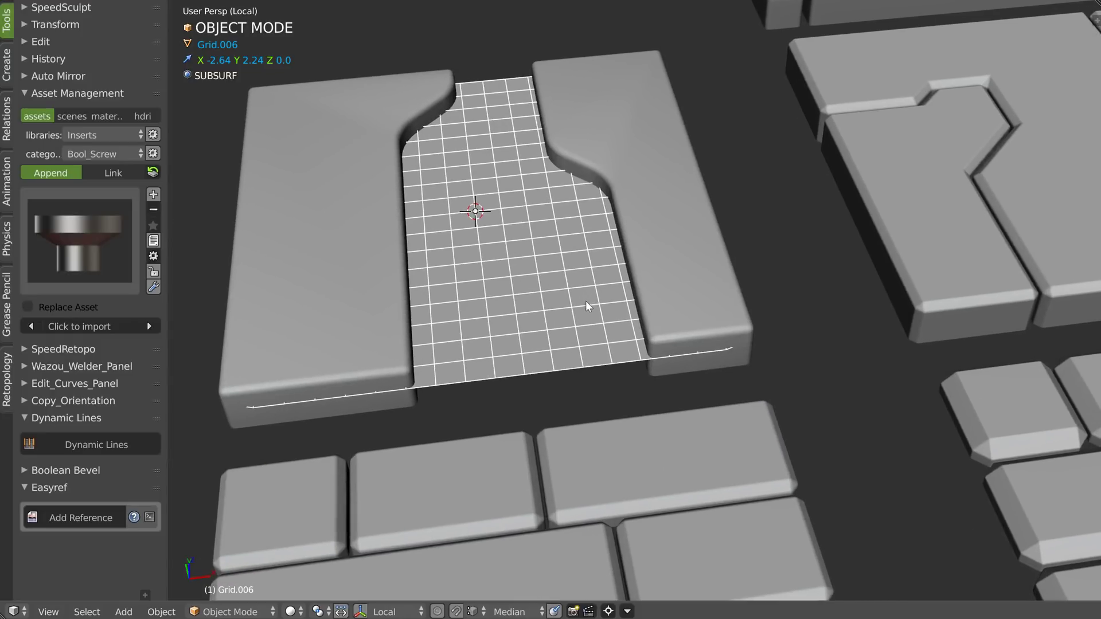
Step: Set the grid's Subsurf subdivision type to Simple so its corners stay square
{"action": "key", "text": "space"}
{"action": "left_click", "coordinate": [664, 373]}
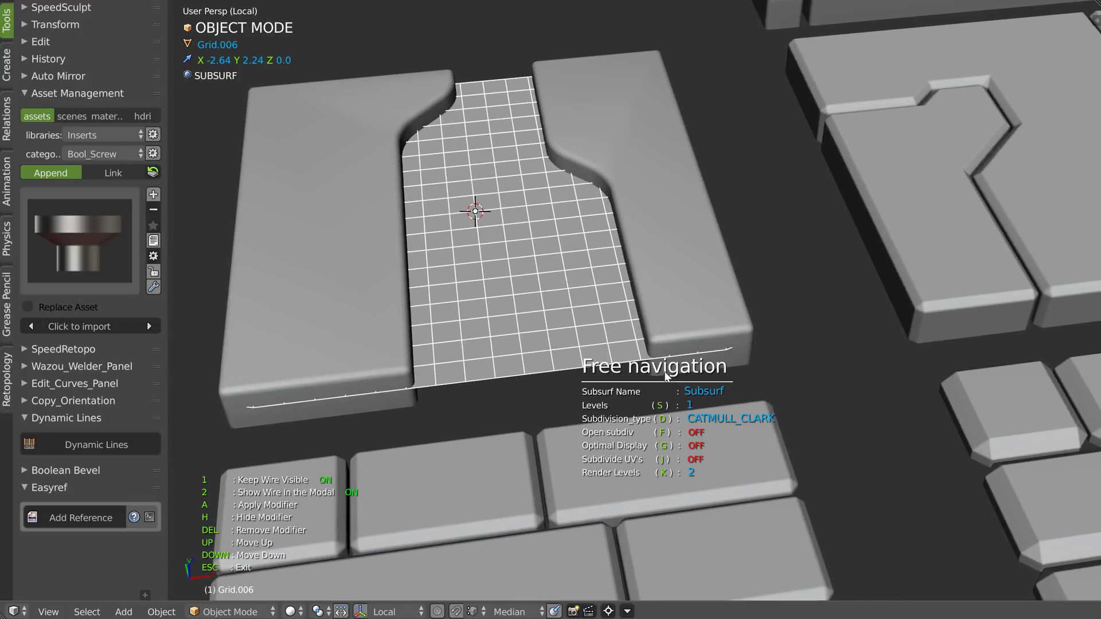
{"action": "key", "text": "d"}
{"action": "key", "text": "Escape"}
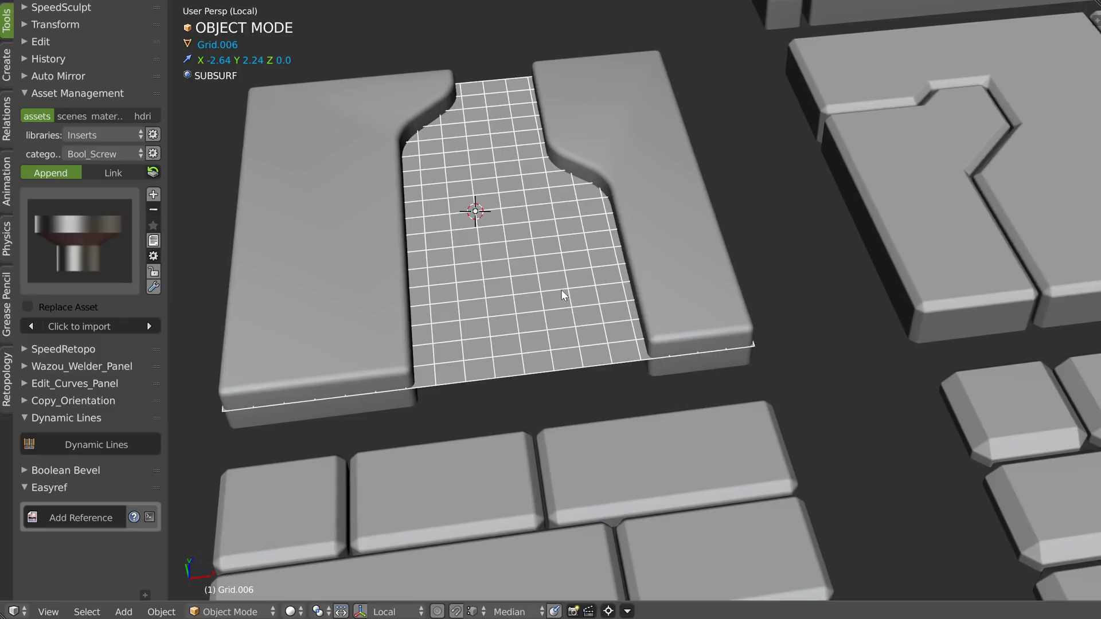
Step: Add a Wireframe modifier to the grid with thickness 0.0363 and Boundary enabled
{"action": "key", "text": "shift+space"}
{"action": "left_click", "coordinate": [559, 315]}
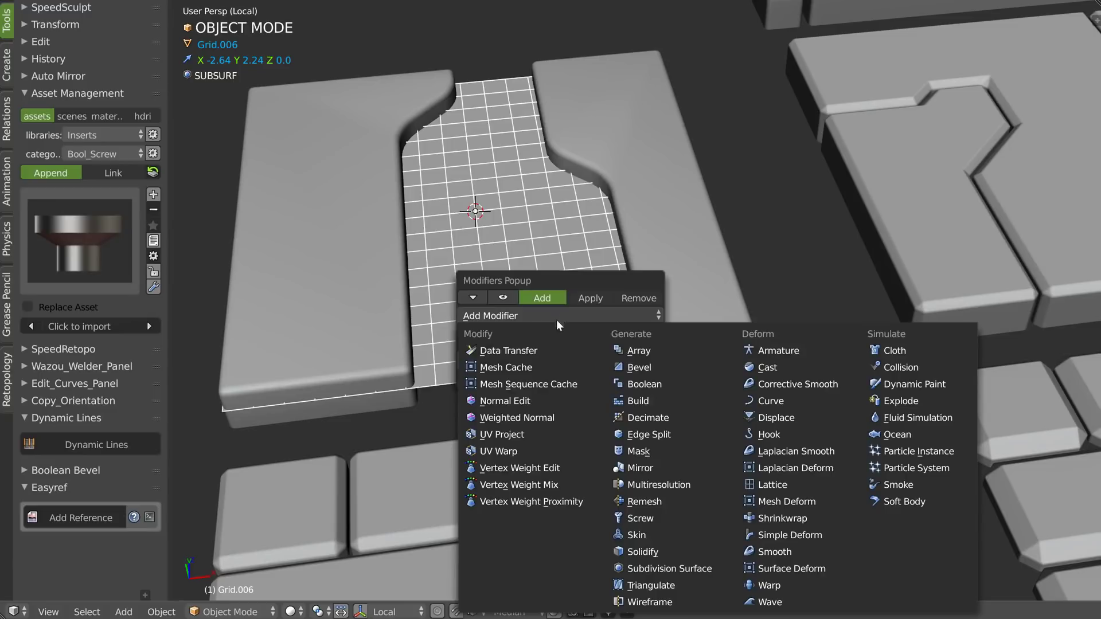
{"action": "left_click", "coordinate": [652, 602]}
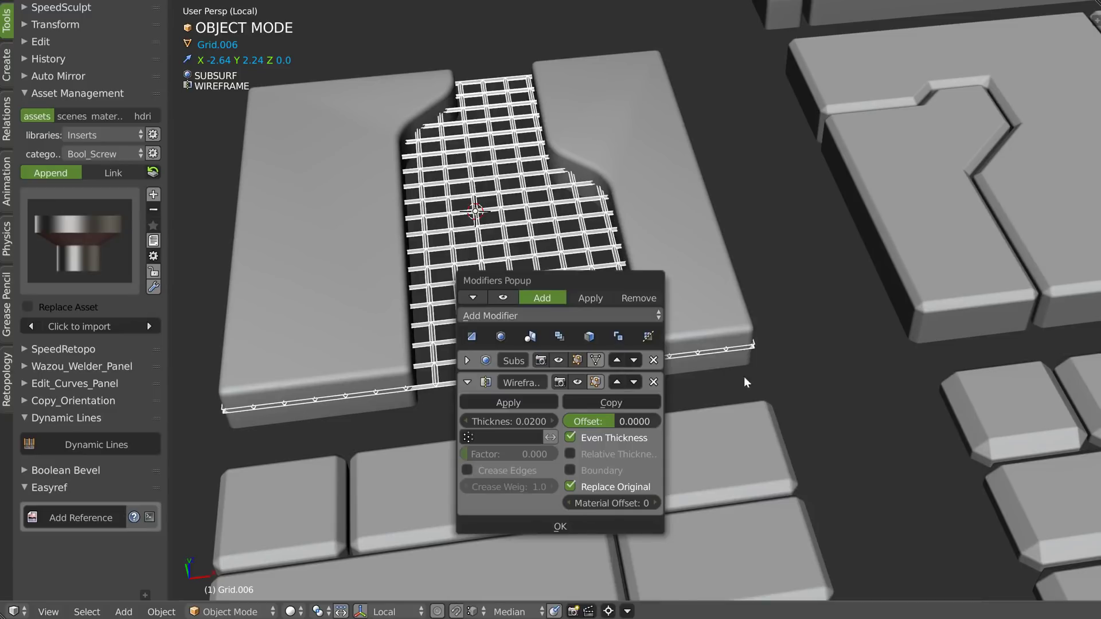
{"action": "left_click_drag", "start_coordinate": [502, 421], "coordinate": [562, 462]}
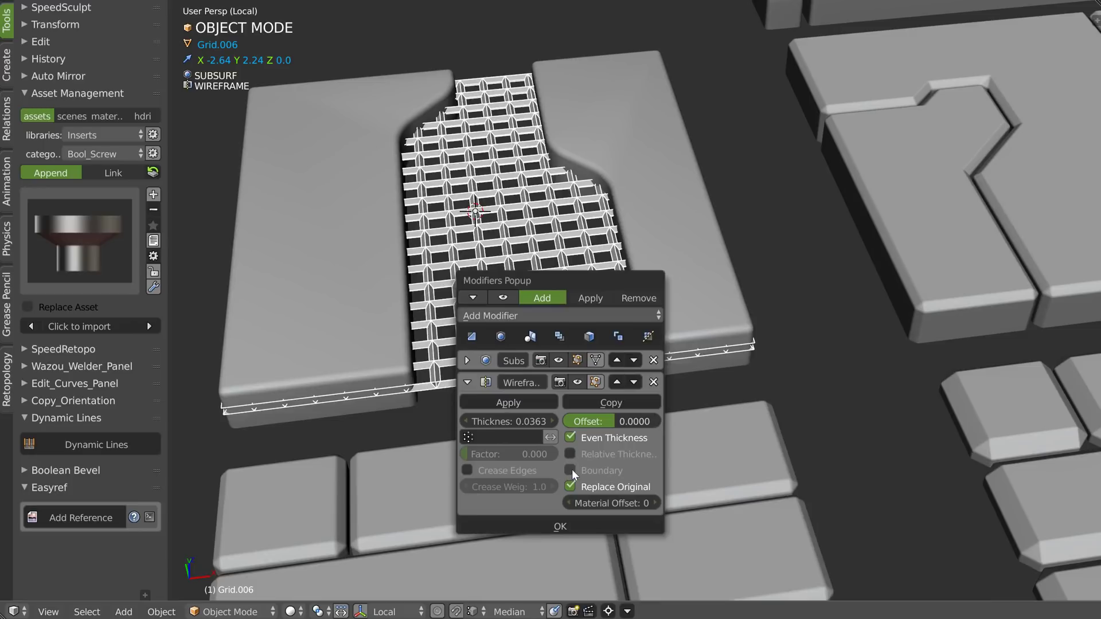
{"action": "left_click", "coordinate": [571, 470]}
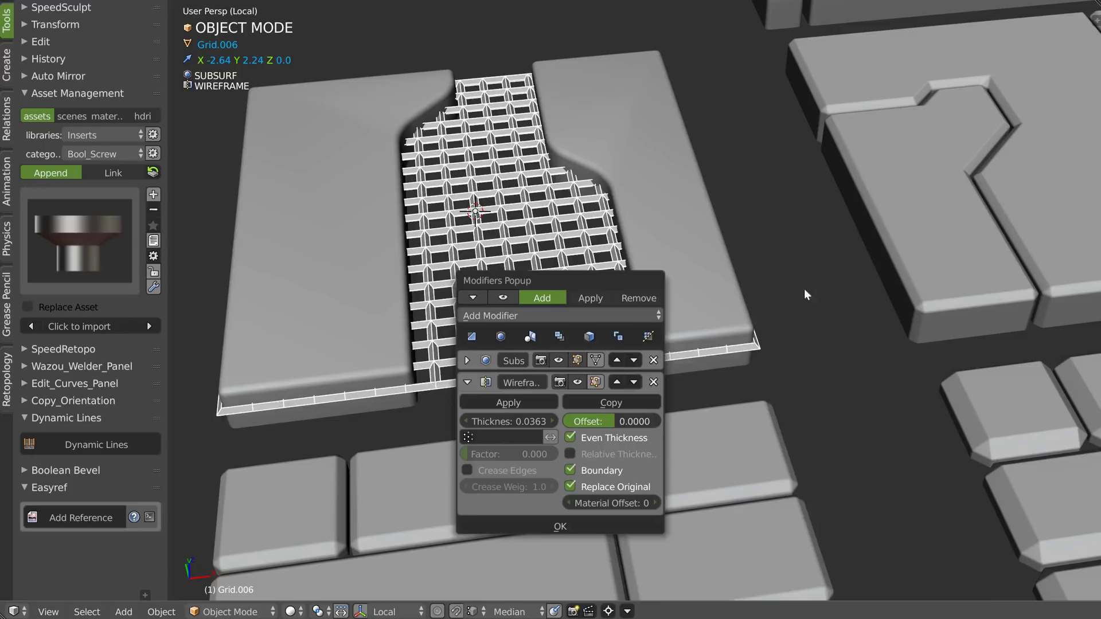
{"action": "left_click", "coordinate": [539, 216]}
Step: Scale the wireframe grid down slightly so it fits within the panel's outline
{"action": "middle_click_drag", "start_coordinate": [522, 225], "coordinate": [653, 262]}
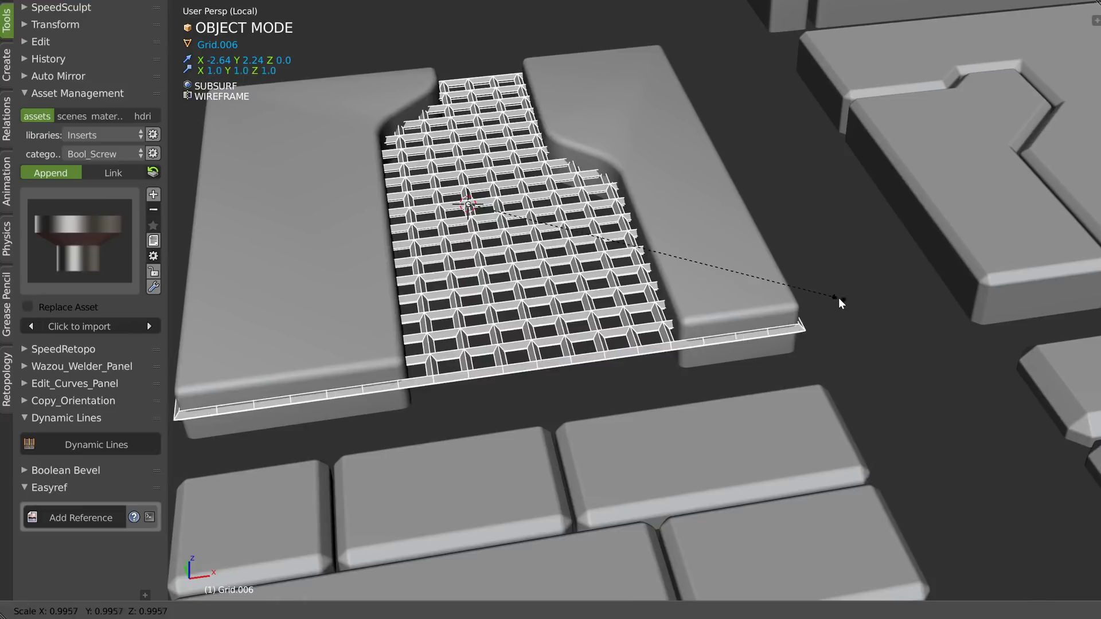
{"action": "key", "text": "s"}
{"action": "left_click", "coordinate": [821, 301]}
Step: Add a 2-segment Bevel modifier limited to a 36° angle to the wireframe grid and hide its wire overlay
{"action": "middle_click_drag", "start_coordinate": [611, 277], "coordinate": [532, 246]}
{"action": "scroll", "coordinate": [538, 307], "scroll_direction": "up", "scroll_amount": 3}
{"action": "scroll", "coordinate": [532, 246], "scroll_direction": "up", "scroll_amount": 4}
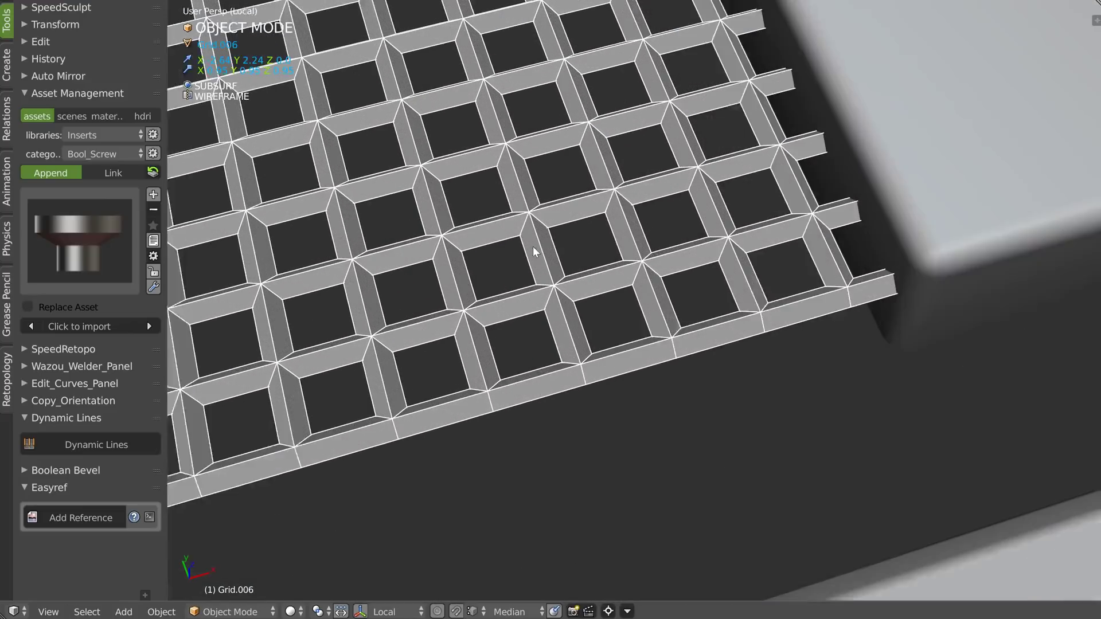
{"action": "key", "text": "space"}
{"action": "left_click", "coordinate": [663, 264]}
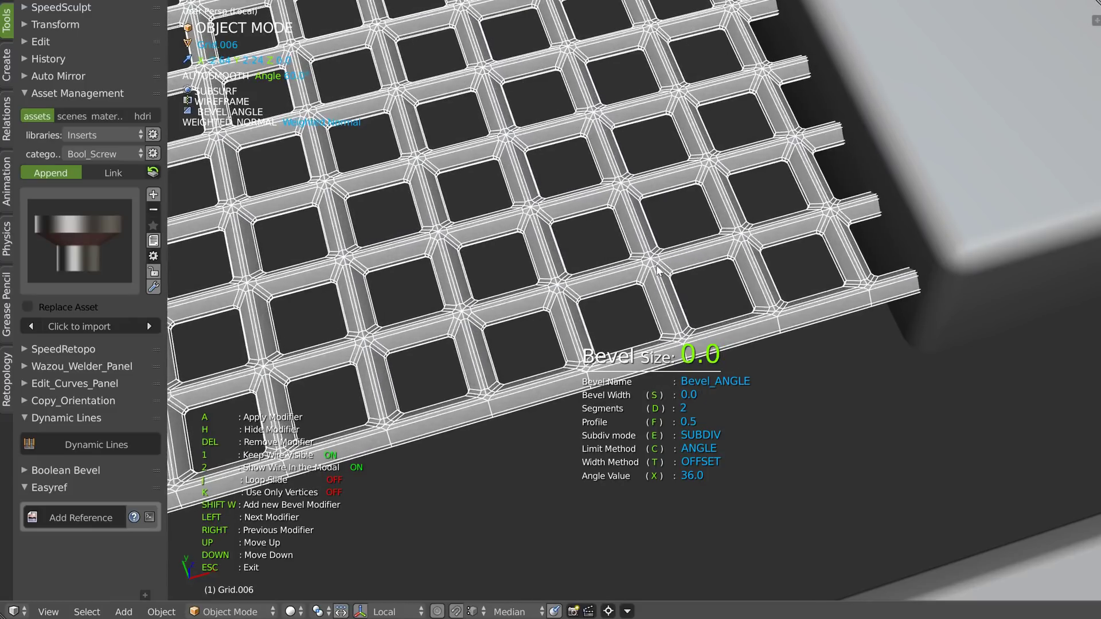
{"action": "left_click", "coordinate": [658, 270]}
{"action": "left_click", "coordinate": [654, 268]}
{"action": "key", "text": "shift+z"}
{"action": "left_click", "coordinate": [676, 285]}
Step: Select the cut-out panel and set its existing angle Bevel modifier to 1 segment
{"action": "scroll", "coordinate": [663, 298], "scroll_direction": "down", "scroll_amount": 8}
{"action": "middle_click_drag", "start_coordinate": [539, 221], "coordinate": [557, 316], "text": "shift"}
{"action": "middle_click_drag", "start_coordinate": [602, 277], "coordinate": [680, 297]}
{"action": "right_click", "coordinate": [680, 297]}
{"action": "key", "text": "space"}
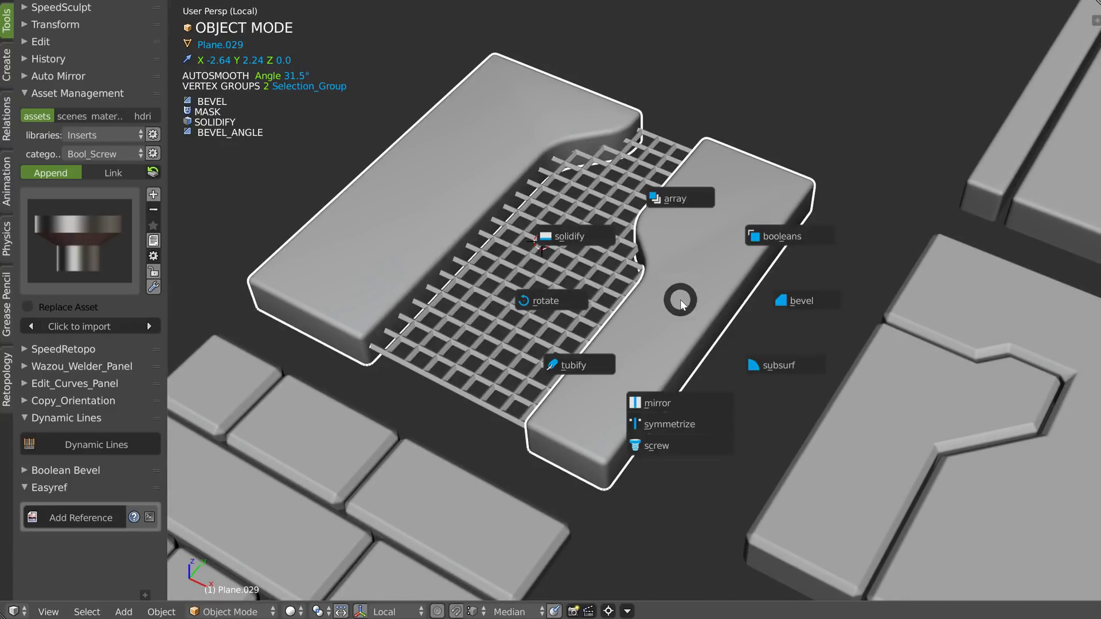
{"action": "left_click", "coordinate": [791, 299]}
{"action": "middle_click_drag", "start_coordinate": [782, 301], "coordinate": [663, 276]}
{"action": "key", "text": "d"}
{"action": "left_click", "coordinate": [713, 276]}
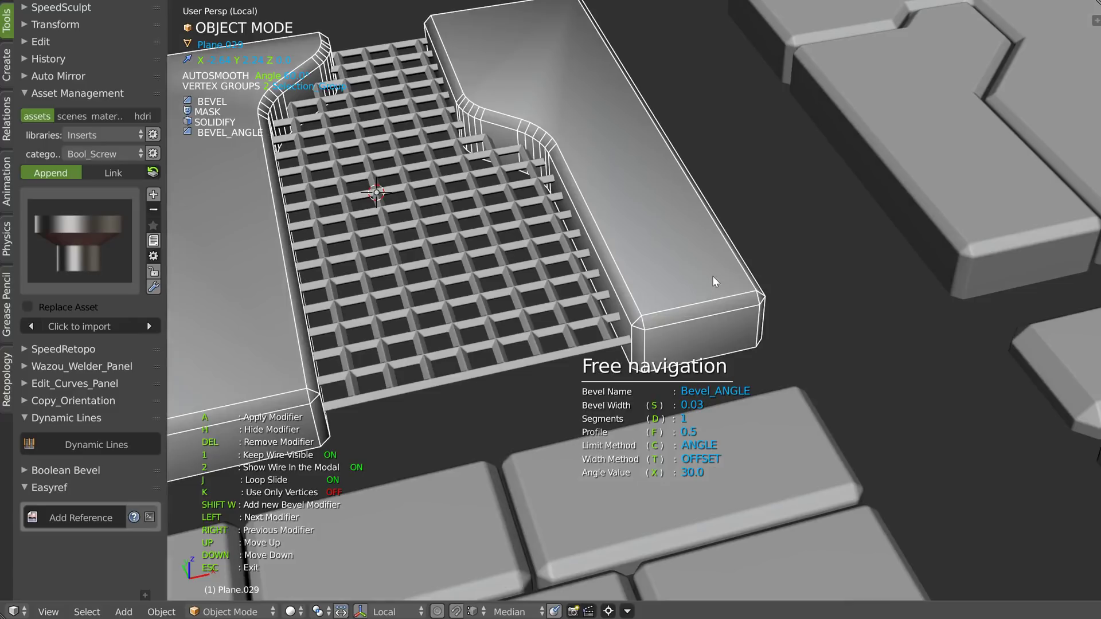
Step: Add a second angle-limited Bevel modifier to the panel with width 0.01 and 2 segments, and turn off its wire overlay
{"action": "key", "text": "shift+w"}
{"action": "left_click", "coordinate": [704, 280]}
{"action": "key", "text": "d"}
{"action": "left_click", "coordinate": [709, 284]}
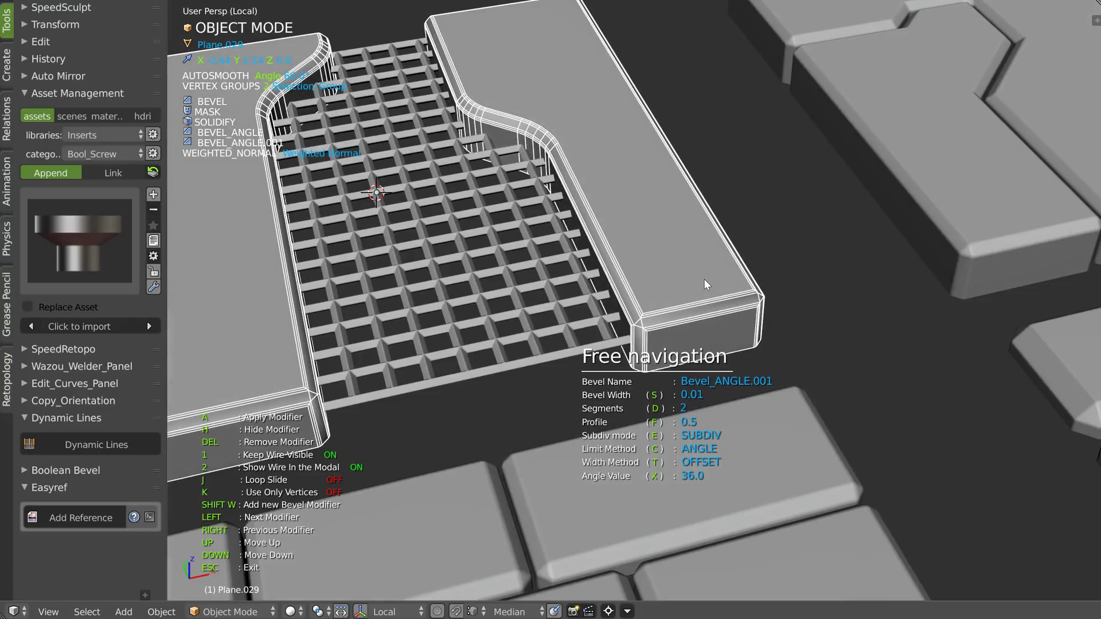
{"action": "key", "text": "x"}
{"action": "left_click", "coordinate": [689, 278]}
{"action": "key", "text": "Escape"}
{"action": "scroll", "coordinate": [688, 277], "scroll_direction": "down", "scroll_amount": 2}
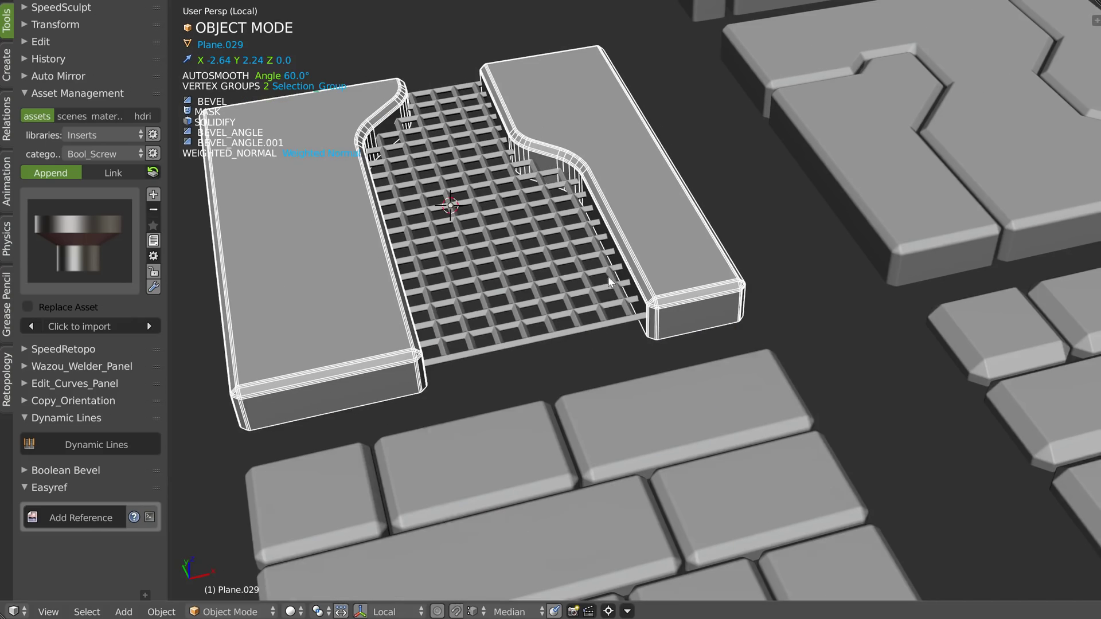
{"action": "key", "text": "shift+z"}
{"action": "left_click", "coordinate": [748, 265]}
{"action": "middle_click_drag", "start_coordinate": [717, 240], "coordinate": [697, 290]}
Step: Hide and restore the modifiers of the cut-out panel, and do the same for the wire grid
{"action": "scroll", "coordinate": [691, 269], "scroll_direction": "down", "scroll_amount": 3}
{"action": "middle_click_drag", "start_coordinate": [573, 243], "coordinate": [604, 304]}
{"action": "right_click", "coordinate": [598, 302]}
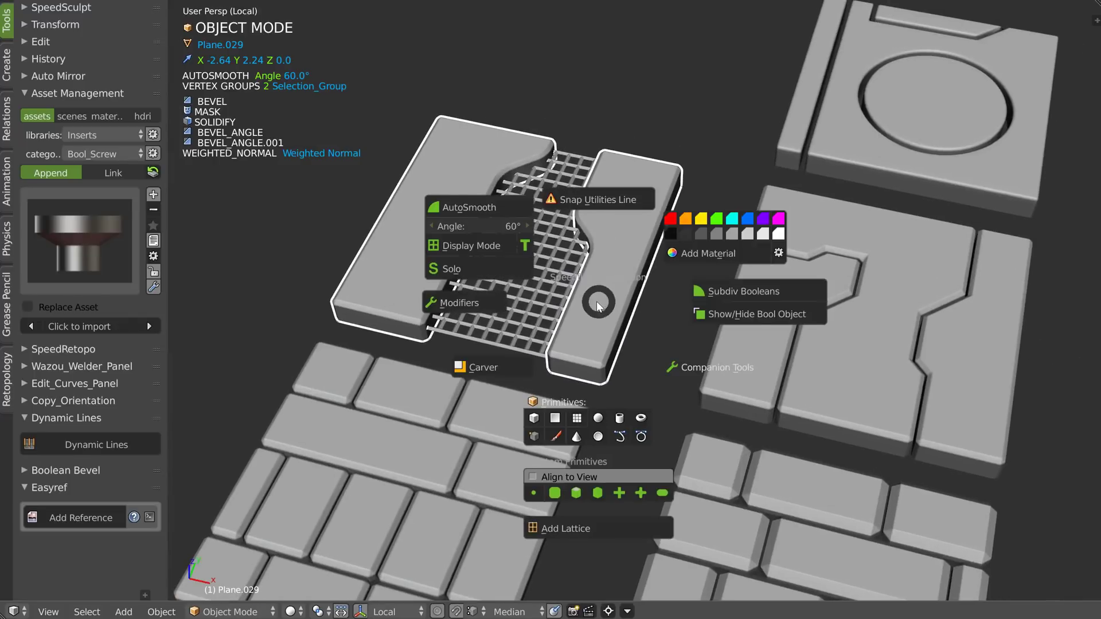
{"action": "left_click", "coordinate": [474, 302]}
{"action": "right_click", "coordinate": [606, 297]}
{"action": "left_click", "coordinate": [494, 299]}
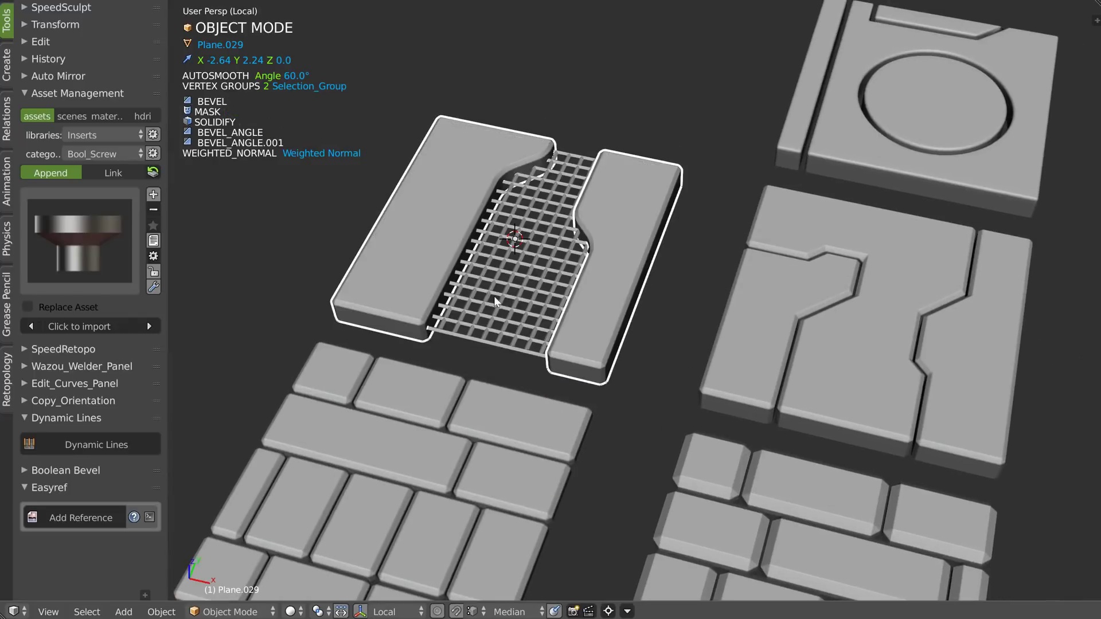
{"action": "left_click", "coordinate": [528, 289]}
{"action": "key", "text": "space"}
{"action": "left_click", "coordinate": [391, 291]}
{"action": "key", "text": "space"}
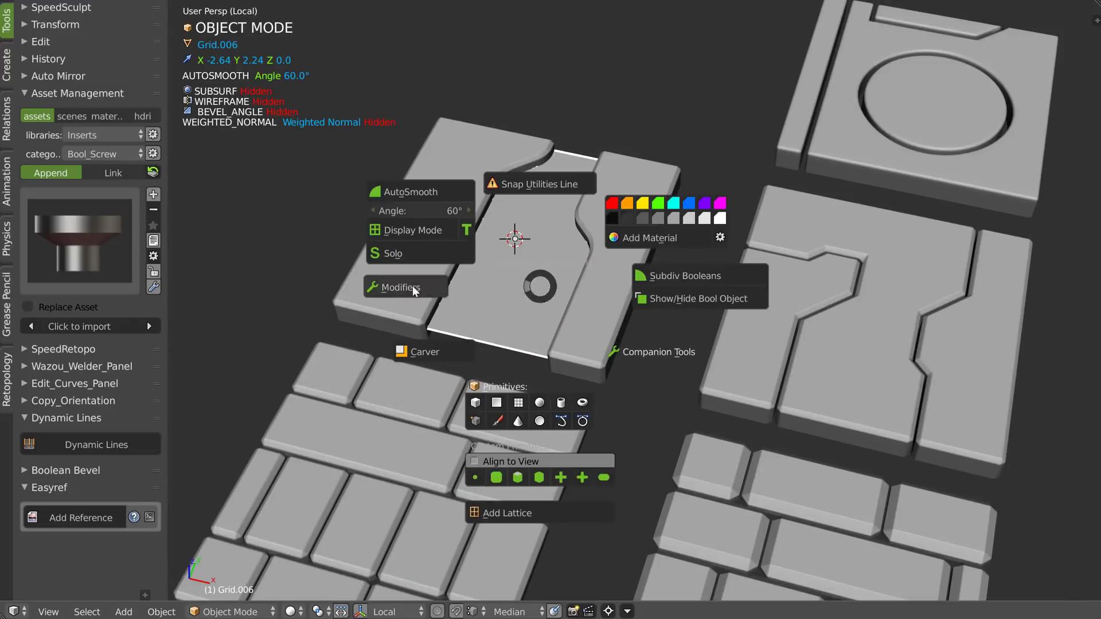
{"action": "left_click", "coordinate": [413, 287]}
Step: Try Subsurf levels 2 and 0 on the wire grid and return it to level 1
{"action": "key", "text": "alt+space"}
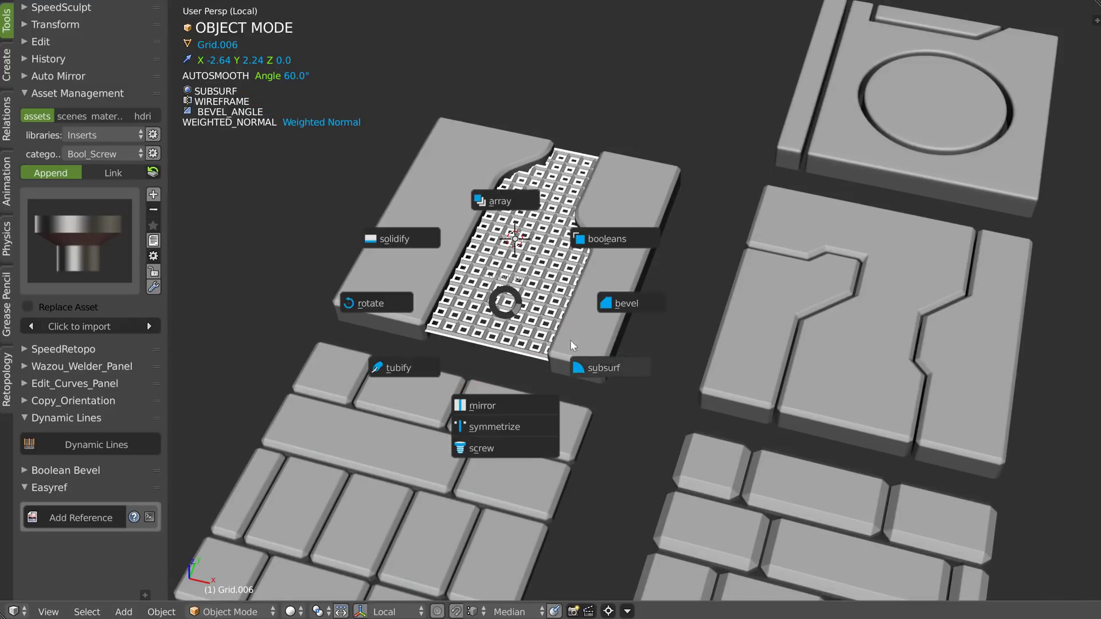
{"action": "left_click", "coordinate": [603, 366]}
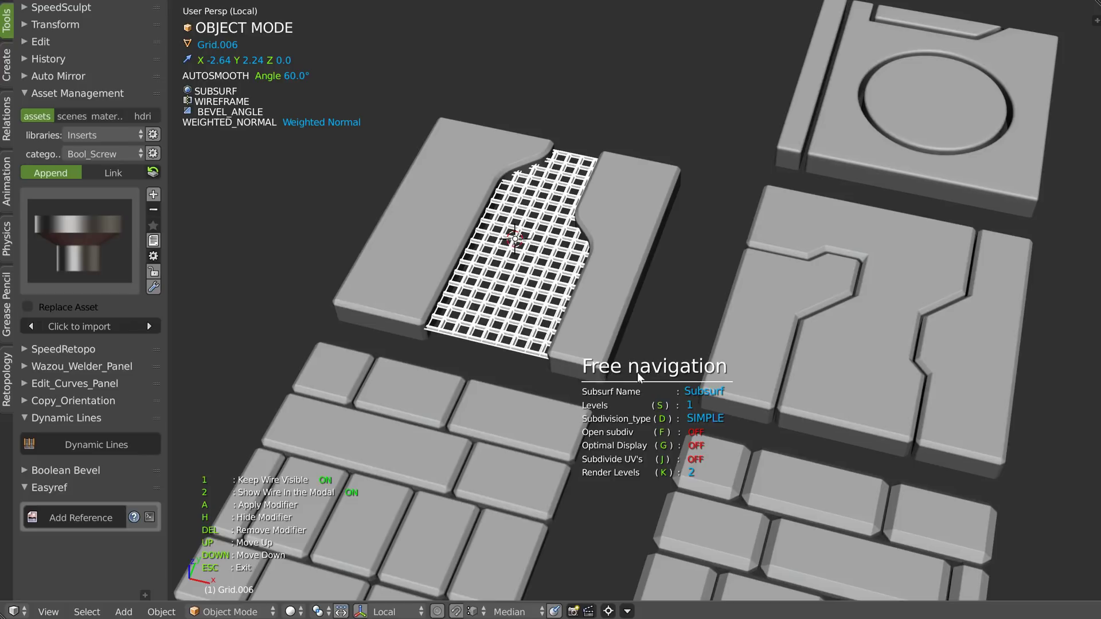
{"action": "type", "text": "s : 2"}
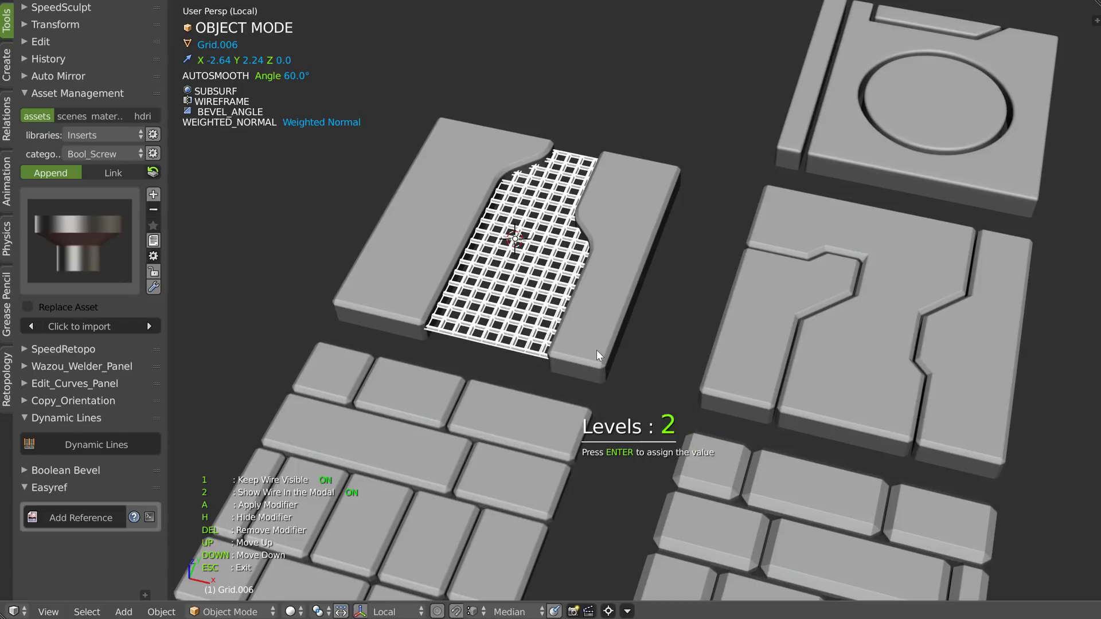
{"action": "key", "text": "Return"}
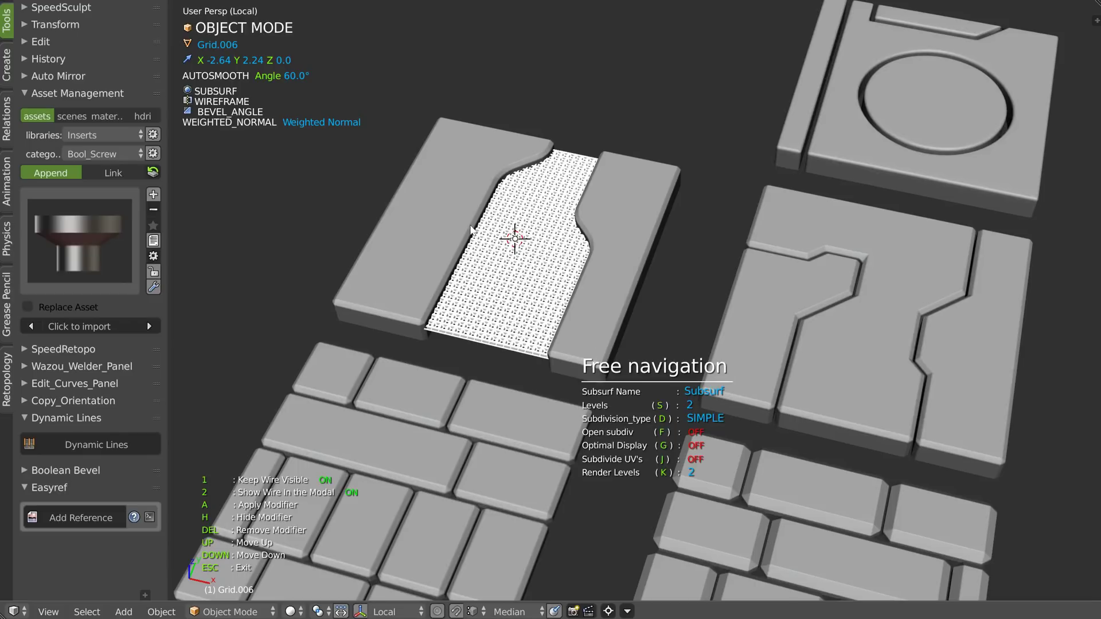
{"action": "scroll", "coordinate": [596, 350], "scroll_direction": "up", "scroll_amount": 5}
{"action": "type", "text": "s0"}
{"action": "key", "text": "Return"}
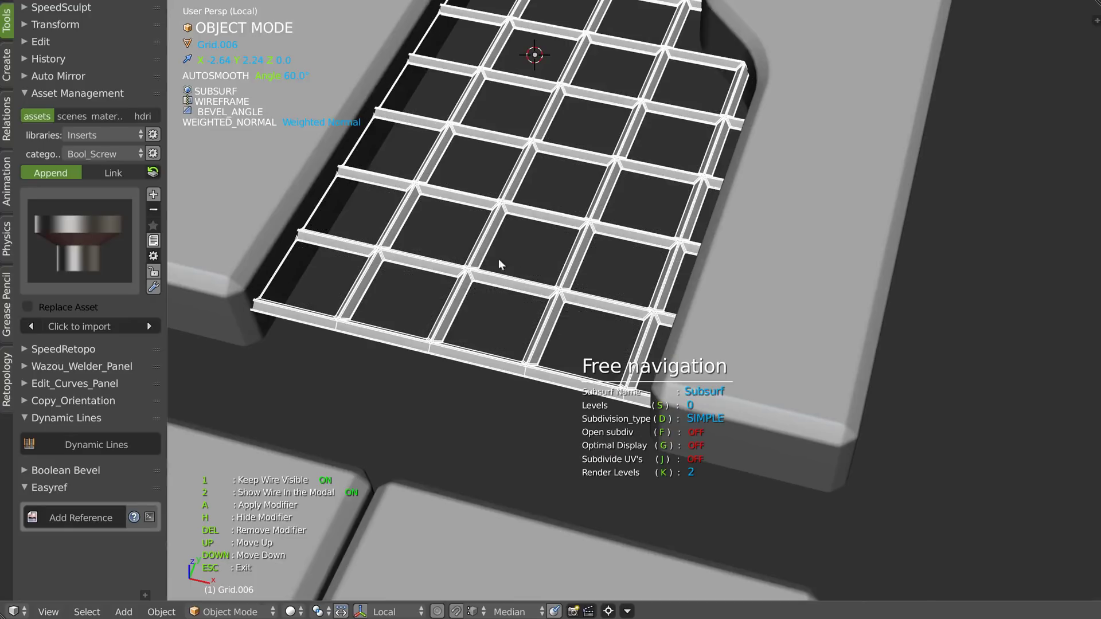
{"action": "scroll", "coordinate": [492, 267], "scroll_direction": "down", "scroll_amount": 3}
{"action": "type", "text": "s : 1"}
{"action": "key", "text": "Return"}
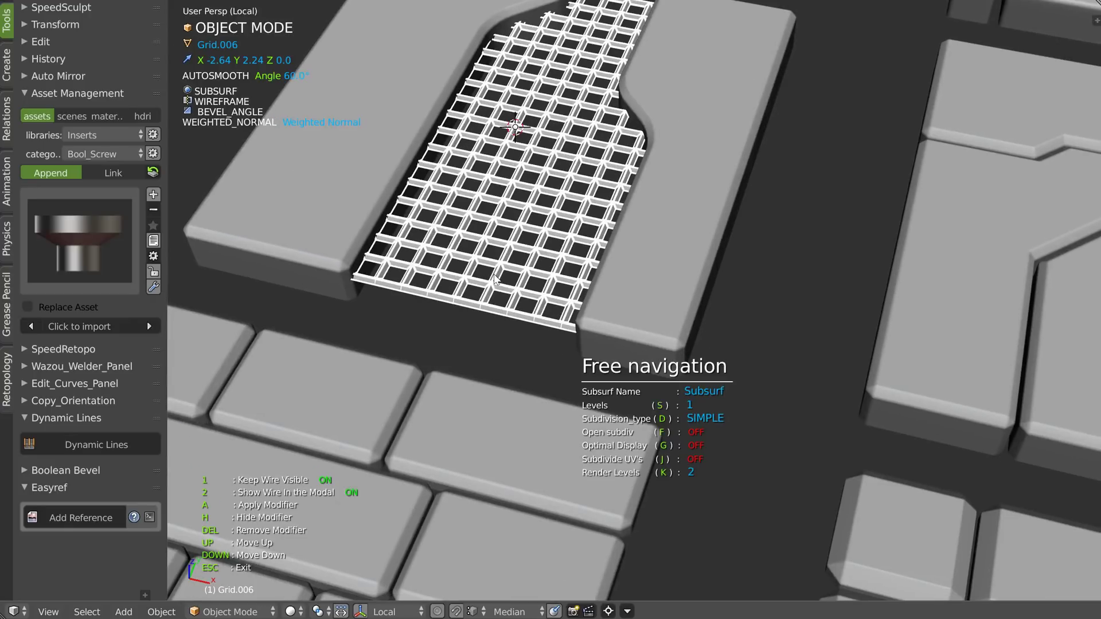
{"action": "scroll", "coordinate": [494, 276], "scroll_direction": "down", "scroll_amount": 5}
{"action": "middle_click_drag", "start_coordinate": [527, 267], "coordinate": [478, 348], "text": "shift"}
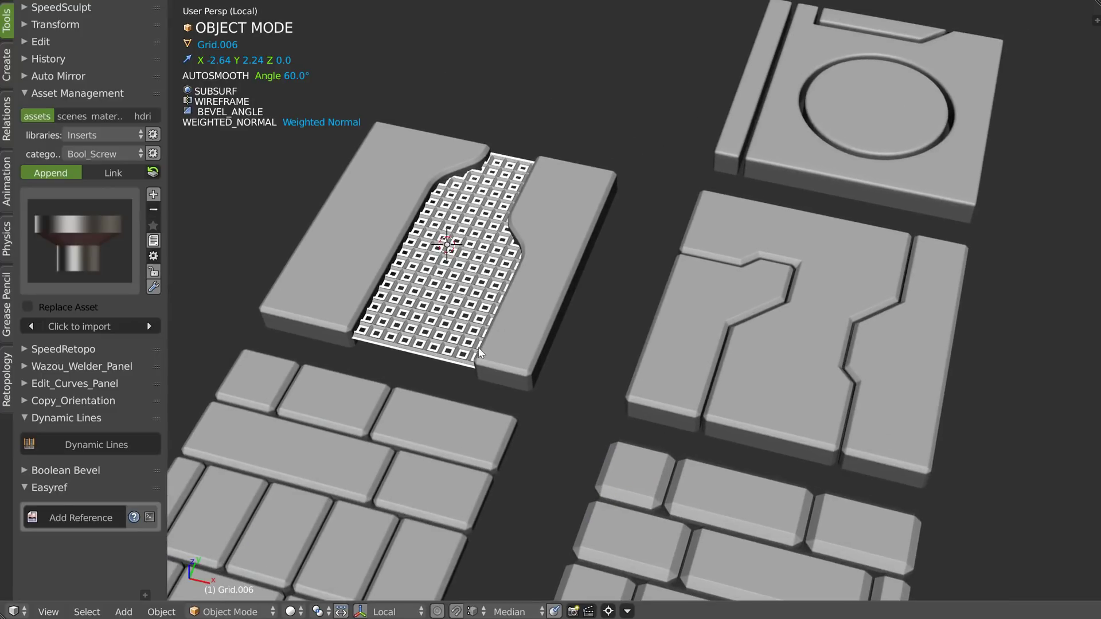
Step: Add a plane at the centre of the circular-groove panel and move it along X to -2.65
{"action": "scroll", "coordinate": [552, 291], "scroll_direction": "down", "scroll_amount": 2}
{"action": "middle_click_drag", "start_coordinate": [529, 280], "coordinate": [528, 332], "text": "shift"}
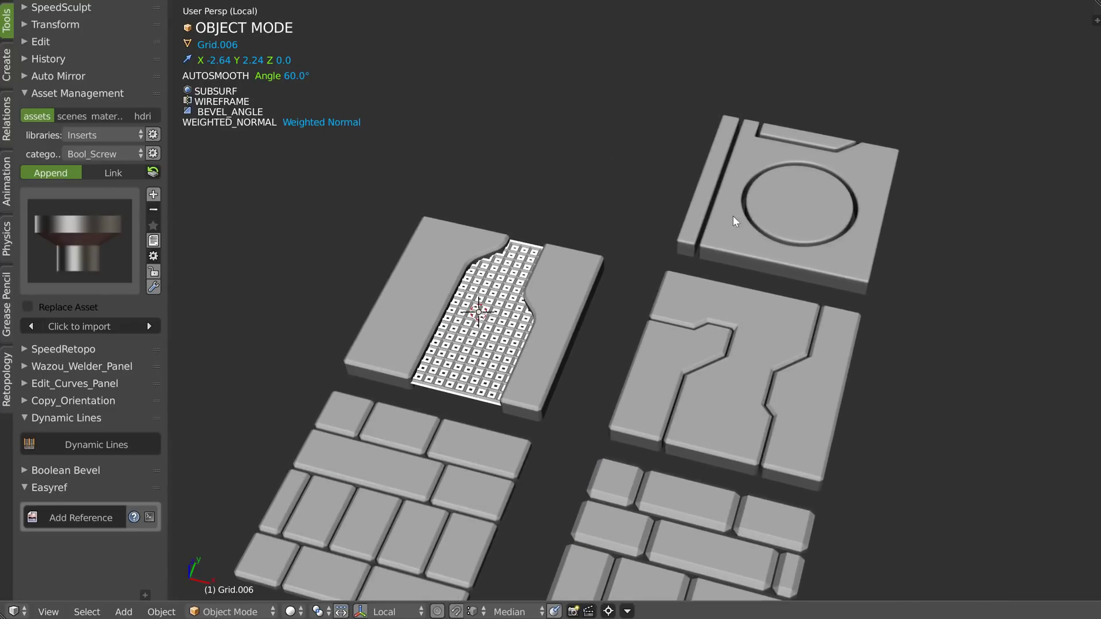
{"action": "left_click", "coordinate": [741, 245]}
{"action": "right_click", "coordinate": [750, 247]}
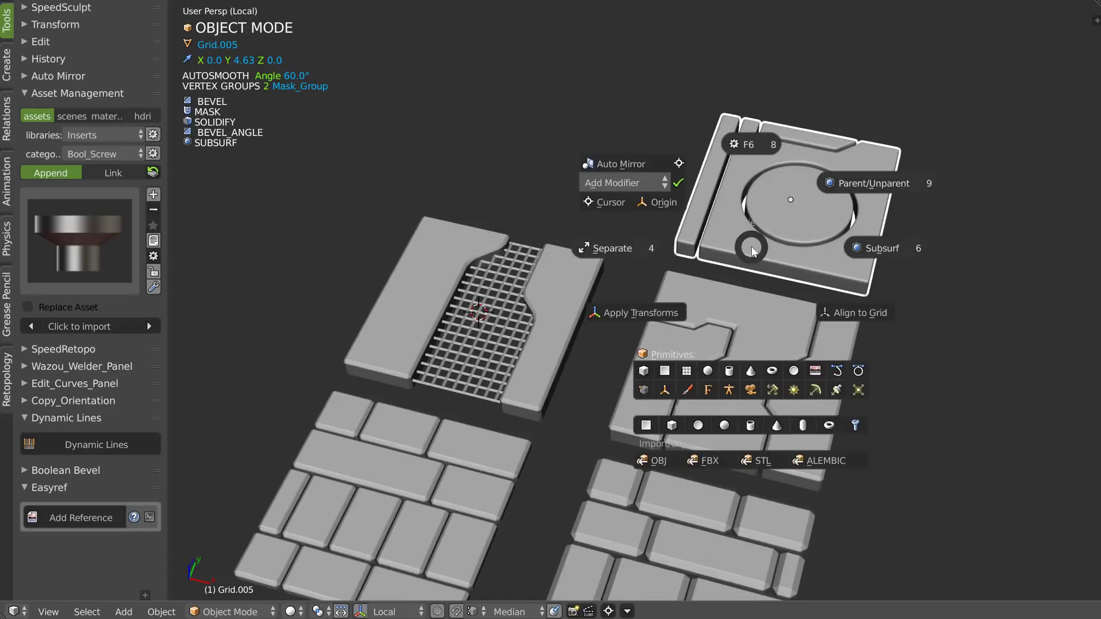
{"action": "left_click", "coordinate": [665, 371]}
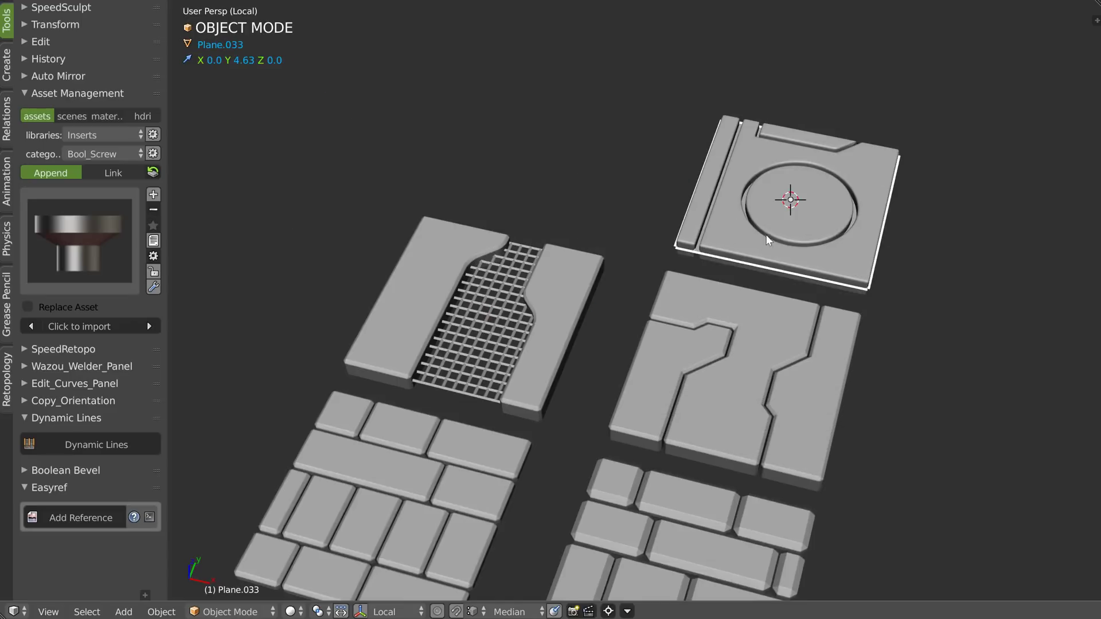
{"action": "key", "text": "g"}
{"action": "key", "text": "x"}
{"action": "left_click", "coordinate": [542, 198]}
Step: In top view, add a circle near the new plane's centre and scale it to 0.49
{"action": "middle_click_drag", "start_coordinate": [542, 198], "coordinate": [547, 154]}
{"action": "middle_click_drag", "start_coordinate": [547, 154], "coordinate": [548, 197], "text": "shift"}
{"action": "right_click", "coordinate": [545, 231]}
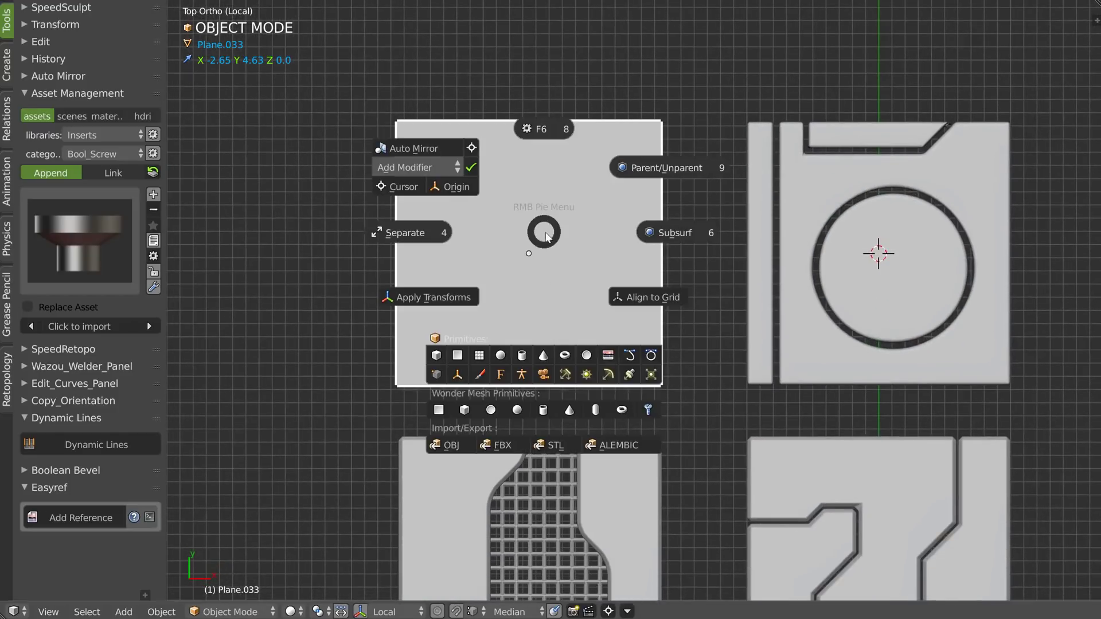
{"action": "left_click", "coordinate": [587, 353]}
{"action": "left_click", "coordinate": [532, 256]}
{"action": "key", "text": "s"}
{"action": "left_click", "coordinate": [631, 272]}
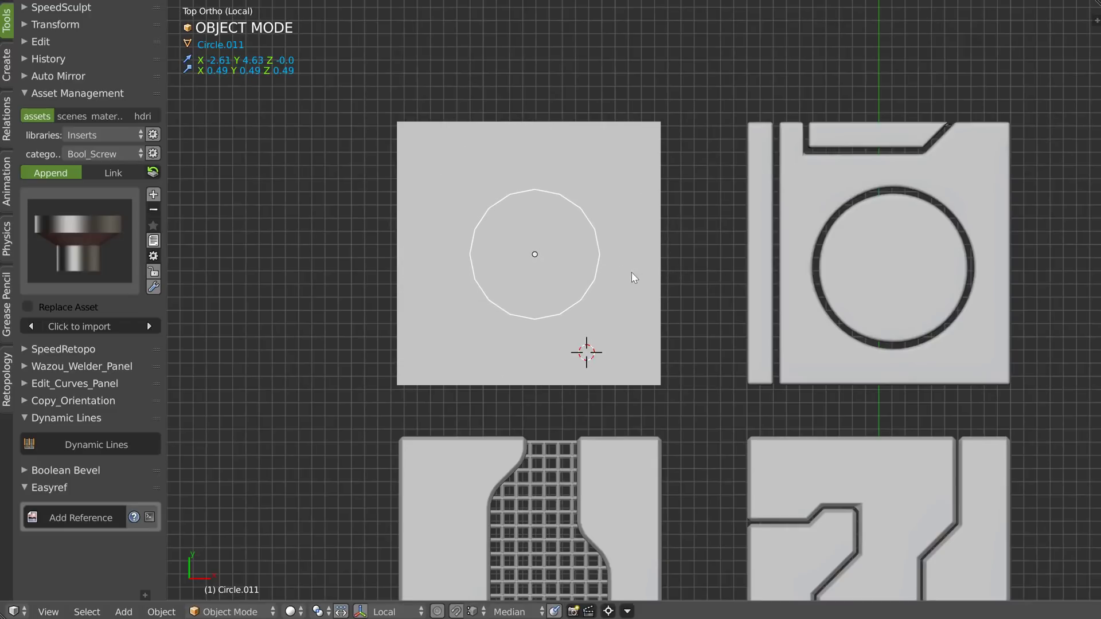
Step: Add a centred horizontal loop cut to the new plane
{"action": "scroll", "coordinate": [642, 266], "scroll_direction": "up", "scroll_amount": 1}
{"action": "right_click", "coordinate": [660, 277]}
{"action": "key", "text": "Tab"}
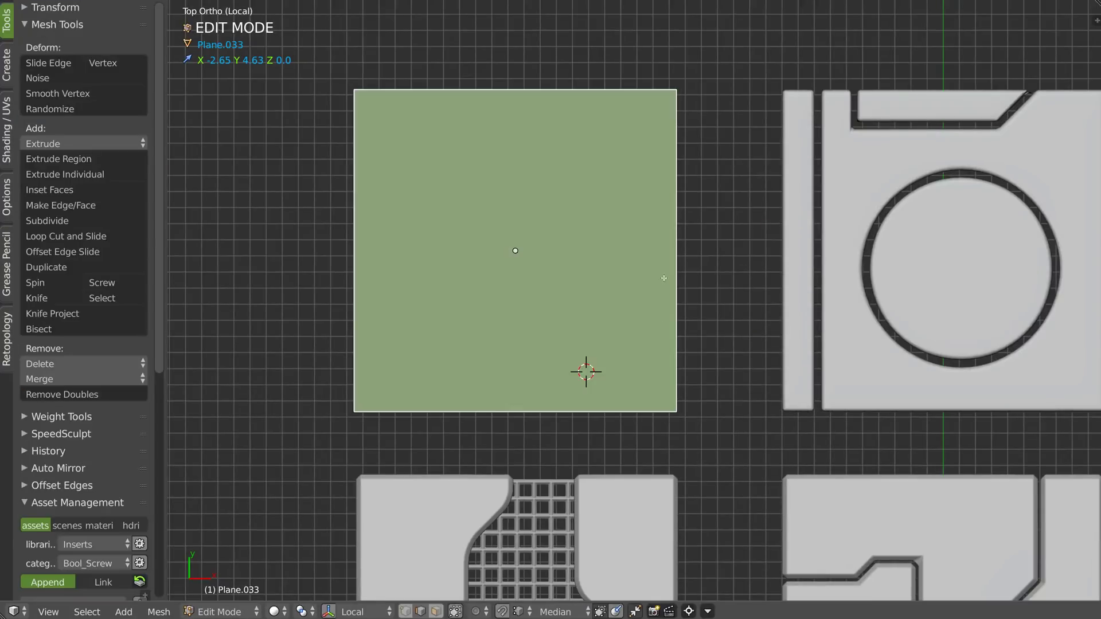
{"action": "key", "text": "ctrl+r"}
{"action": "left_click", "coordinate": [668, 273]}
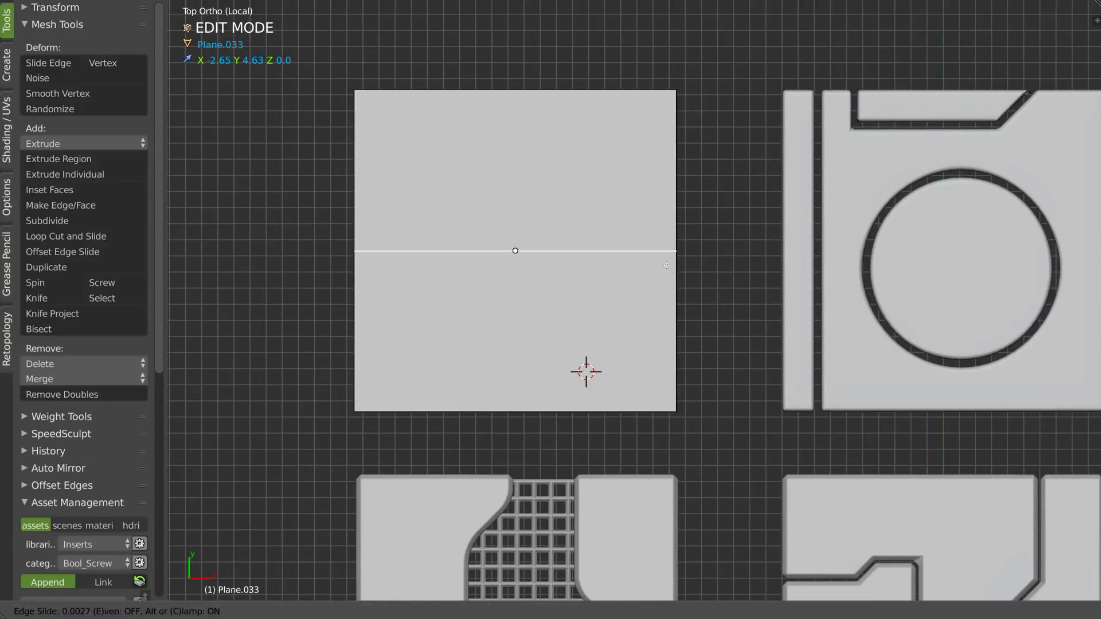
{"action": "right_click", "coordinate": [668, 273]}
{"action": "key", "text": "Tab"}
Step: Switch to wireframe shading and raise the circle along Z to 0.26, above the plane
{"action": "key", "text": "z"}
{"action": "left_click", "coordinate": [641, 287]}
{"action": "right_click", "coordinate": [595, 289]}
{"action": "mouse_move", "coordinate": [595, 288]}
{"action": "middle_mouse_down"}
{"action": "mouse_move", "coordinate": [564, 233]}
{"action": "mouse_move", "coordinate": [542, 252]}
{"action": "mouse_move", "coordinate": [566, 300]}
{"action": "mouse_move", "coordinate": [603, 289]}
{"action": "middle_mouse_up"}
{"action": "key", "text": "g"}
{"action": "key", "text": "z"}
{"action": "left_click", "coordinate": [533, 225]}
{"action": "key", "text": "Tab"}
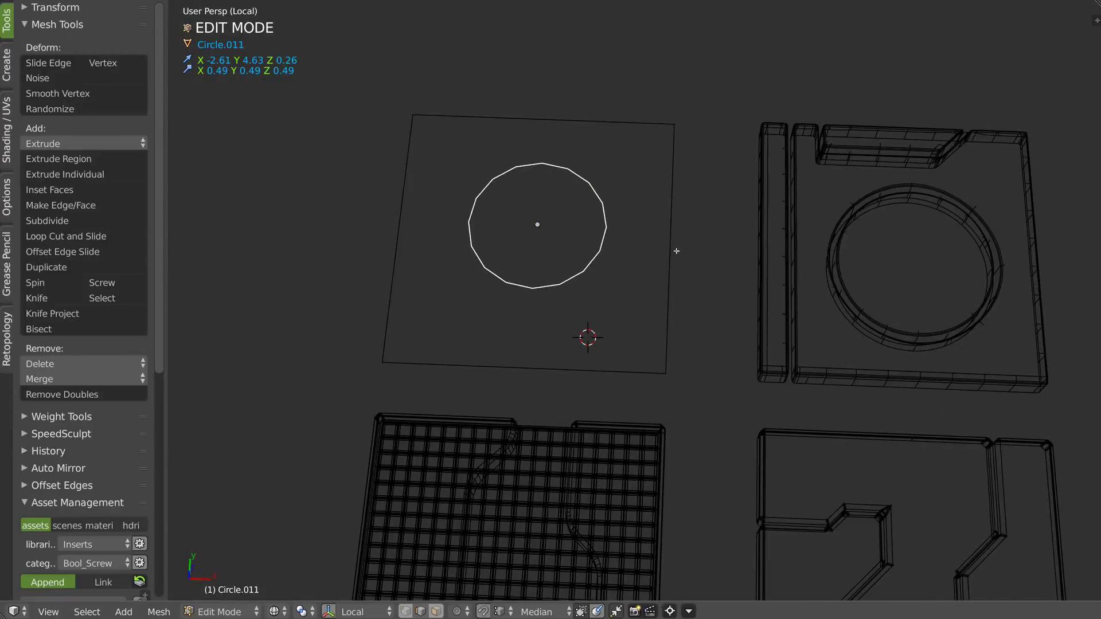
{"action": "key", "text": "Tab"}
Step: Add a centred vertical loop cut to the plane, working from the top view
{"action": "key", "text": "KP_7"}
{"action": "right_click", "coordinate": [672, 218]}
{"action": "middle_click_drag", "start_coordinate": [622, 164], "coordinate": [640, 267], "text": "shift"}
{"action": "key", "text": "Tab"}
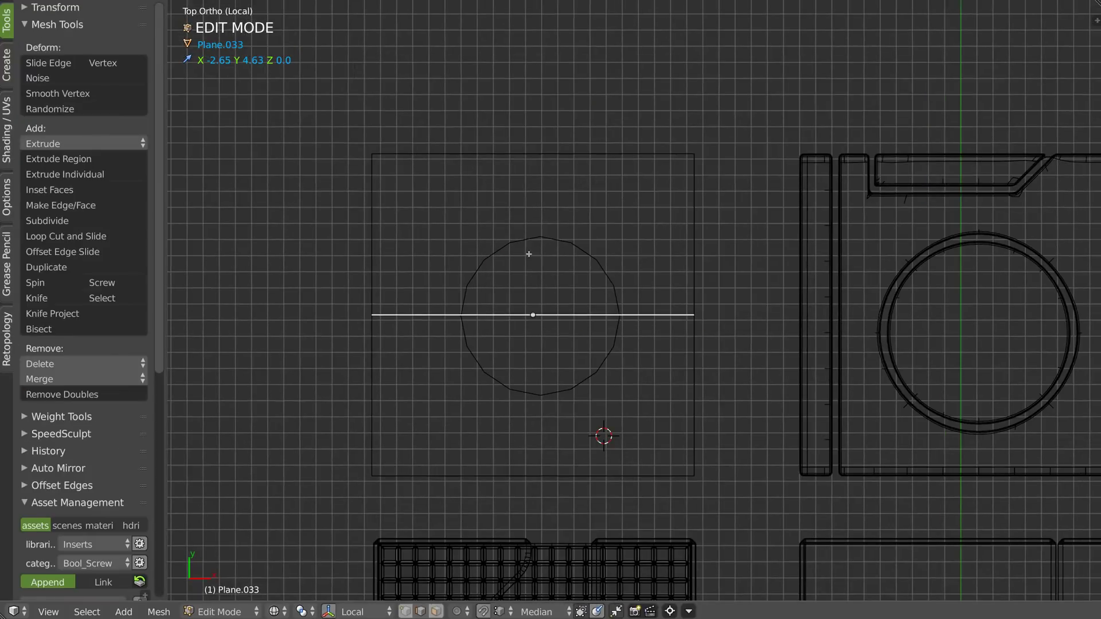
{"action": "key", "text": "ctrl+r"}
{"action": "left_click", "coordinate": [546, 313]}
{"action": "right_click", "coordinate": [545, 312]}
Step: Add four more loop cuts to the plane, one slid toward each of its outer edges
{"action": "key", "text": "ctrl+r"}
{"action": "left_click", "coordinate": [541, 194]}
{"action": "left_click", "coordinate": [546, 166]}
{"action": "key", "text": "ctrl+r"}
{"action": "left_click", "coordinate": [539, 393]}
{"action": "left_click", "coordinate": [599, 437]}
{"action": "key", "text": "ctrl+r"}
{"action": "left_click", "coordinate": [651, 318]}
{"action": "left_click", "coordinate": [683, 320]}
{"action": "key", "text": "ctrl+r"}
{"action": "left_click", "coordinate": [445, 305]}
{"action": "left_click", "coordinate": [427, 312]}
{"action": "middle_click_drag", "start_coordinate": [609, 268], "coordinate": [590, 246]}
Step: Cut the circle's outline into the plane with Knife Project from the top view
{"action": "key", "text": "Tab"}
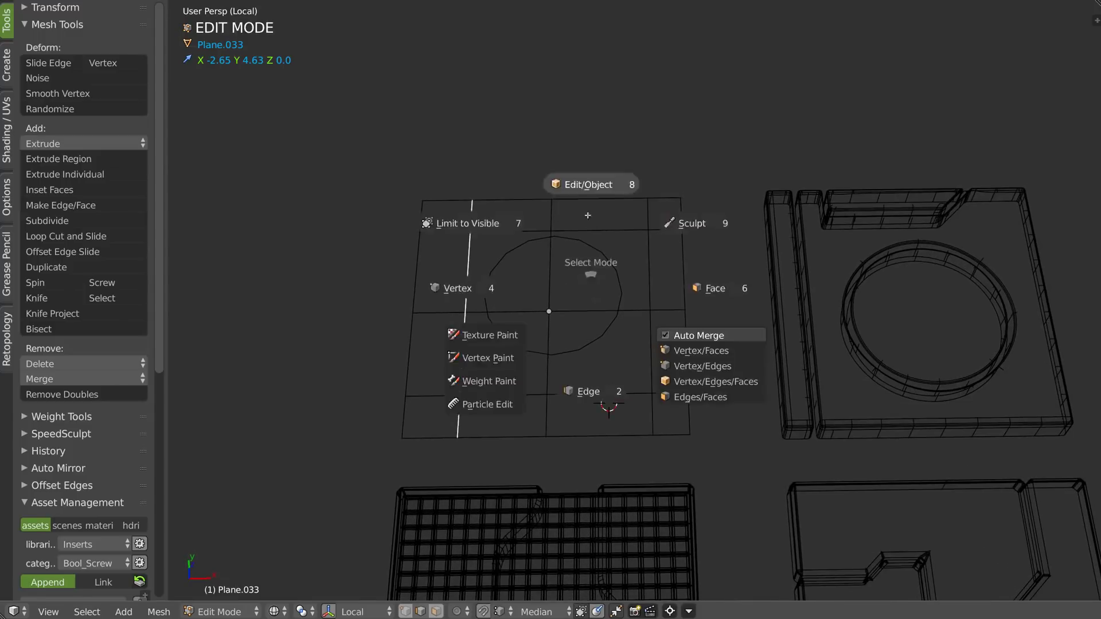
{"action": "left_click", "coordinate": [588, 215]}
{"action": "right_click", "coordinate": [604, 273]}
{"action": "right_click", "coordinate": [683, 284], "text": "shift"}
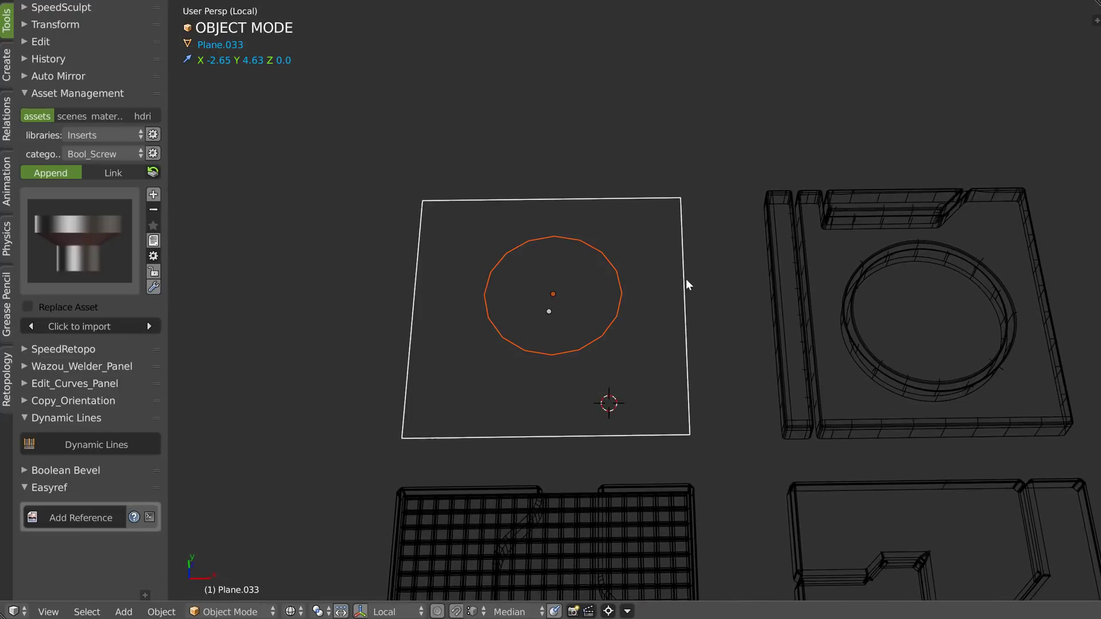
{"action": "key", "text": "Tab"}
{"action": "left_click", "coordinate": [661, 227]}
{"action": "key", "text": "KP_7"}
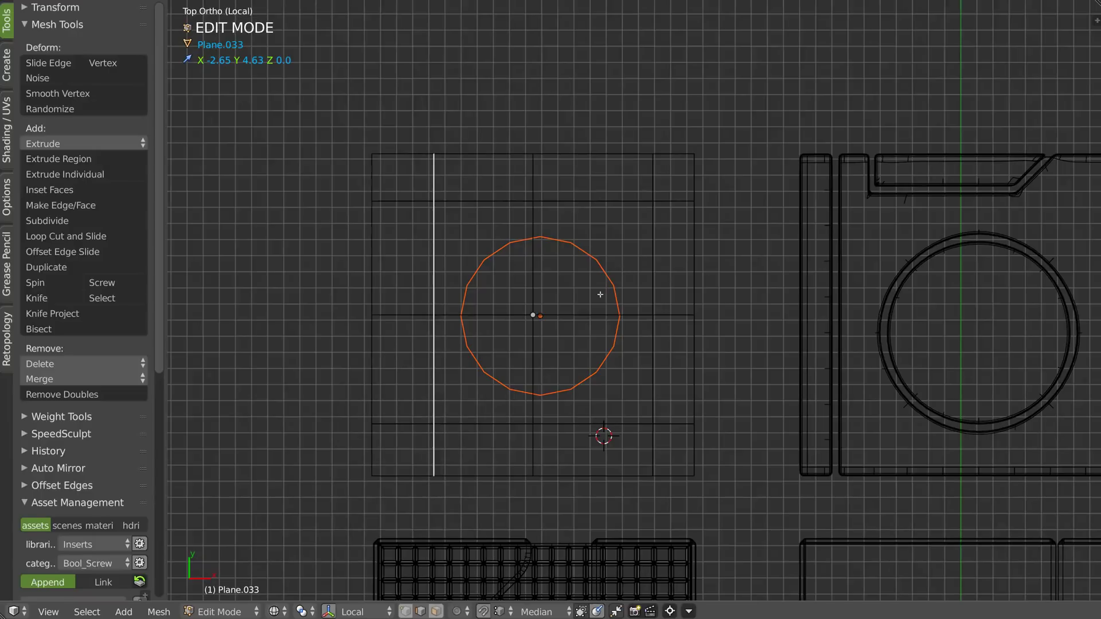
{"action": "key", "text": "a"}
{"action": "left_click", "coordinate": [562, 220]}
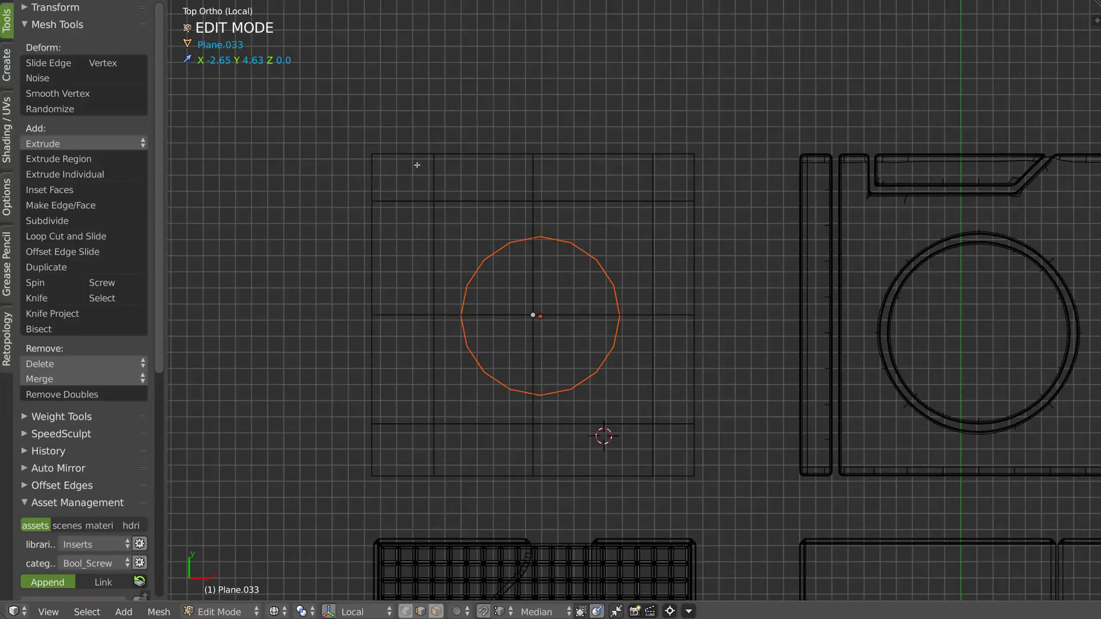
{"action": "left_click", "coordinate": [68, 313]}
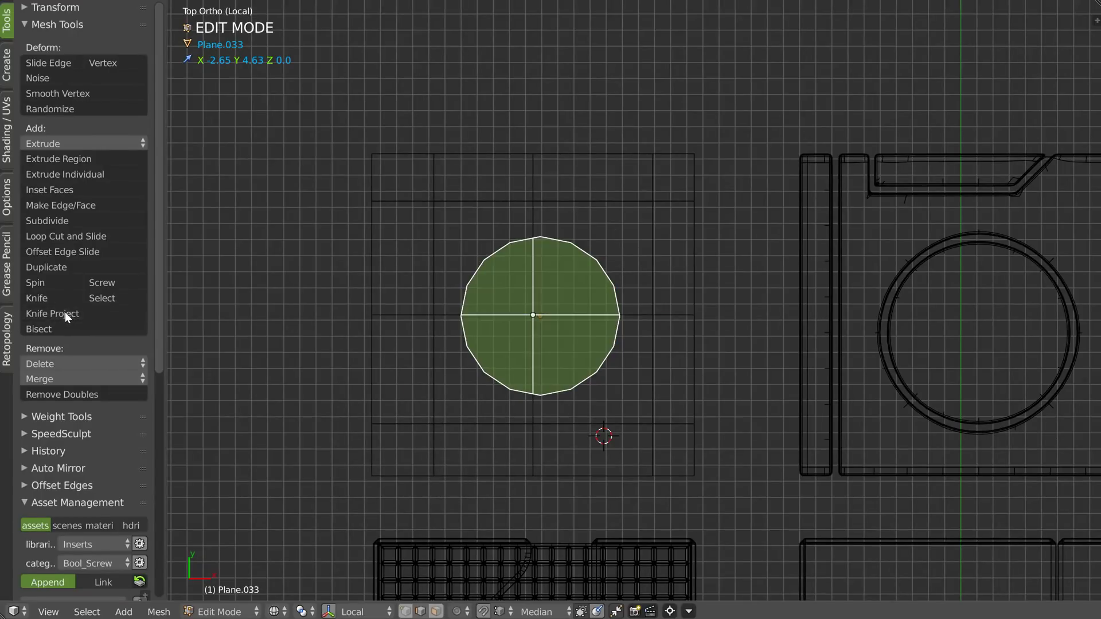
Step: Delete the separate circle object, return to solid shading and show the plane's wire overlay
{"action": "middle_click_drag", "start_coordinate": [553, 328], "coordinate": [543, 247]}
{"action": "key", "text": "Tab"}
{"action": "right_click", "coordinate": [657, 243]}
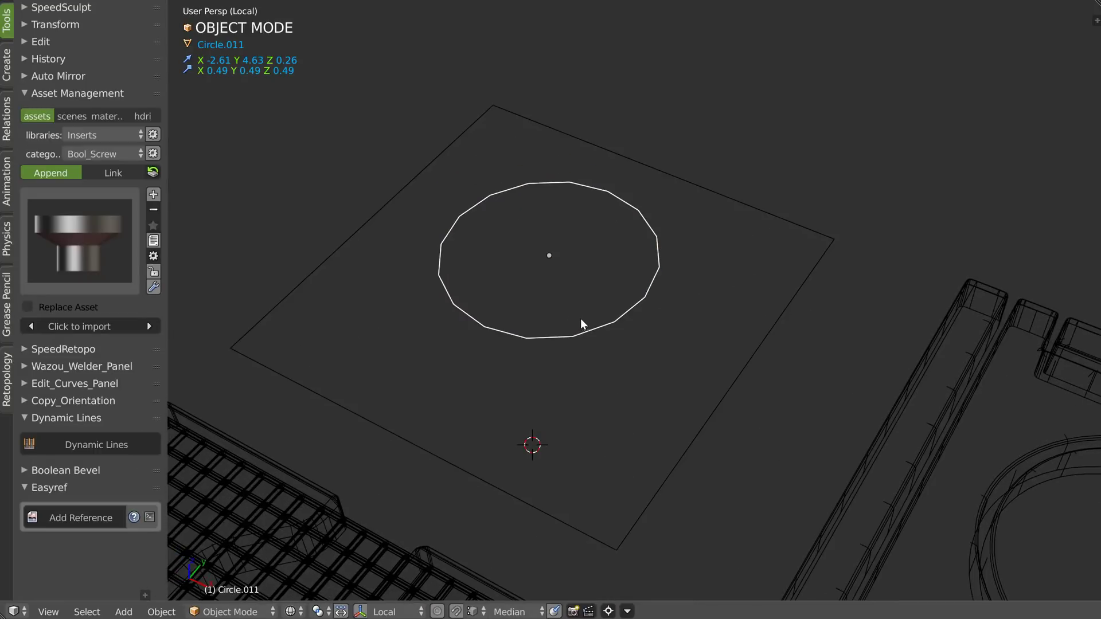
{"action": "key", "text": "Delete"}
{"action": "key", "text": "z"}
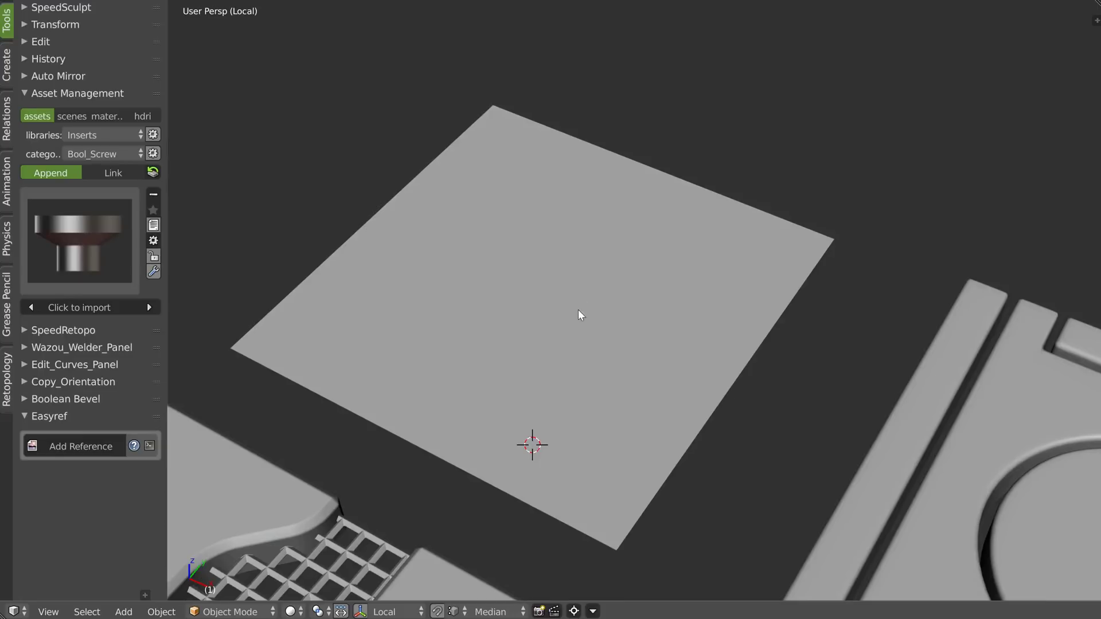
{"action": "right_click", "coordinate": [578, 311]}
{"action": "key", "text": "shift+z"}
{"action": "left_click", "coordinate": [711, 317]}
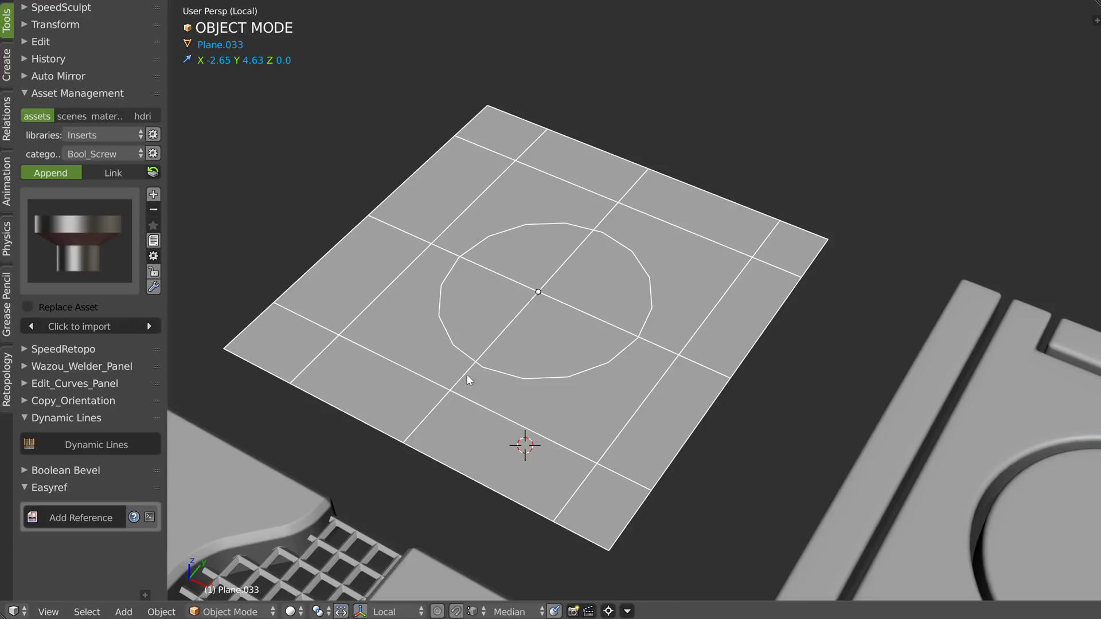
Step: Turn the circle outline cut into the plane into a beveled groove with Dynamic Lines
{"action": "middle_click_drag", "start_coordinate": [521, 259], "coordinate": [521, 268], "text": "ctrl"}
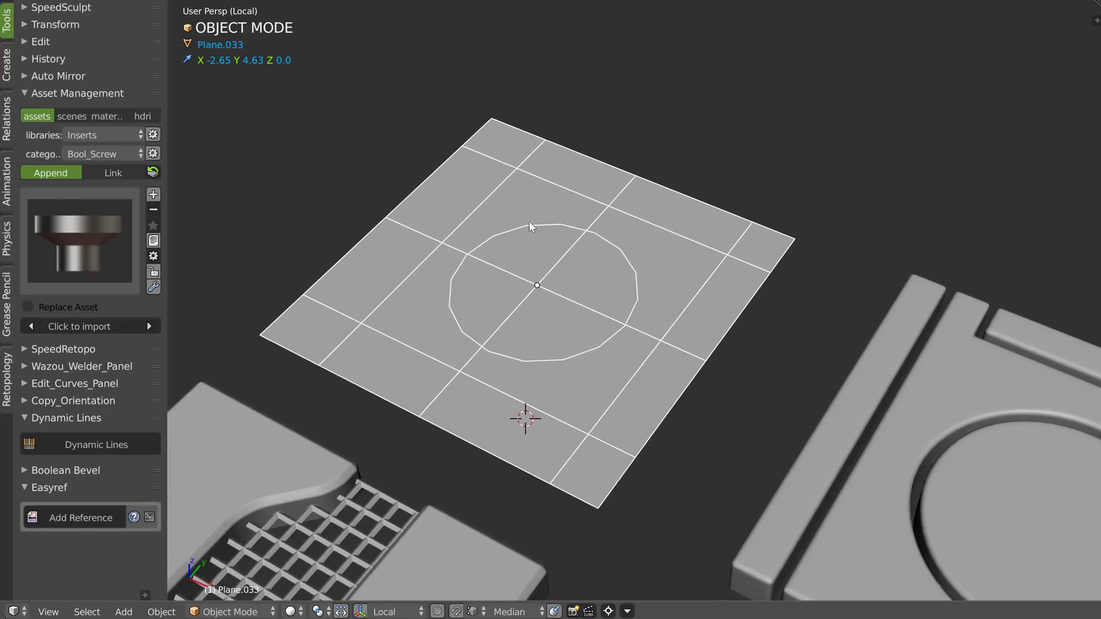
{"action": "key", "text": "Tab"}
{"action": "right_click", "coordinate": [456, 277]}
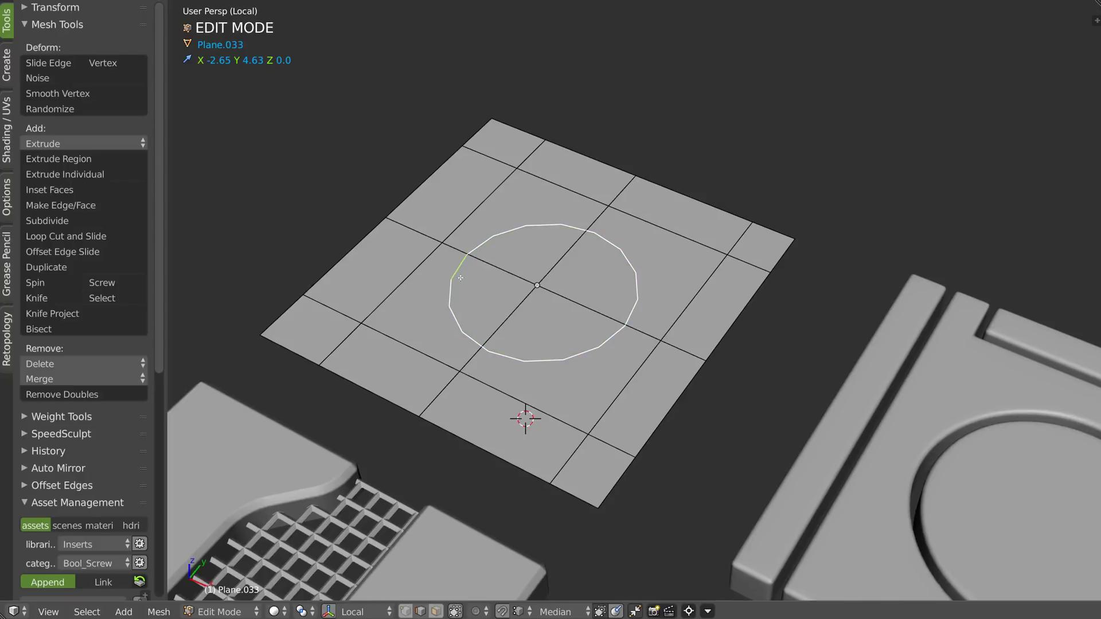
{"action": "key", "text": "q"}
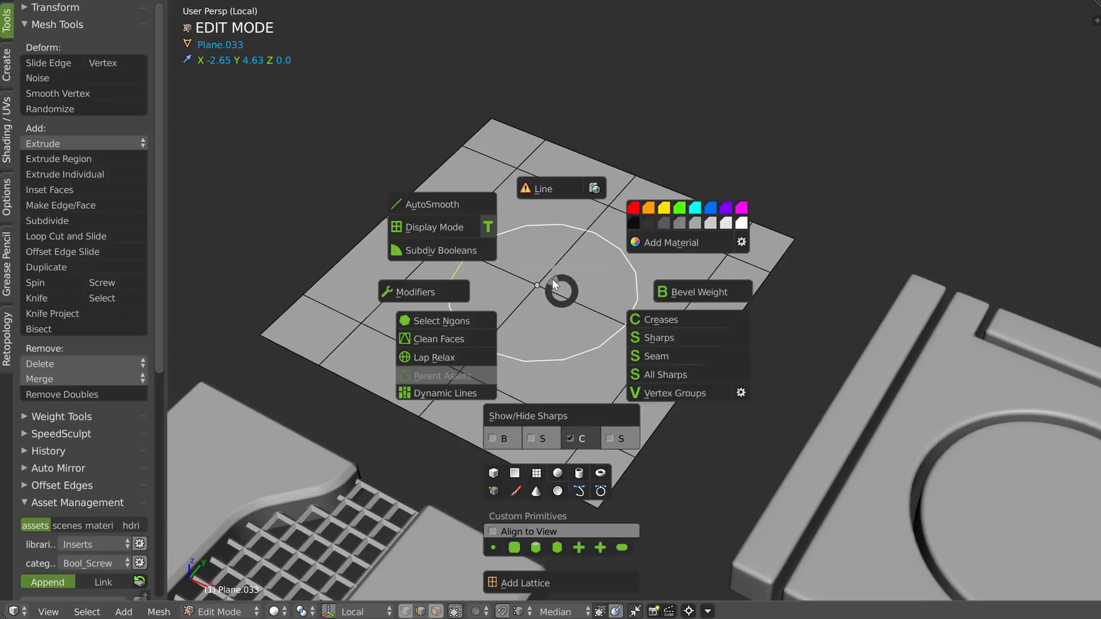
{"action": "left_click", "coordinate": [428, 392]}
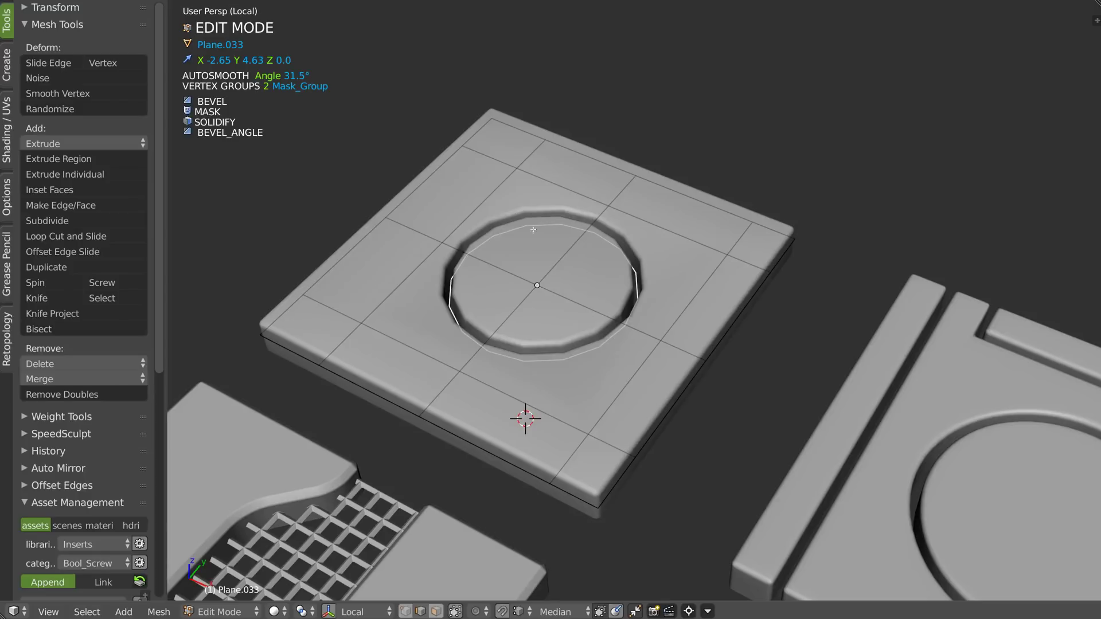
{"action": "middle_click_drag", "start_coordinate": [482, 278], "coordinate": [494, 288]}
{"action": "scroll", "coordinate": [493, 287], "scroll_direction": "up", "scroll_amount": 1}
Step: Open the panel's angle bevel settings and add a second angle bevel with width 0.01 and 2 segments
{"action": "key", "text": "Tab"}
{"action": "key", "text": "q"}
{"action": "left_click", "coordinate": [636, 306]}
{"action": "key", "text": "d"}
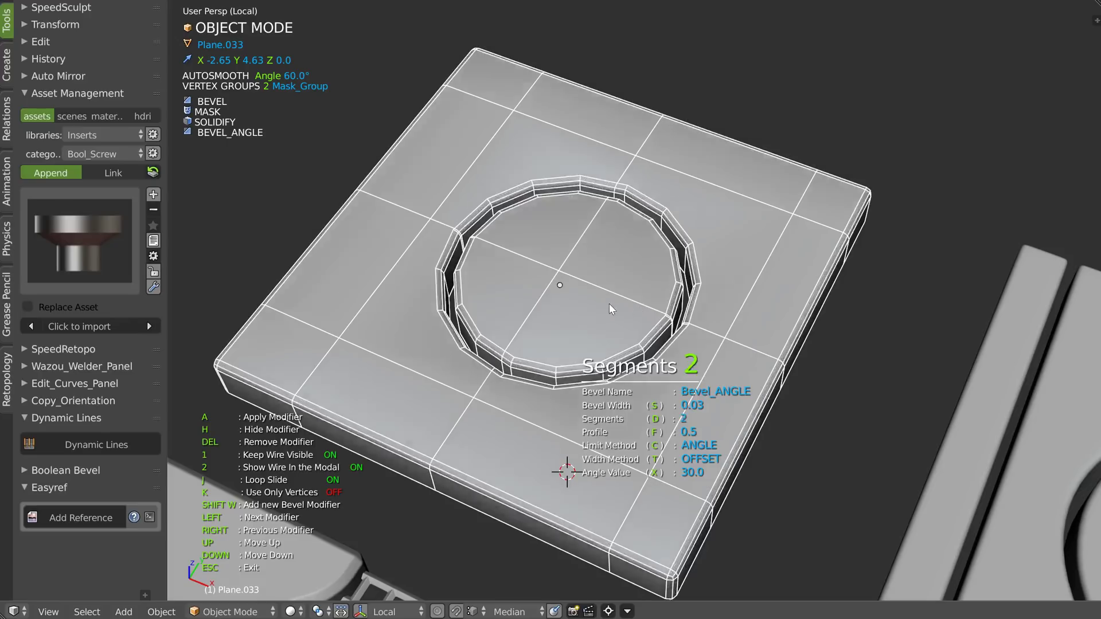
{"action": "left_click", "coordinate": [587, 304]}
{"action": "key", "text": "shift+w"}
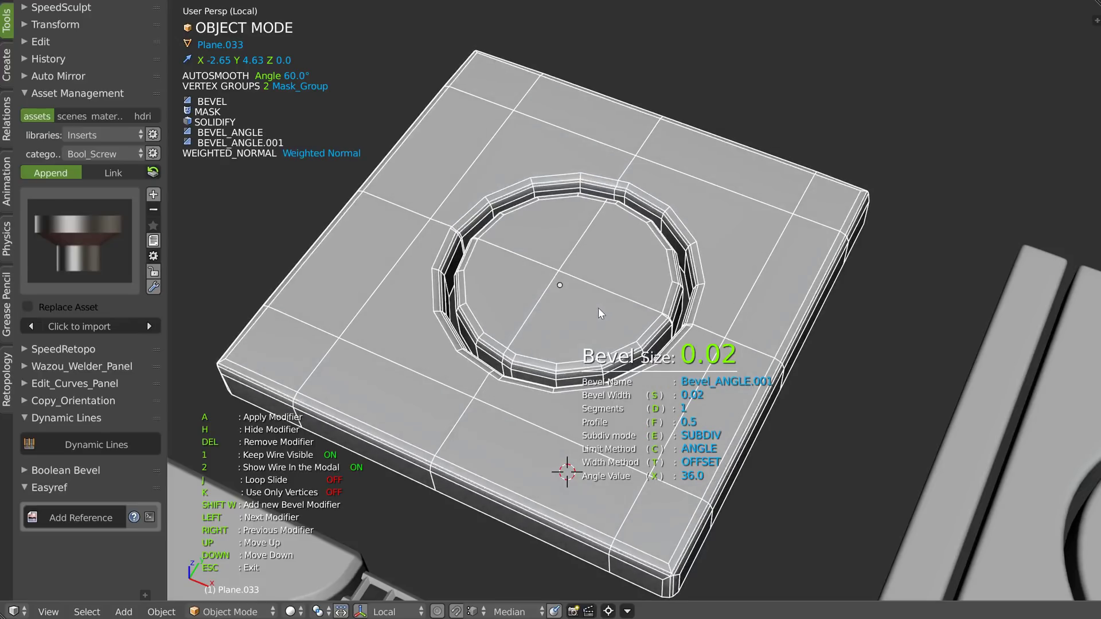
{"action": "scroll", "coordinate": [564, 301], "scroll_direction": "up", "scroll_amount": 1}
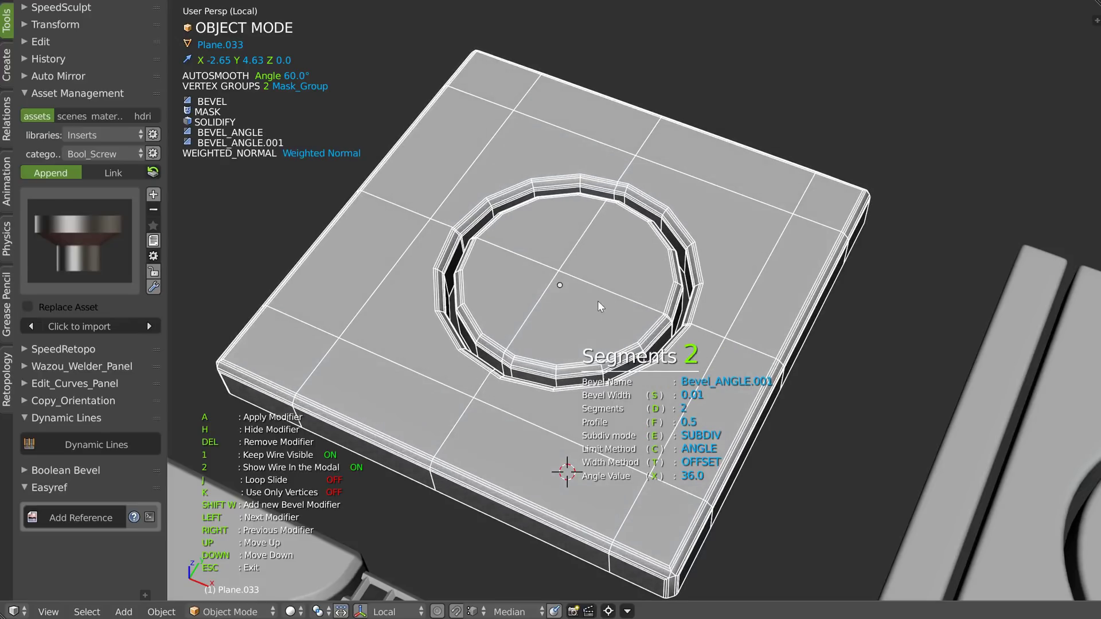
{"action": "left_click", "coordinate": [567, 308]}
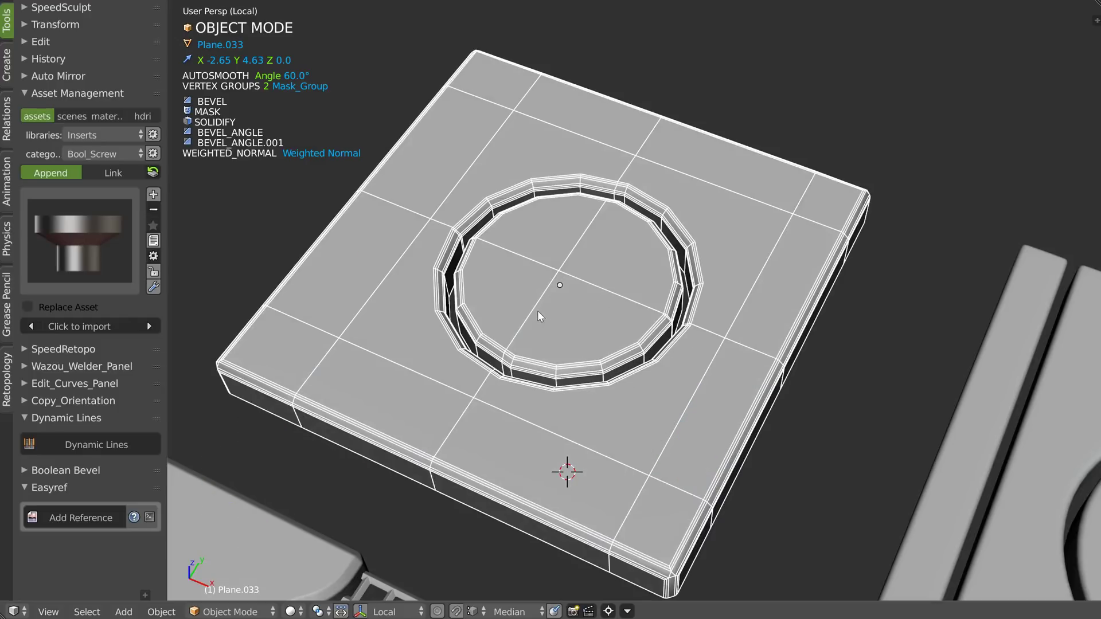
Step: Move the extra loop-cut vertex at the circle's right side onto the adjacent circle vertex
{"action": "mouse_move", "coordinate": [662, 308]}
{"action": "middle_mouse_down"}
{"action": "mouse_move", "coordinate": [523, 300]}
{"action": "mouse_move", "coordinate": [634, 312]}
{"action": "mouse_move", "coordinate": [594, 325]}
{"action": "middle_mouse_up"}
{"action": "scroll", "coordinate": [594, 324], "scroll_direction": "up", "scroll_amount": 5}
{"action": "key", "text": "Tab"}
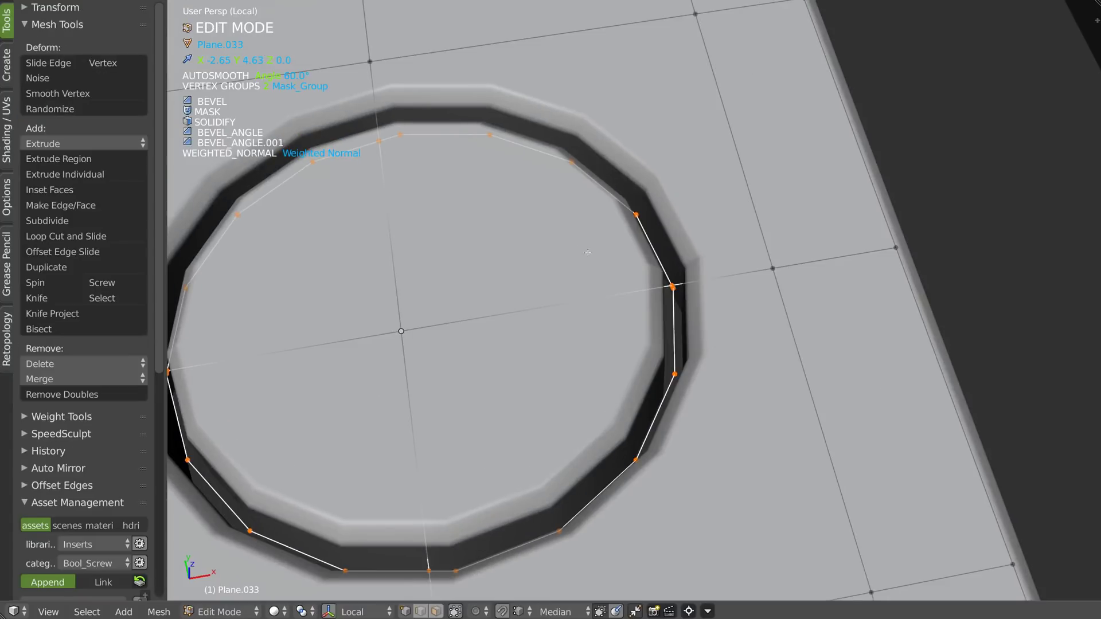
{"action": "scroll", "coordinate": [720, 295], "scroll_direction": "up", "scroll_amount": 3}
{"action": "key", "text": "g"}
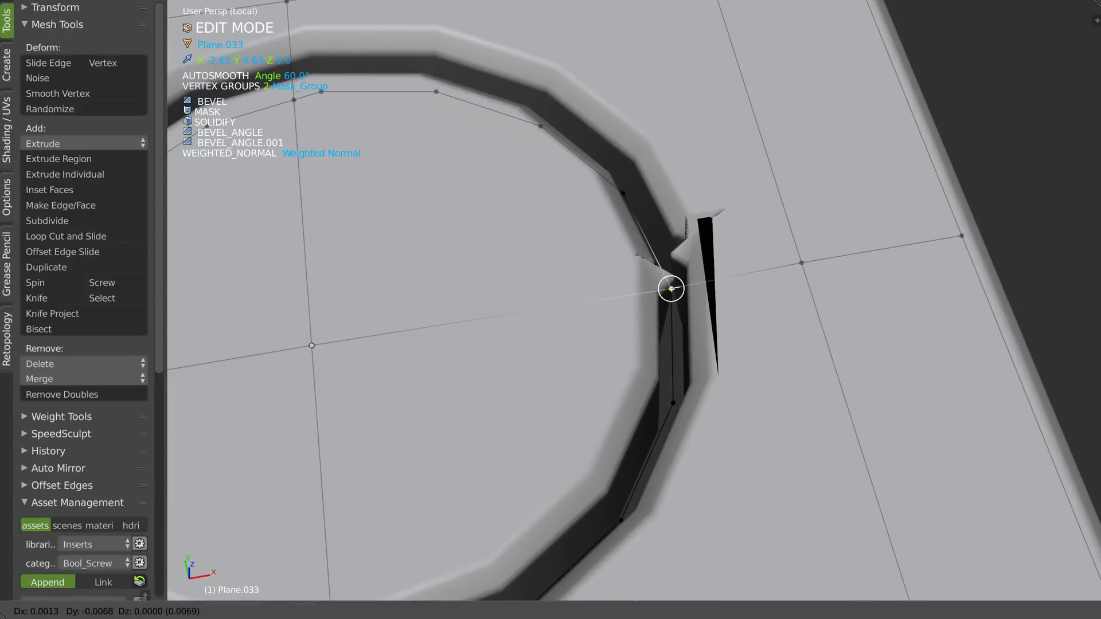
{"action": "left_click", "coordinate": [669, 287]}
Step: Move the extra loop-cut vertex at the circle's left side onto the adjacent circle vertex
{"action": "scroll", "coordinate": [484, 376], "scroll_direction": "down", "scroll_amount": 4}
{"action": "right_click", "coordinate": [348, 331]}
{"action": "key", "text": "g"}
{"action": "left_click", "coordinate": [347, 335], "text": "ctrl"}
{"action": "scroll", "coordinate": [418, 320], "scroll_direction": "down", "scroll_amount": 2}
{"action": "scroll", "coordinate": [418, 320], "scroll_direction": "down", "scroll_amount": 3}
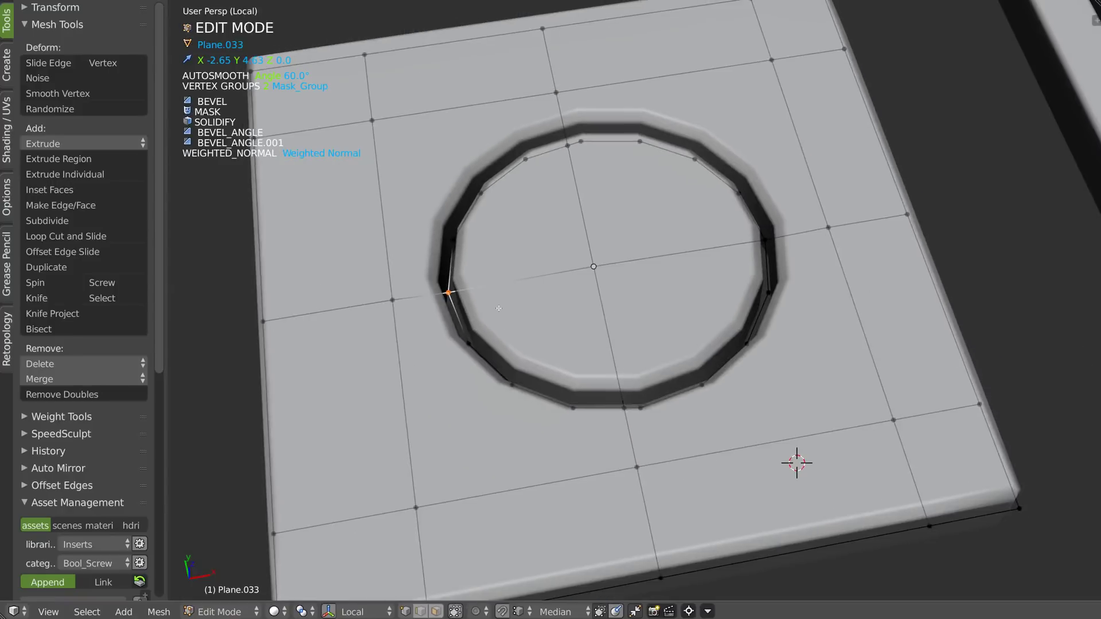
{"action": "key", "text": "Tab"}
{"action": "key", "text": "ctrl+1"}
{"action": "key", "text": "ctrl+z"}
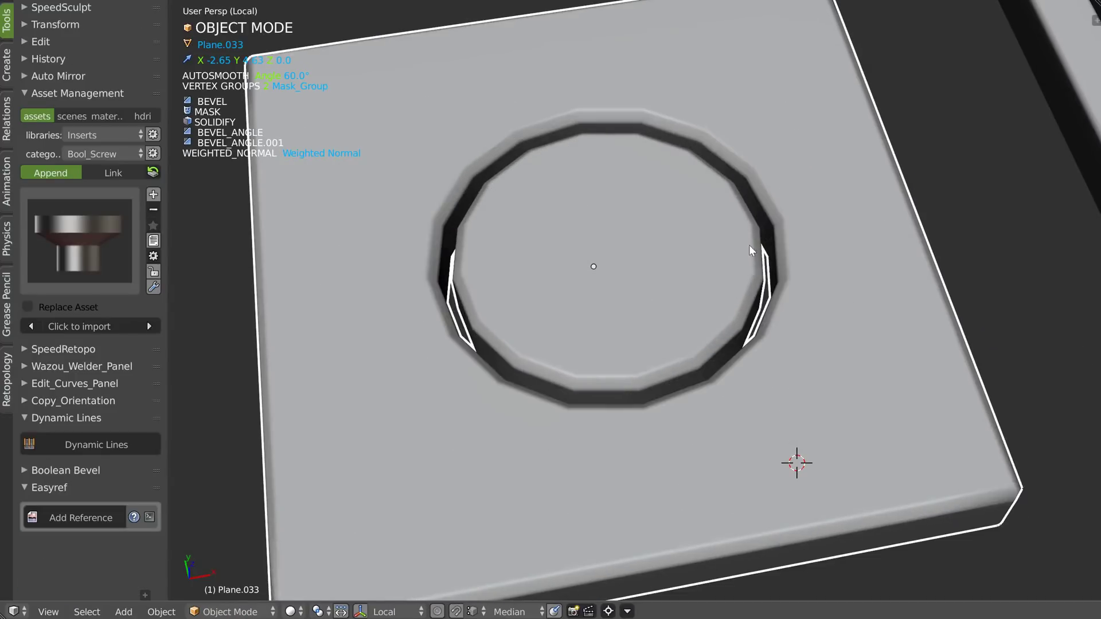
Step: Move the centre-line vertex at the top of the circle onto its neighbouring circle vertex
{"action": "middle_click_drag", "start_coordinate": [751, 251], "coordinate": [699, 232]}
{"action": "key", "text": "Tab"}
{"action": "left_click", "coordinate": [668, 170]}
{"action": "scroll", "coordinate": [717, 233], "scroll_direction": "down", "scroll_amount": 1}
{"action": "scroll", "coordinate": [718, 233], "scroll_direction": "down", "scroll_amount": 1}
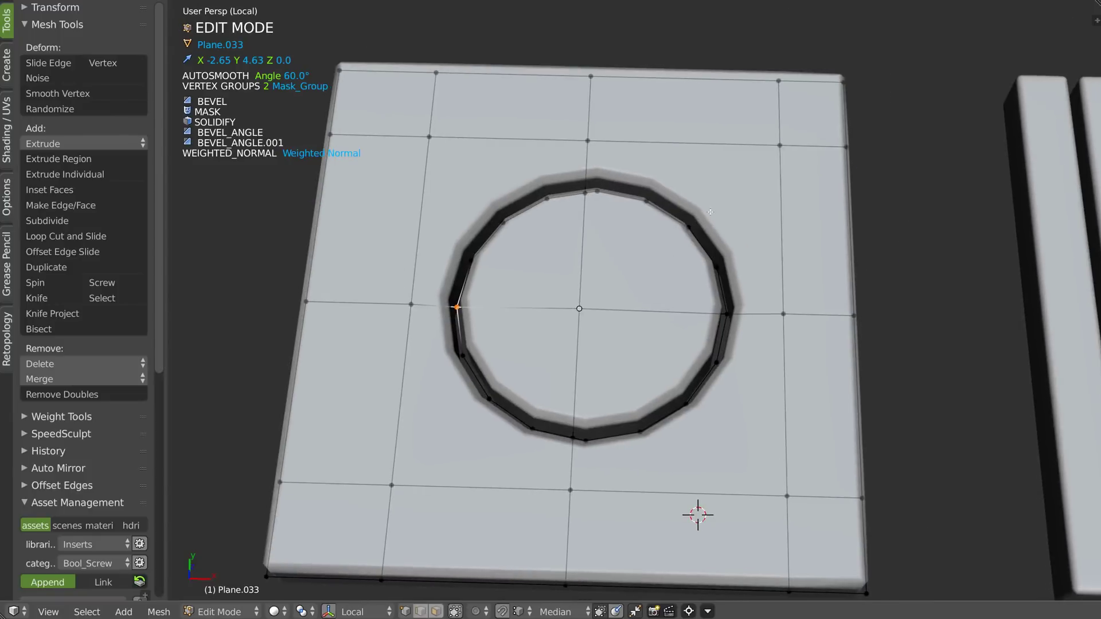
{"action": "scroll", "coordinate": [575, 199], "scroll_direction": "up", "scroll_amount": 1}
{"action": "left_click", "coordinate": [609, 177]}
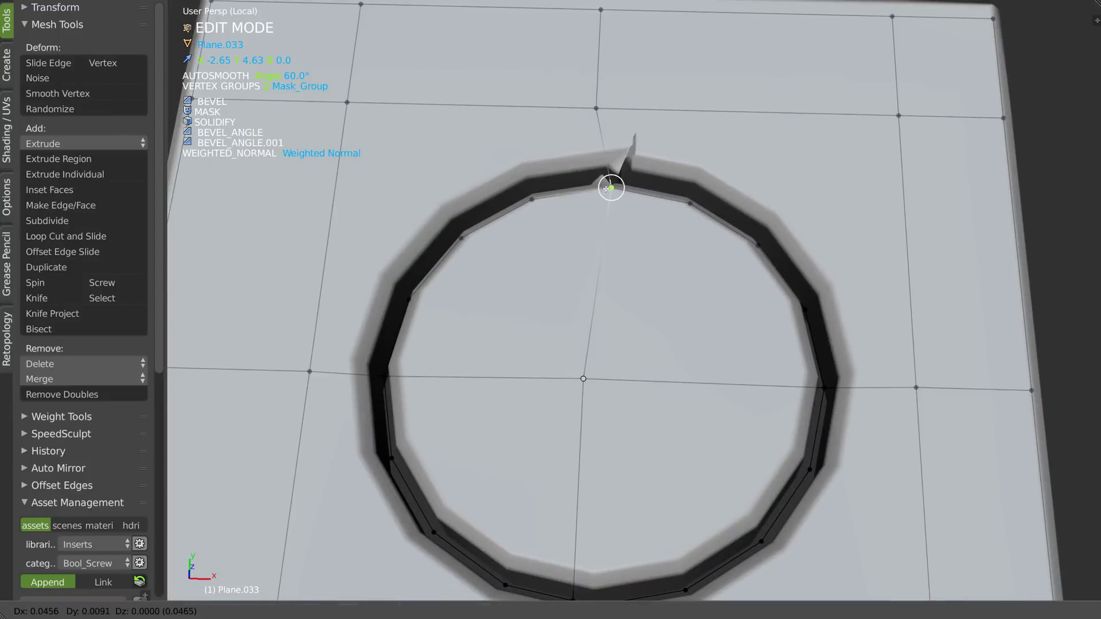
Step: Move the centre-line vertex at the bottom of the circle onto its neighbouring circle vertex and return to Object Mode
{"action": "scroll", "coordinate": [618, 21], "scroll_direction": "up", "scroll_amount": 2}
{"action": "middle_click_drag", "start_coordinate": [565, 462], "coordinate": [566, 411], "text": "shift"}
{"action": "right_click", "coordinate": [566, 411]}
{"action": "key", "text": "g"}
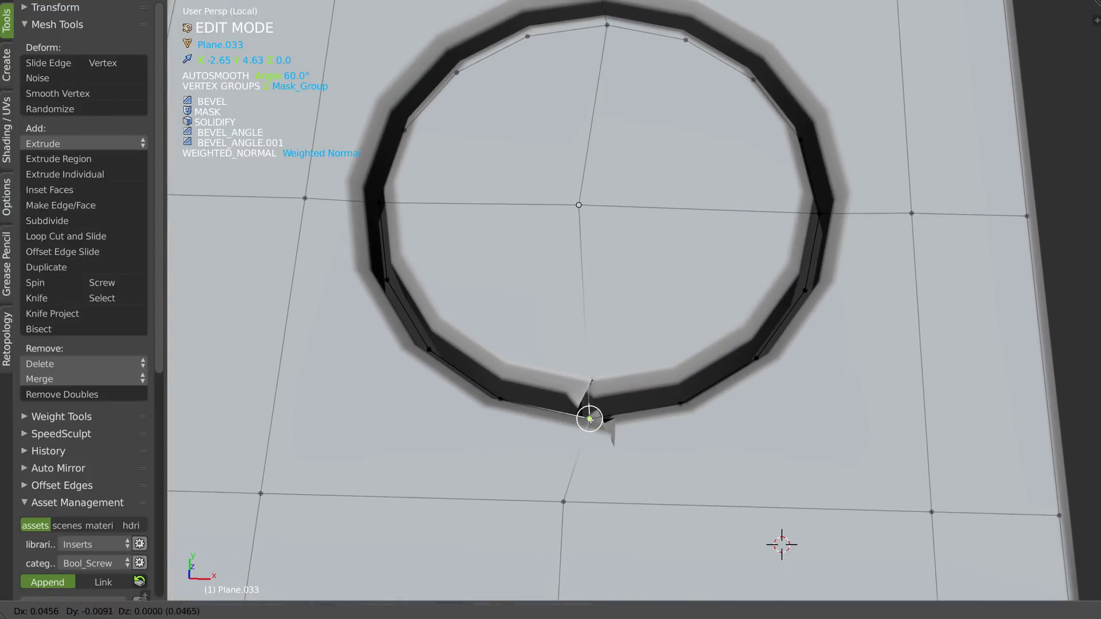
{"action": "left_click", "coordinate": [590, 418]}
{"action": "scroll", "coordinate": [638, 376], "scroll_direction": "down", "scroll_amount": 1}
{"action": "scroll", "coordinate": [639, 376], "scroll_direction": "down", "scroll_amount": 3}
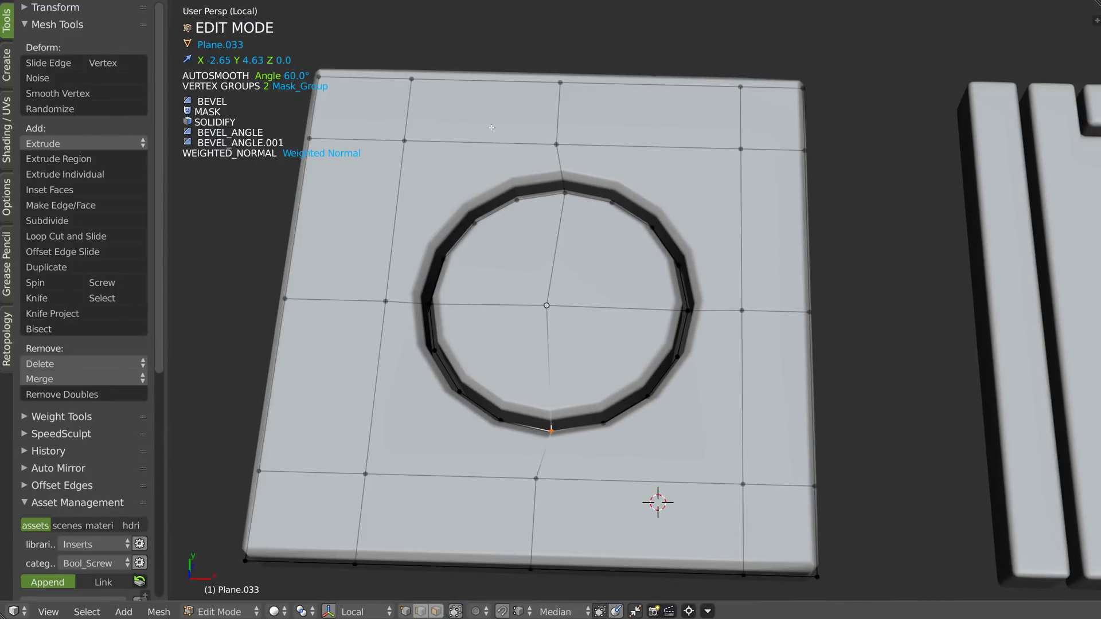
{"action": "scroll", "coordinate": [585, 258], "scroll_direction": "down", "scroll_amount": 1}
{"action": "middle_click_drag", "start_coordinate": [597, 295], "coordinate": [582, 258]}
{"action": "key", "text": "Tab"}
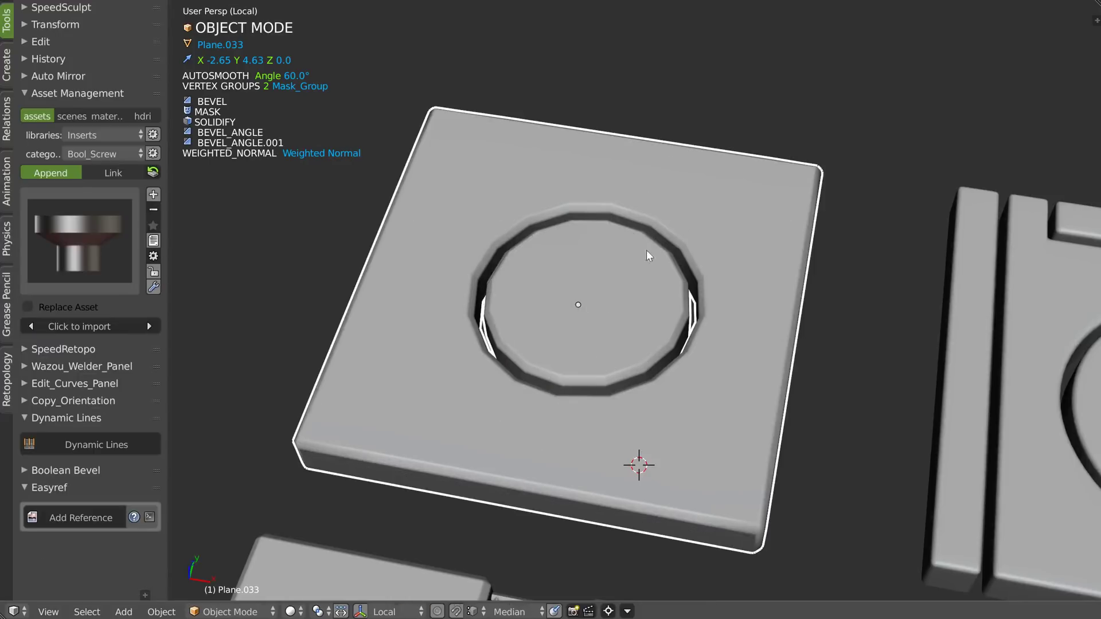
Step: Take the smoothing off the neighbouring circle-groove panel and inspect its mesh with the wire overlay, turning the overlay off again
{"action": "scroll", "coordinate": [644, 241], "scroll_direction": "down", "scroll_amount": 1}
{"action": "middle_click_drag", "start_coordinate": [643, 235], "coordinate": [514, 203], "text": "shift"}
{"action": "middle_click_drag", "start_coordinate": [633, 244], "coordinate": [614, 219], "text": "shift"}
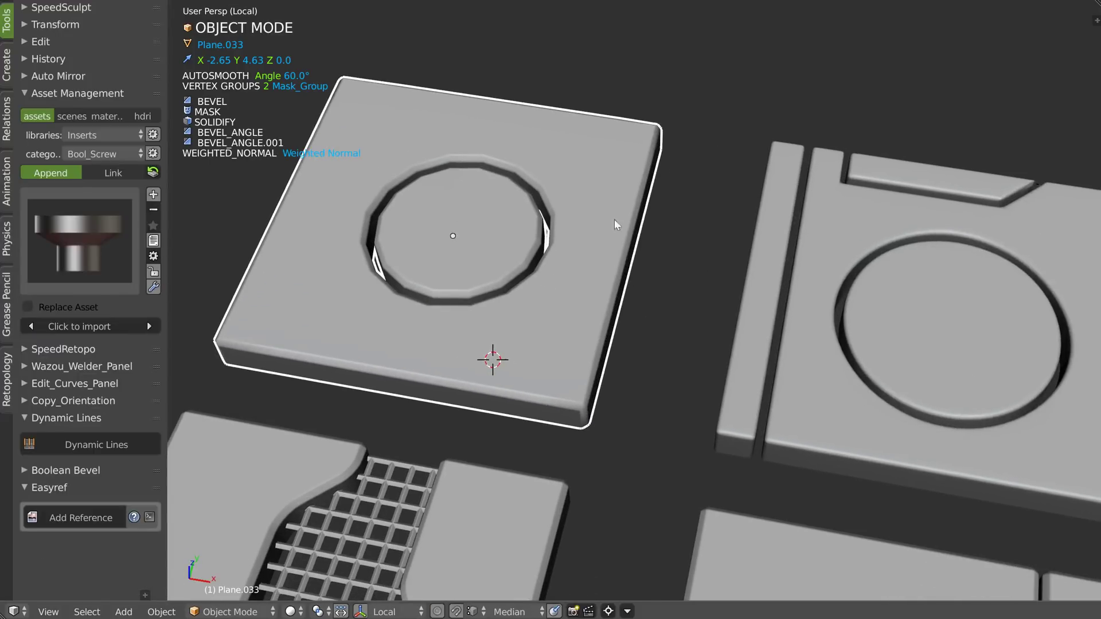
{"action": "left_click", "coordinate": [803, 343]}
{"action": "right_click", "coordinate": [792, 352]}
{"action": "left_click", "coordinate": [833, 356]}
{"action": "key", "text": "shift+q"}
{"action": "left_click", "coordinate": [914, 343]}
{"action": "key", "text": "shift+q"}
{"action": "left_click", "coordinate": [878, 333]}
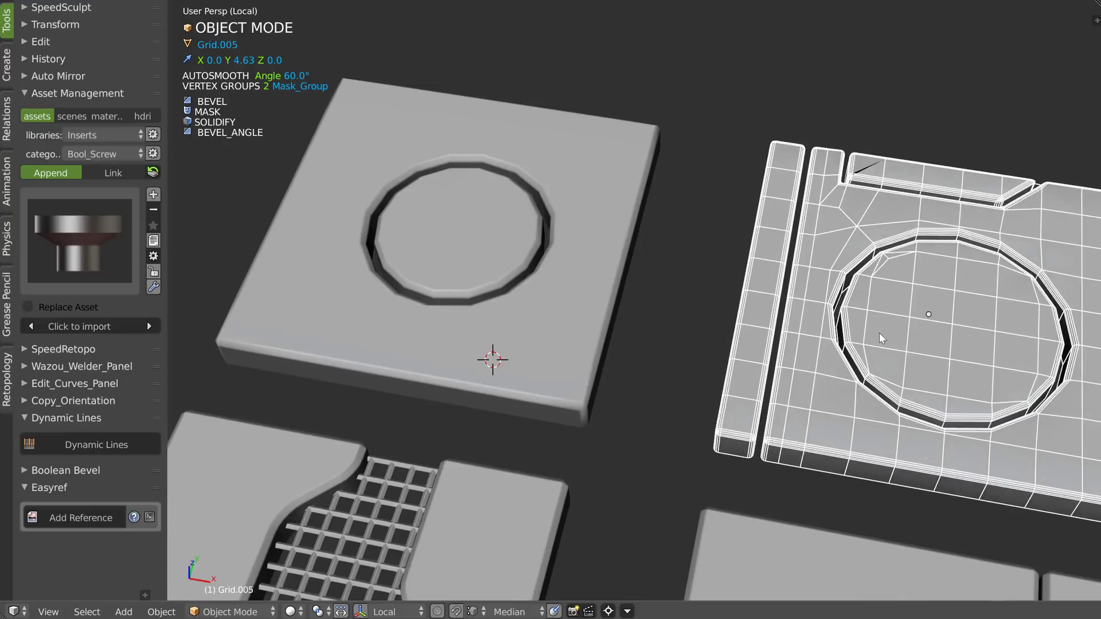
{"action": "scroll", "coordinate": [911, 278], "scroll_direction": "down", "scroll_amount": 3}
{"action": "scroll", "coordinate": [638, 271], "scroll_direction": "up", "scroll_amount": 3}
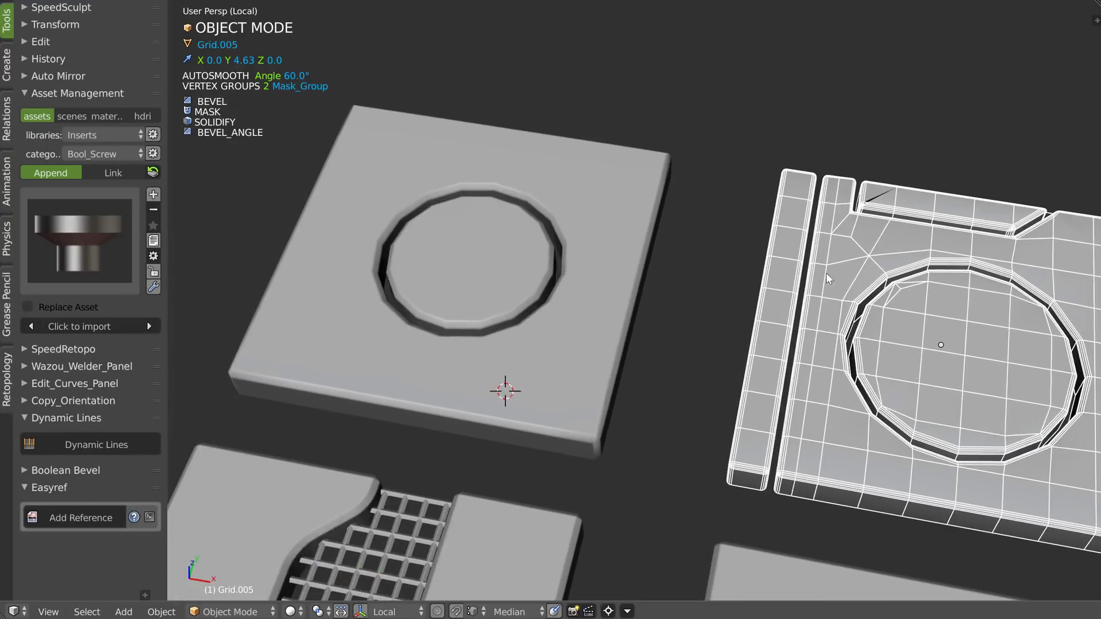
{"action": "key", "text": "z"}
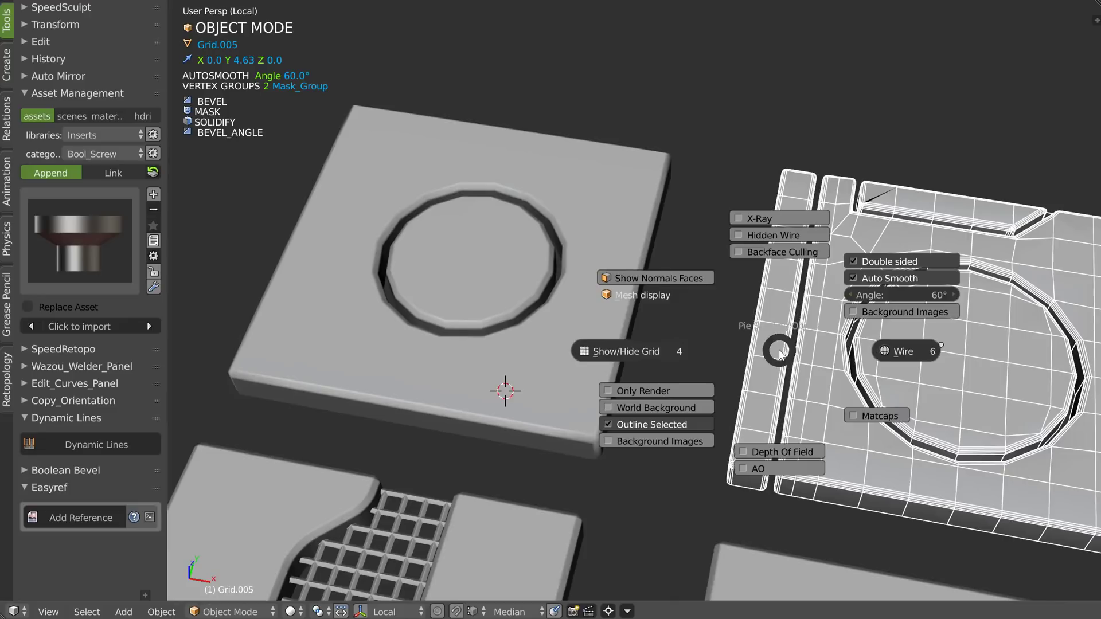
{"action": "left_click", "coordinate": [902, 355]}
Step: Knife a horizontal line from the new panel's left edge near its upper corner, ending in a 45° cut to the top edge
{"action": "middle_click_drag", "start_coordinate": [586, 261], "coordinate": [604, 336], "text": "shift"}
{"action": "right_click", "coordinate": [615, 343]}
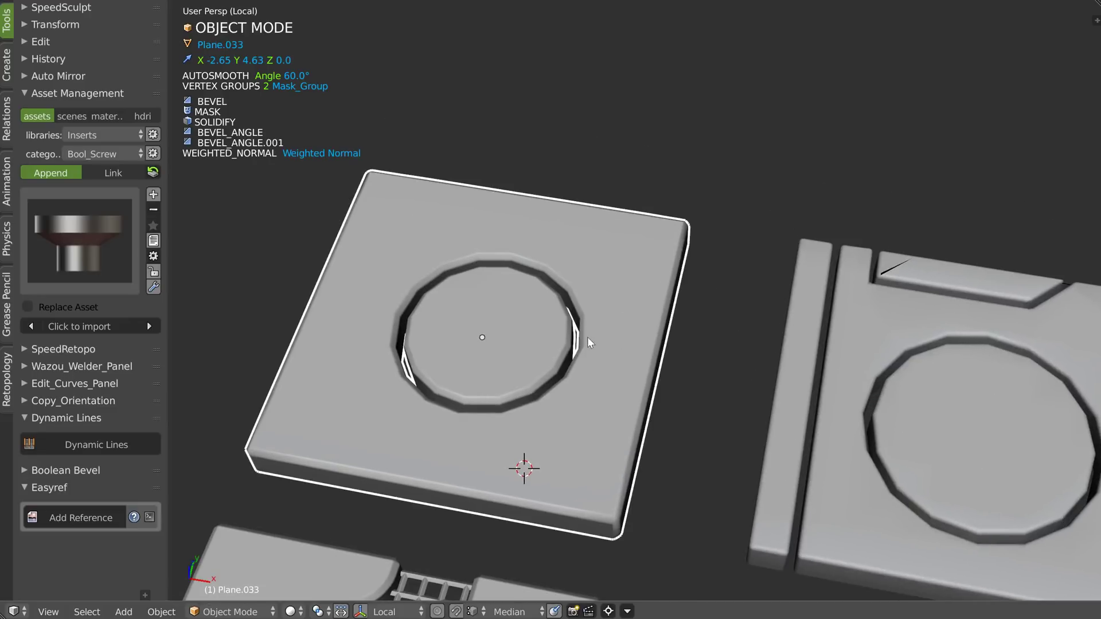
{"action": "key", "text": "Tab"}
{"action": "key", "text": "KP_7"}
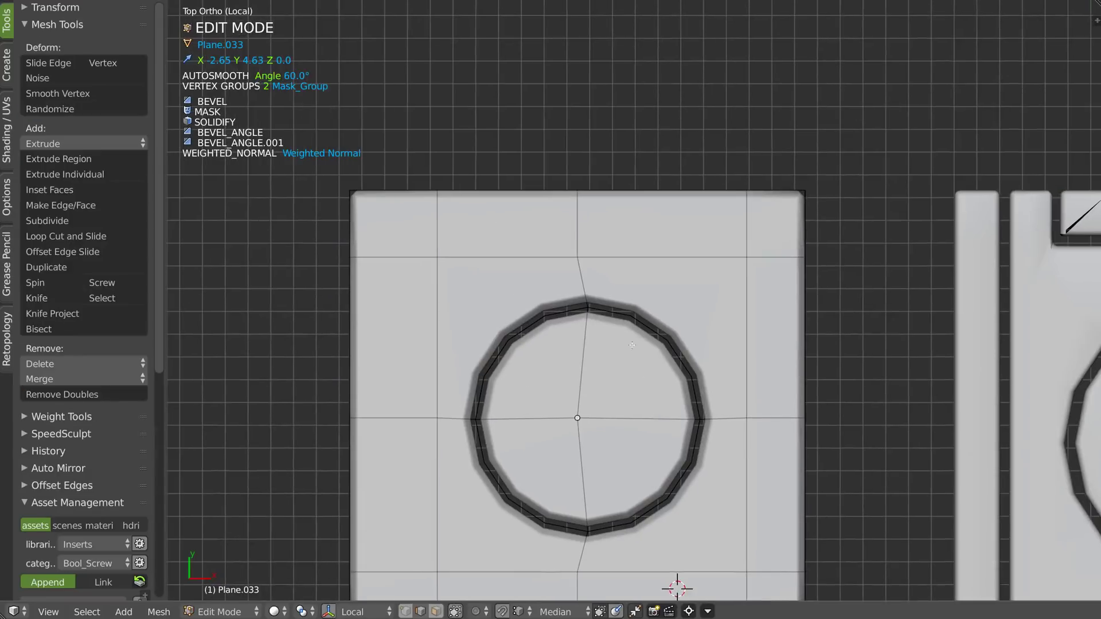
{"action": "key", "text": "k"}
{"action": "left_click", "coordinate": [350, 235]}
{"action": "key", "text": "c"}
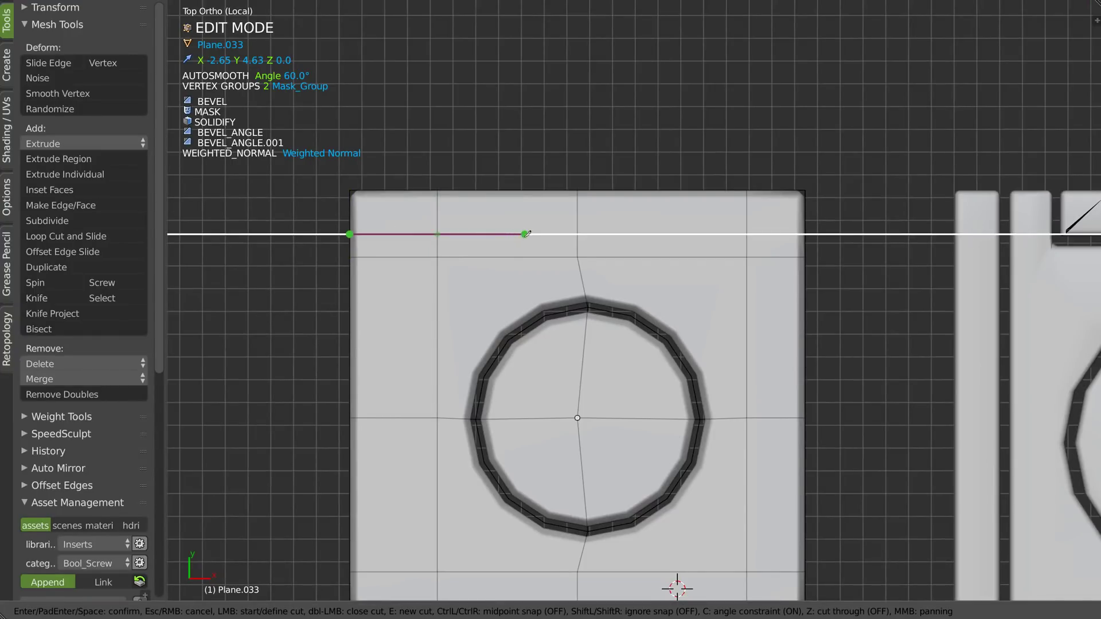
{"action": "left_click", "coordinate": [536, 190]}
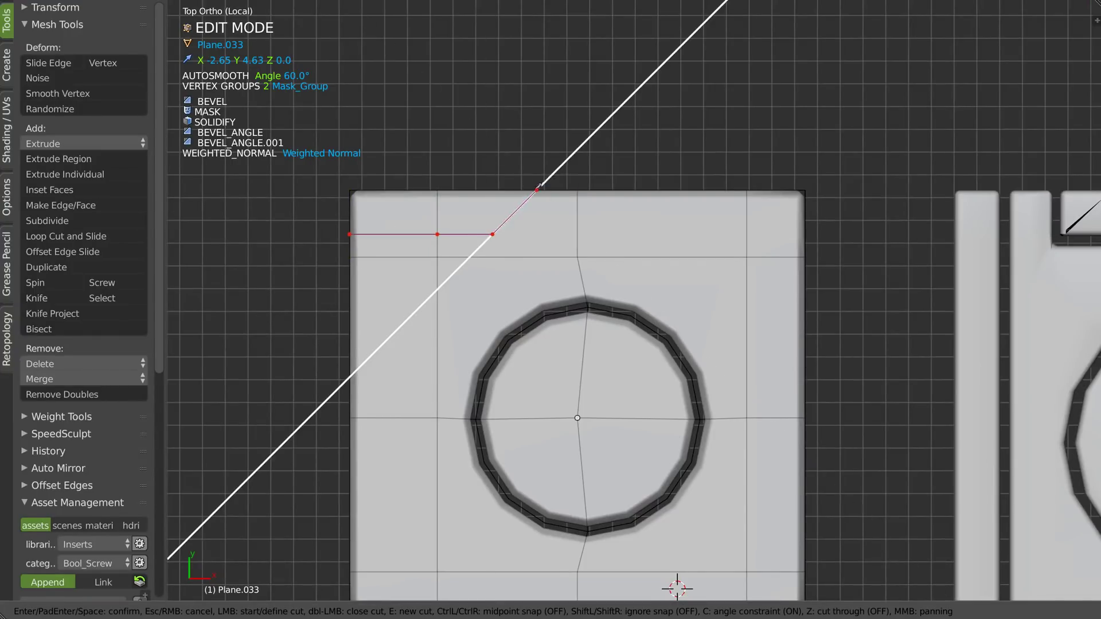
{"action": "key", "text": "Return"}
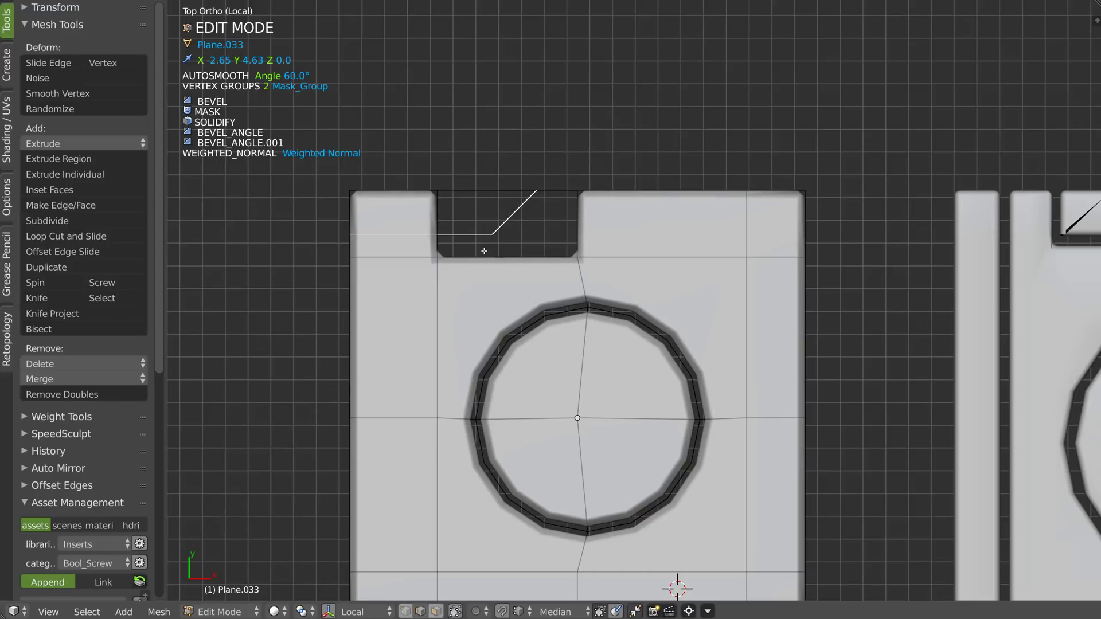
Step: Select the four vertices of the new corner cut and assign them to Mask_Group with a weight of 1.000
{"action": "scroll", "coordinate": [484, 251], "scroll_direction": "up", "scroll_amount": 2}
{"action": "middle_click_drag", "start_coordinate": [581, 269], "coordinate": [503, 243]}
{"action": "right_click", "coordinate": [503, 260]}
{"action": "right_click", "coordinate": [521, 209], "text": "shift"}
{"action": "right_click", "coordinate": [543, 136], "text": "shift"}
{"action": "right_click", "coordinate": [553, 313], "text": "shift"}
{"action": "key", "text": "shift+space"}
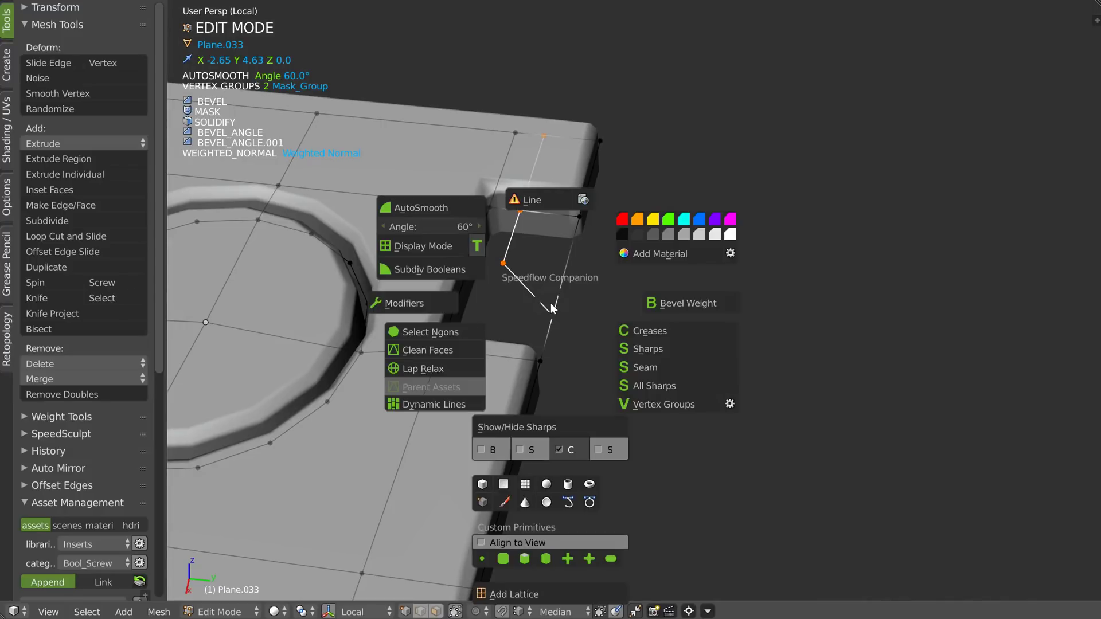
{"action": "left_click", "coordinate": [710, 400]}
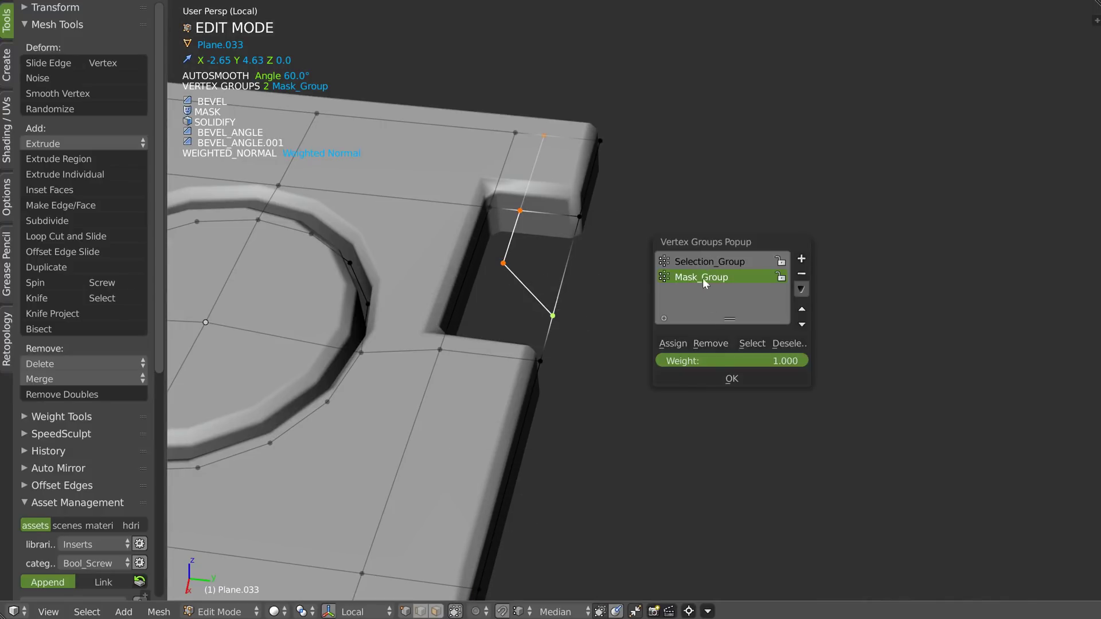
{"action": "left_click", "coordinate": [715, 344]}
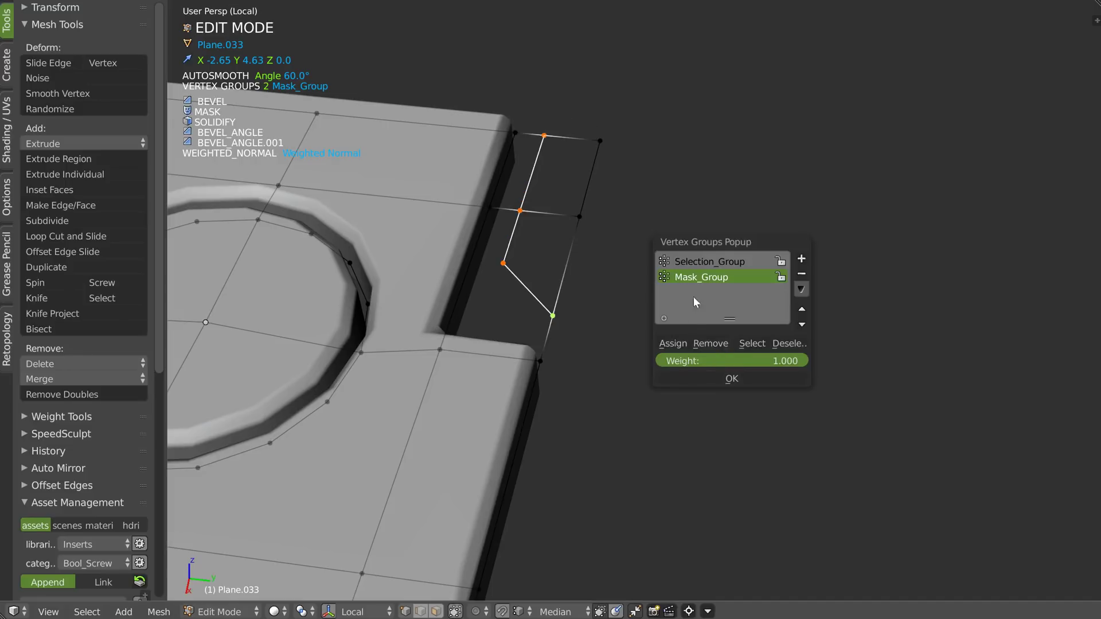
{"action": "left_click", "coordinate": [682, 343]}
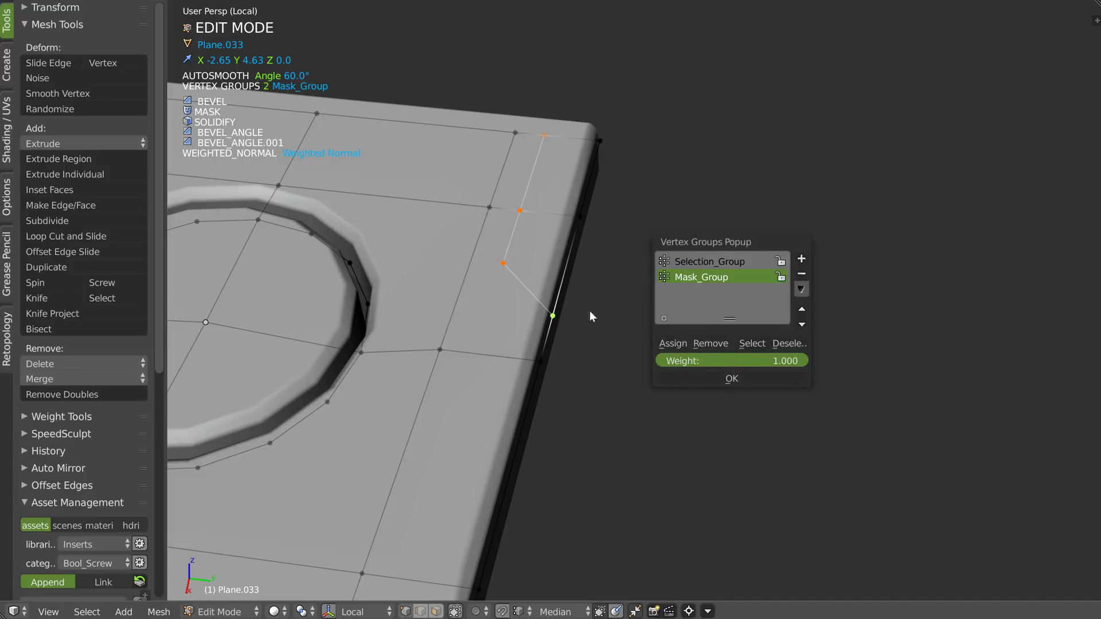
Step: Select the corner cut's three edges, turn them into a groove with Dynamic Lines and return to Object Mode
{"action": "key", "text": "2"}
{"action": "right_click", "coordinate": [521, 280]}
{"action": "right_click", "coordinate": [513, 237], "text": "shift"}
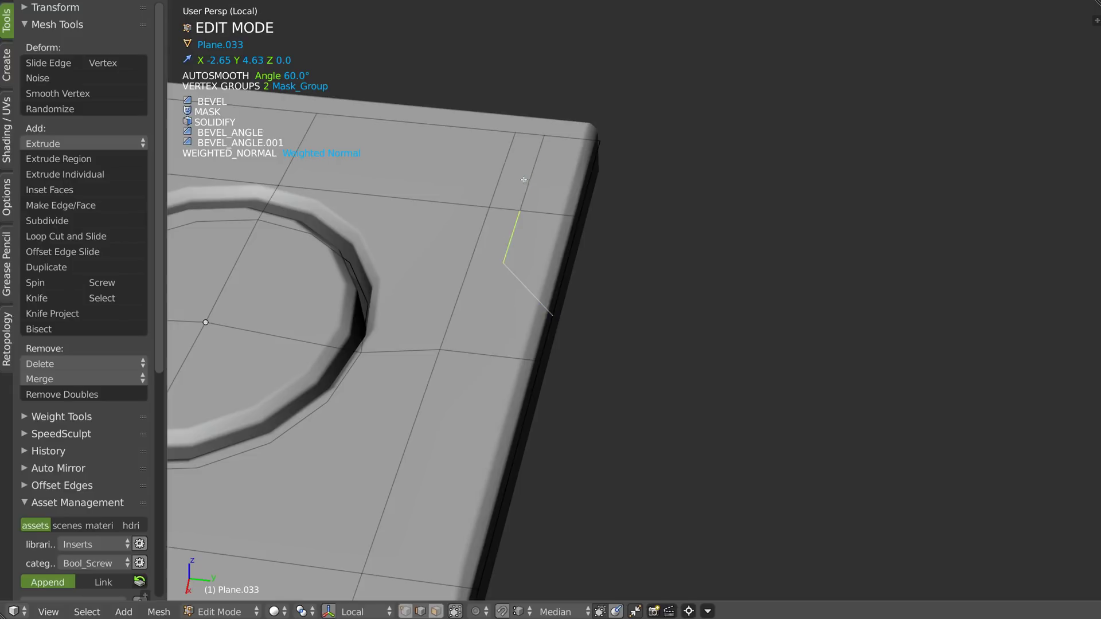
{"action": "right_click", "coordinate": [524, 179], "text": "shift"}
{"action": "key", "text": "space"}
{"action": "left_click", "coordinate": [427, 310]}
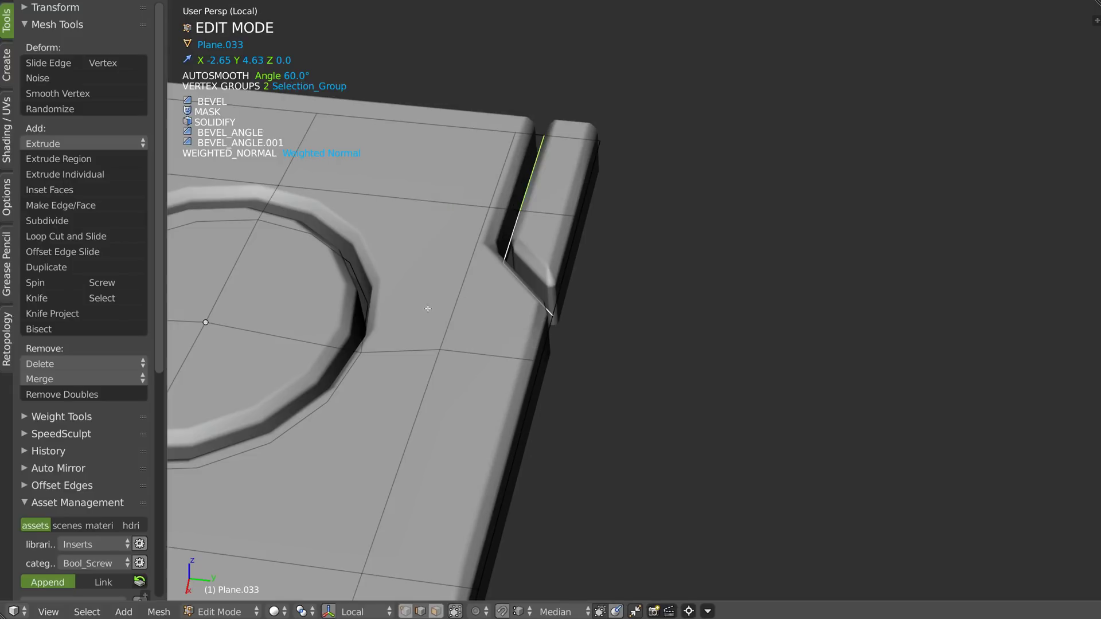
{"action": "middle_click_drag", "start_coordinate": [537, 275], "coordinate": [575, 285]}
{"action": "scroll", "coordinate": [545, 240], "scroll_direction": "down", "scroll_amount": 6}
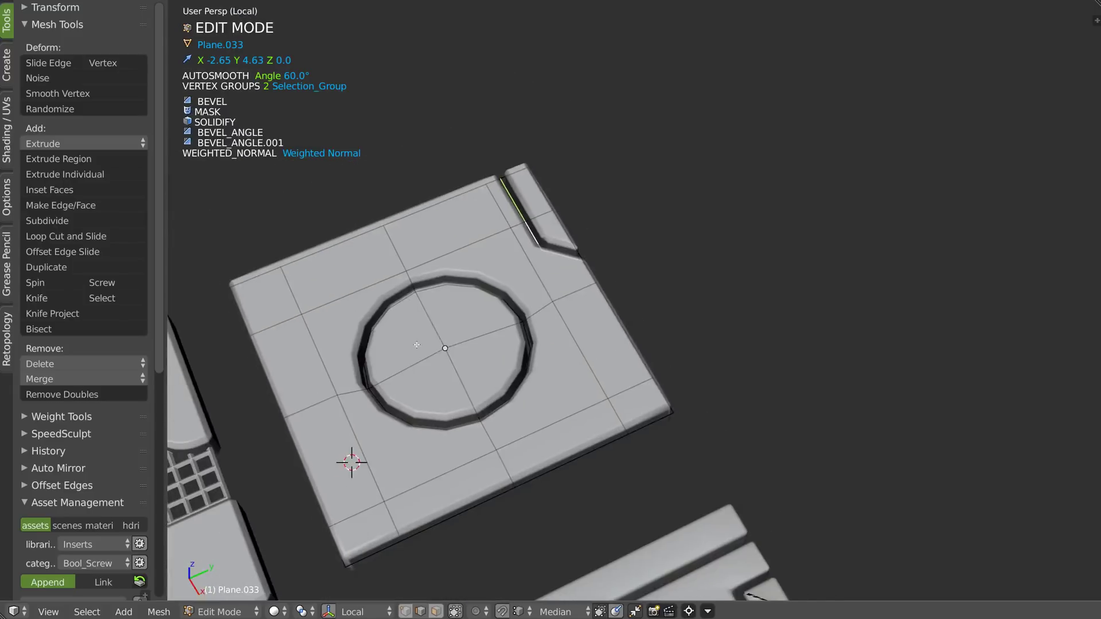
{"action": "middle_click_drag", "start_coordinate": [523, 254], "coordinate": [587, 225], "text": "shift"}
{"action": "key", "text": "Tab"}
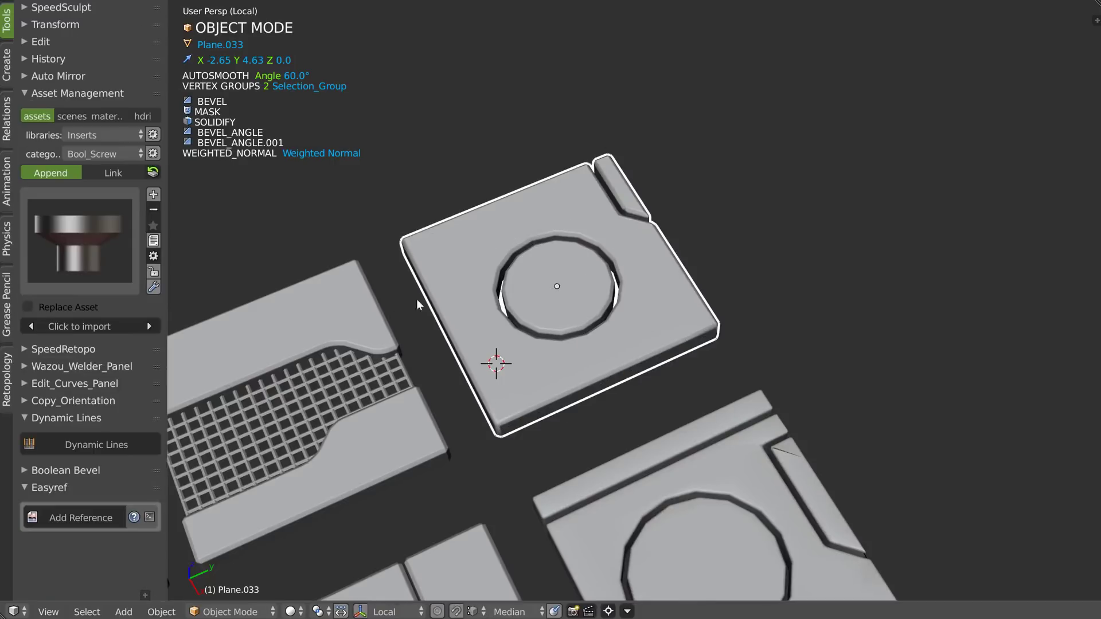
{"action": "scroll", "coordinate": [635, 196], "scroll_direction": "down", "scroll_amount": 3}
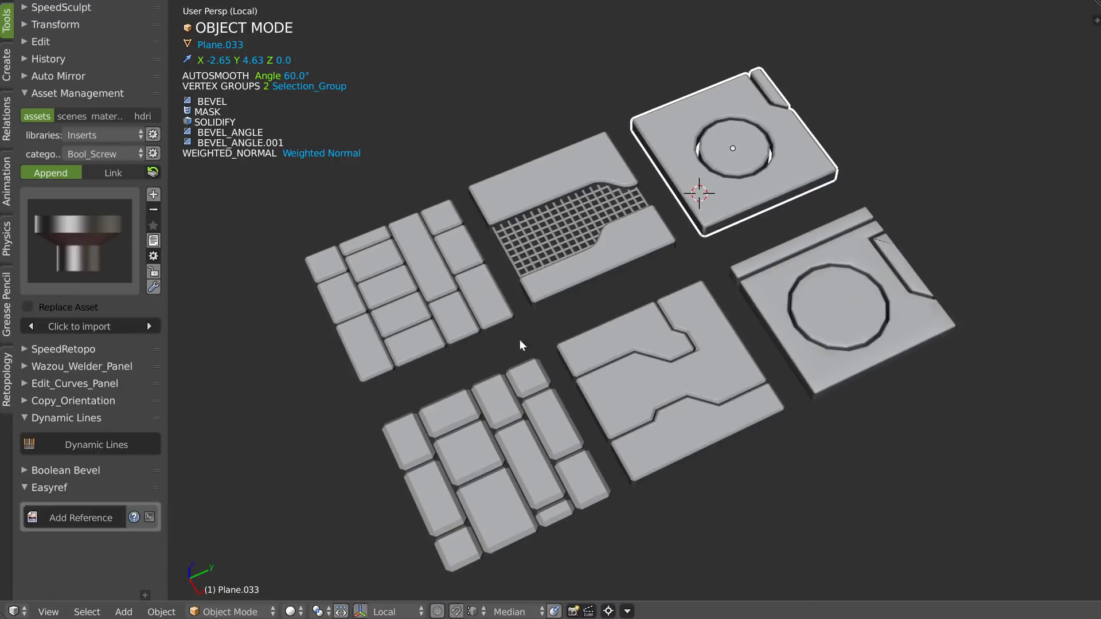
{"action": "scroll", "coordinate": [520, 344], "scroll_direction": "up", "scroll_amount": 4}
{"action": "scroll", "coordinate": [568, 183], "scroll_direction": "down", "scroll_amount": 4}
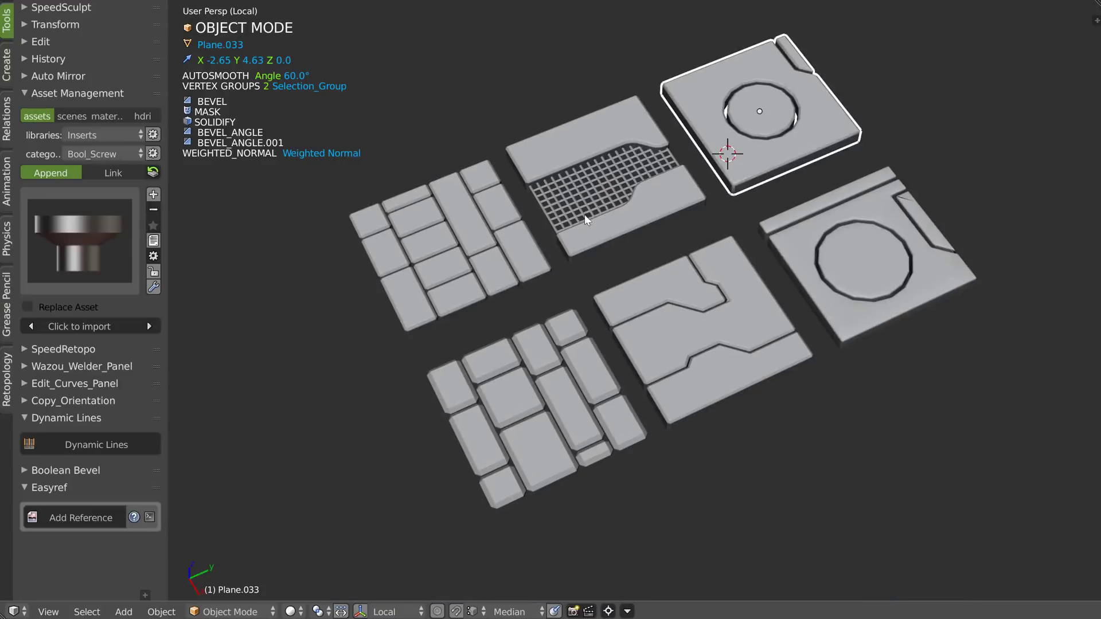
{"action": "scroll", "coordinate": [582, 191], "scroll_direction": "up", "scroll_amount": 2}
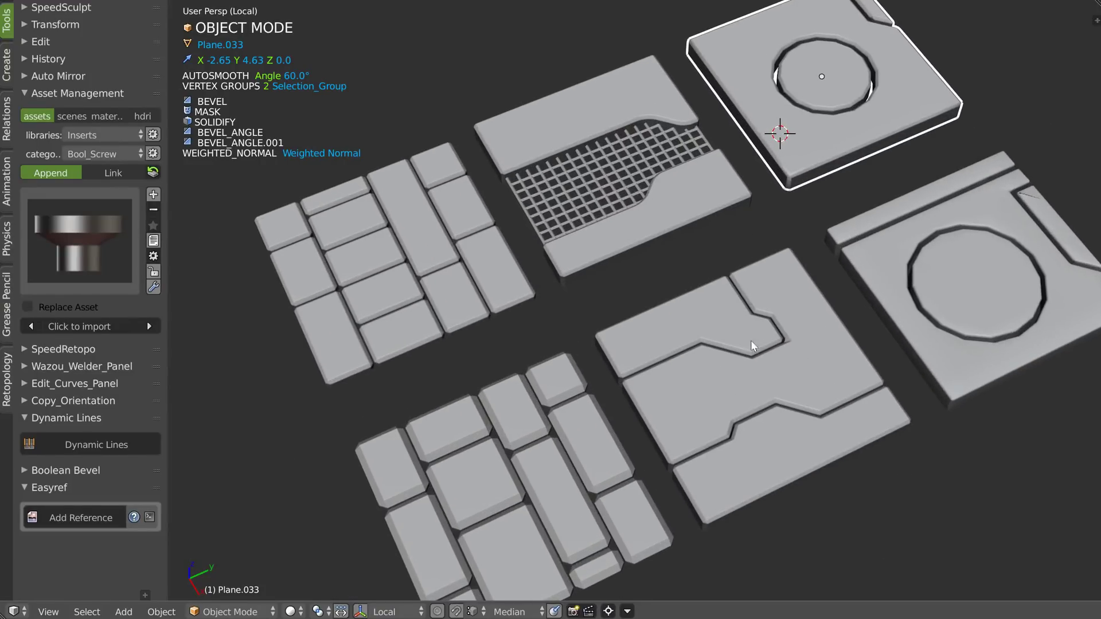
{"action": "scroll", "coordinate": [588, 308], "scroll_direction": "down", "scroll_amount": 3}
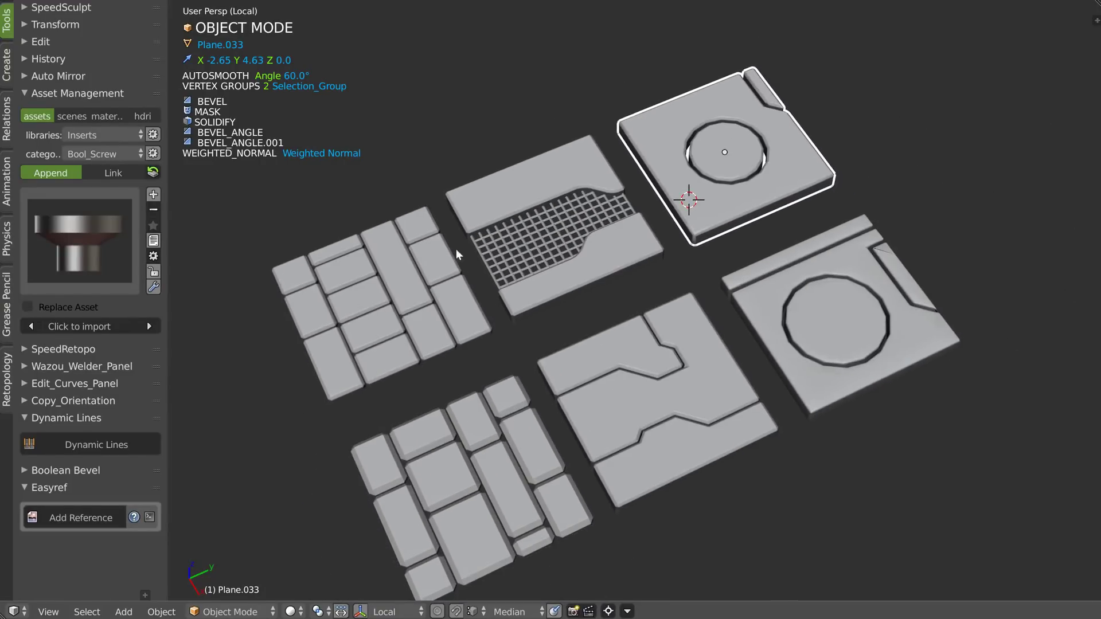
{"action": "scroll", "coordinate": [516, 313], "scroll_direction": "up", "scroll_amount": 2}
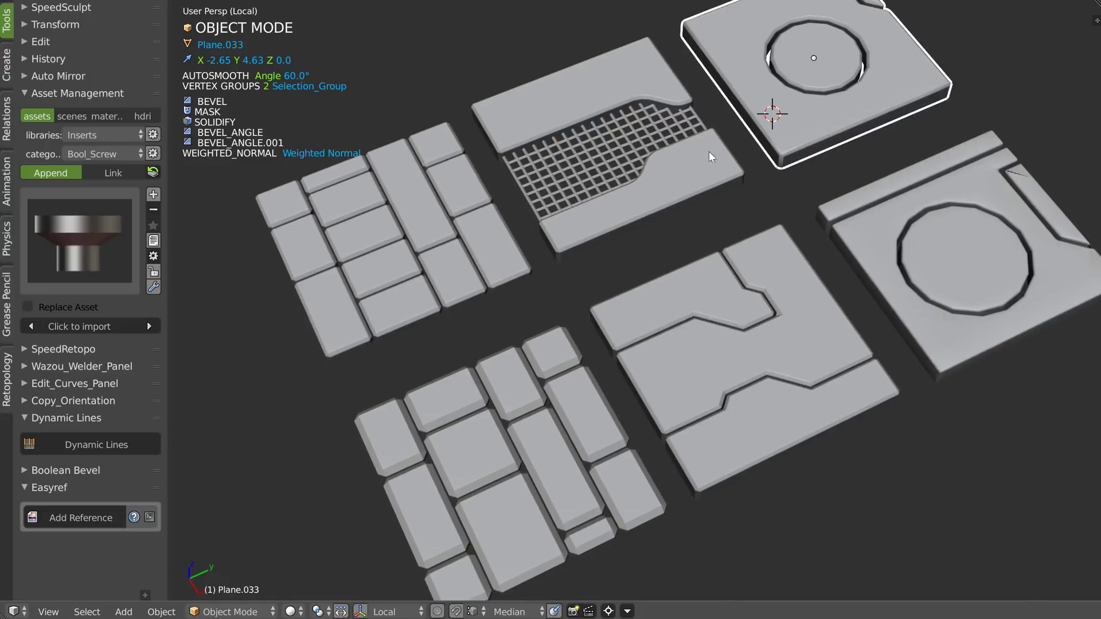
Step: Add a UV sphere in the empty area beside the brick panels
{"action": "scroll", "coordinate": [537, 316], "scroll_direction": "down", "scroll_amount": 4}
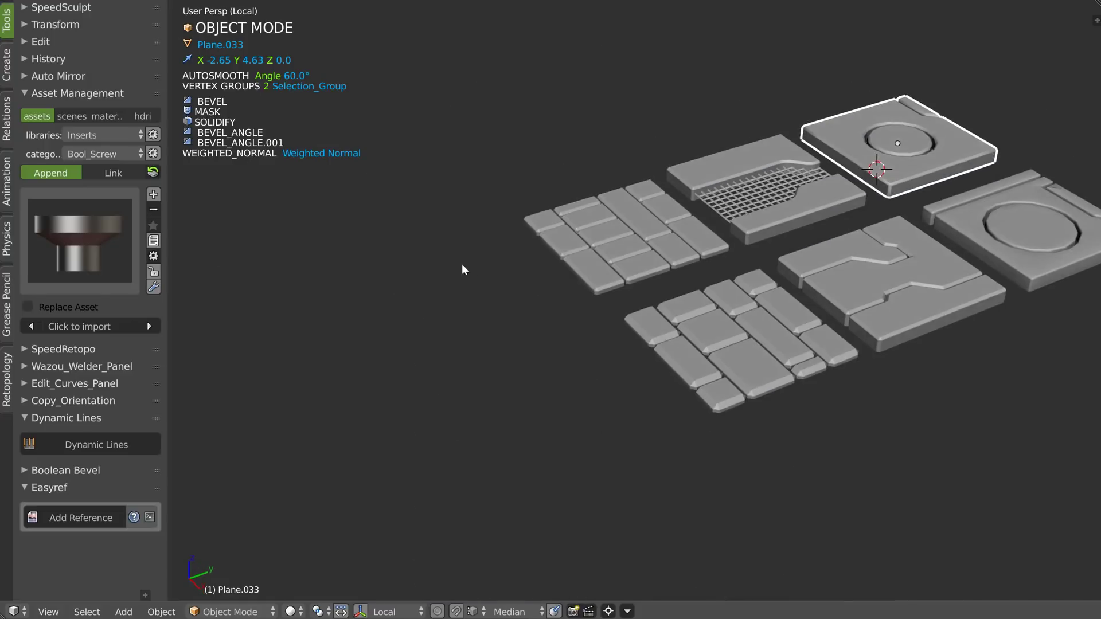
{"action": "right_click", "coordinate": [442, 252]}
{"action": "left_click", "coordinate": [399, 373]}
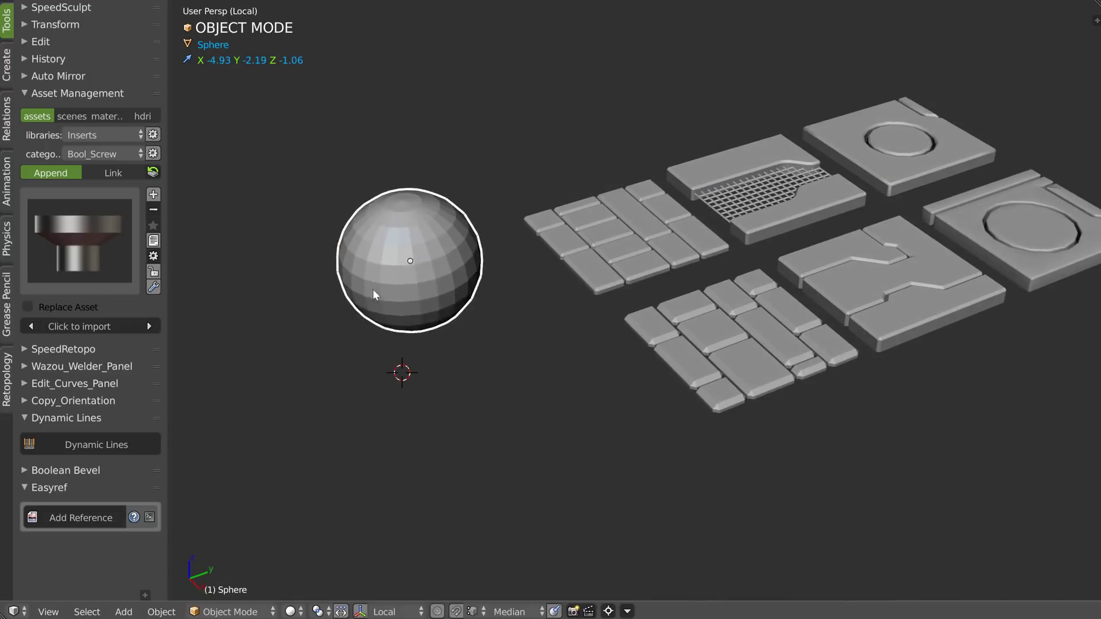
Step: Select two horizontal edge loops on the sphere, one high and one near its equator, and turn them into grooves with Dynamic Lines
{"action": "scroll", "coordinate": [373, 288], "scroll_direction": "up", "scroll_amount": 2}
{"action": "scroll", "coordinate": [452, 170], "scroll_direction": "up", "scroll_amount": 2}
{"action": "key", "text": "Tab"}
{"action": "left_click", "coordinate": [450, 181], "text": "alt"}
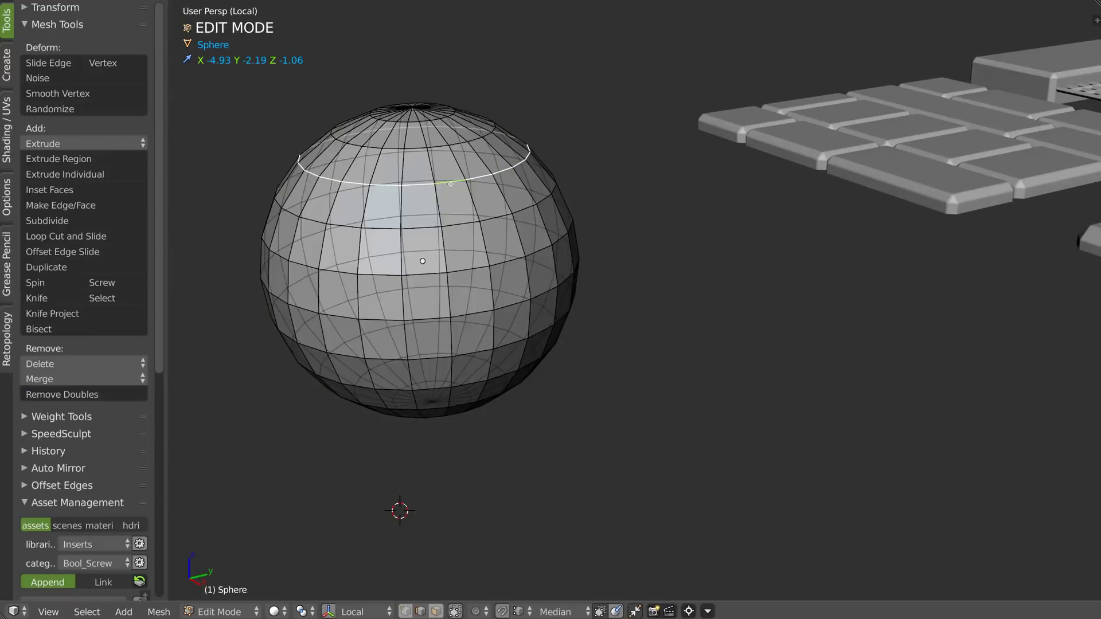
{"action": "left_click", "coordinate": [471, 268], "text": "alt+shift"}
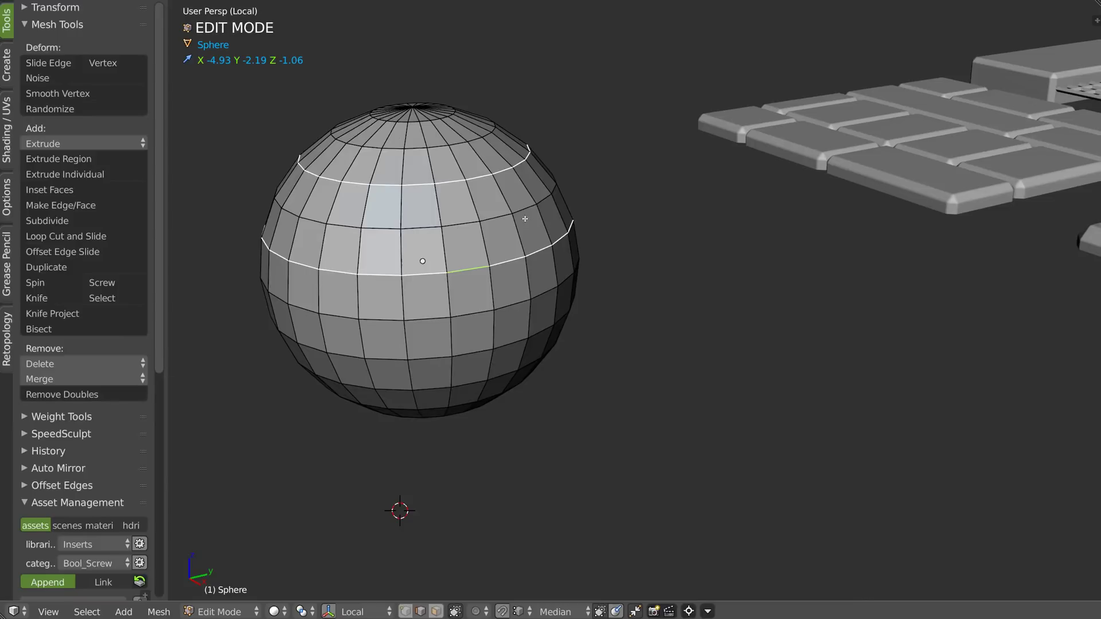
{"action": "key", "text": "q"}
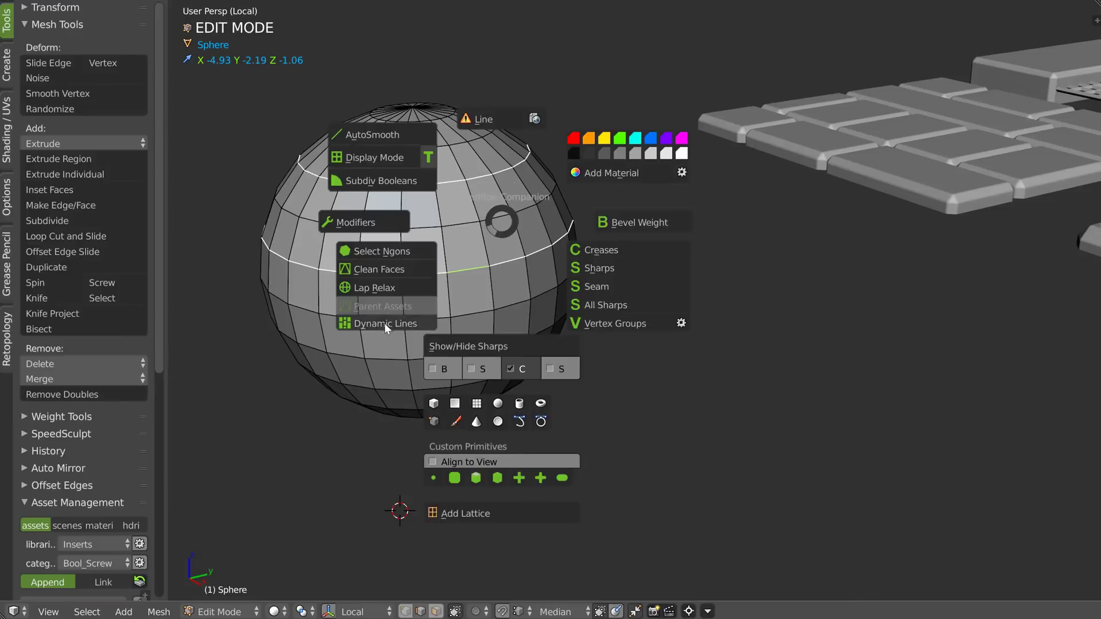
{"action": "left_click", "coordinate": [381, 321]}
{"action": "middle_click_drag", "start_coordinate": [456, 227], "coordinate": [510, 241]}
Step: Return to Object Mode and smooth the sphere with a level 2 Subsurf modifier
{"action": "key", "text": "Tab"}
{"action": "key", "text": "ctrl+2"}
{"action": "middle_click_drag", "start_coordinate": [610, 255], "coordinate": [529, 277]}
Step: Select the edge loop around the sphere's top pole, turn it into a groove with Dynamic Lines and return to Object Mode
{"action": "key", "text": "Tab"}
{"action": "key", "text": "ctrl+Tab"}
{"action": "left_click", "coordinate": [488, 317]}
{"action": "key", "text": "ctrl+Tab"}
{"action": "left_click", "coordinate": [474, 267]}
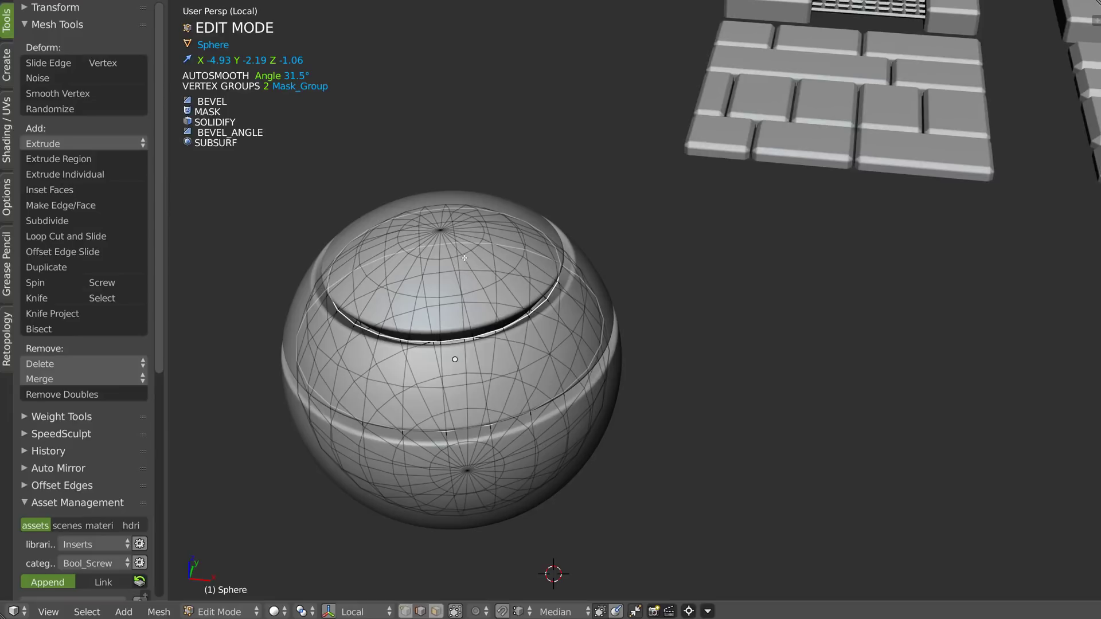
{"action": "left_click", "coordinate": [457, 256], "text": "alt"}
{"action": "right_click", "coordinate": [510, 275]}
{"action": "key", "text": "Escape"}
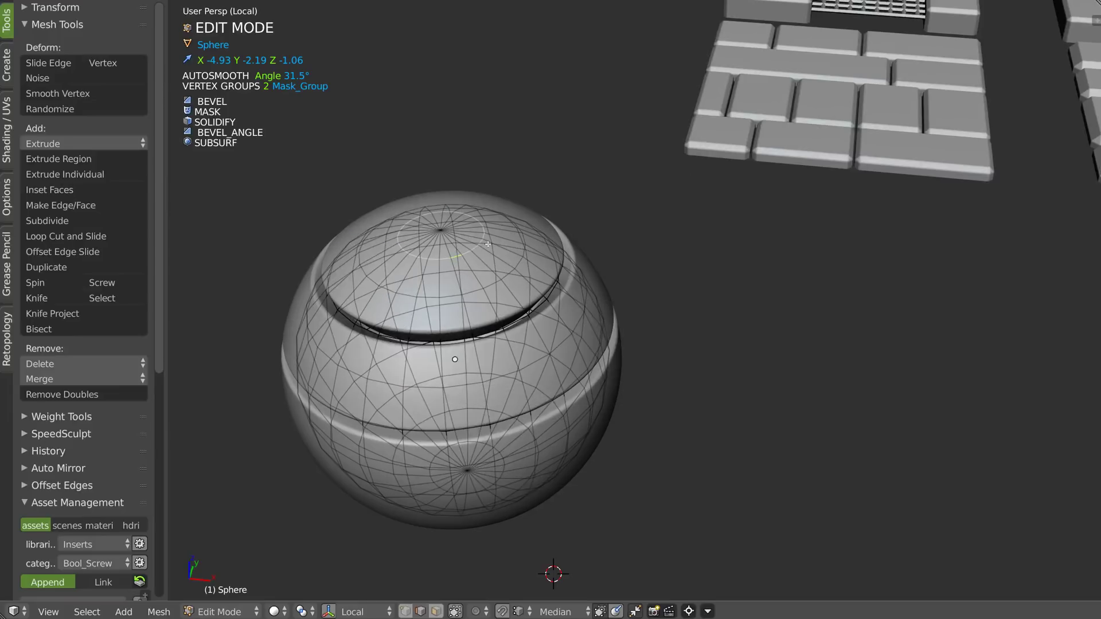
{"action": "key", "text": "space"}
{"action": "left_click", "coordinate": [371, 347]}
{"action": "key", "text": "Tab"}
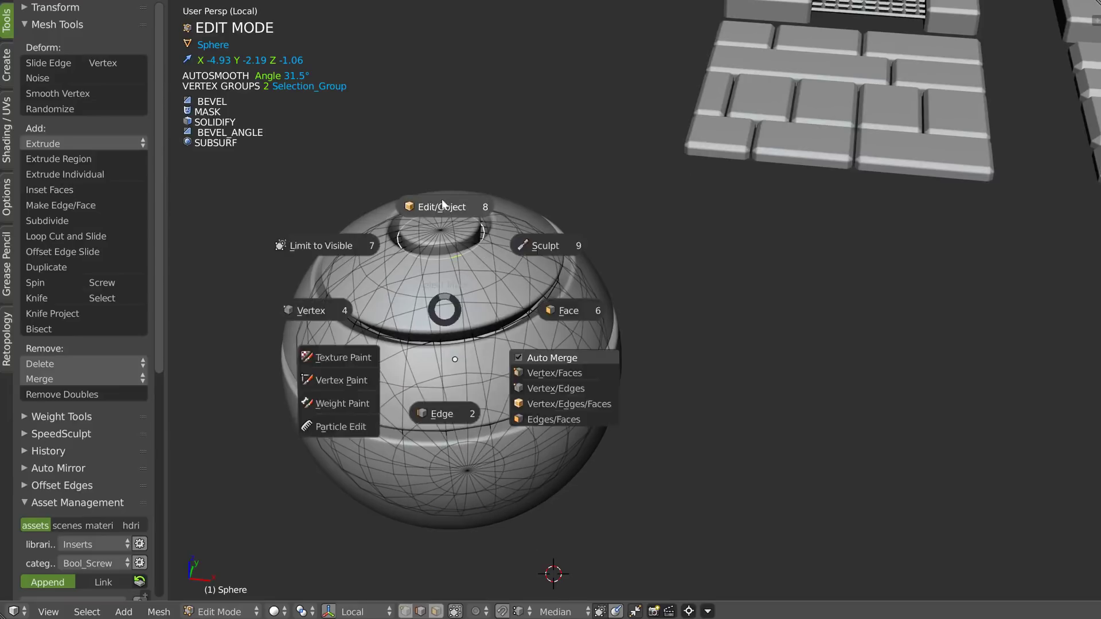
{"action": "left_click", "coordinate": [441, 204]}
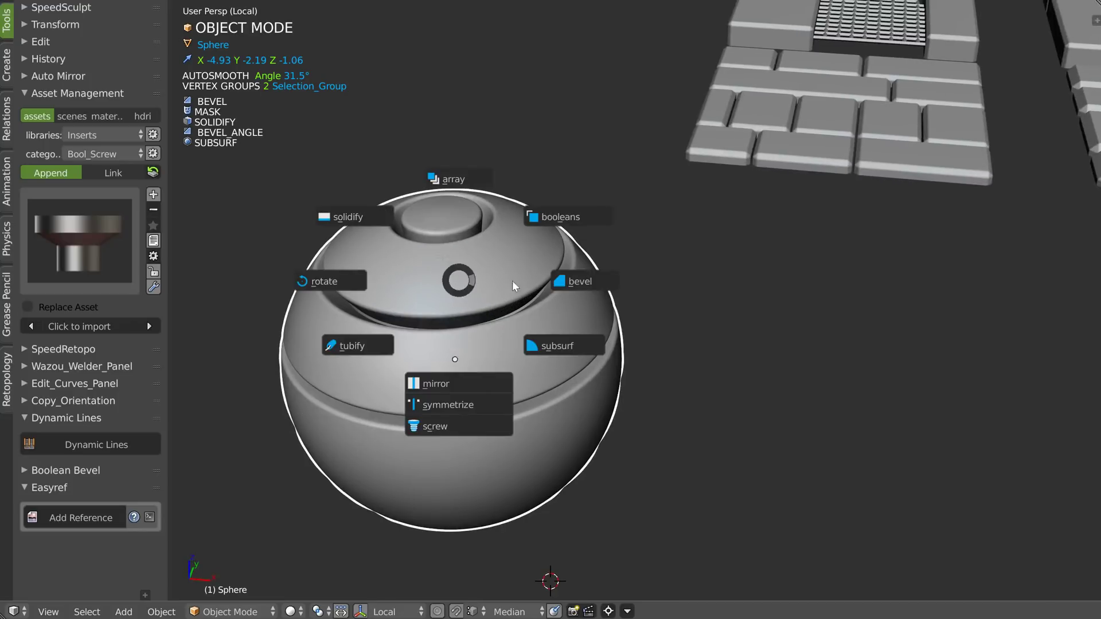
Step: Set the sphere's angle bevel to 1 segment and add a second angle bevel modifier, moved above the Subsurf
{"action": "left_click", "coordinate": [585, 284]}
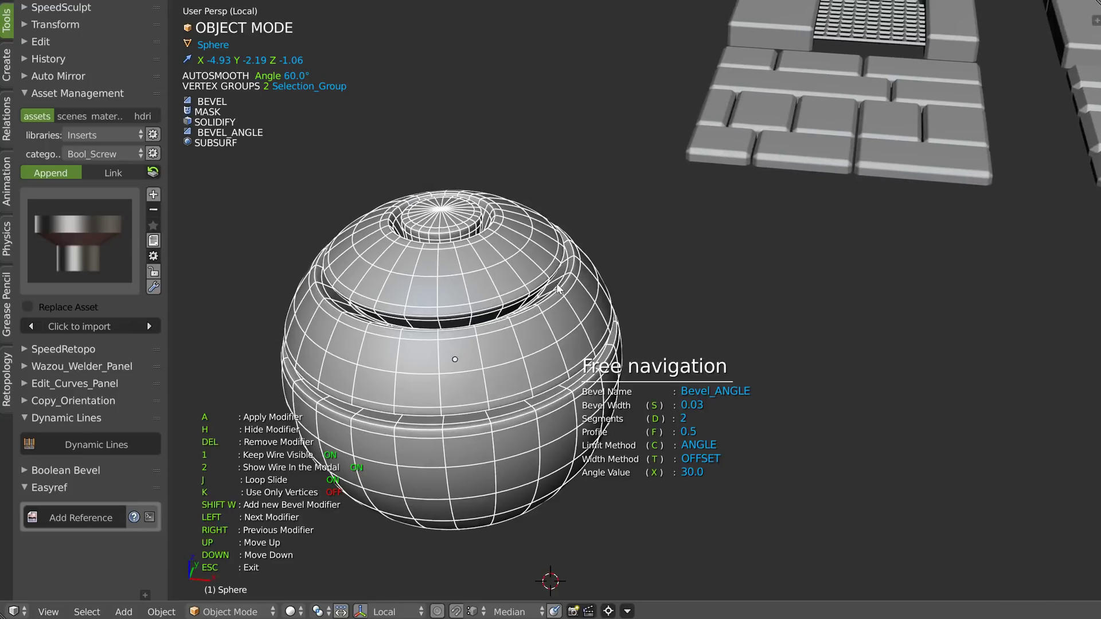
{"action": "scroll", "coordinate": [597, 274], "scroll_direction": "up", "scroll_amount": 3}
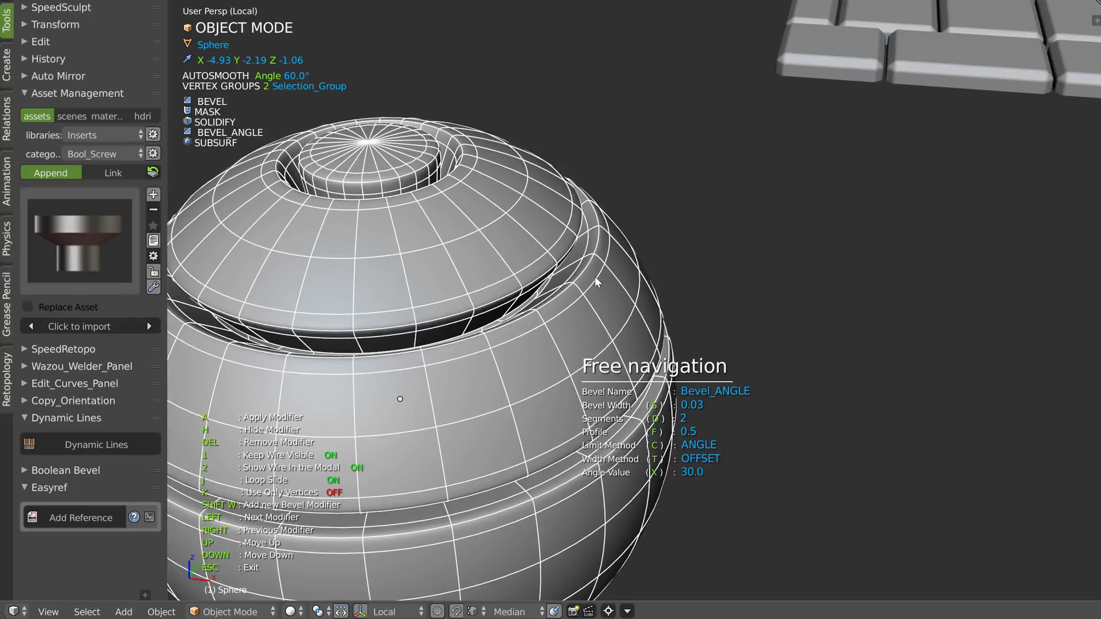
{"action": "key", "text": "d"}
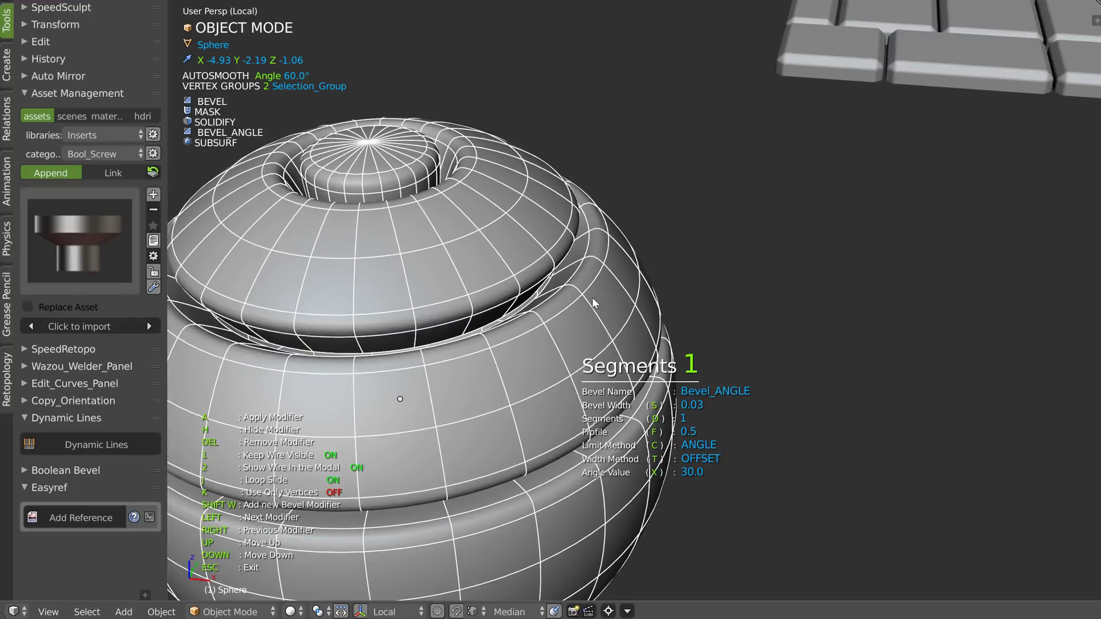
{"action": "key", "text": "shift+w"}
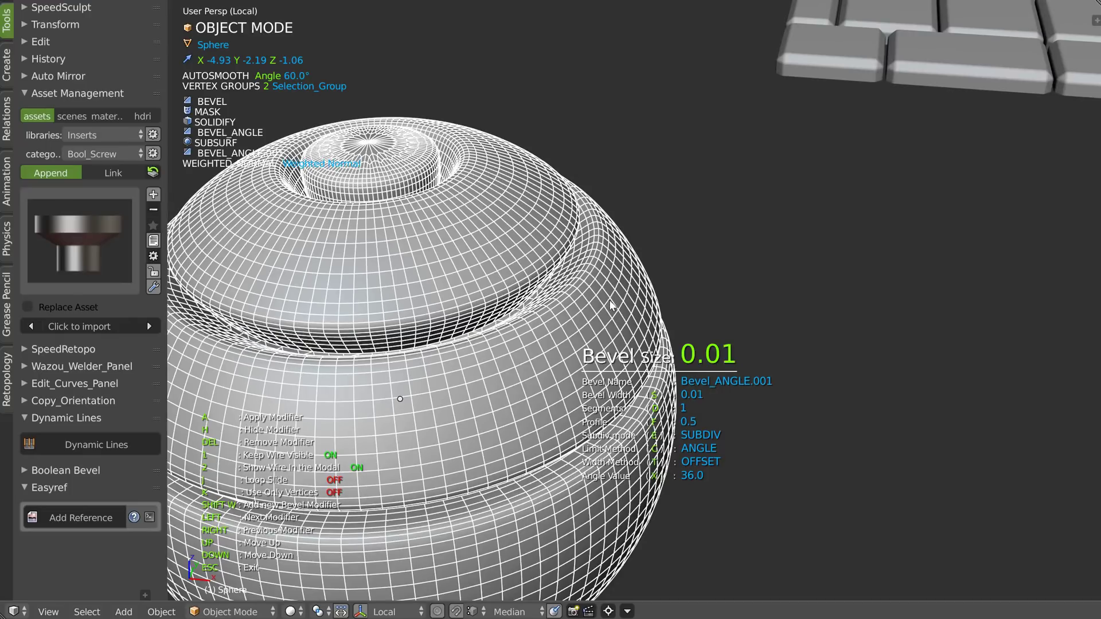
{"action": "key", "text": "Up"}
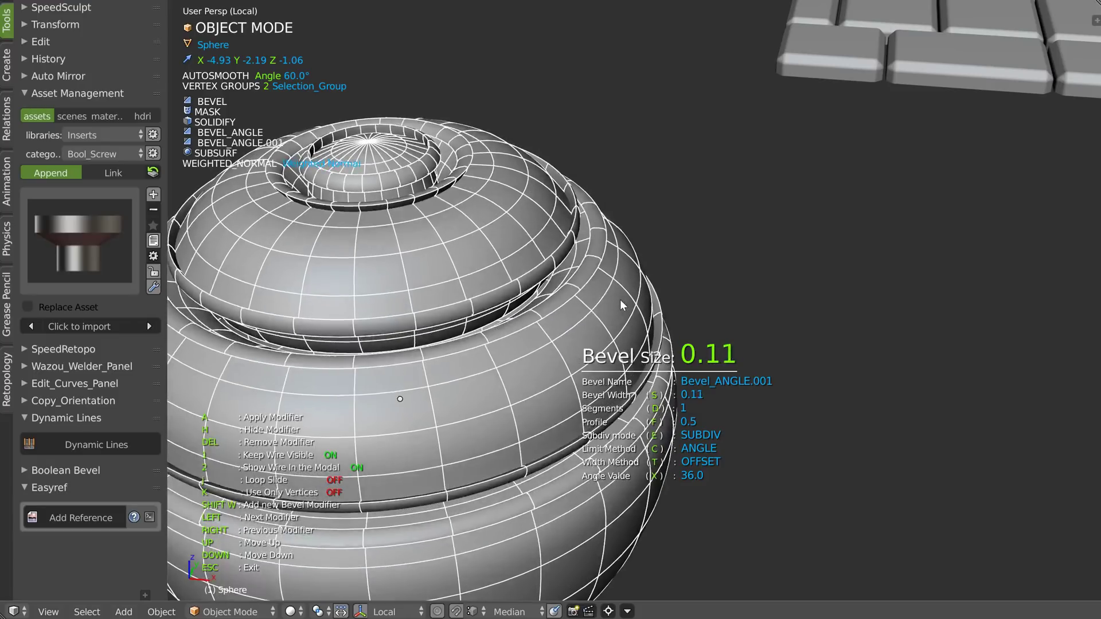
{"action": "left_click", "coordinate": [571, 304]}
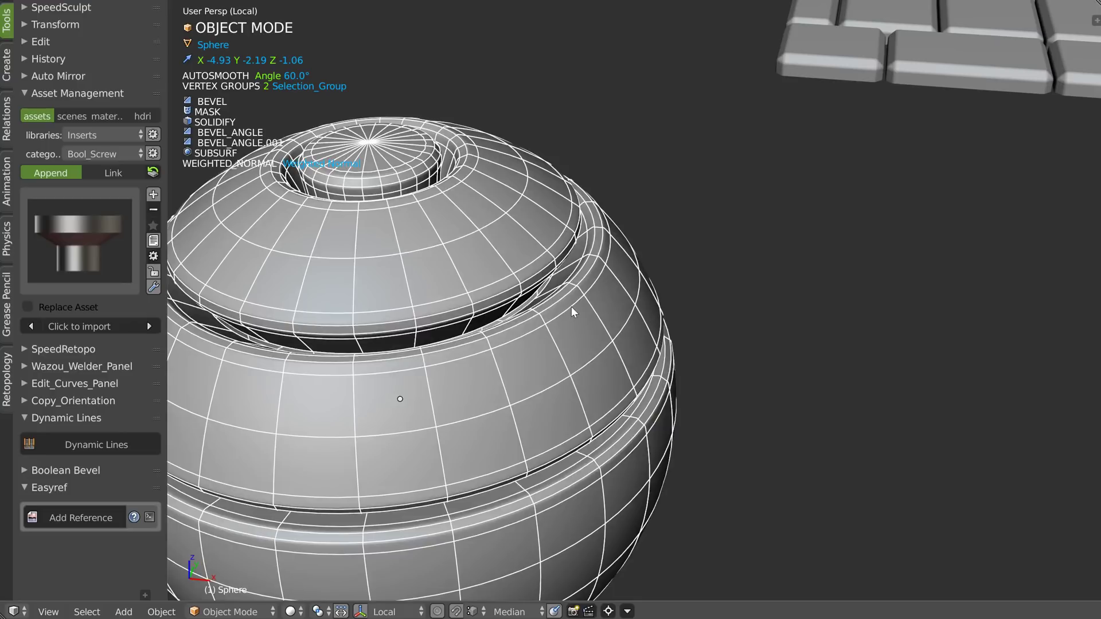
Step: Remove the sphere's Subsurf modifier and give the second angle bevel a width of 0.01 and 2 segments
{"action": "key", "text": "shift+q"}
{"action": "left_click", "coordinate": [668, 315]}
{"action": "key", "text": "space"}
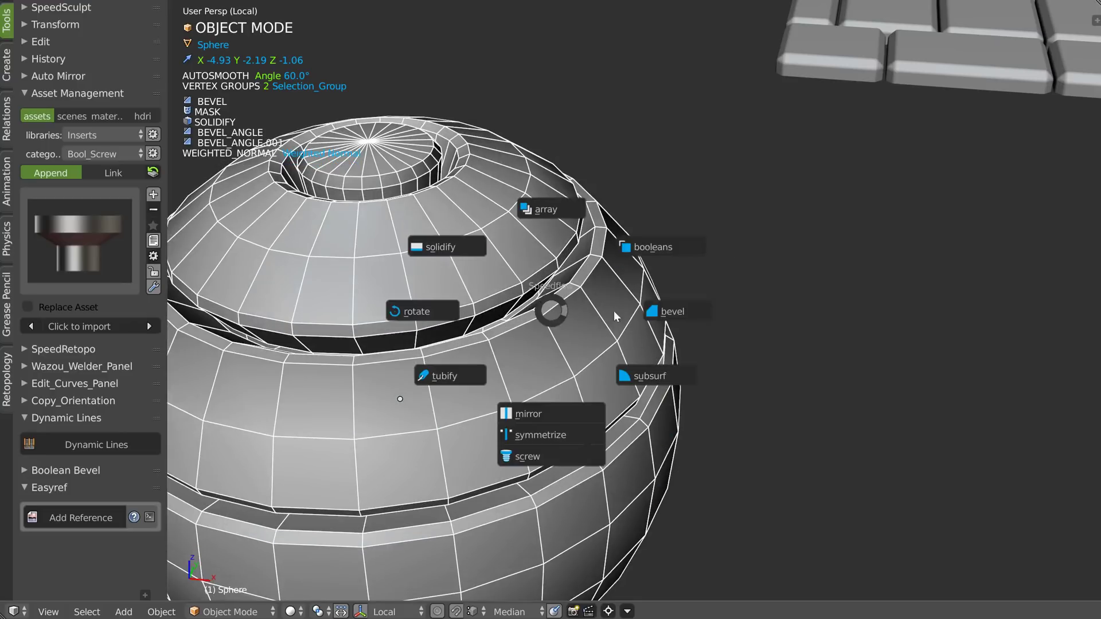
{"action": "left_click", "coordinate": [670, 310]}
{"action": "key", "text": "c"}
{"action": "key", "text": "c"}
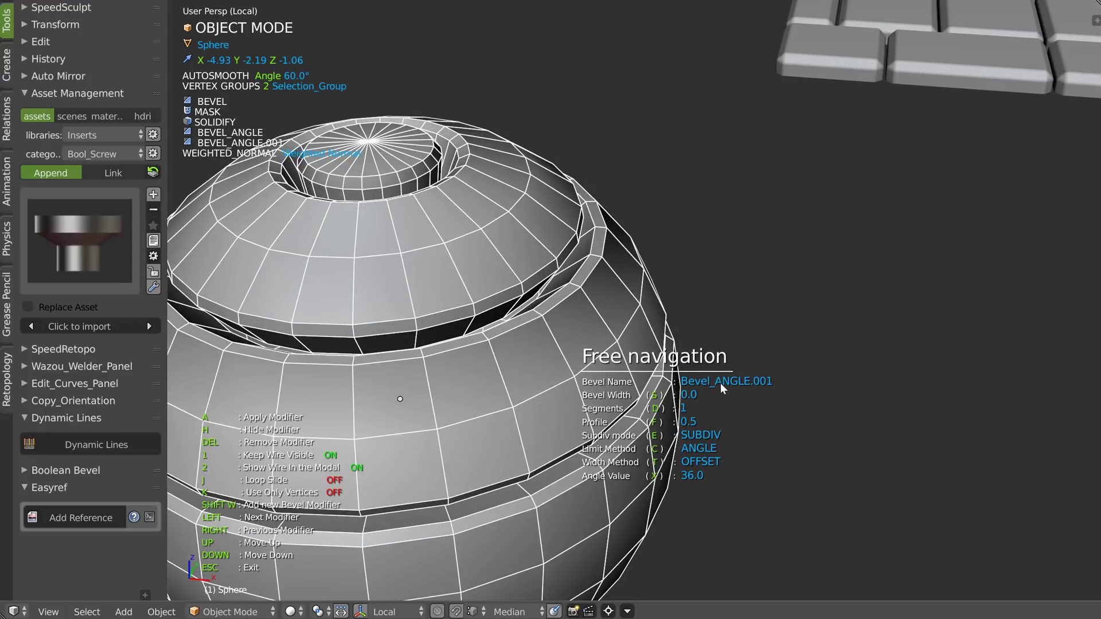
{"action": "key", "text": "s"}
{"action": "left_click", "coordinate": [665, 320]}
{"action": "key", "text": "d"}
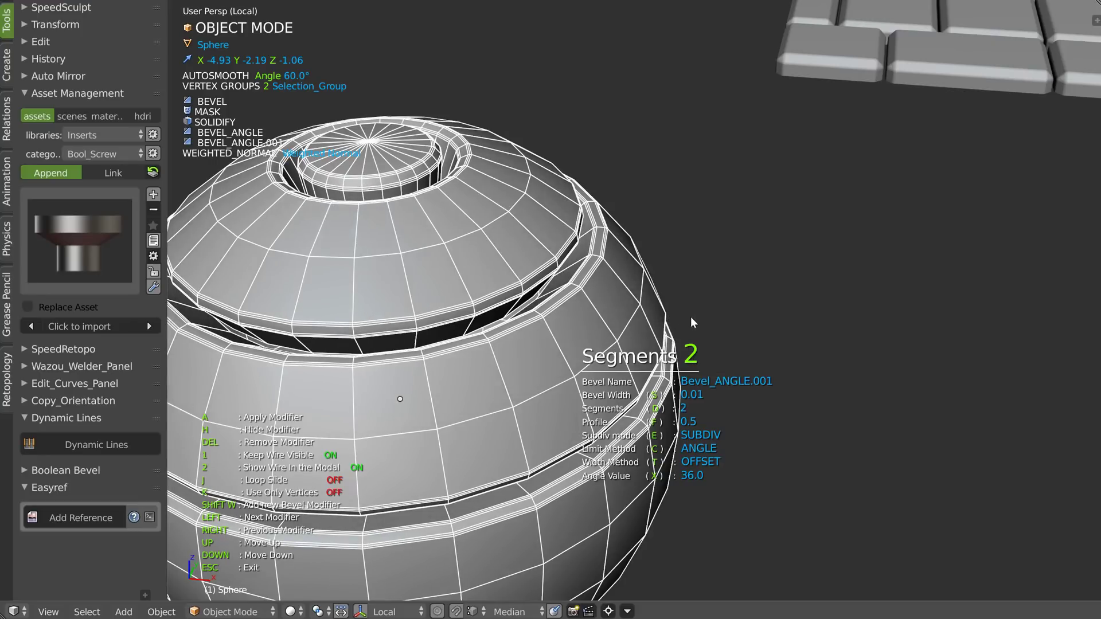
{"action": "left_click", "coordinate": [690, 316]}
Step: Set the width of the sphere's first angle bevel, Bevel_ANGLE, to about 0.04
{"action": "key", "text": "Right"}
{"action": "key", "text": "s"}
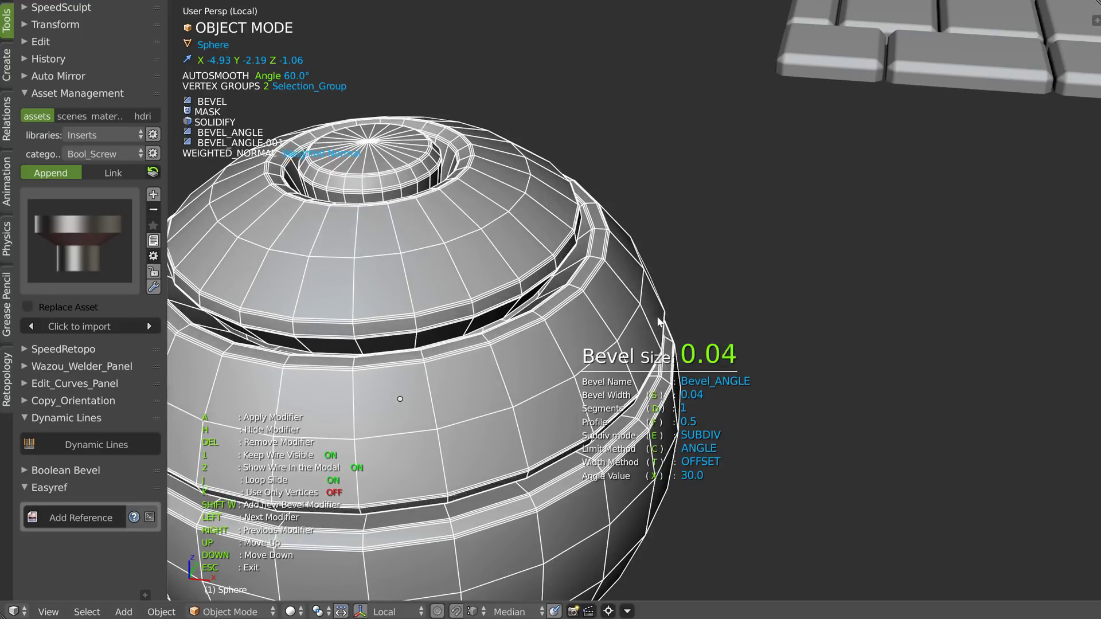
{"action": "left_click", "coordinate": [670, 318]}
{"action": "key", "text": "Escape"}
Step: Add a level 1 Subsurf at the end of the sphere's modifiers and turn off its wire overlay
{"action": "key", "text": "ctrl+1"}
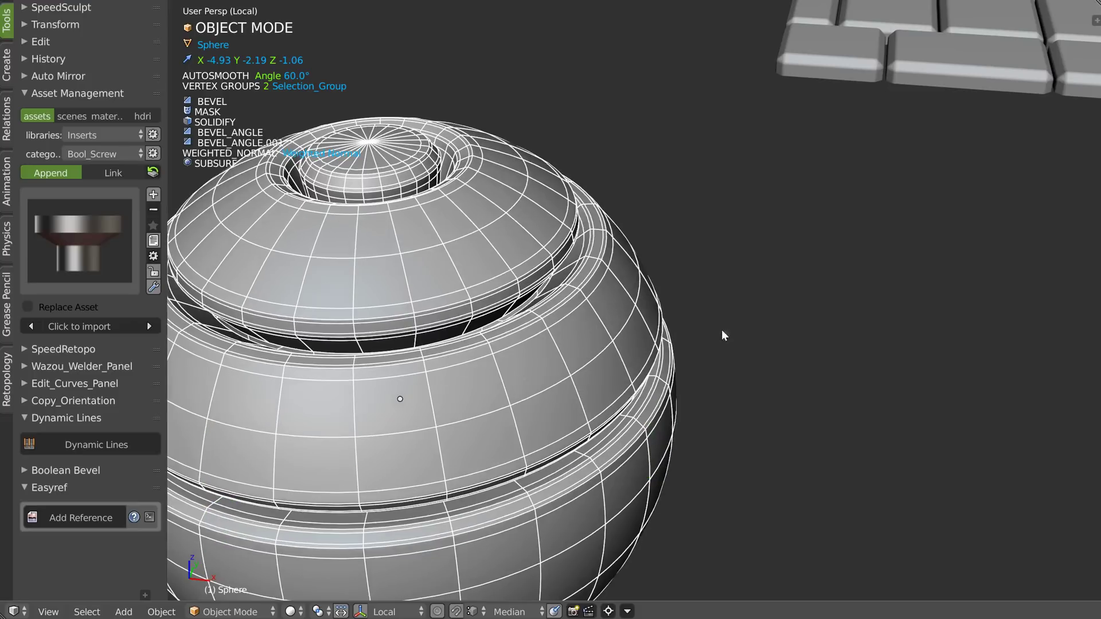
{"action": "key", "text": "shift+z"}
{"action": "left_click", "coordinate": [679, 321]}
Step: Select two edge loops on the sphere's lower half, groove them with Dynamic Lines and return to Object Mode
{"action": "scroll", "coordinate": [477, 344], "scroll_direction": "down", "scroll_amount": 3}
{"action": "mouse_move", "coordinate": [476, 344]}
{"action": "middle_mouse_down"}
{"action": "mouse_move", "coordinate": [549, 262]}
{"action": "mouse_move", "coordinate": [509, 284]}
{"action": "middle_mouse_up"}
{"action": "scroll", "coordinate": [509, 285], "scroll_direction": "down", "scroll_amount": 3}
{"action": "middle_click_drag", "start_coordinate": [603, 297], "coordinate": [370, 209], "text": "shift"}
{"action": "scroll", "coordinate": [376, 215], "scroll_direction": "up", "scroll_amount": 4}
{"action": "middle_click_drag", "start_coordinate": [344, 222], "coordinate": [447, 225], "text": "shift"}
{"action": "middle_click_drag", "start_coordinate": [496, 255], "coordinate": [503, 259]}
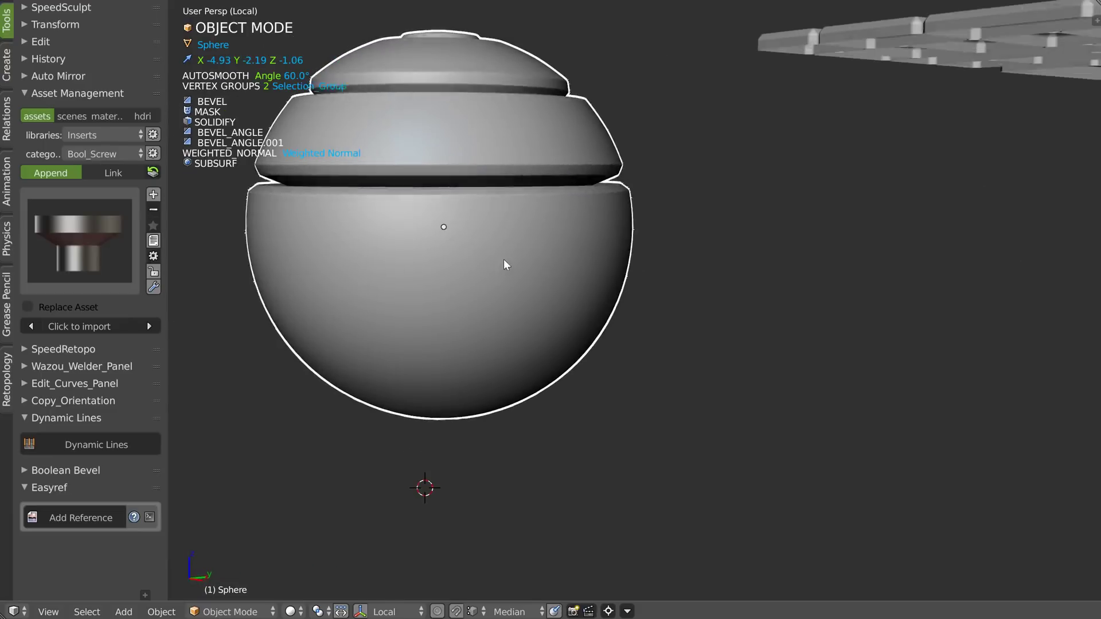
{"action": "key", "text": "Tab"}
{"action": "right_click", "coordinate": [466, 285], "text": "alt"}
{"action": "right_click", "coordinate": [470, 329], "text": "alt+shift"}
{"action": "key", "text": "shift+q"}
{"action": "left_click", "coordinate": [342, 434]}
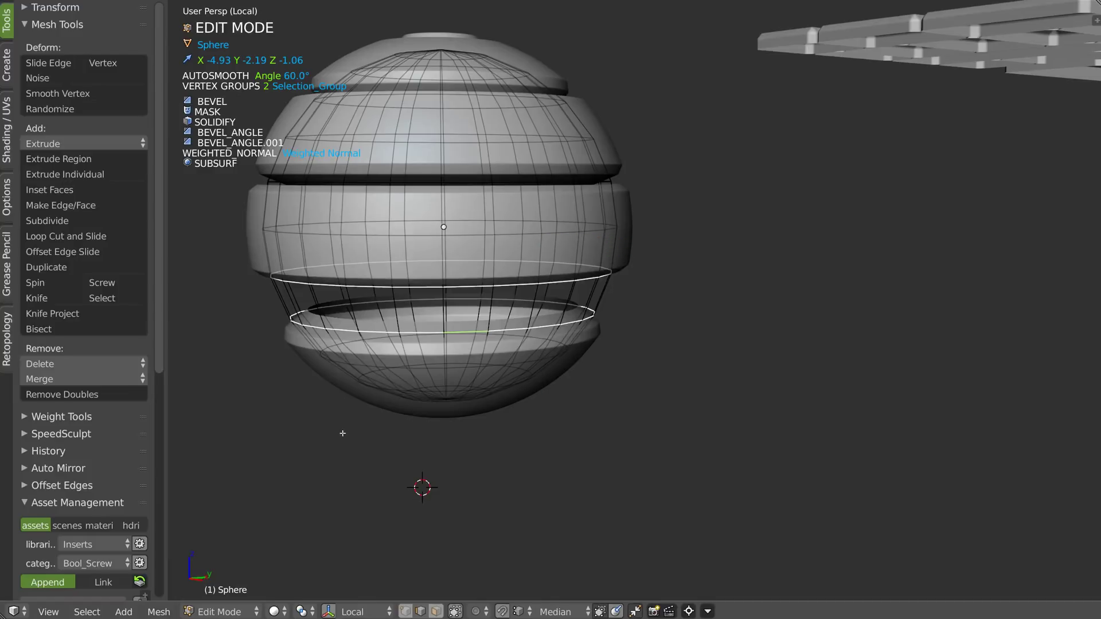
{"action": "middle_click_drag", "start_coordinate": [411, 358], "coordinate": [442, 319]}
{"action": "key", "text": "Tab"}
{"action": "middle_click_drag", "start_coordinate": [455, 275], "coordinate": [456, 245]}
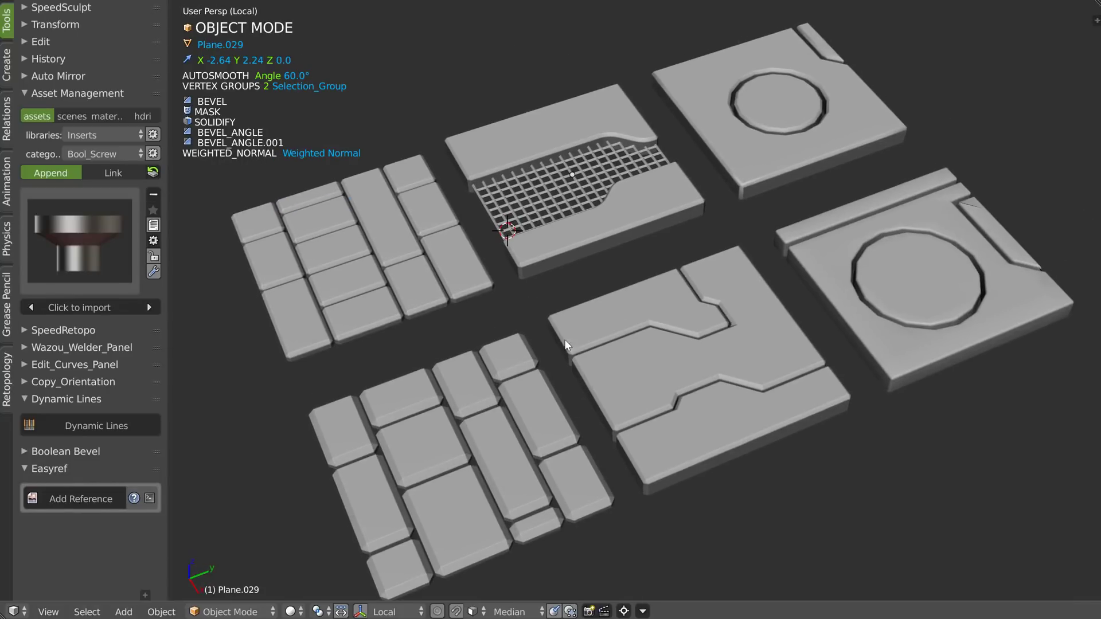
Step: Select the screw object near the panels and set its Screw modifier to 34 steps
{"action": "scroll", "coordinate": [594, 221], "scroll_direction": "down", "scroll_amount": 3}
{"action": "middle_click_drag", "start_coordinate": [591, 221], "coordinate": [586, 161], "text": "shift"}
{"action": "right_click", "coordinate": [465, 521]}
{"action": "middle_click_drag", "start_coordinate": [508, 459], "coordinate": [499, 369], "text": "shift"}
{"action": "middle_click_drag", "start_coordinate": [471, 450], "coordinate": [462, 416]}
{"action": "key", "text": "alt+q"}
{"action": "left_click", "coordinate": [431, 569]}
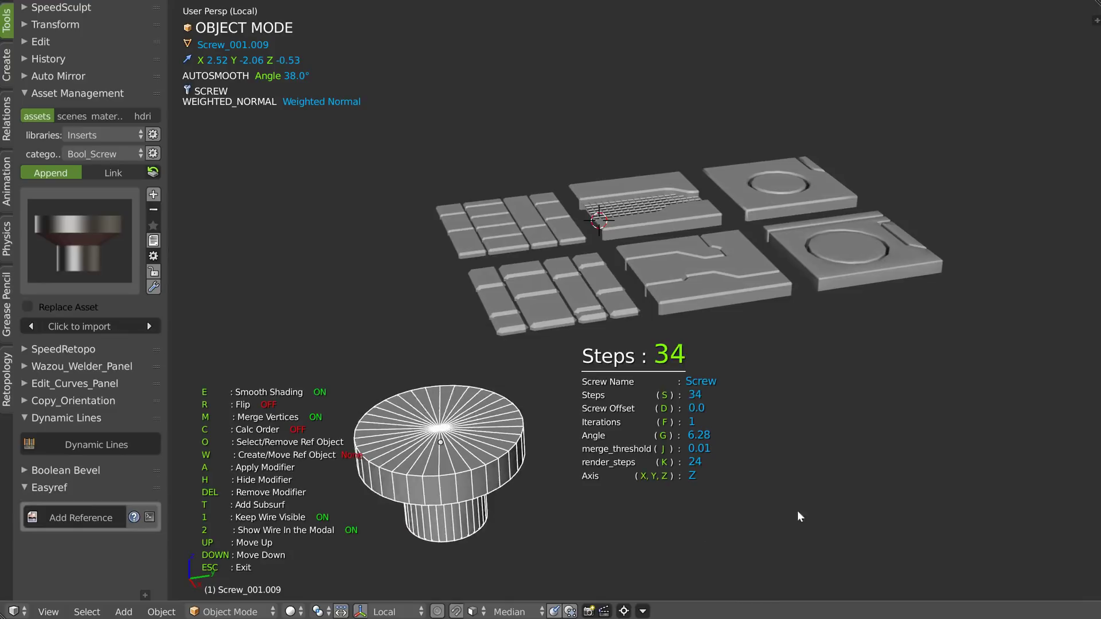
{"action": "left_click", "coordinate": [522, 506]}
Step: Duplicate the screw and place the copy over the panels
{"action": "middle_click_drag", "start_coordinate": [513, 344], "coordinate": [419, 471], "text": "shift"}
{"action": "key", "text": "shift+d"}
{"action": "left_click", "coordinate": [671, 182]}
Step: Delete the two bottom vertices of the copied screw's profile in Edit Mode to remove its shaft
{"action": "middle_click_drag", "start_coordinate": [567, 166], "coordinate": [691, 287]}
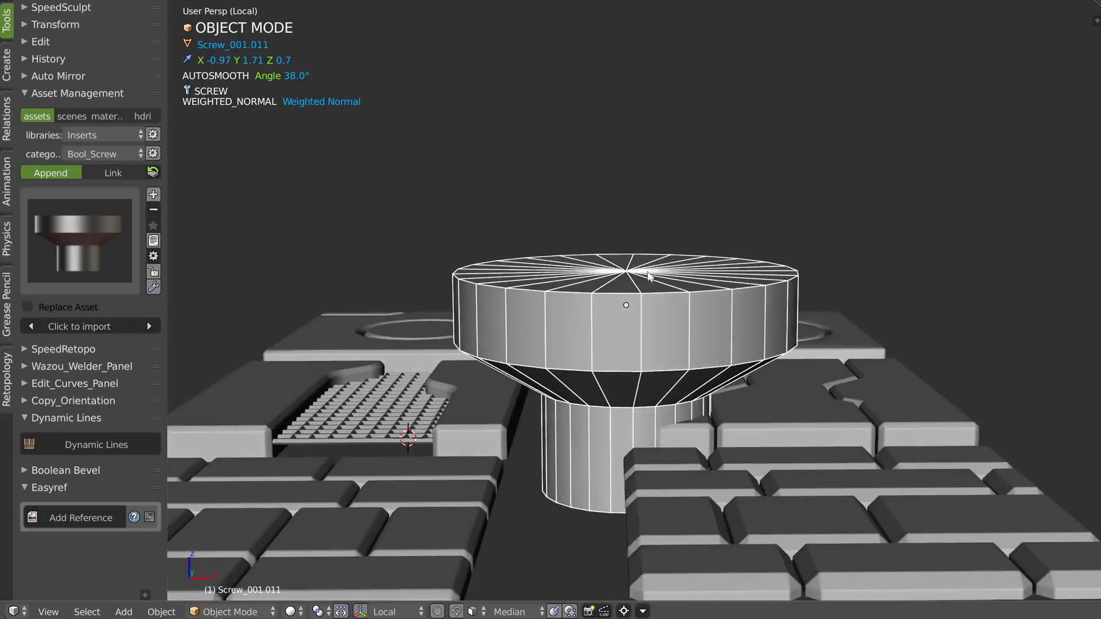
{"action": "scroll", "coordinate": [696, 333], "scroll_direction": "down", "scroll_amount": 1}
{"action": "middle_click_drag", "start_coordinate": [705, 367], "coordinate": [654, 307], "text": "shift"}
{"action": "key", "text": "Tab"}
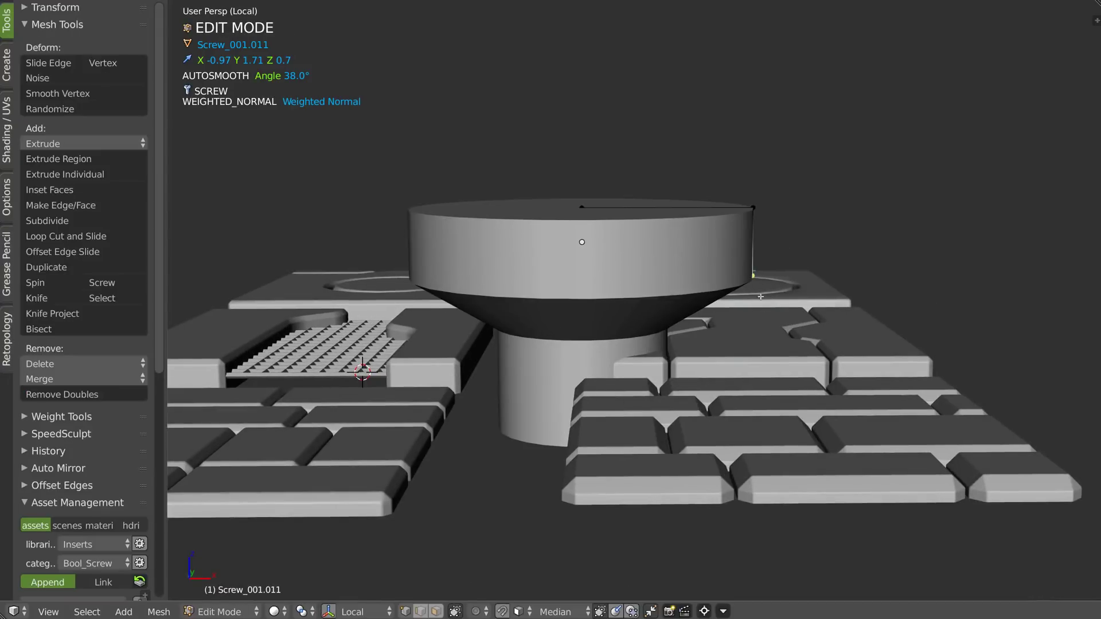
{"action": "middle_click_drag", "start_coordinate": [581, 442], "coordinate": [633, 452]}
{"action": "middle_click_drag", "start_coordinate": [635, 360], "coordinate": [664, 440]}
{"action": "key", "text": "x"}
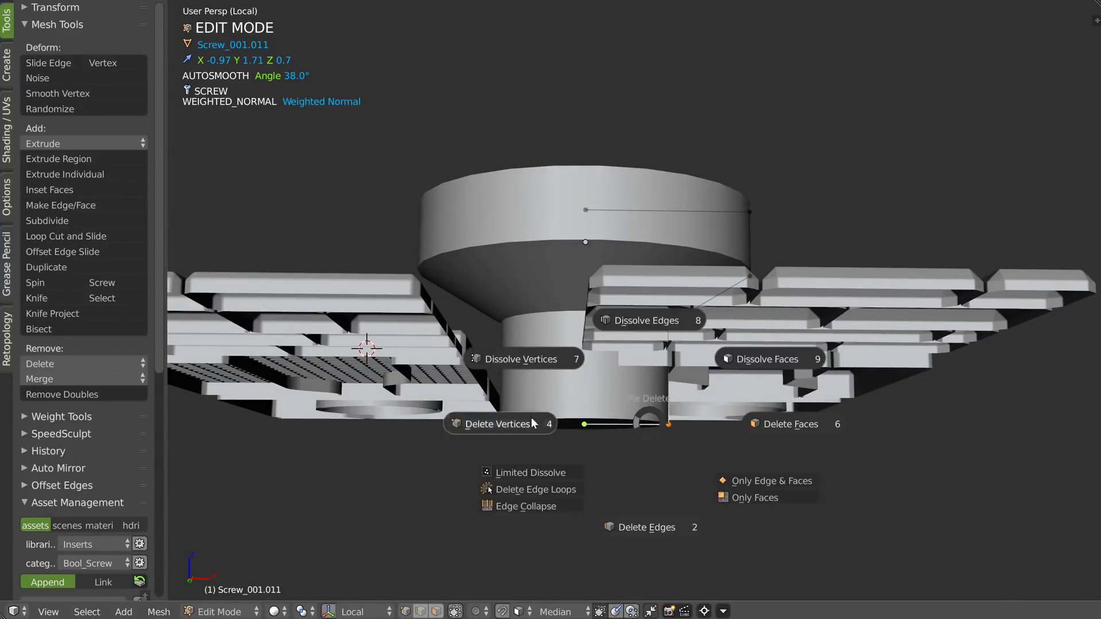
{"action": "left_click", "coordinate": [571, 429]}
Step: Snap the profile's lowest remaining vertex along X to the screw's centre axis and return to Object Mode
{"action": "middle_click_drag", "start_coordinate": [572, 429], "coordinate": [631, 324]}
{"action": "key", "text": "g"}
{"action": "key", "text": "x"}
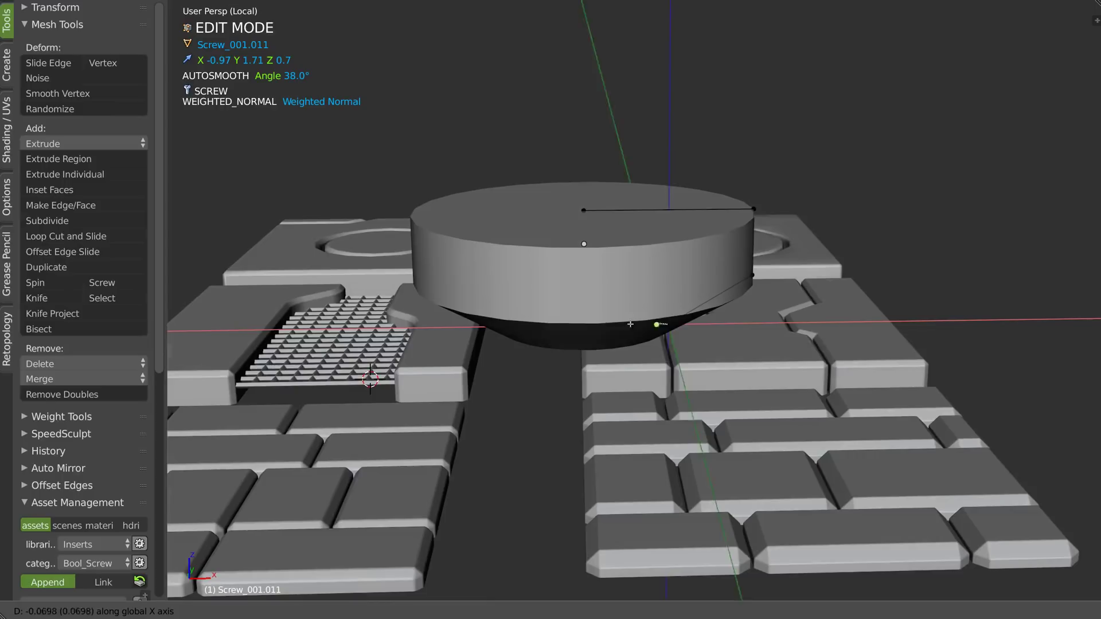
{"action": "left_click", "coordinate": [586, 209]}
{"action": "key", "text": "ctrl+shift+Tab"}
{"action": "left_click", "coordinate": [492, 244]}
{"action": "key", "text": "g"}
{"action": "key", "text": "x"}
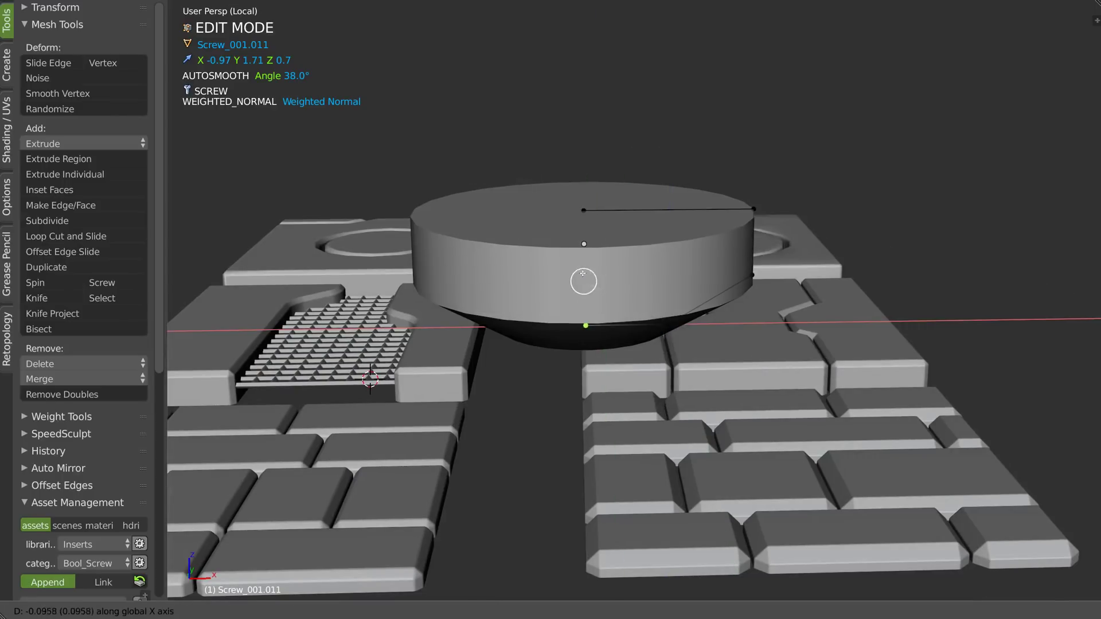
{"action": "left_click", "coordinate": [573, 213]}
{"action": "key", "text": "Tab"}
Step: Scale the trimmed screw head uniformly to about -0.22, flipping it dome-side up, and turn snapping off
{"action": "middle_click_drag", "start_coordinate": [588, 312], "coordinate": [670, 325]}
{"action": "left_click", "coordinate": [592, 191]}
{"action": "key", "text": "s"}
{"action": "right_click", "coordinate": [838, 334]}
{"action": "key", "text": "s"}
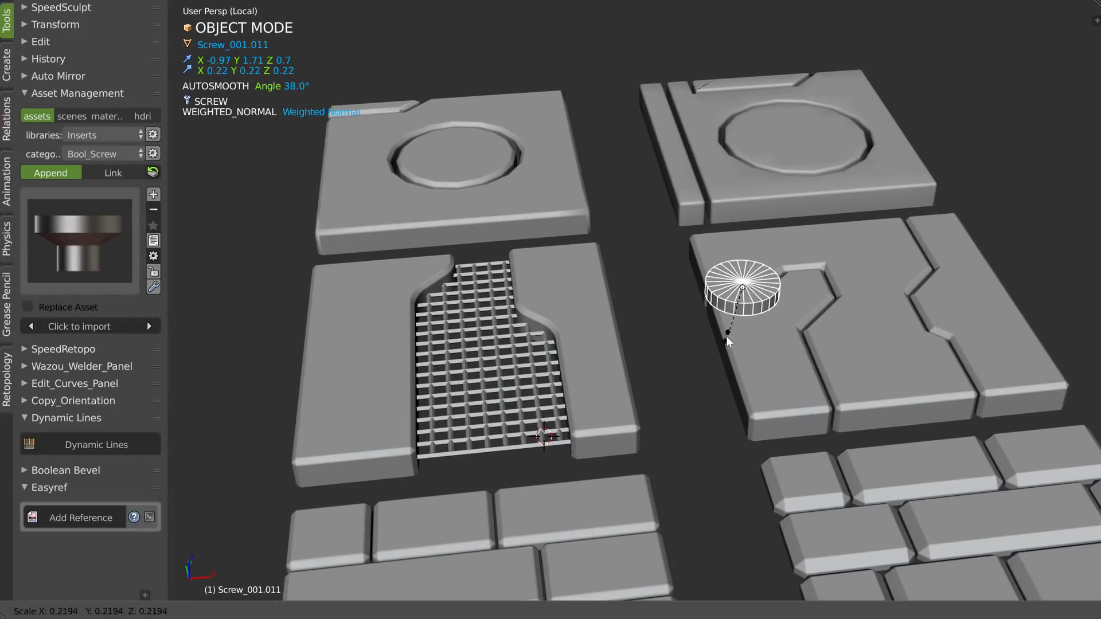
{"action": "left_click", "coordinate": [725, 332]}
{"action": "key", "text": "shift+Tab"}
{"action": "left_click", "coordinate": [768, 367]}
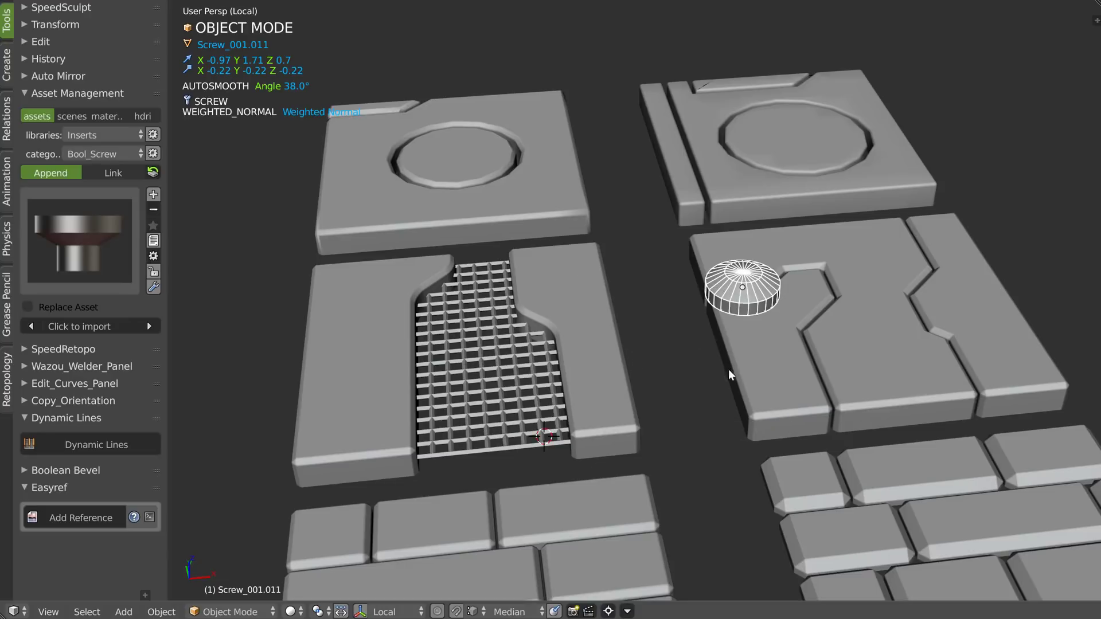
Step: Scale the trimmed screw head uniformly to about 0.2, flipping it flat-side up
{"action": "key", "text": "s"}
{"action": "key", "text": "ctrl"}
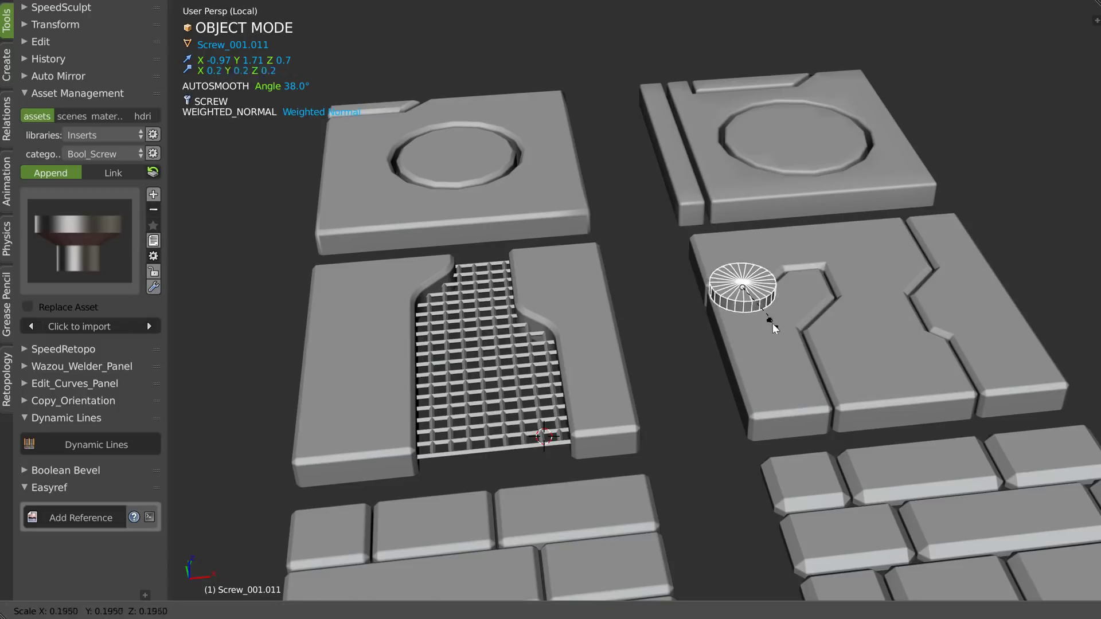
{"action": "left_click", "coordinate": [720, 335]}
{"action": "scroll", "coordinate": [718, 330], "scroll_direction": "up", "scroll_amount": 3}
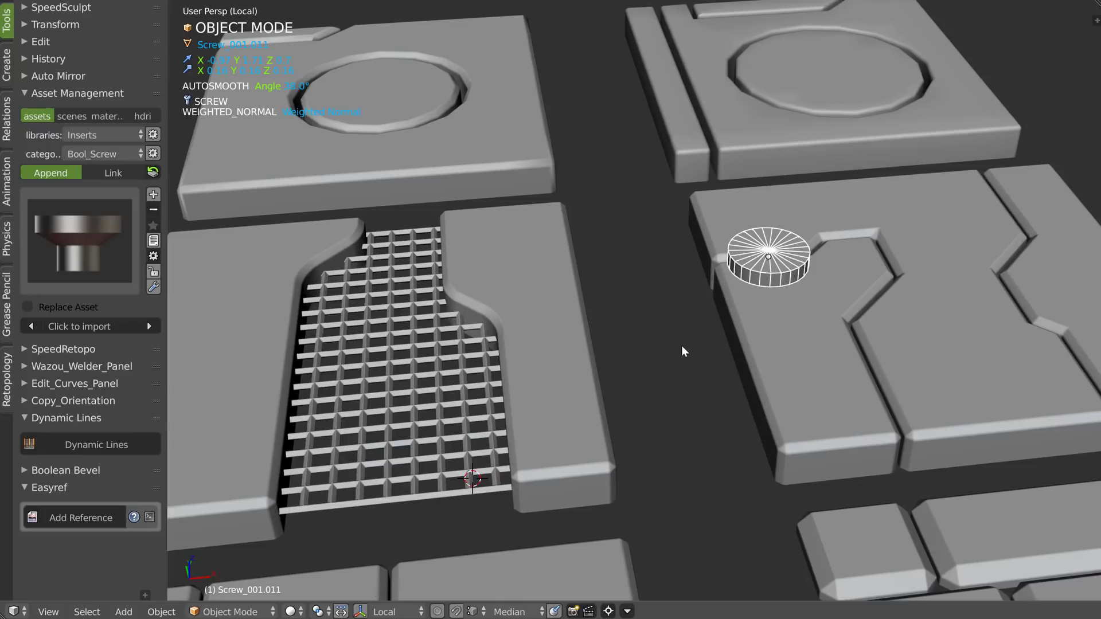
Step: Using snapping, move the screw head onto the front right corner of the panel with the grille and rescale it to fit
{"action": "key", "text": "ctrl+shift+Tab"}
{"action": "left_click", "coordinate": [743, 353]}
{"action": "key", "text": "ctrl+shift+Tab"}
{"action": "left_click", "coordinate": [790, 356]}
{"action": "key", "text": "g"}
{"action": "left_click", "coordinate": [577, 434]}
{"action": "key", "text": "s"}
{"action": "left_click", "coordinate": [691, 438]}
Step: Subtract the screw head from the grille panel with a boolean to cut a countersunk hole
{"action": "middle_click_drag", "start_coordinate": [559, 454], "coordinate": [649, 342], "text": "shift"}
{"action": "scroll", "coordinate": [629, 339], "scroll_direction": "up", "scroll_amount": 3}
{"action": "right_click", "coordinate": [649, 344], "text": "shift"}
{"action": "key", "text": "space"}
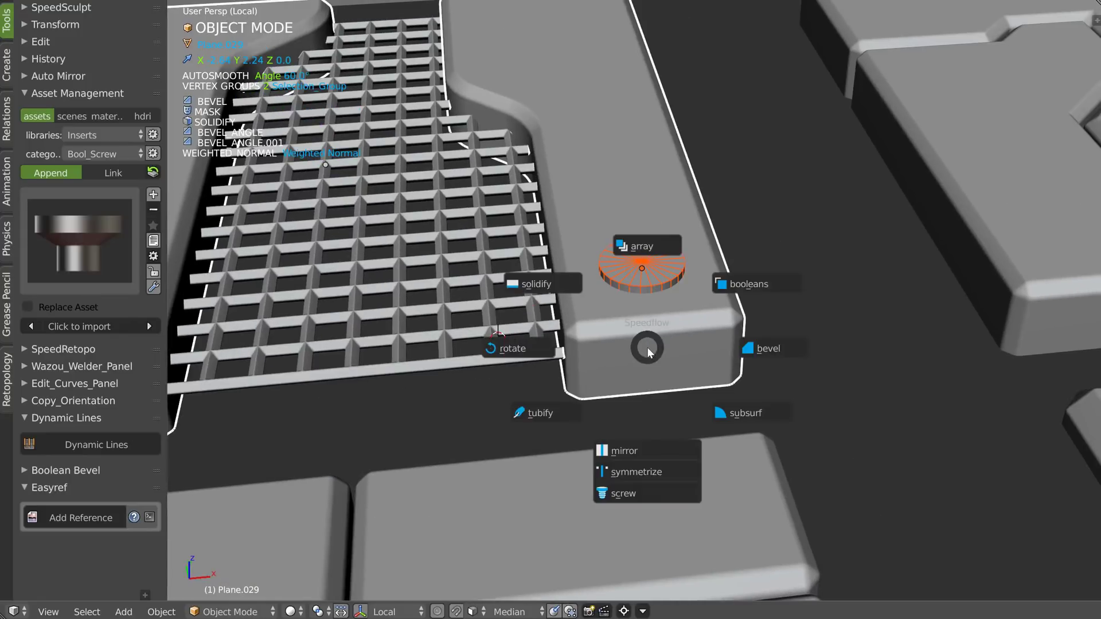
{"action": "left_click", "coordinate": [759, 287]}
{"action": "left_click", "coordinate": [760, 293]}
Step: Mirror the screw cutter on X and Y, using the grille panel as the mirror object
{"action": "scroll", "coordinate": [759, 302], "scroll_direction": "down", "scroll_amount": 5}
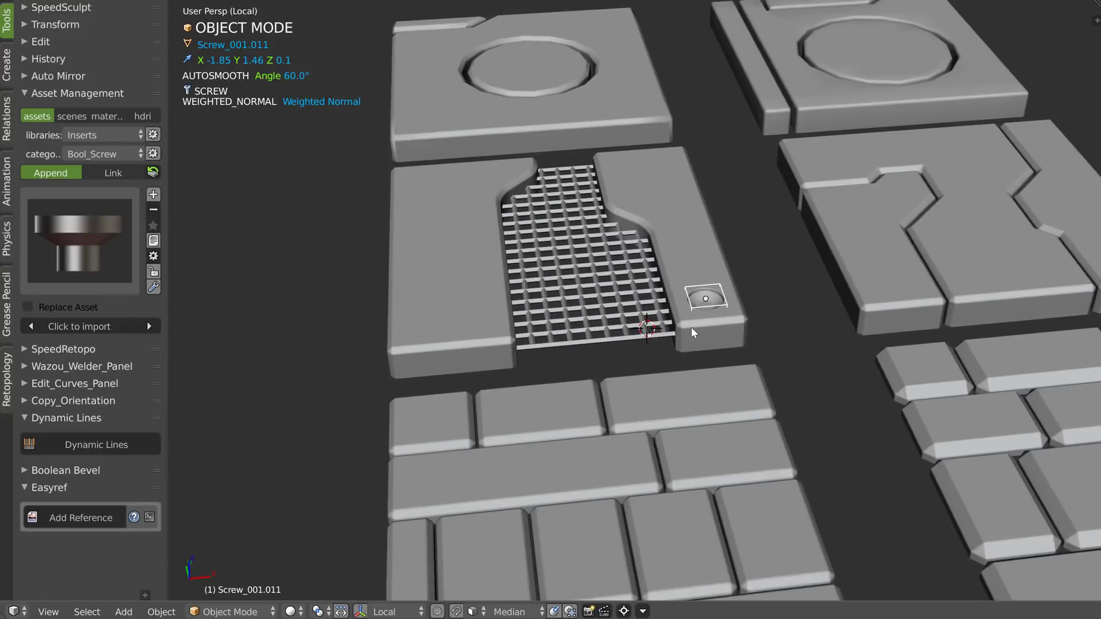
{"action": "key", "text": "shift+space"}
{"action": "left_click", "coordinate": [675, 434]}
{"action": "key", "text": "s"}
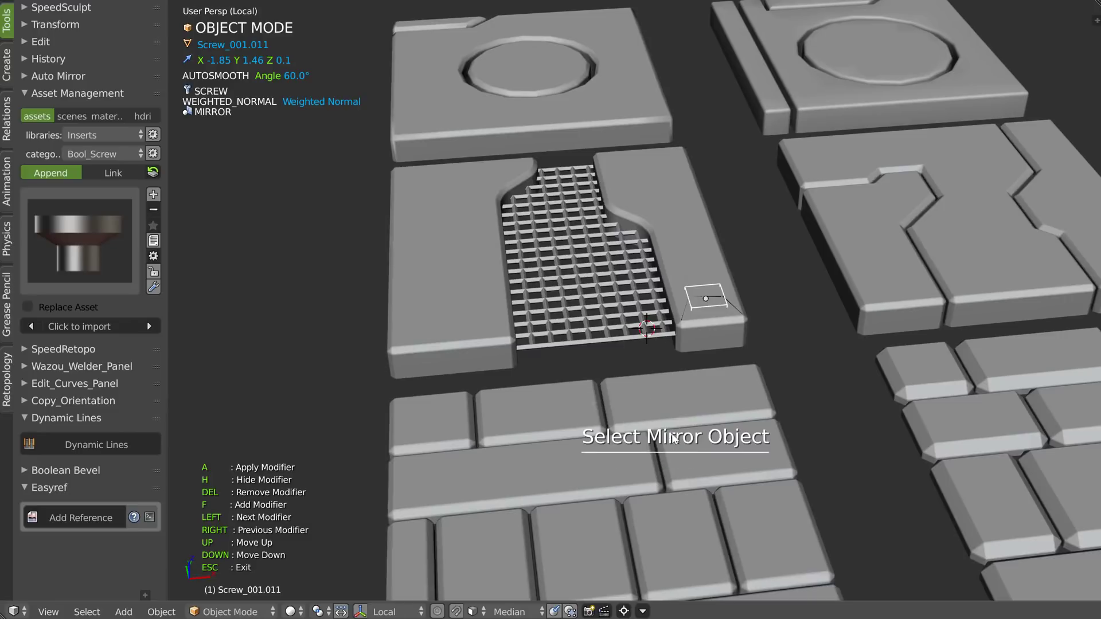
{"action": "left_click", "coordinate": [695, 337]}
{"action": "key", "text": "shift+y"}
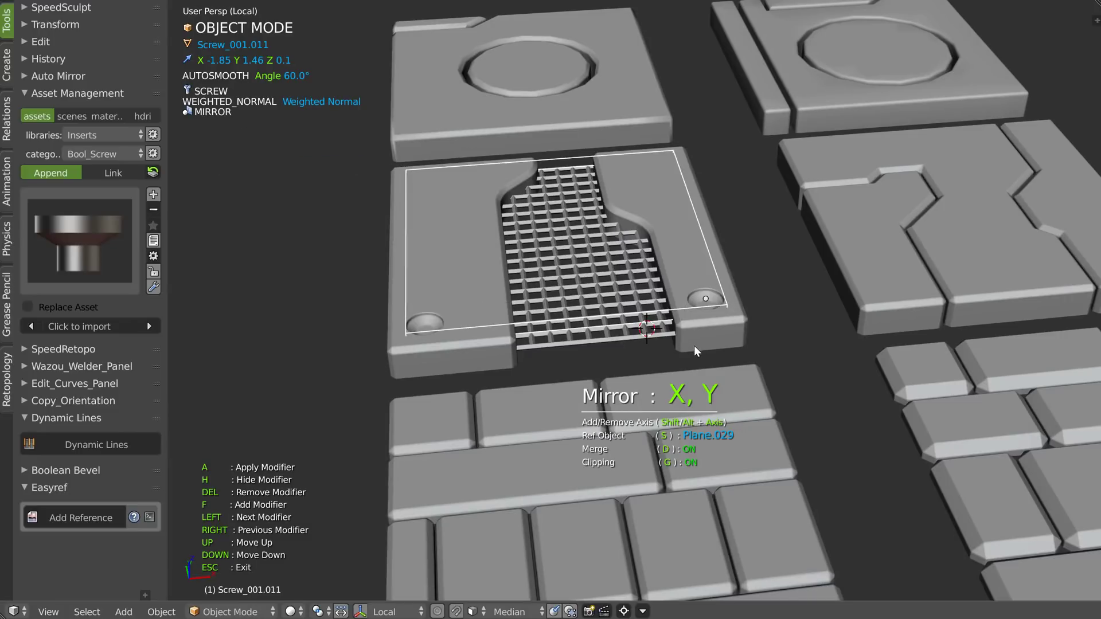
{"action": "key", "text": "Escape"}
Step: Reselect the screw cutter, edit its Screw modifier and hide the cutter
{"action": "right_click", "coordinate": [699, 339]}
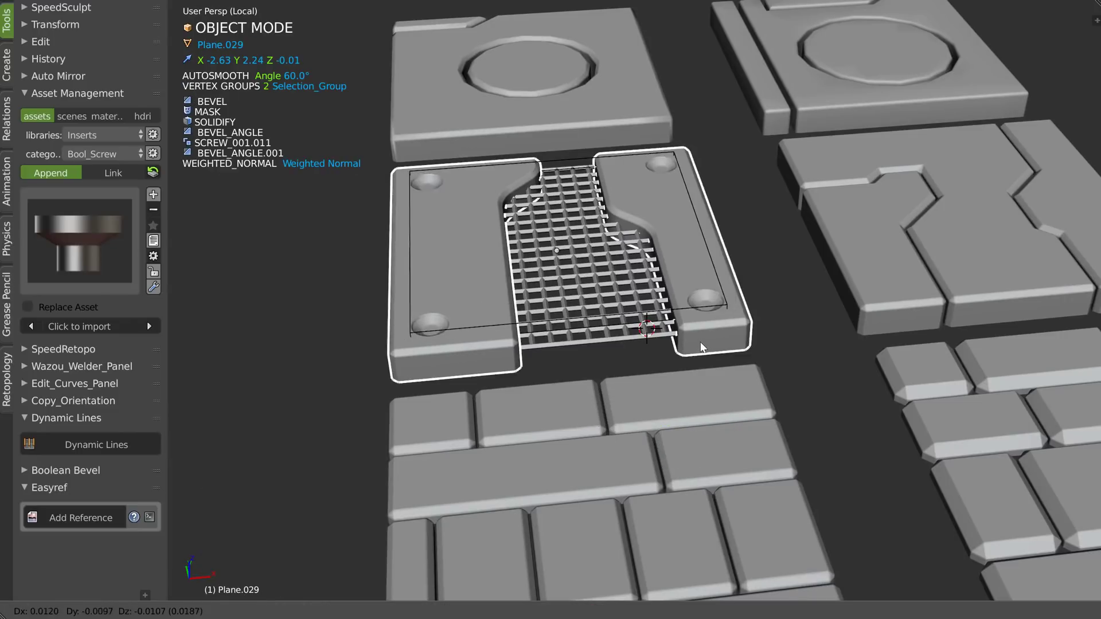
{"action": "right_click", "coordinate": [719, 277]}
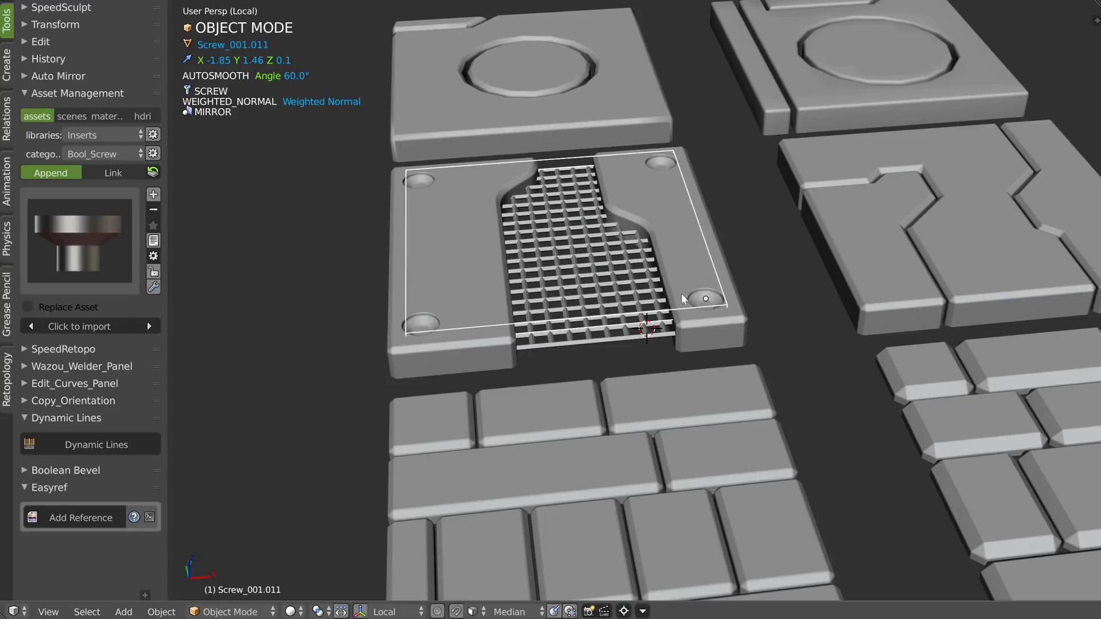
{"action": "scroll", "coordinate": [681, 294], "scroll_direction": "up", "scroll_amount": 6}
{"action": "scroll", "coordinate": [737, 281], "scroll_direction": "down", "scroll_amount": 6}
{"action": "scroll", "coordinate": [708, 352], "scroll_direction": "up", "scroll_amount": 6}
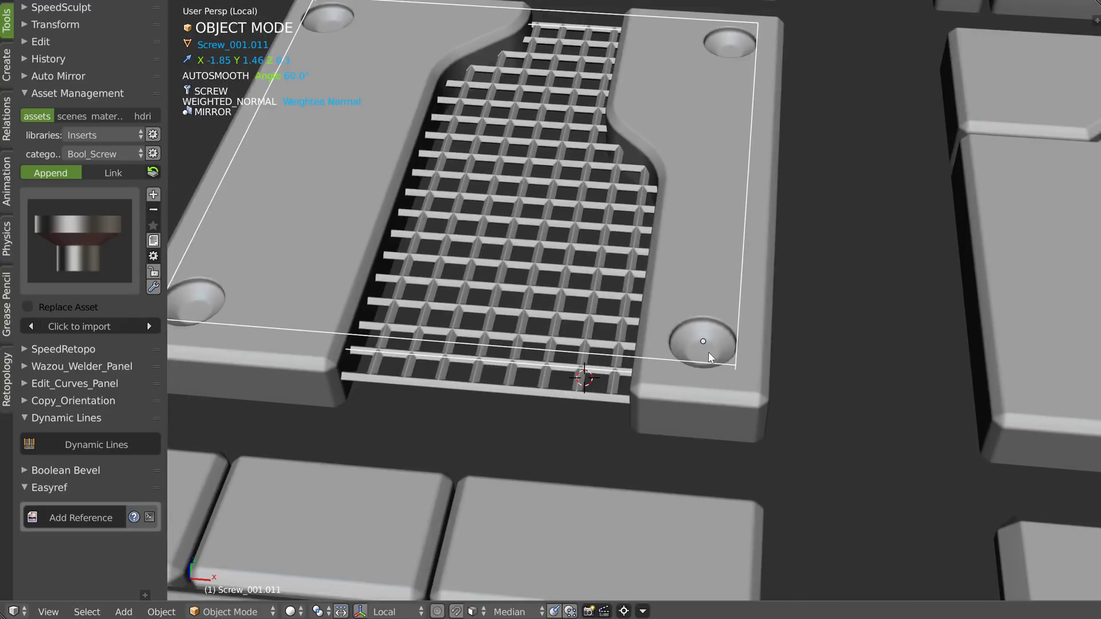
{"action": "scroll", "coordinate": [731, 287], "scroll_direction": "down", "scroll_amount": 1}
{"action": "key", "text": "space"}
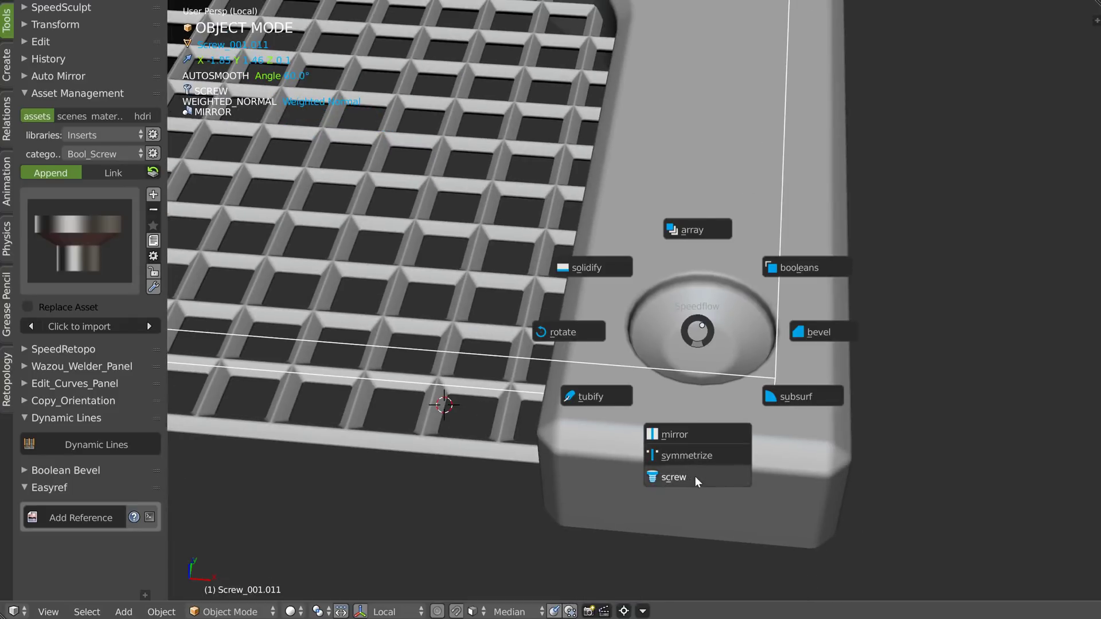
{"action": "left_click", "coordinate": [695, 476]}
{"action": "left_click", "coordinate": [1002, 424]}
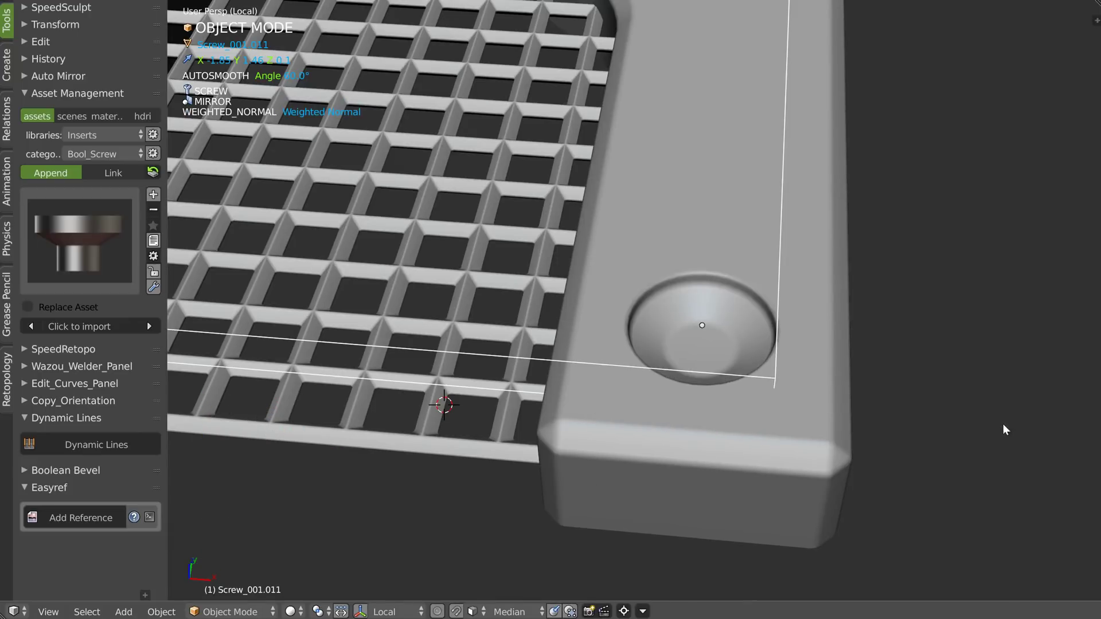
{"action": "key", "text": "h"}
Step: Add a plane above the grille at about X -2.67, Y 1.66, Z 0.54 and scale it down
{"action": "scroll", "coordinate": [711, 341], "scroll_direction": "down", "scroll_amount": 4}
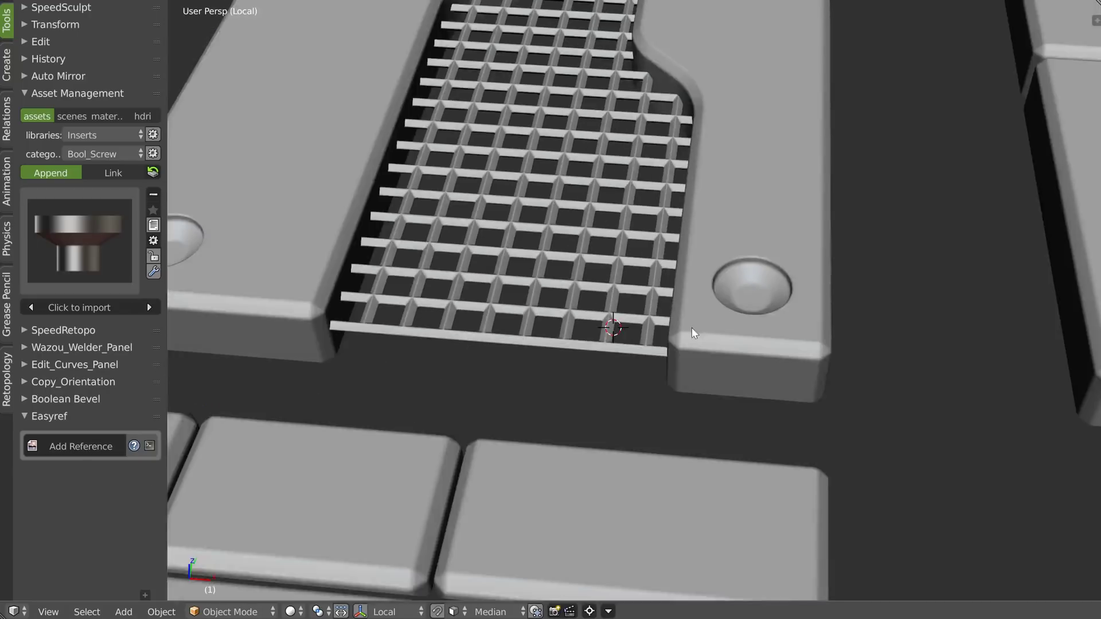
{"action": "middle_click_drag", "start_coordinate": [765, 193], "coordinate": [768, 318], "text": "shift"}
{"action": "scroll", "coordinate": [769, 317], "scroll_direction": "down", "scroll_amount": 2}
{"action": "mouse_move", "coordinate": [654, 307]}
{"action": "middle_mouse_down", "text": "shift"}
{"action": "mouse_move", "coordinate": [735, 365]}
{"action": "mouse_move", "coordinate": [656, 304]}
{"action": "middle_mouse_up", "text": "shift"}
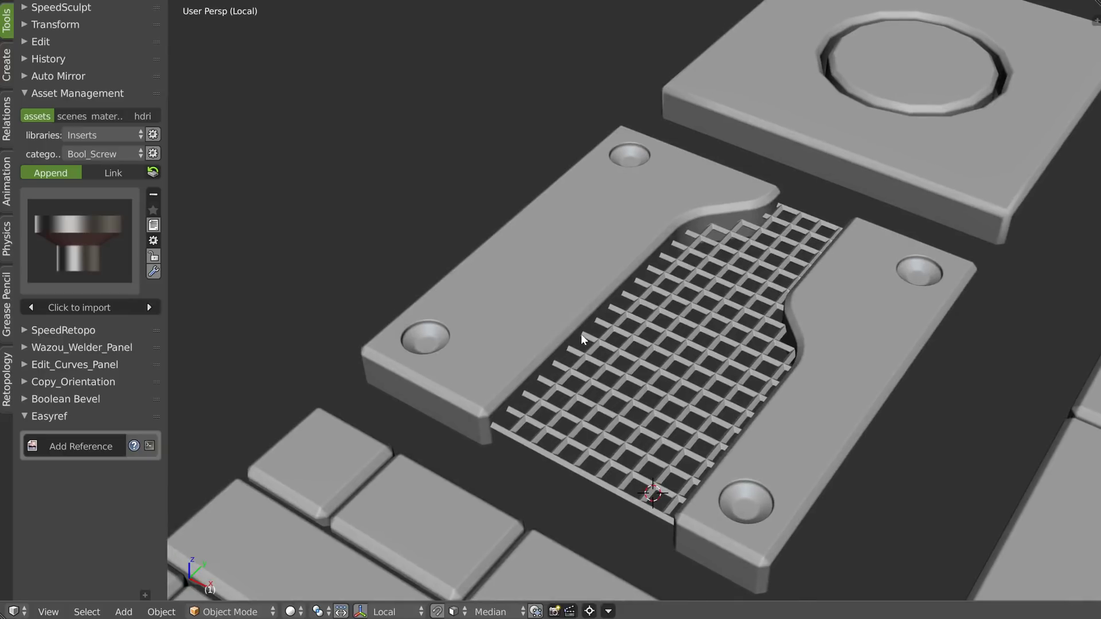
{"action": "key", "text": "shift+a"}
{"action": "left_click", "coordinate": [514, 487]}
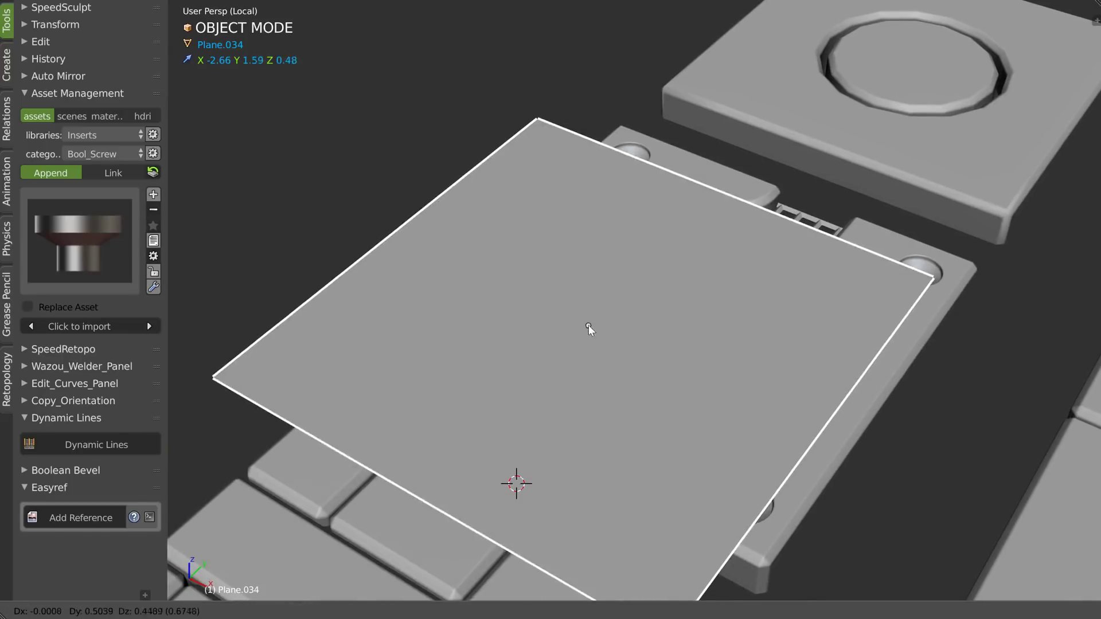
{"action": "key", "text": "s"}
{"action": "left_click", "coordinate": [631, 308]}
{"action": "middle_click_drag", "start_coordinate": [601, 291], "coordinate": [646, 322]}
{"action": "right_click", "coordinate": [636, 323]}
{"action": "left_click", "coordinate": [505, 390]}
{"action": "middle_click_drag", "start_coordinate": [510, 367], "coordinate": [568, 298]}
Step: Extend the plane's left edge over the left part of the panel in Edit Mode and return to Object Mode
{"action": "key", "text": "Tab"}
{"action": "left_click", "coordinate": [549, 316]}
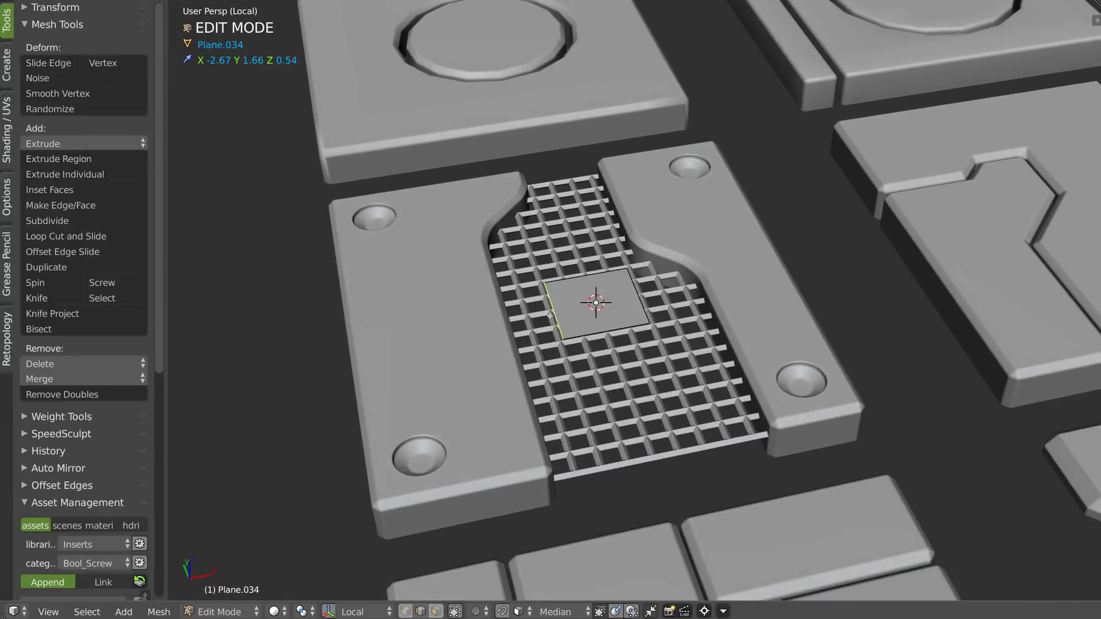
{"action": "key", "text": "e"}
{"action": "left_click", "coordinate": [444, 330]}
{"action": "middle_click_drag", "start_coordinate": [445, 329], "coordinate": [602, 315]}
{"action": "key", "text": "Tab"}
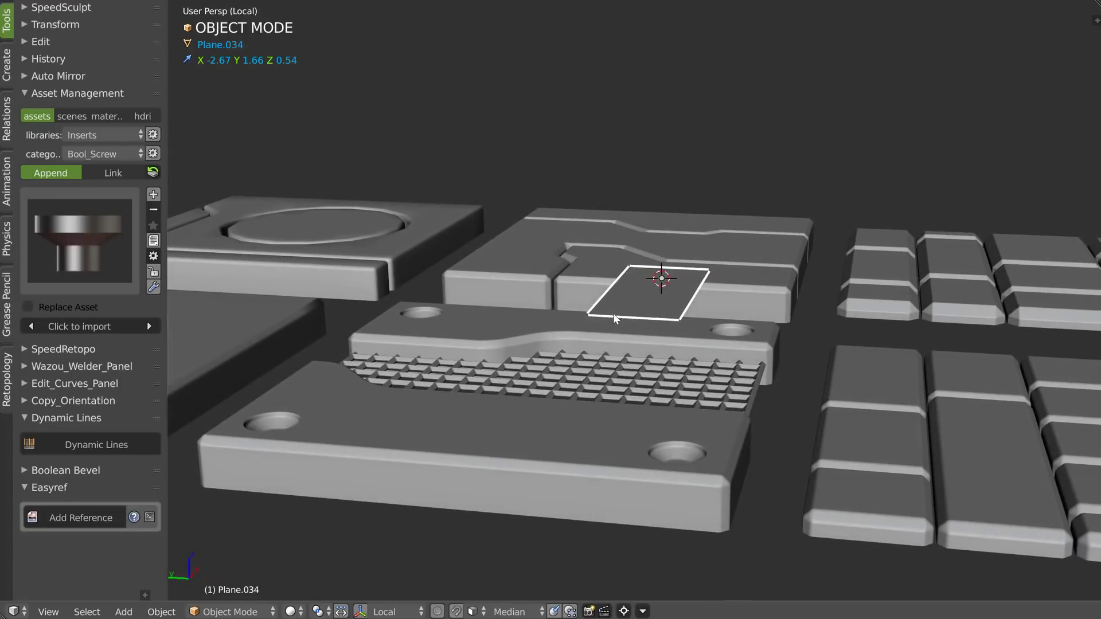
Step: Move the plane onto the panel's left part at about X -2.8, Y 1.82, Z 0.19 and reposition one side in Edit Mode
{"action": "key", "text": "g"}
{"action": "left_click", "coordinate": [572, 386]}
{"action": "middle_click_drag", "start_coordinate": [572, 386], "coordinate": [561, 285]}
{"action": "key", "text": "Tab"}
{"action": "left_click", "coordinate": [583, 365]}
{"action": "key", "text": "g"}
{"action": "middle_click_drag", "start_coordinate": [572, 380], "coordinate": [687, 371]}
{"action": "left_click", "coordinate": [685, 383]}
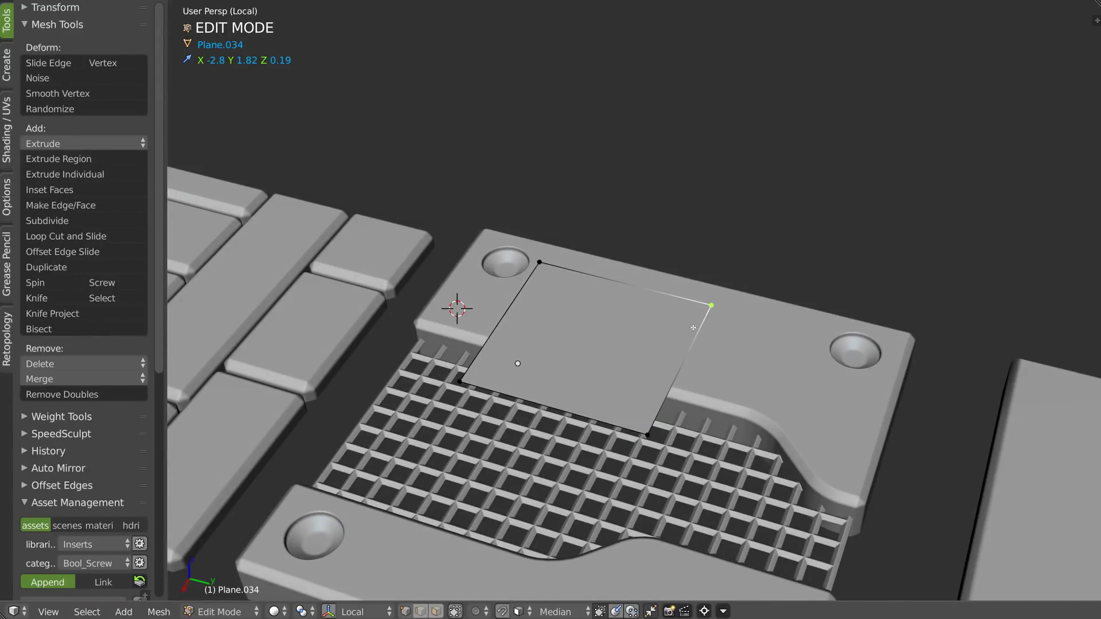
Step: Round one outer corner of the plane with a vertex-only bevel 0.24 wide with 6 segments
{"action": "key", "text": "space"}
{"action": "left_click", "coordinate": [803, 329]}
{"action": "left_click", "coordinate": [844, 337]}
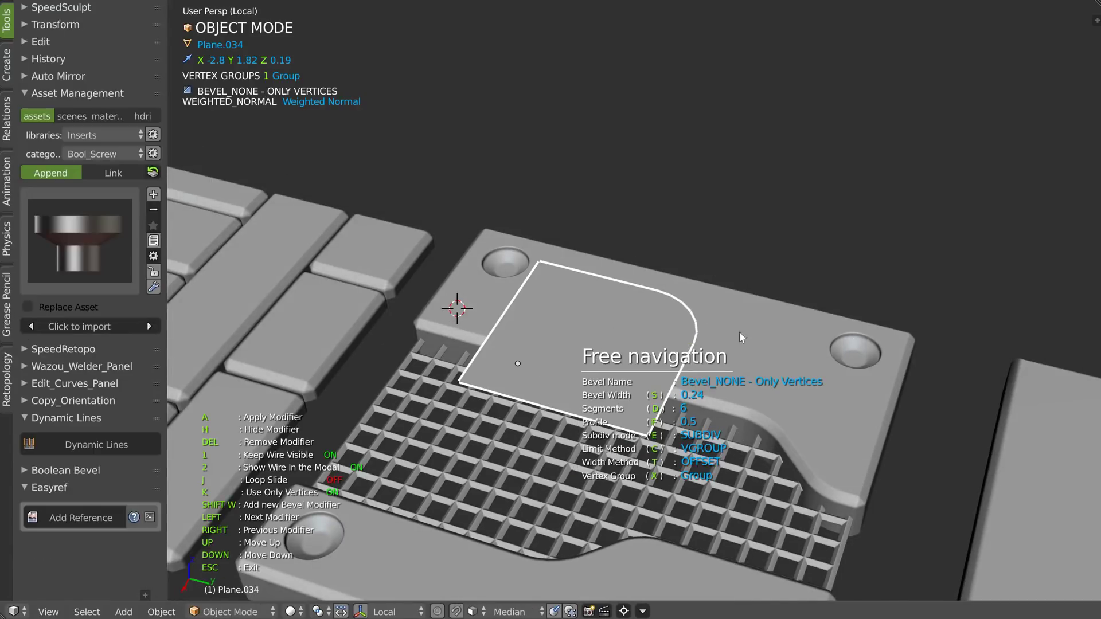
{"action": "key", "text": "Escape"}
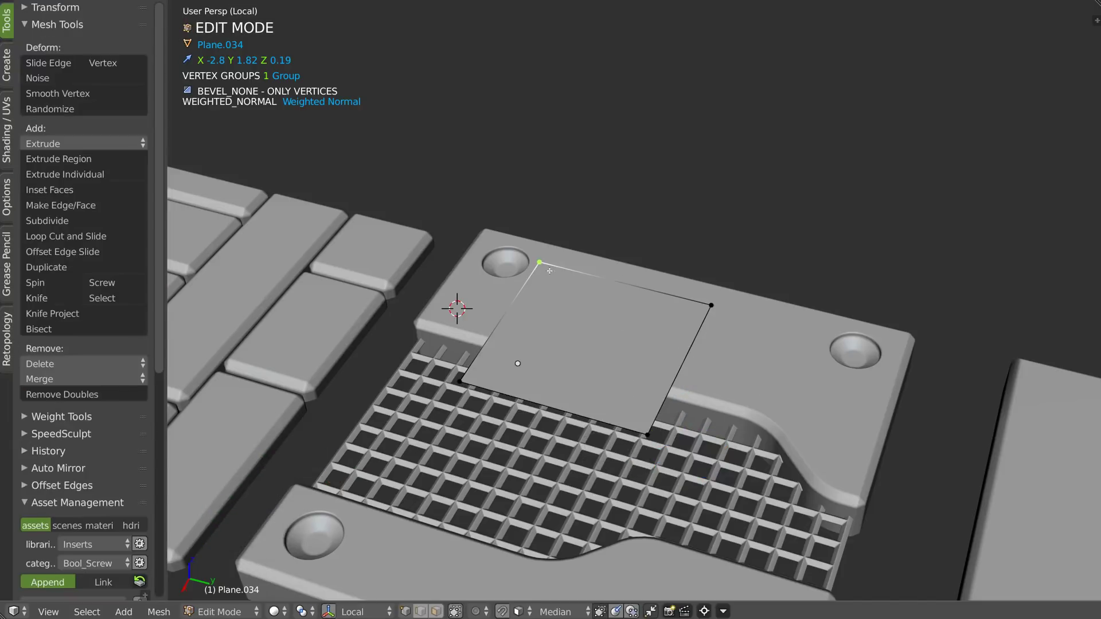
Step: Round the plane's other outer corner with a second, smaller vertex-only bevel
{"action": "key", "text": "space"}
{"action": "left_click", "coordinate": [682, 281]}
{"action": "key", "text": "n"}
{"action": "key", "text": "Escape"}
{"action": "key", "text": "Tab"}
Step: Add a Solidify modifier to thicken the rounded plane into a block
{"action": "key", "text": "shift+q"}
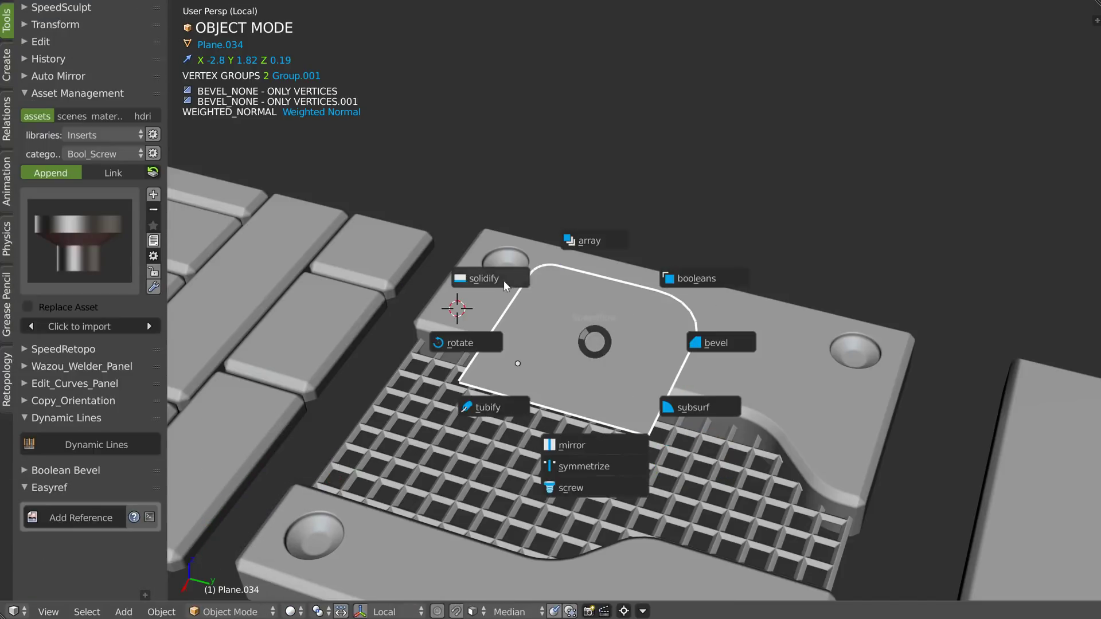
{"action": "left_click", "coordinate": [505, 281]}
{"action": "key", "text": "n"}
{"action": "key", "text": "n"}
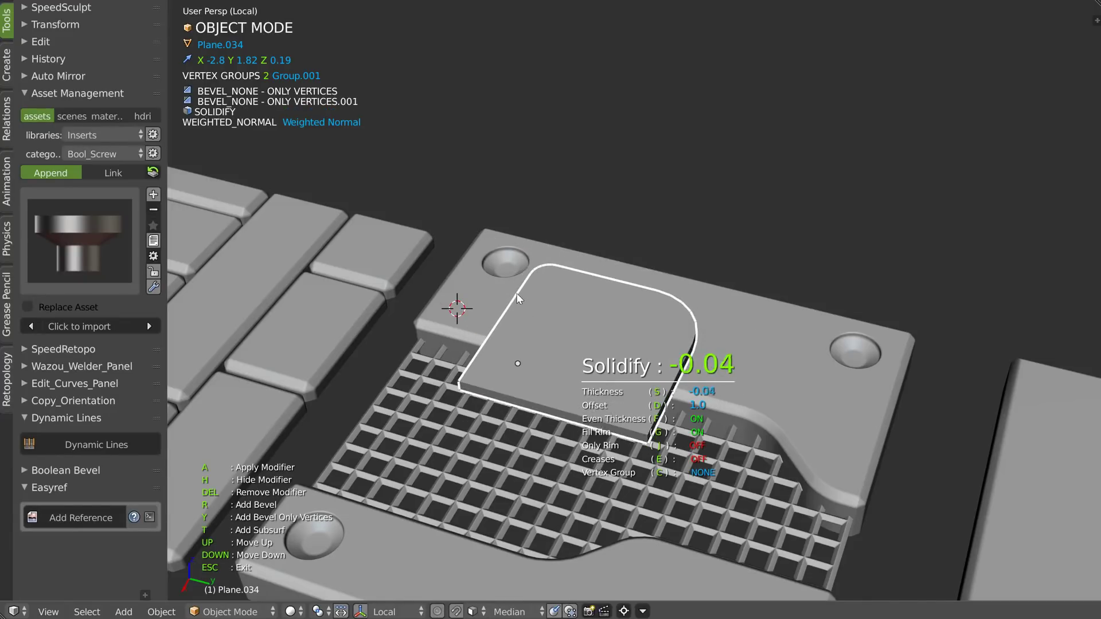
{"action": "left_click", "coordinate": [514, 294]}
{"action": "key", "text": "Escape"}
Step: Cut the rounded block into the left part of the grille panel with a boolean
{"action": "middle_click_drag", "start_coordinate": [516, 367], "coordinate": [552, 369]}
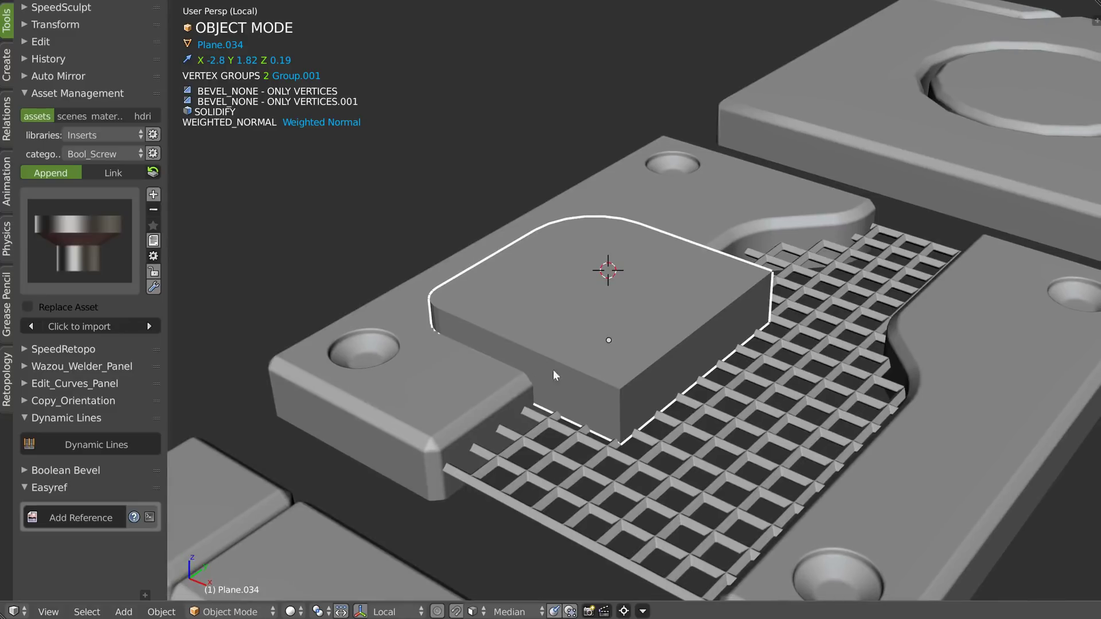
{"action": "left_click", "coordinate": [497, 393]}
{"action": "key", "text": "space"}
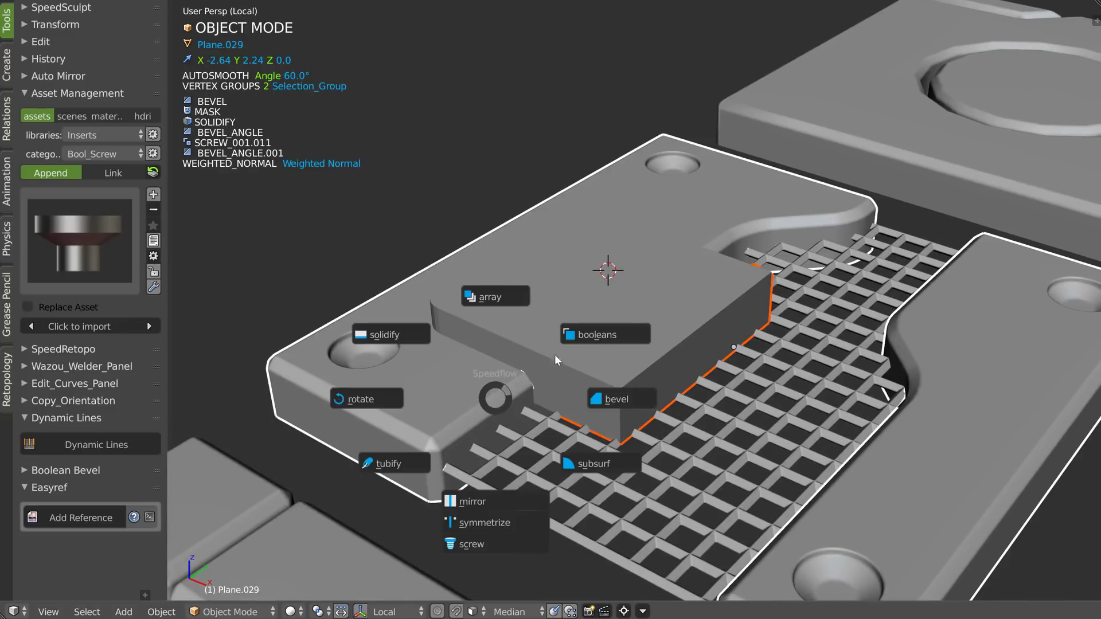
{"action": "left_click", "coordinate": [591, 333]}
{"action": "middle_click_drag", "start_coordinate": [589, 332], "coordinate": [635, 362]}
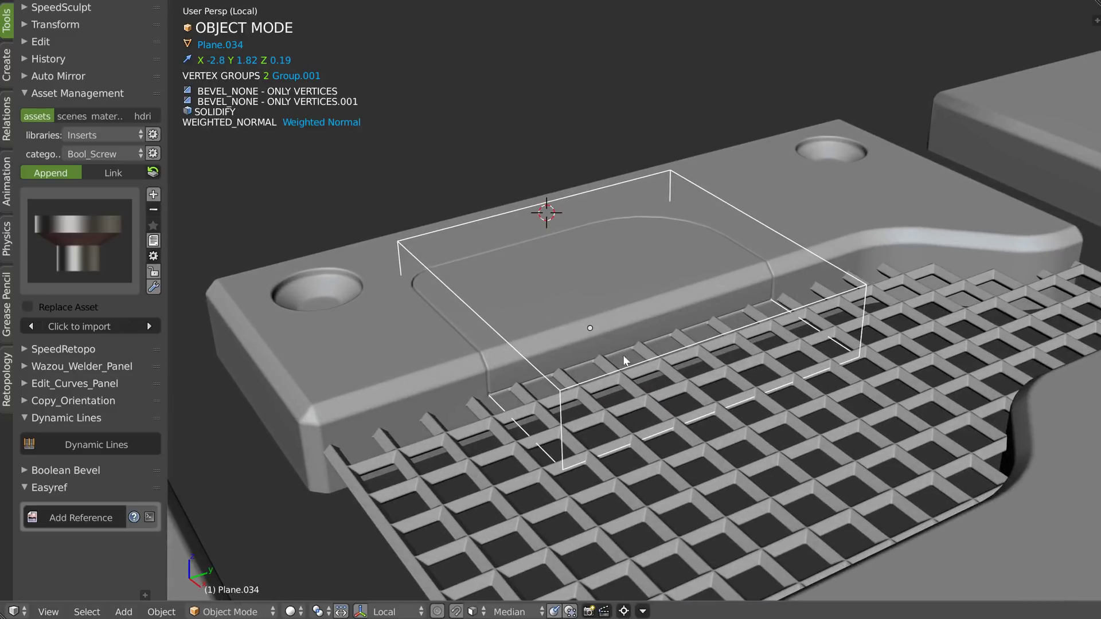
Step: Raise the rounded cutter along Z to about 0.22 to make the recess shallower
{"action": "key", "text": "g"}
{"action": "key", "text": "z"}
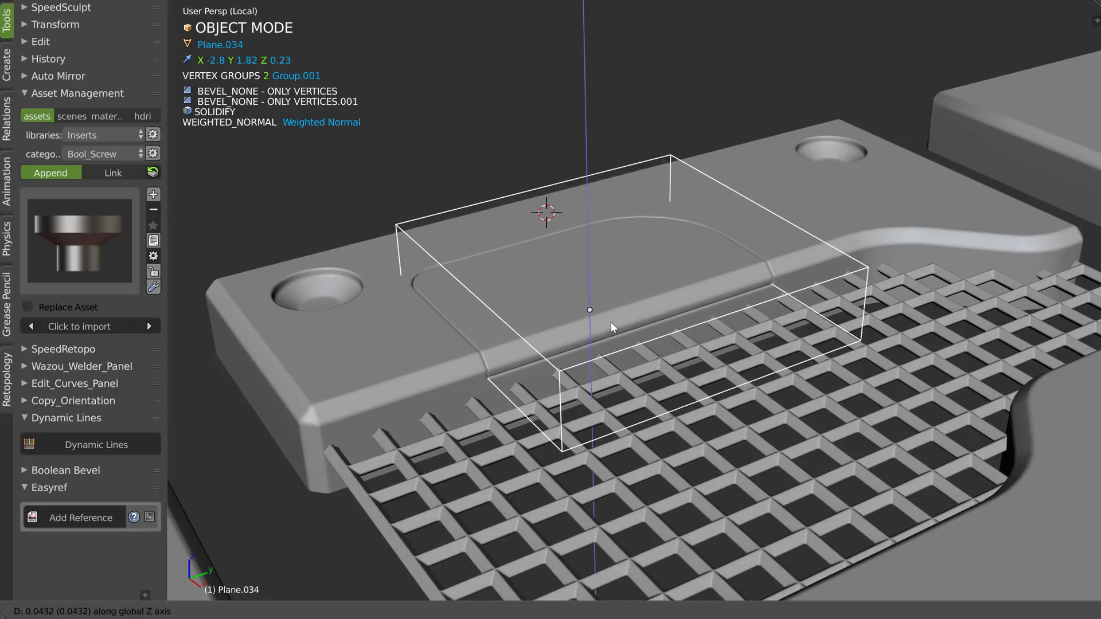
{"action": "left_click", "coordinate": [610, 327]}
Step: Set the cutter's larger corner bevel to a width of 0.3 with 14 segments
{"action": "middle_click_drag", "start_coordinate": [606, 333], "coordinate": [530, 291]}
{"action": "middle_click_drag", "start_coordinate": [745, 278], "coordinate": [691, 294]}
{"action": "key", "text": "space"}
{"action": "left_click", "coordinate": [801, 306]}
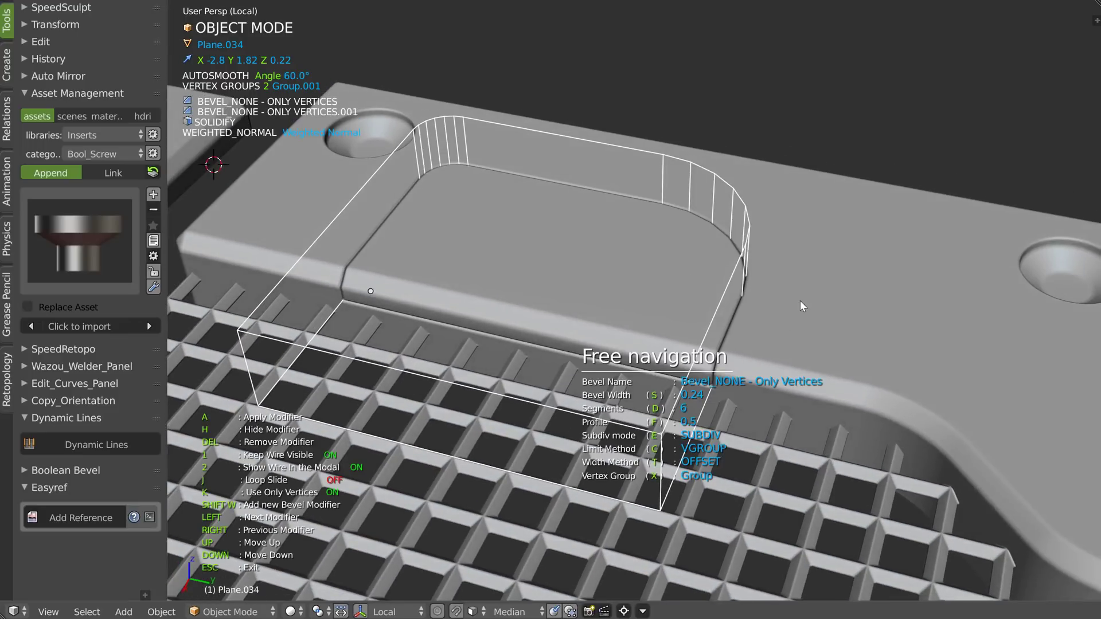
{"action": "key", "text": "s"}
{"action": "left_click", "coordinate": [742, 351]}
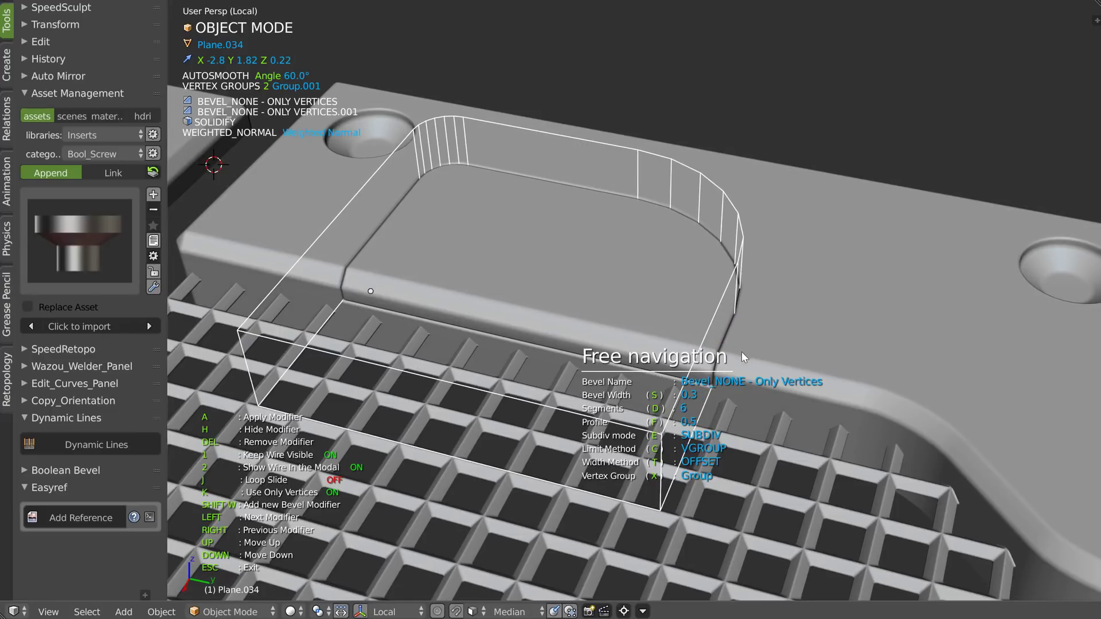
{"action": "key", "text": "f"}
{"action": "key", "text": "d"}
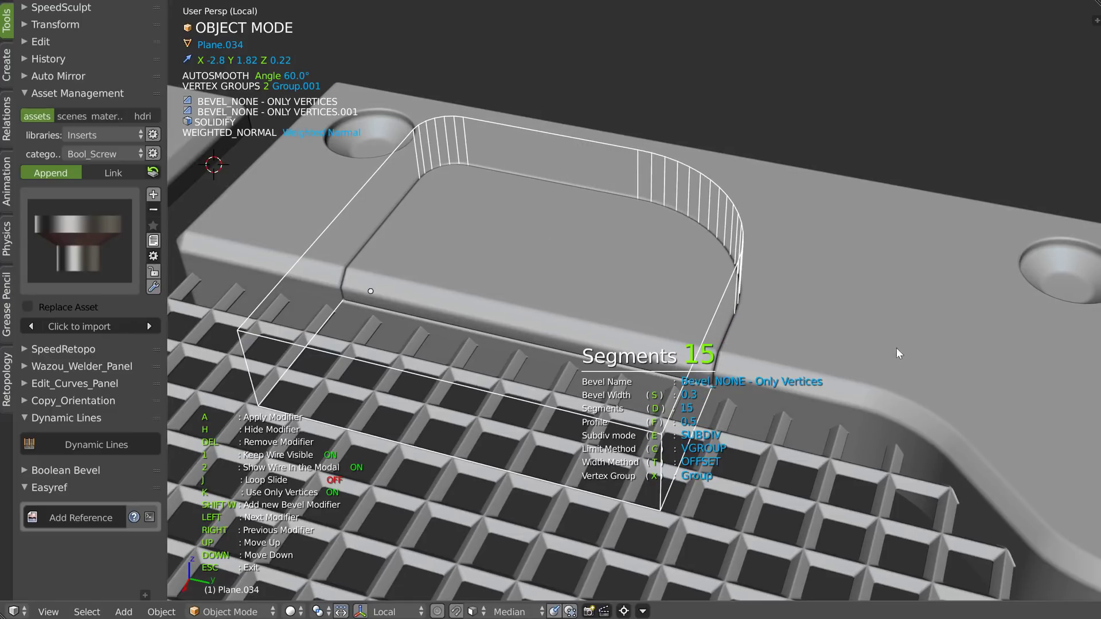
{"action": "left_click", "coordinate": [883, 348]}
Step: Add an angle-limited bevel 0.01 wide with several segments to the rounded cutter and hide the cutter
{"action": "mouse_move", "coordinate": [723, 361]}
{"action": "middle_mouse_down"}
{"action": "mouse_move", "coordinate": [716, 334]}
{"action": "mouse_move", "coordinate": [724, 353]}
{"action": "middle_mouse_up"}
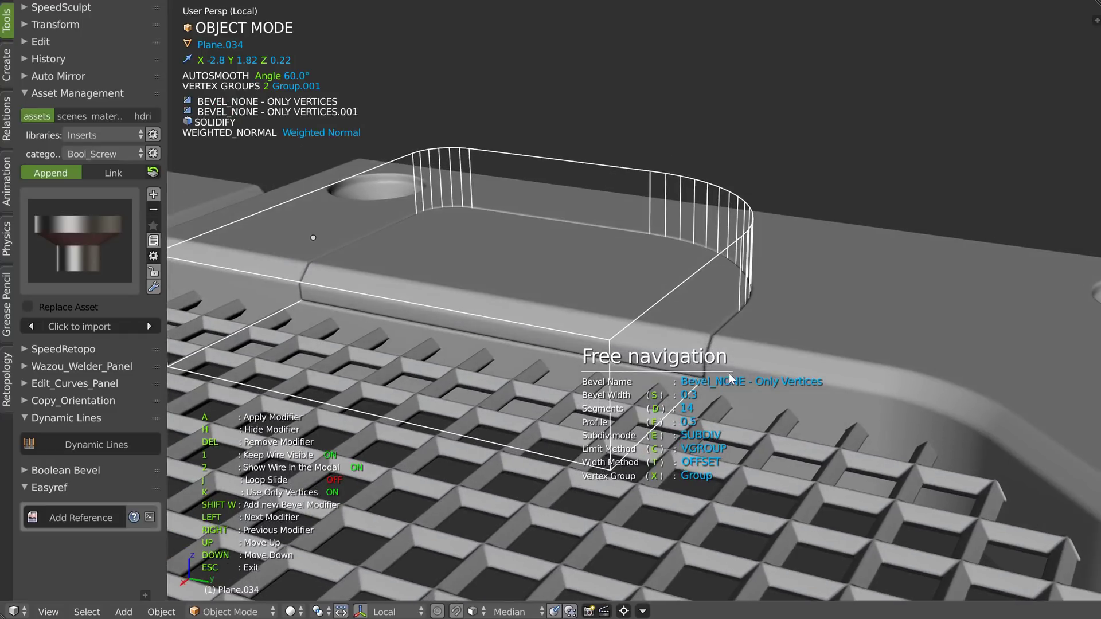
{"action": "key", "text": "shift+w"}
{"action": "left_click", "coordinate": [737, 369]}
{"action": "key", "text": "d"}
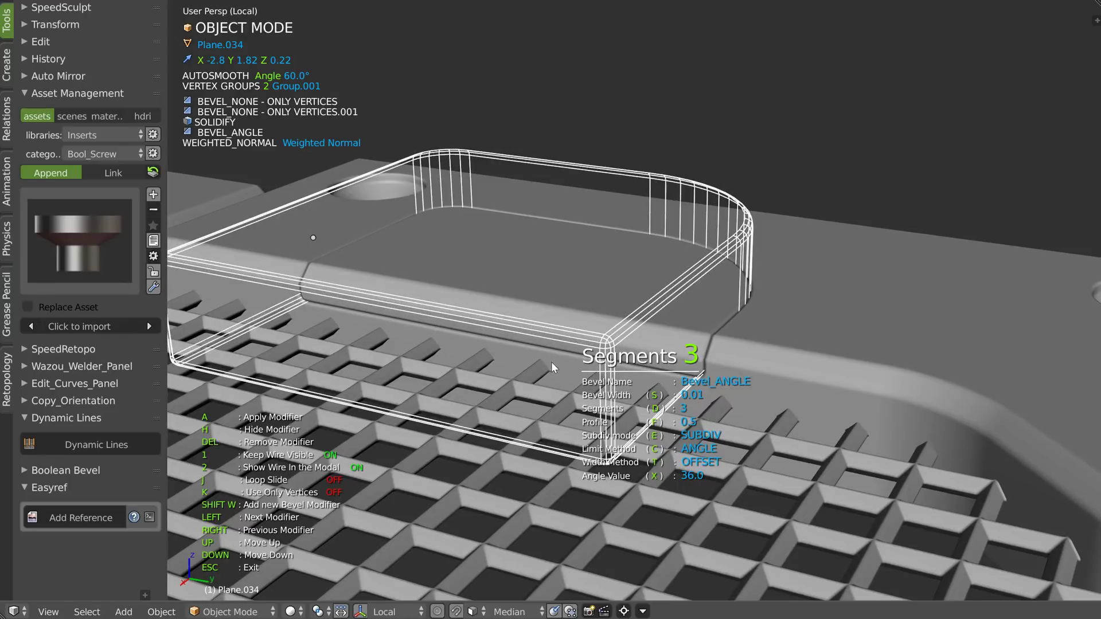
{"action": "left_click", "coordinate": [618, 364]}
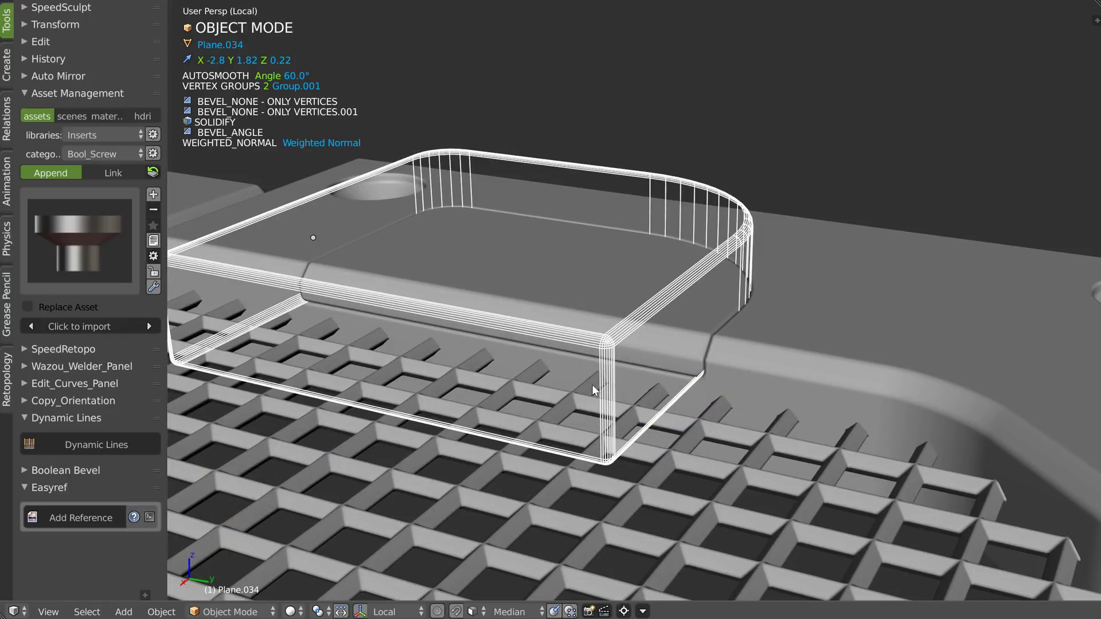
{"action": "key", "text": "h"}
Step: Add a cube above the grille panel and scale it uniformly to about 0.18
{"action": "middle_click_drag", "start_coordinate": [612, 356], "coordinate": [519, 319]}
{"action": "scroll", "coordinate": [704, 300], "scroll_direction": "down", "scroll_amount": 3}
{"action": "middle_click_drag", "start_coordinate": [778, 381], "coordinate": [547, 364]}
{"action": "middle_click_drag", "start_coordinate": [745, 311], "coordinate": [562, 310]}
{"action": "right_click", "coordinate": [627, 288]}
{"action": "left_click", "coordinate": [521, 460]}
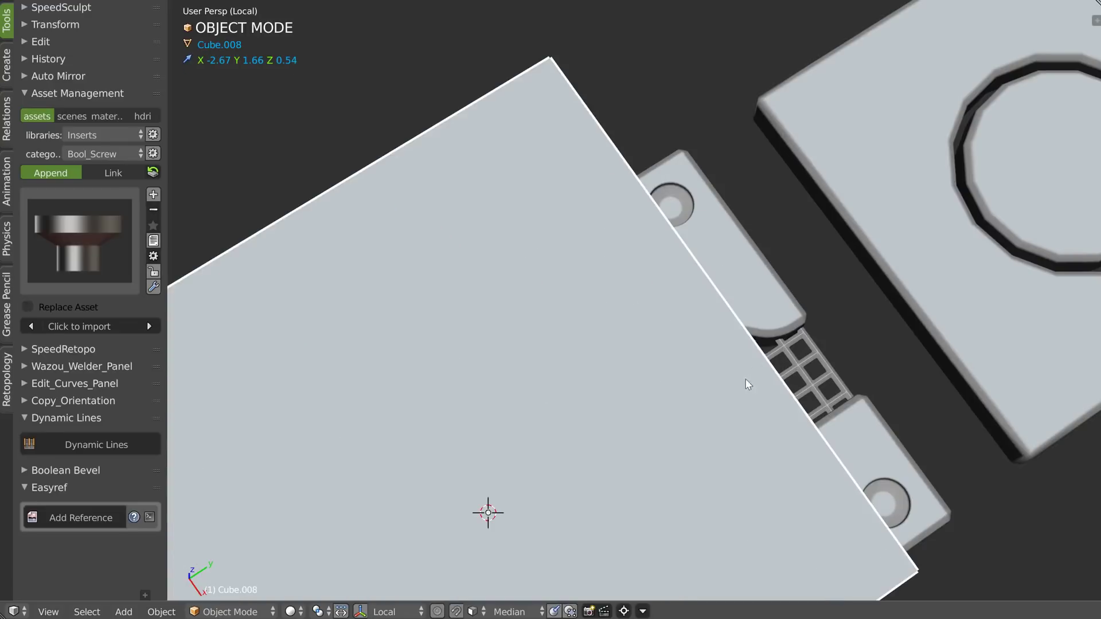
{"action": "key", "text": "s"}
{"action": "left_click", "coordinate": [503, 463]}
Step: From the top view, move the cube over the panel's right part, about X -1.86, Y 1.92, and scale it along X to about 0.41
{"action": "key", "text": "KP_7"}
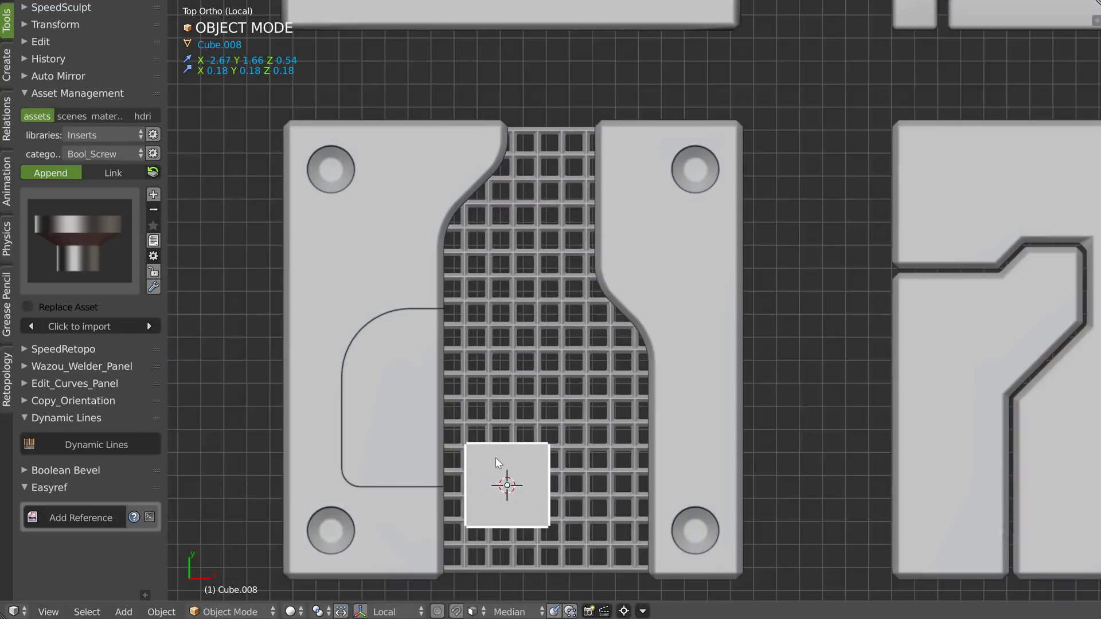
{"action": "key", "text": "g"}
{"action": "left_click", "coordinate": [679, 407]}
{"action": "key", "text": "s"}
{"action": "key", "text": "x"}
{"action": "left_click", "coordinate": [798, 406]}
Step: Lower the stretched cube along Z to about -0.04 so that it passes through the grille panel's right part
{"action": "middle_click_drag", "start_coordinate": [798, 406], "coordinate": [630, 283]}
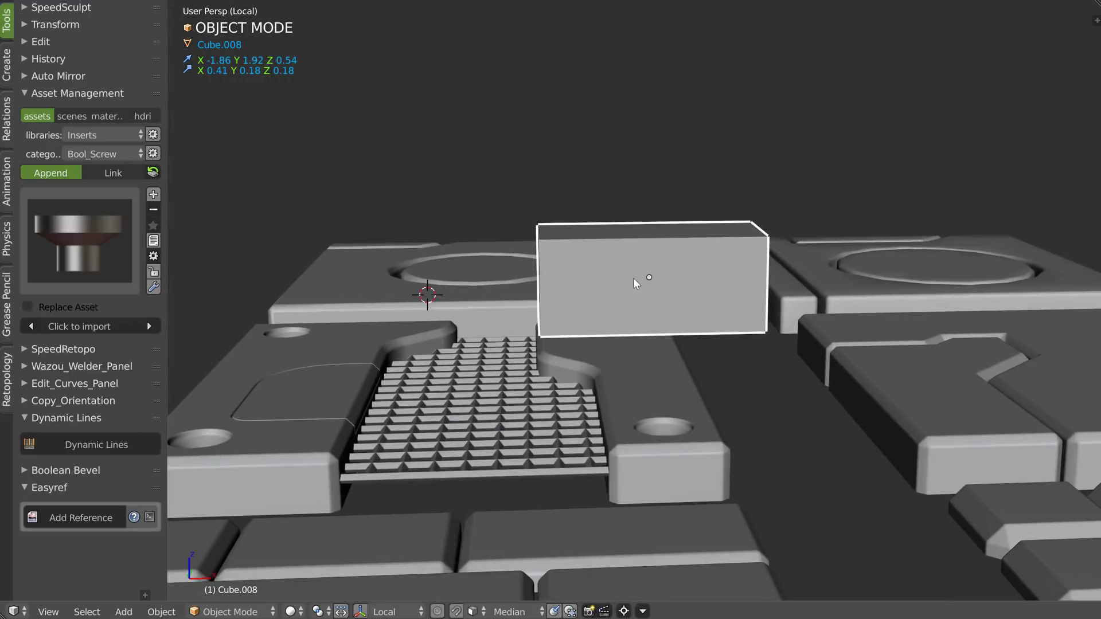
{"action": "key", "text": "g"}
{"action": "key", "text": "z"}
{"action": "left_click", "coordinate": [627, 421]}
Step: Slice the panel with the cube using a rebool cut that splits off the overlapping piece
{"action": "right_click", "coordinate": [623, 479], "text": "shift"}
{"action": "key", "text": "space"}
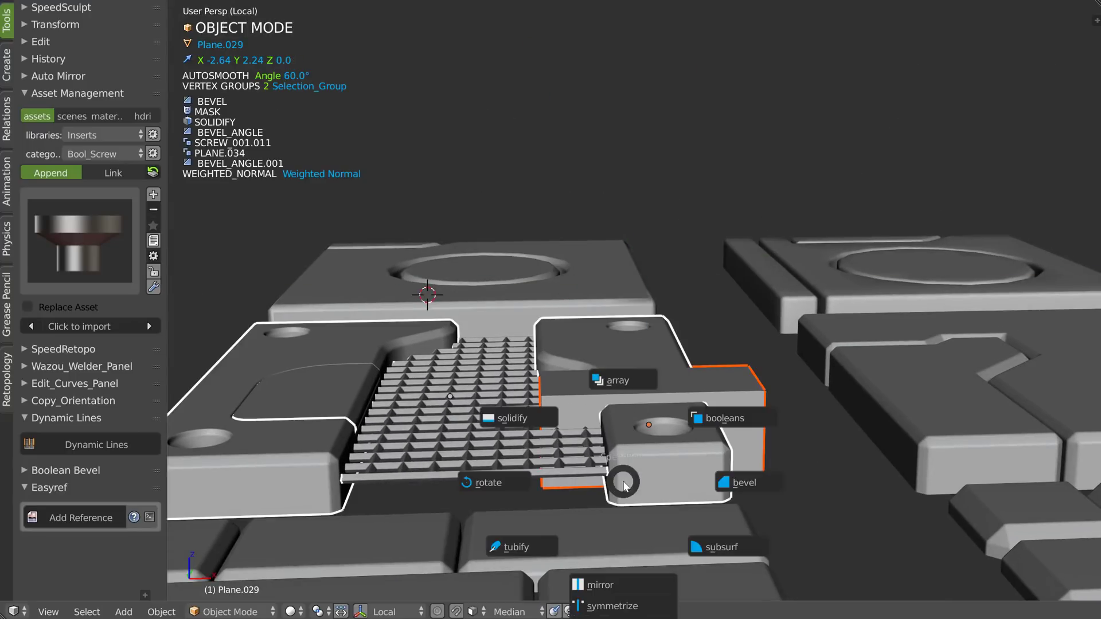
{"action": "left_click", "coordinate": [725, 418]}
{"action": "middle_click_drag", "start_coordinate": [724, 417], "coordinate": [687, 373]}
{"action": "scroll", "coordinate": [698, 435], "scroll_direction": "up", "scroll_amount": 5}
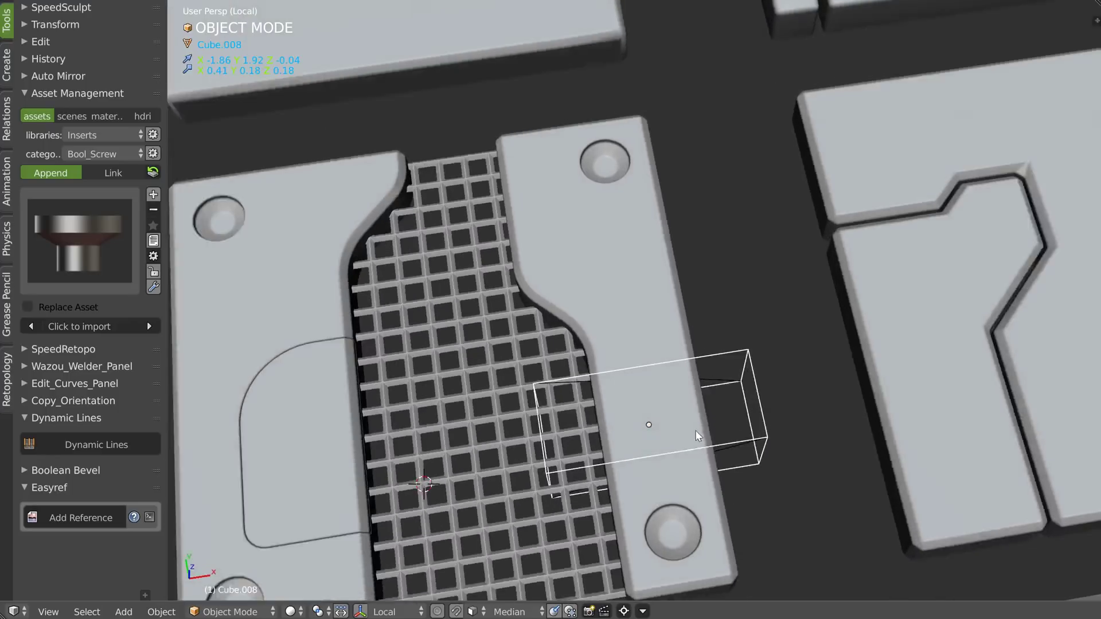
Step: Move the cube's intersect boolean above Solidify in the split-off piece's modifier stack
{"action": "scroll", "coordinate": [698, 436], "scroll_direction": "down", "scroll_amount": 3}
{"action": "right_click", "coordinate": [666, 332]}
{"action": "scroll", "coordinate": [666, 331], "scroll_direction": "up", "scroll_amount": 3}
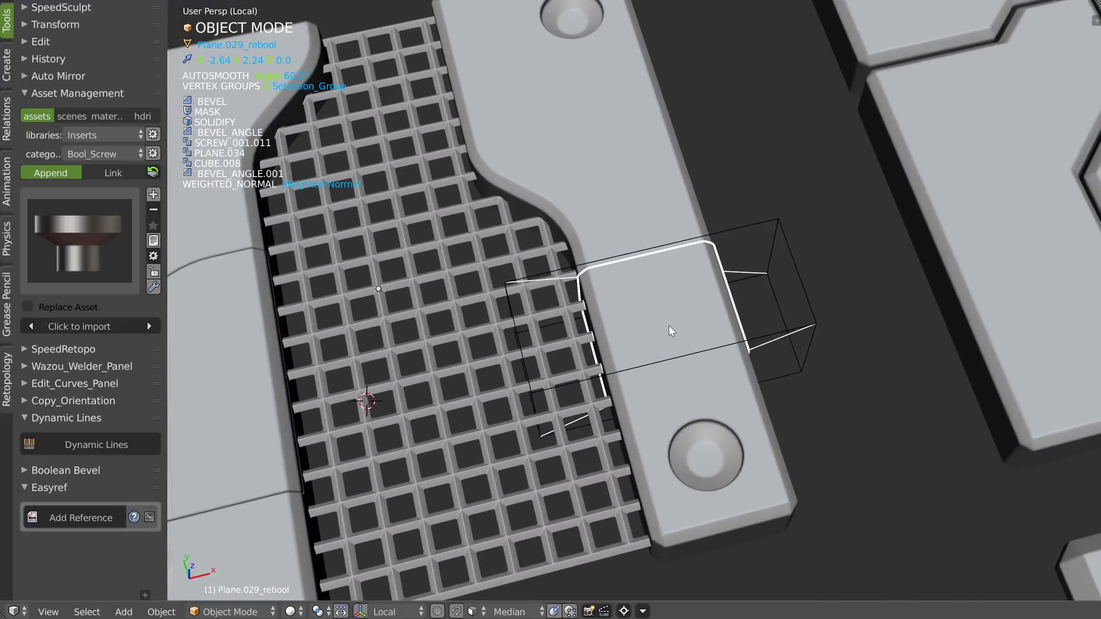
{"action": "key", "text": "space"}
{"action": "left_click", "coordinate": [767, 270]}
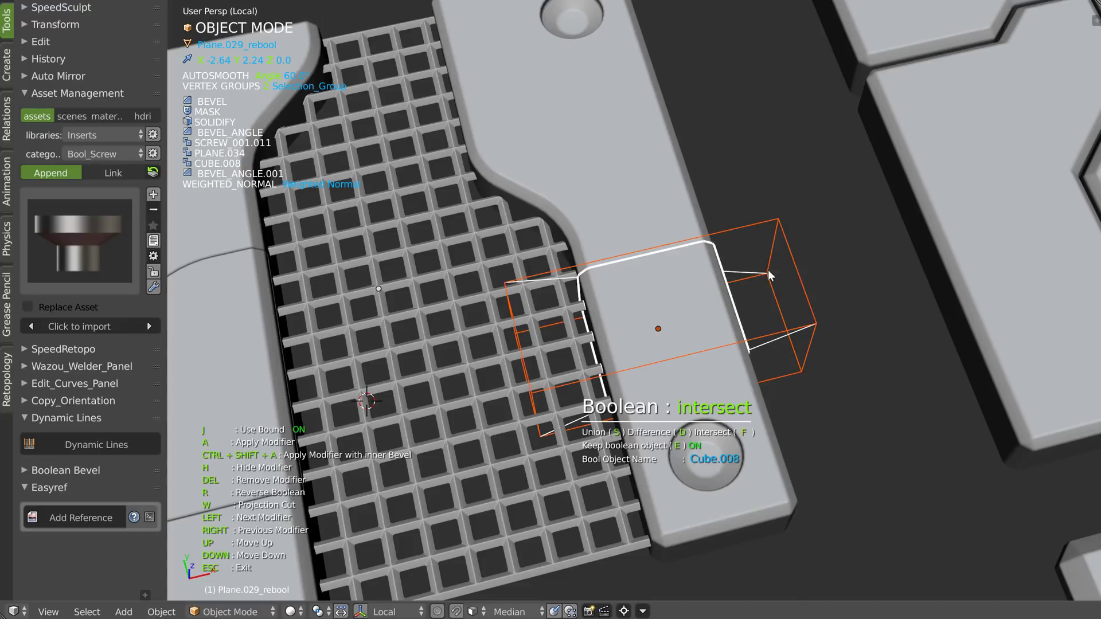
{"action": "key", "text": "Up"}
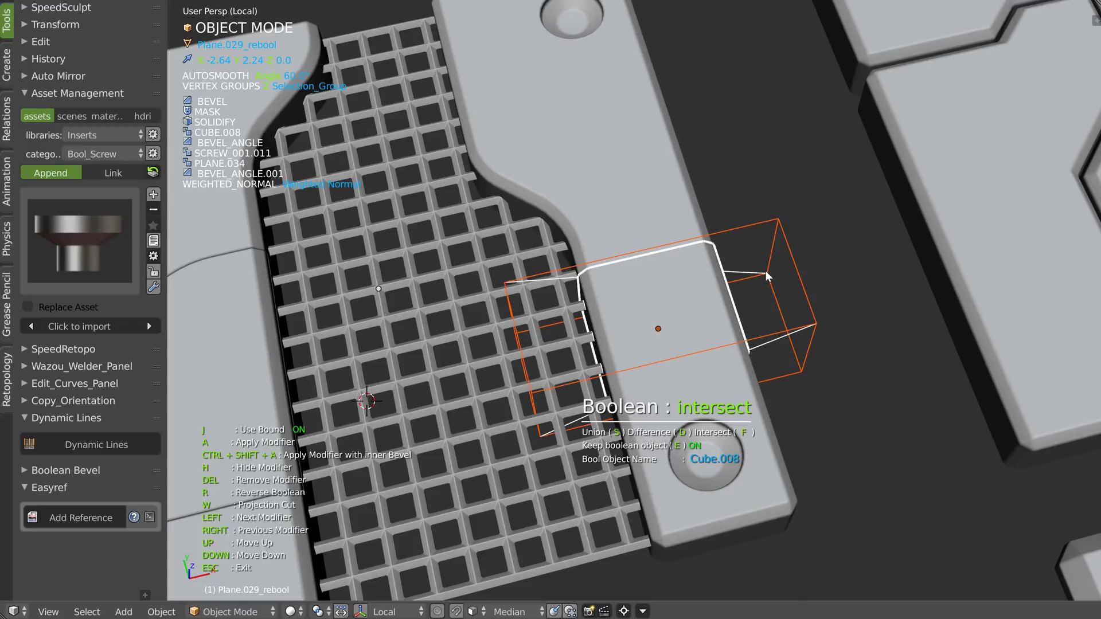
{"action": "key", "text": "Up"}
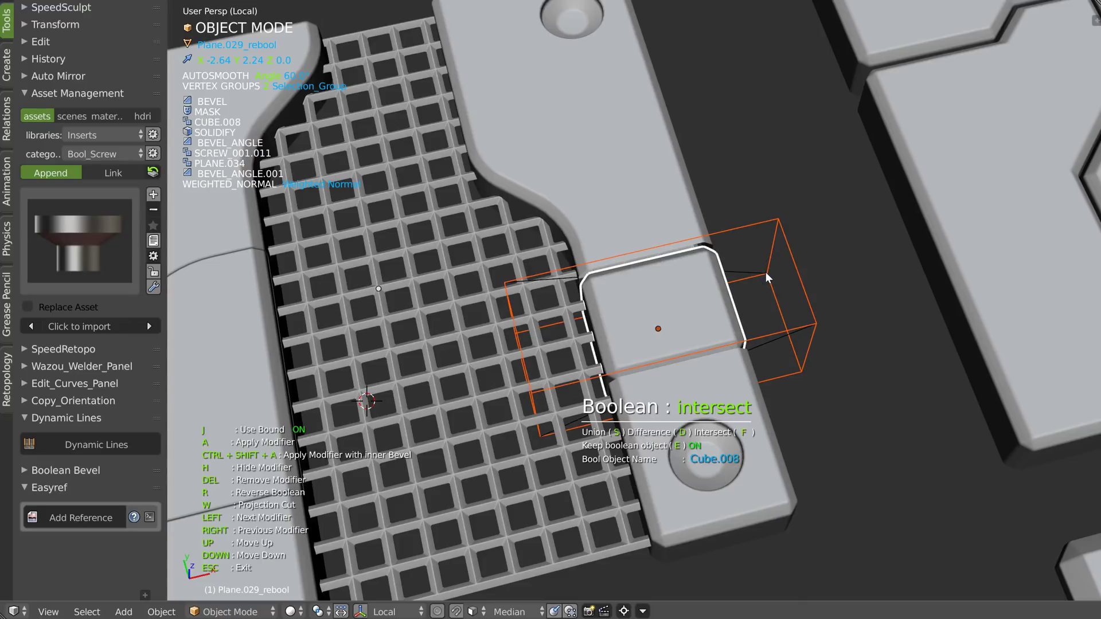
{"action": "key", "text": "Escape"}
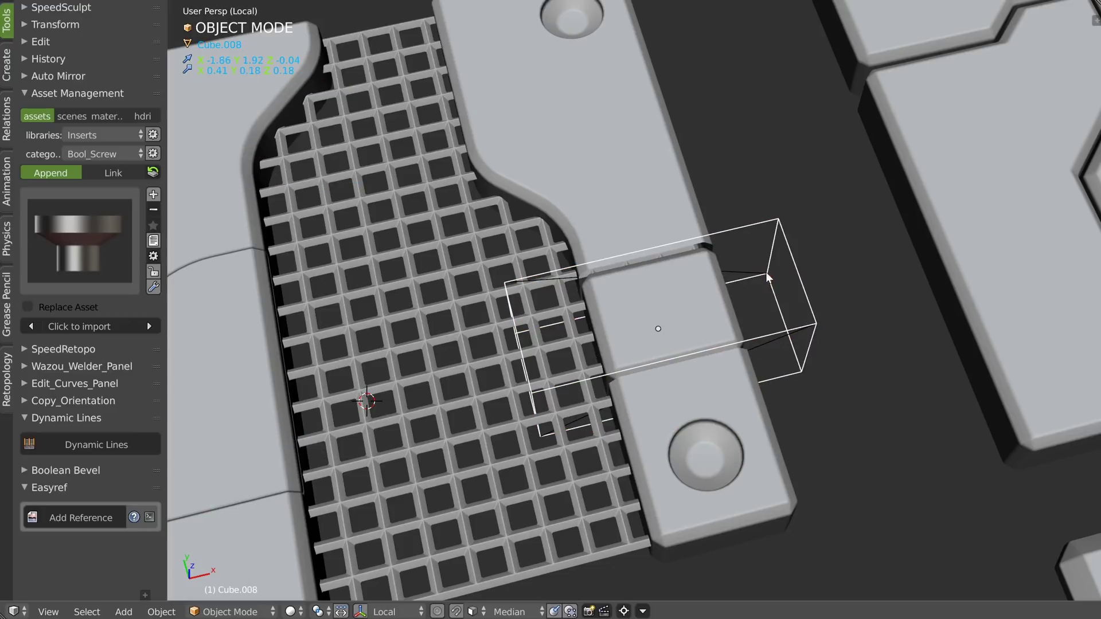
Step: Move the cube's difference boolean above Solidify in the main panel's modifier stack and hide the cube cutter
{"action": "right_click", "coordinate": [754, 403]}
{"action": "key", "text": "space"}
{"action": "left_click", "coordinate": [846, 339]}
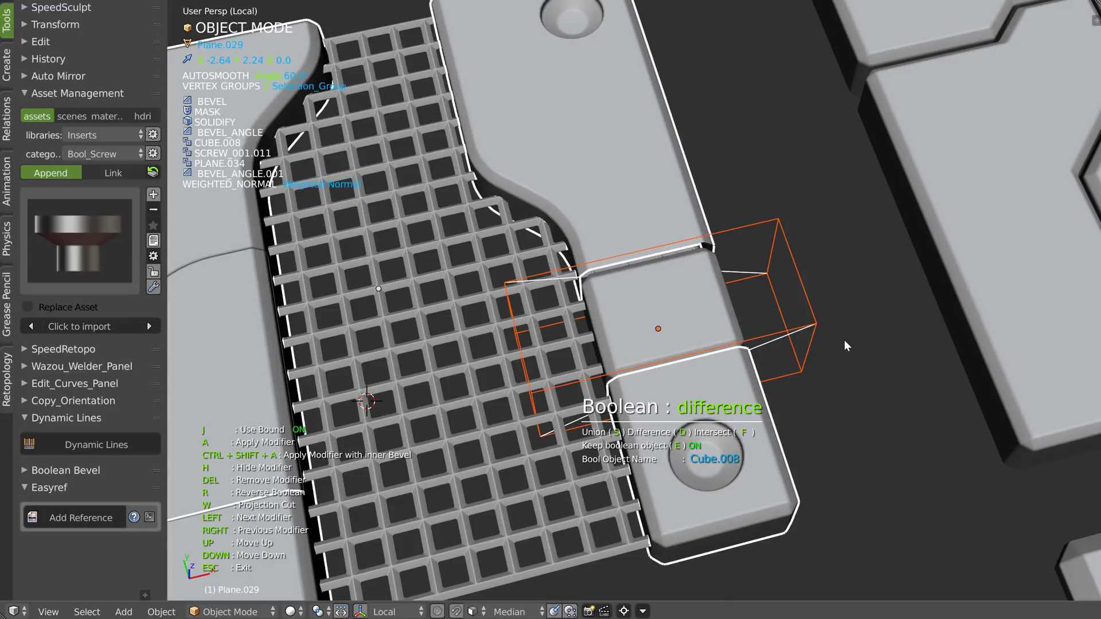
{"action": "key", "text": "Escape"}
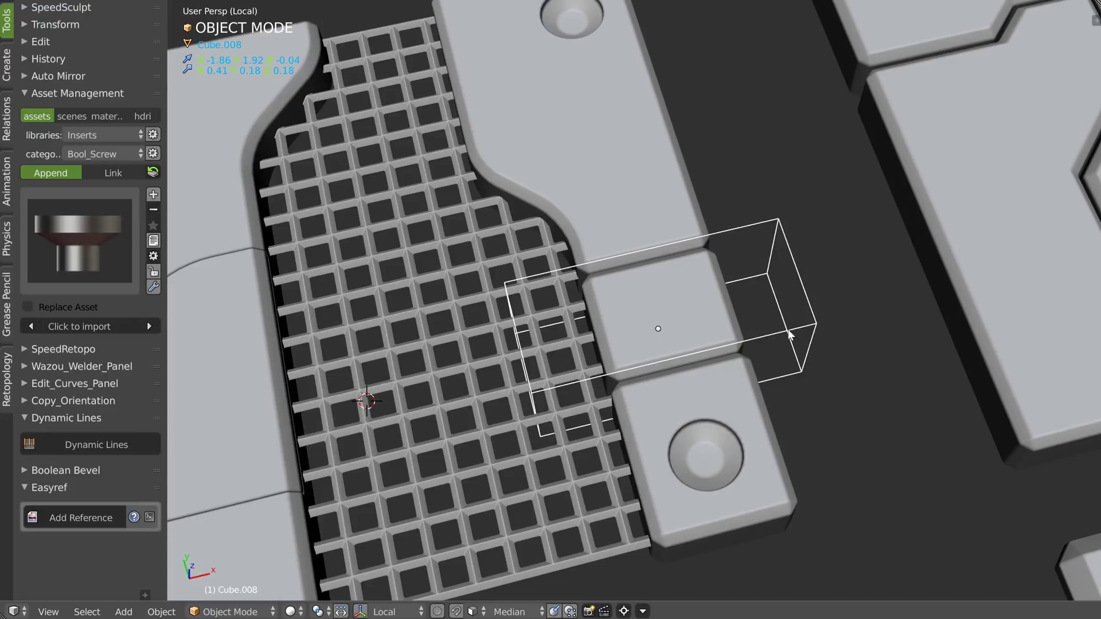
{"action": "key", "text": "h"}
Step: Delete the small split-off piece between the two parts of the panel's cut side
{"action": "middle_click_drag", "start_coordinate": [765, 348], "coordinate": [685, 307]}
{"action": "scroll", "coordinate": [629, 280], "scroll_direction": "up", "scroll_amount": 2}
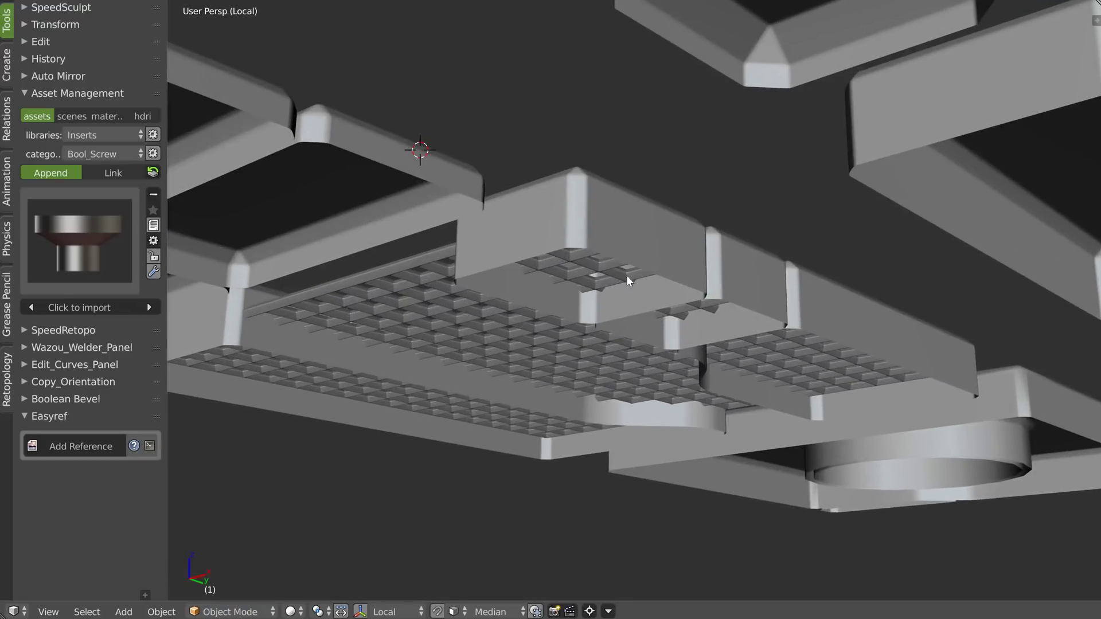
{"action": "middle_click_drag", "start_coordinate": [674, 270], "coordinate": [681, 343]}
{"action": "scroll", "coordinate": [734, 303], "scroll_direction": "down", "scroll_amount": 3}
{"action": "middle_click_drag", "start_coordinate": [602, 313], "coordinate": [619, 388], "text": "shift"}
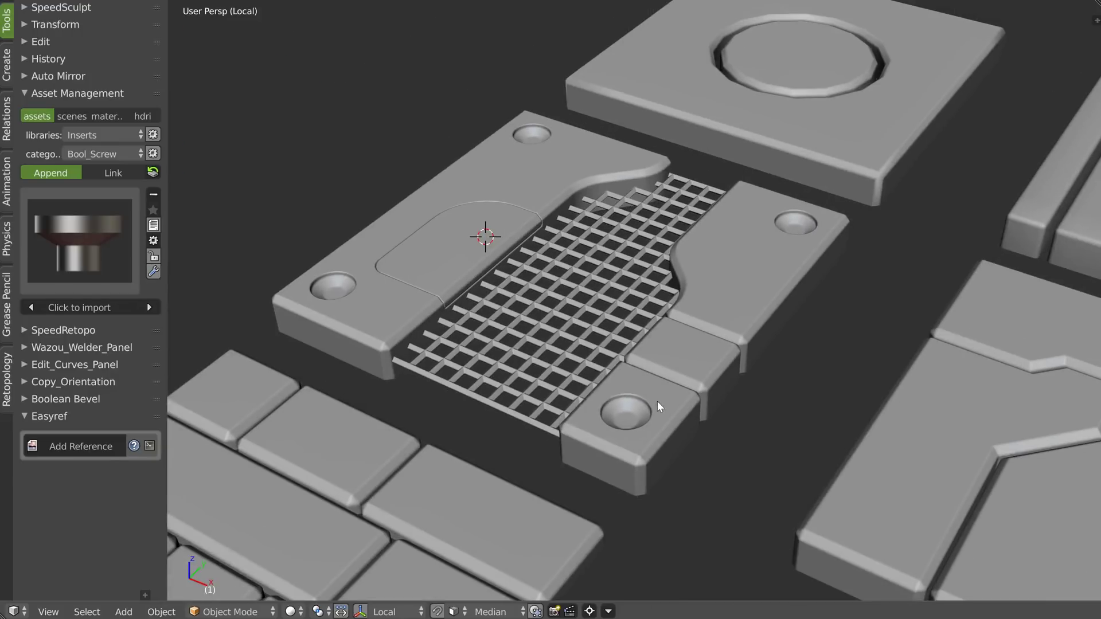
{"action": "right_click", "coordinate": [659, 404]}
{"action": "key", "text": "space"}
{"action": "right_click", "coordinate": [704, 367]}
{"action": "right_click", "coordinate": [699, 364]}
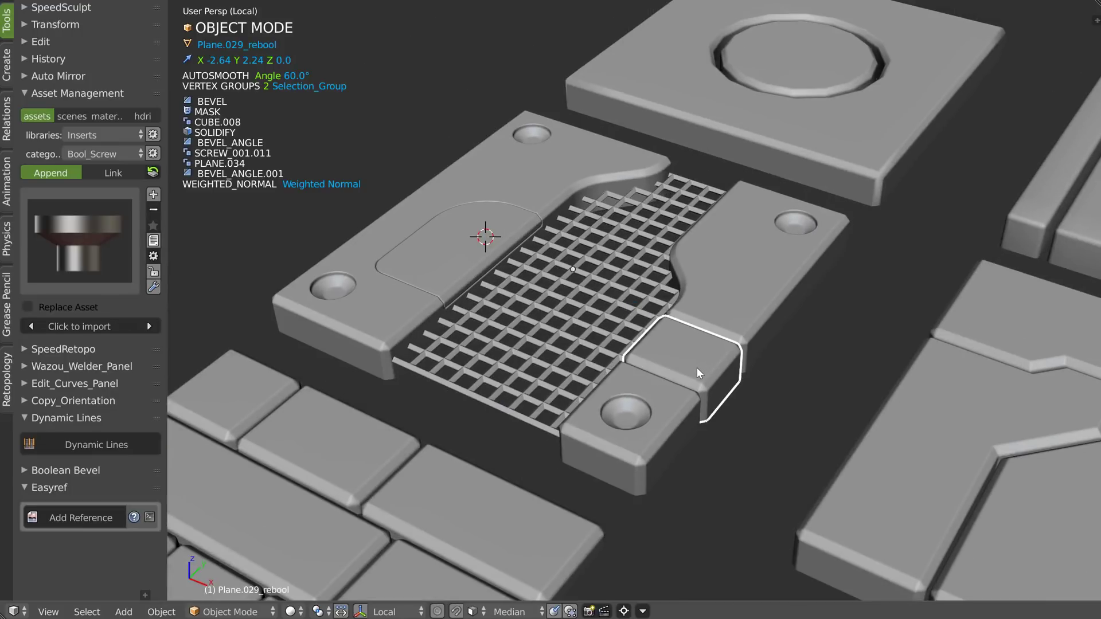
{"action": "key", "text": "x"}
Step: Remove the Cube.008 difference boolean from the main panel
{"action": "right_click", "coordinate": [670, 403]}
{"action": "key", "text": "space"}
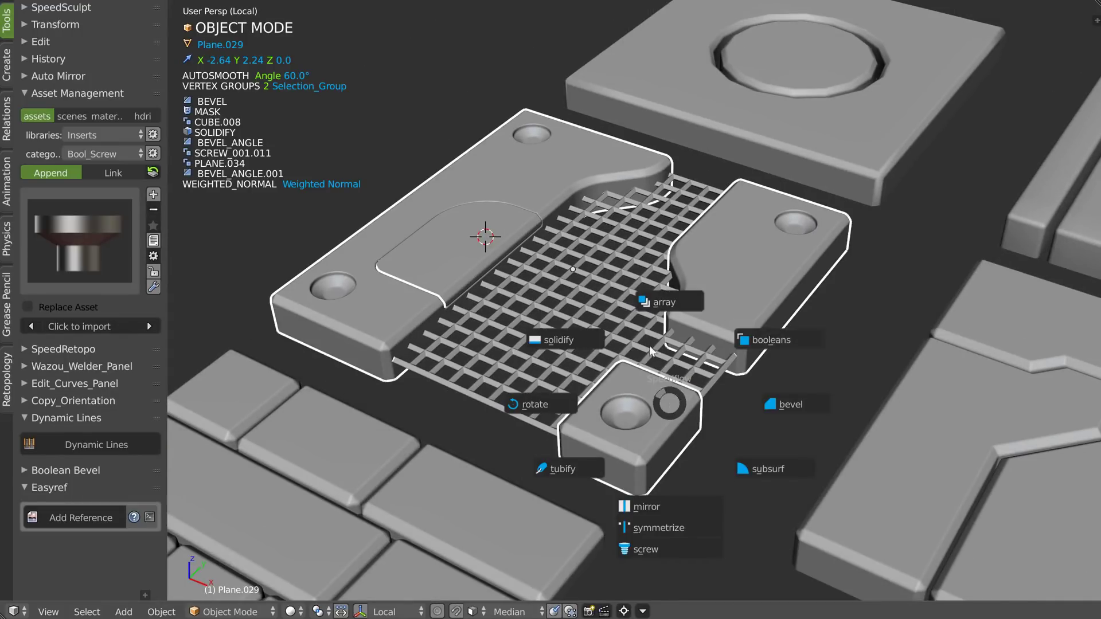
{"action": "left_click", "coordinate": [768, 342]}
{"action": "key", "text": "Right"}
{"action": "key", "text": "Right"}
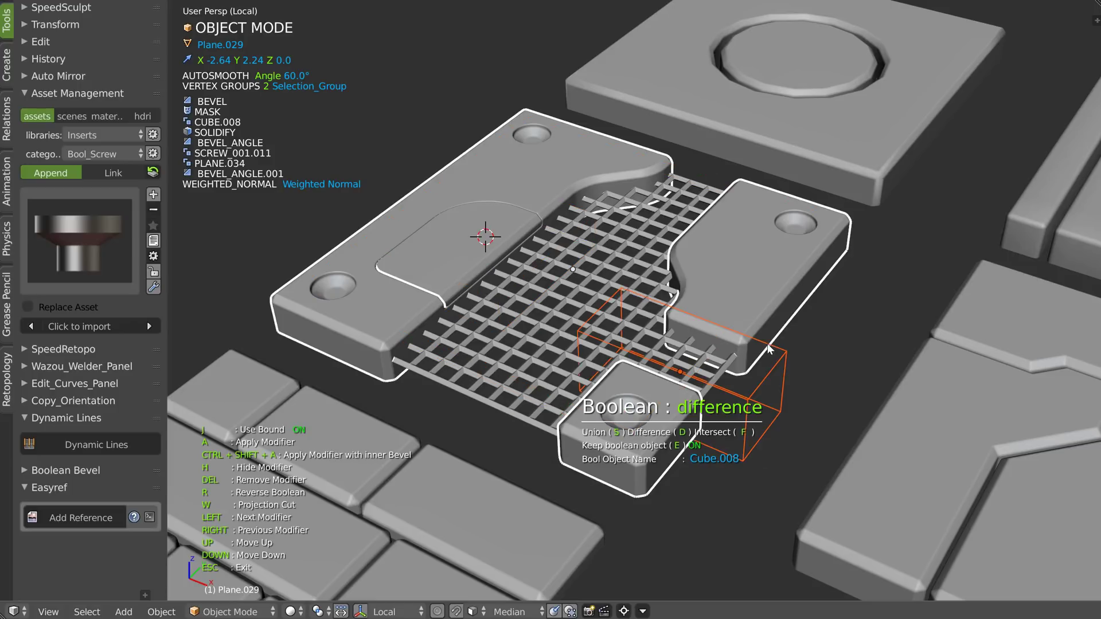
{"action": "key", "text": "Delete"}
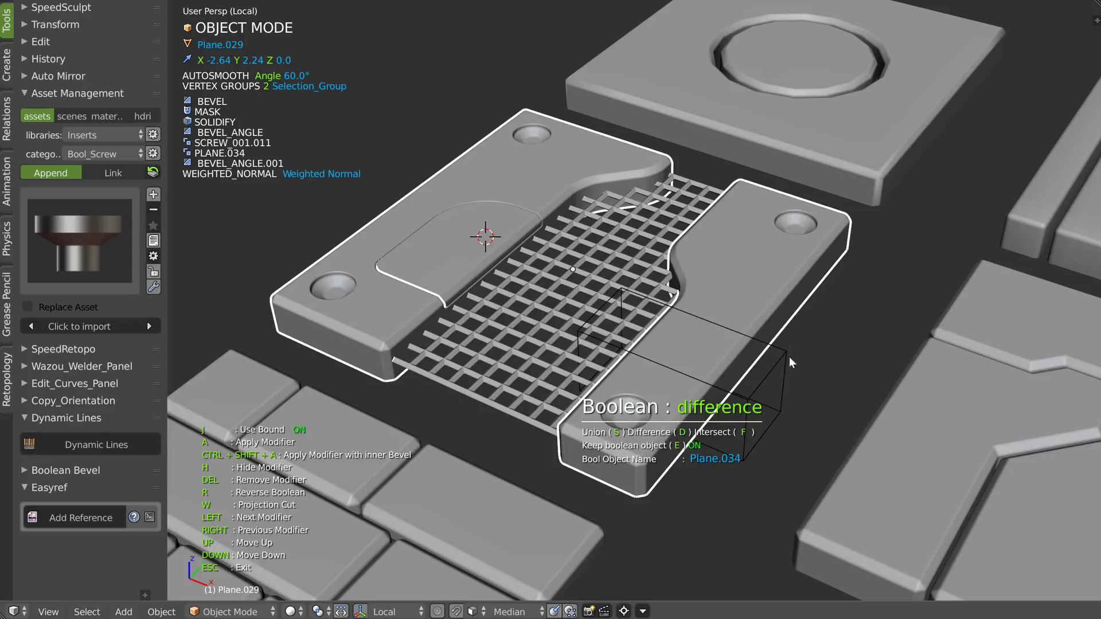
{"action": "key", "text": "Escape"}
{"action": "key", "text": "space"}
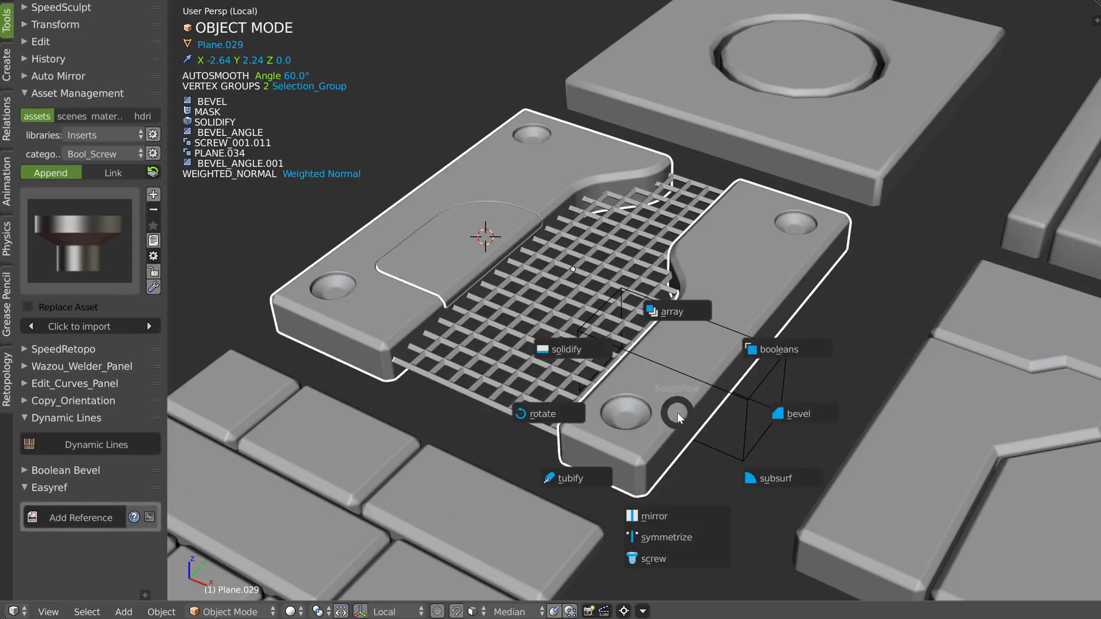
{"action": "left_click", "coordinate": [576, 352]}
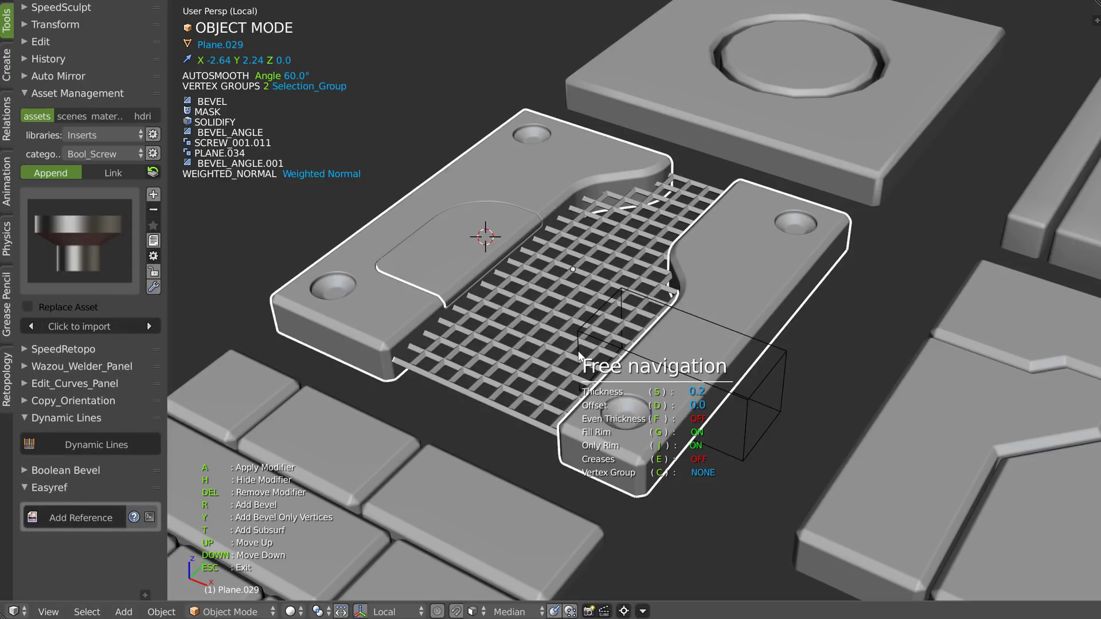
{"action": "left_click", "coordinate": [579, 356]}
Step: Slice the panel with the cube cutter again using a rebool cut, leaving the boolean below Solidify
{"action": "middle_click_drag", "start_coordinate": [579, 356], "coordinate": [713, 412]}
{"action": "left_click", "coordinate": [704, 415]}
{"action": "left_click", "coordinate": [639, 417], "text": "shift"}
{"action": "key", "text": "space"}
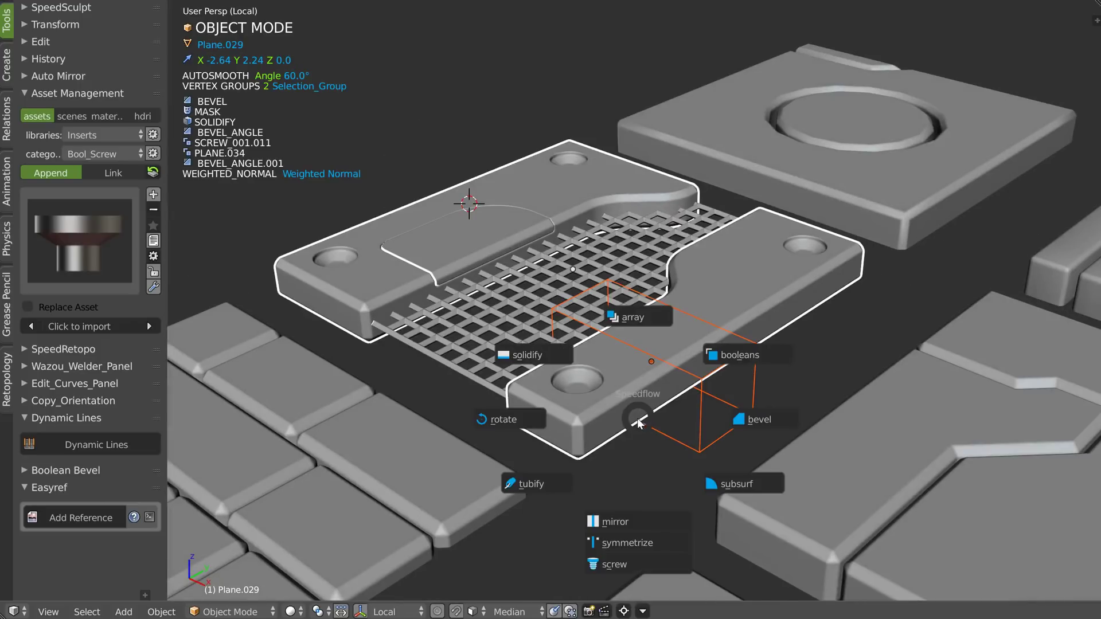
{"action": "left_click", "coordinate": [732, 352]}
{"action": "middle_click_drag", "start_coordinate": [731, 353], "coordinate": [720, 308]}
Step: Try moving the split-off piece away from the panel, cancel the move, and hide the cube cutter
{"action": "left_click", "coordinate": [694, 399]}
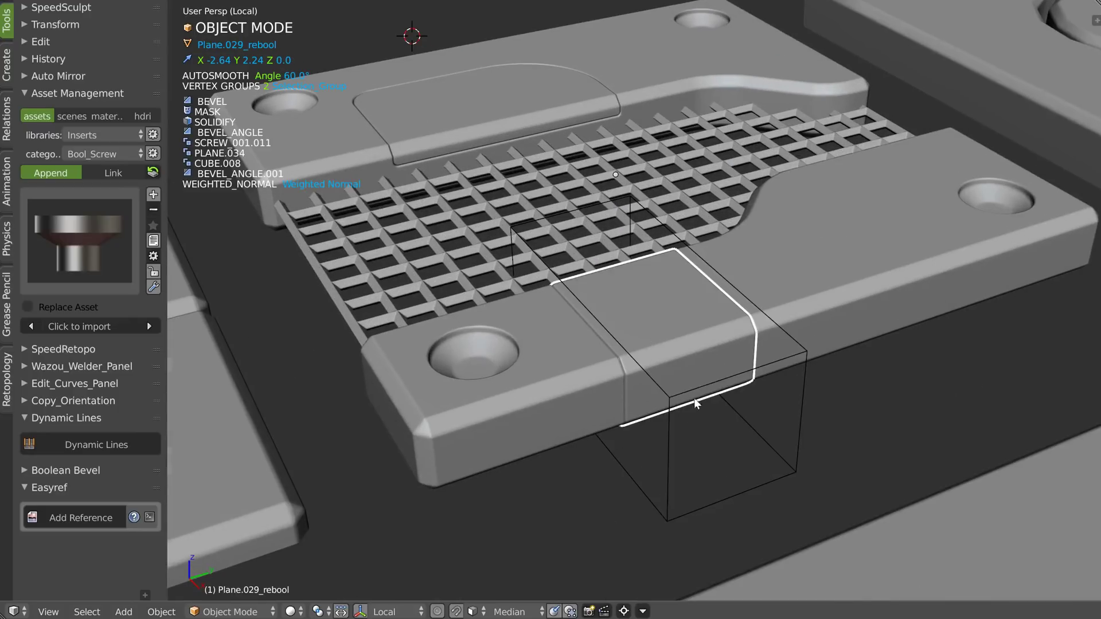
{"action": "key", "text": "g"}
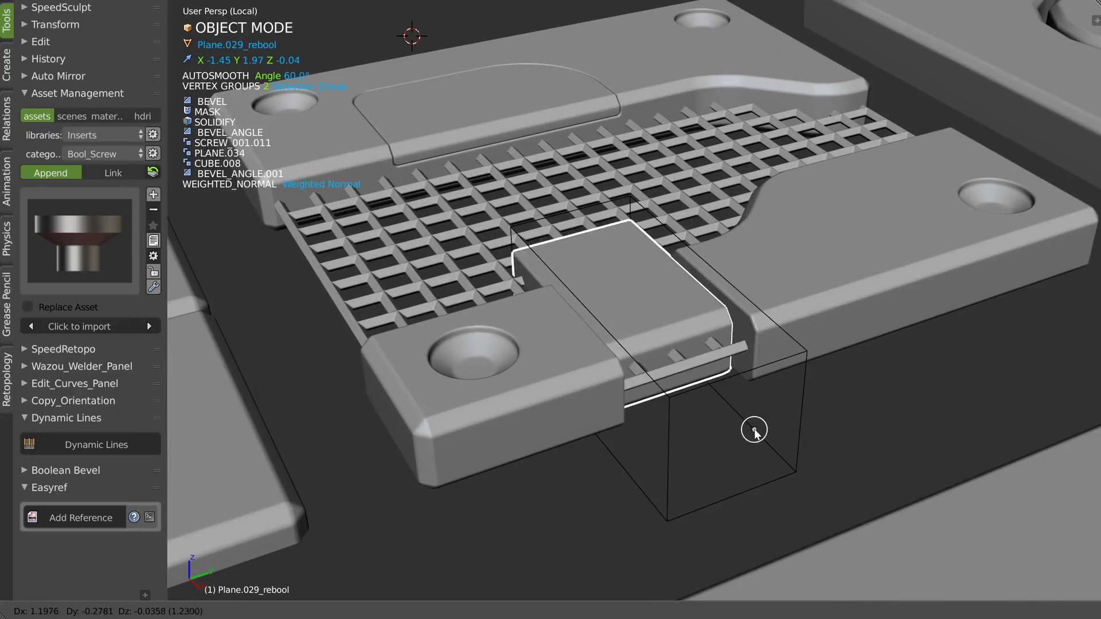
{"action": "right_click", "coordinate": [756, 430]}
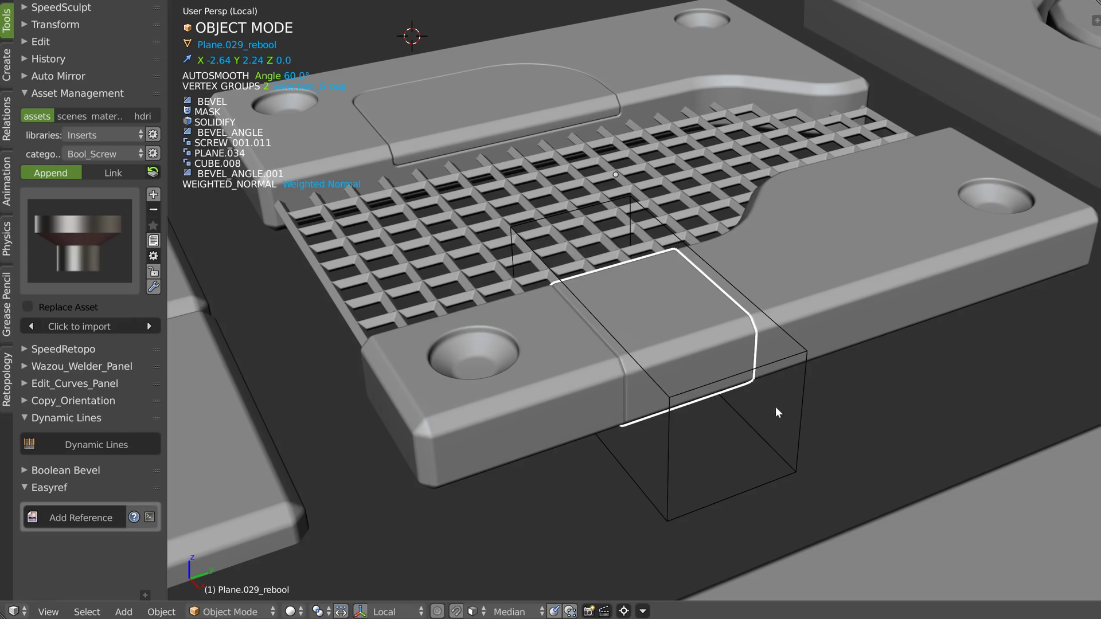
{"action": "left_click", "coordinate": [800, 410]}
{"action": "key", "text": "h"}
Step: Lower the rounded insert beside the grille along Z to about -0.01
{"action": "middle_click_drag", "start_coordinate": [665, 321], "coordinate": [568, 304]}
{"action": "scroll", "coordinate": [662, 327], "scroll_direction": "down", "scroll_amount": 2}
{"action": "scroll", "coordinate": [617, 313], "scroll_direction": "down", "scroll_amount": 3}
{"action": "scroll", "coordinate": [582, 311], "scroll_direction": "up", "scroll_amount": 2}
{"action": "left_click", "coordinate": [577, 346]}
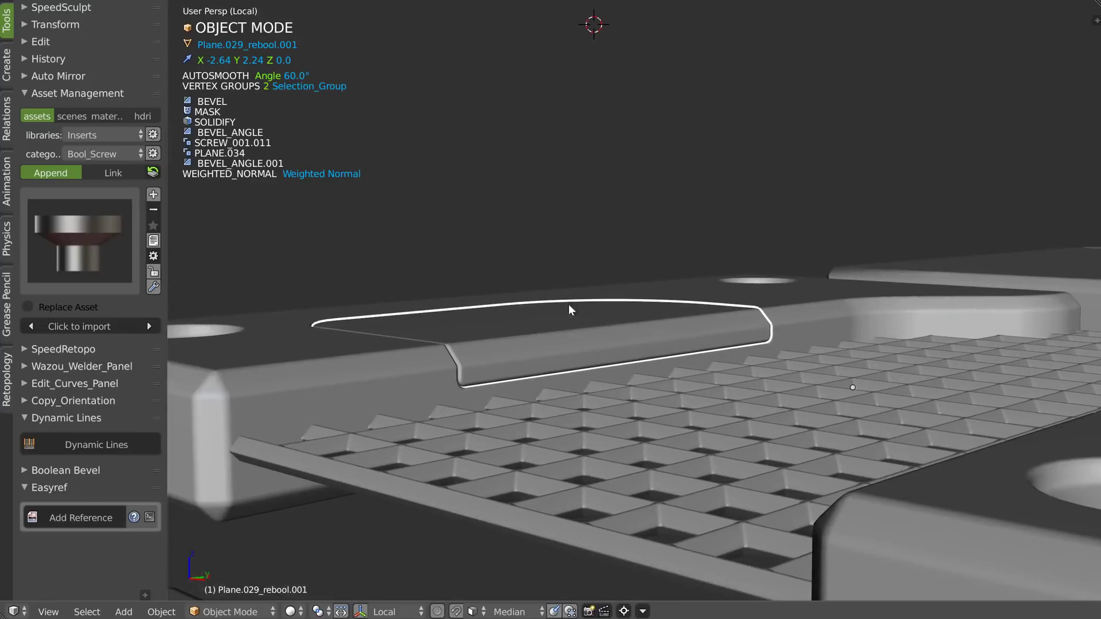
{"action": "key", "text": "g"}
{"action": "key", "text": "z"}
{"action": "left_click", "coordinate": [557, 334]}
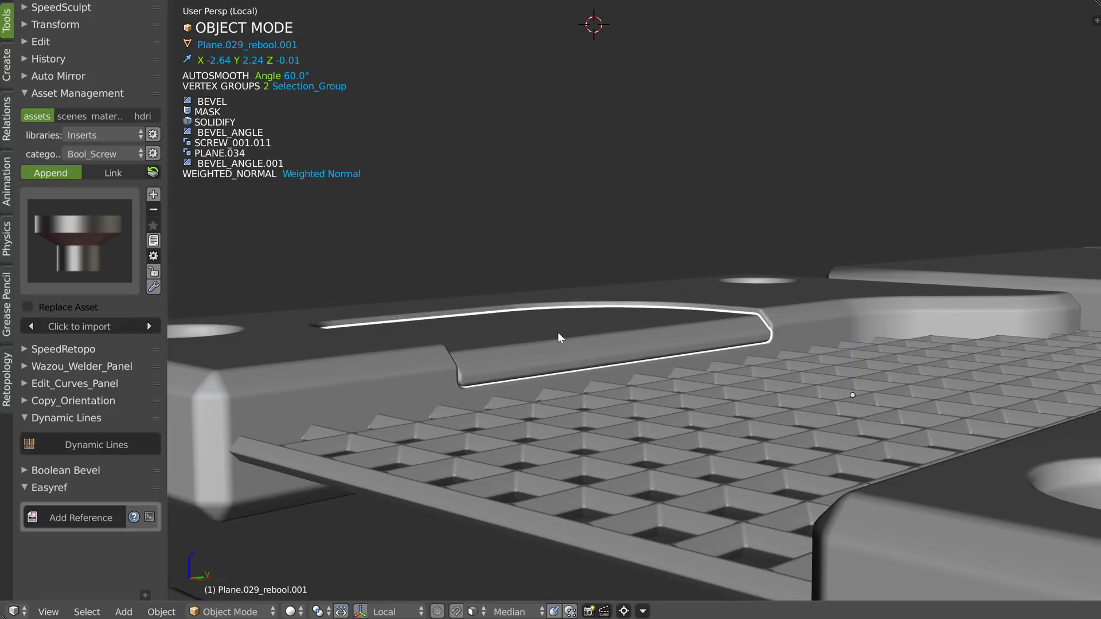
Step: Deselect everything and examine the grille panel's rounded insert and sliced side from several angles
{"action": "middle_click_drag", "start_coordinate": [574, 318], "coordinate": [566, 346]}
{"action": "scroll", "coordinate": [573, 284], "scroll_direction": "down", "scroll_amount": 3}
{"action": "middle_click_drag", "start_coordinate": [573, 283], "coordinate": [574, 332]}
{"action": "scroll", "coordinate": [519, 330], "scroll_direction": "up", "scroll_amount": 1}
{"action": "scroll", "coordinate": [631, 292], "scroll_direction": "down", "scroll_amount": 3}
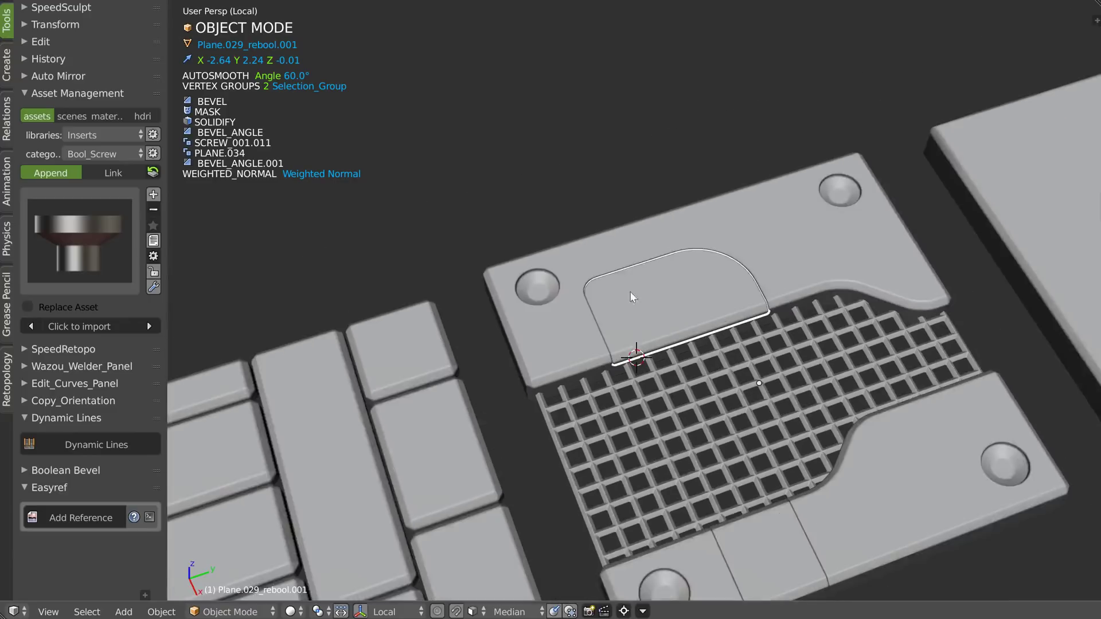
{"action": "middle_click_drag", "start_coordinate": [631, 291], "coordinate": [525, 228], "text": "shift"}
{"action": "middle_click_drag", "start_coordinate": [769, 378], "coordinate": [773, 287]}
{"action": "scroll", "coordinate": [772, 288], "scroll_direction": "down", "scroll_amount": 2}
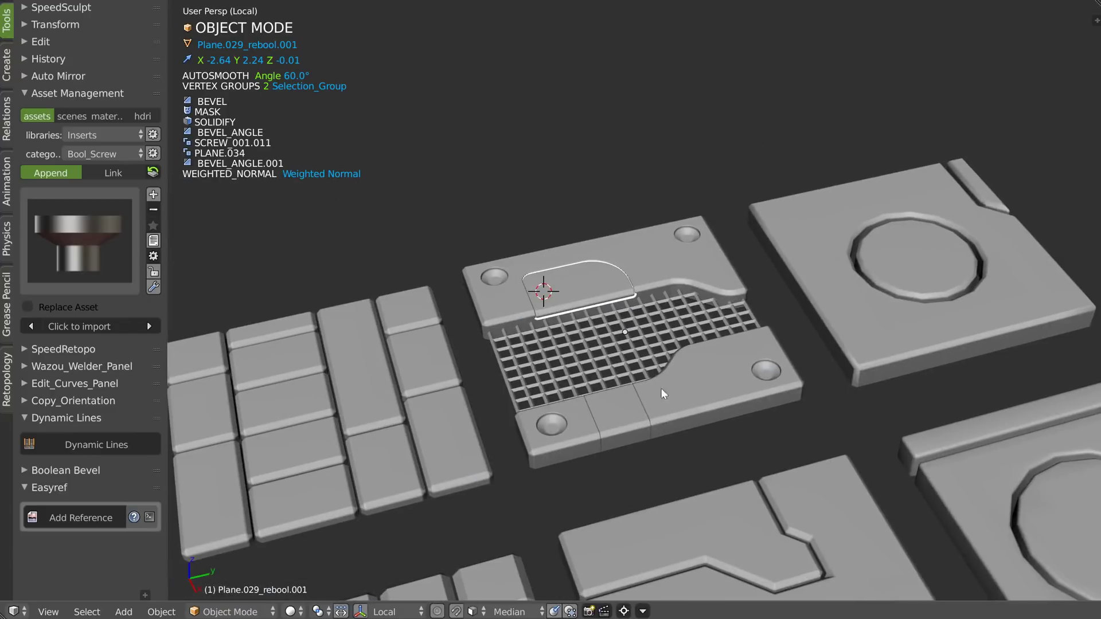
{"action": "key", "text": "a"}
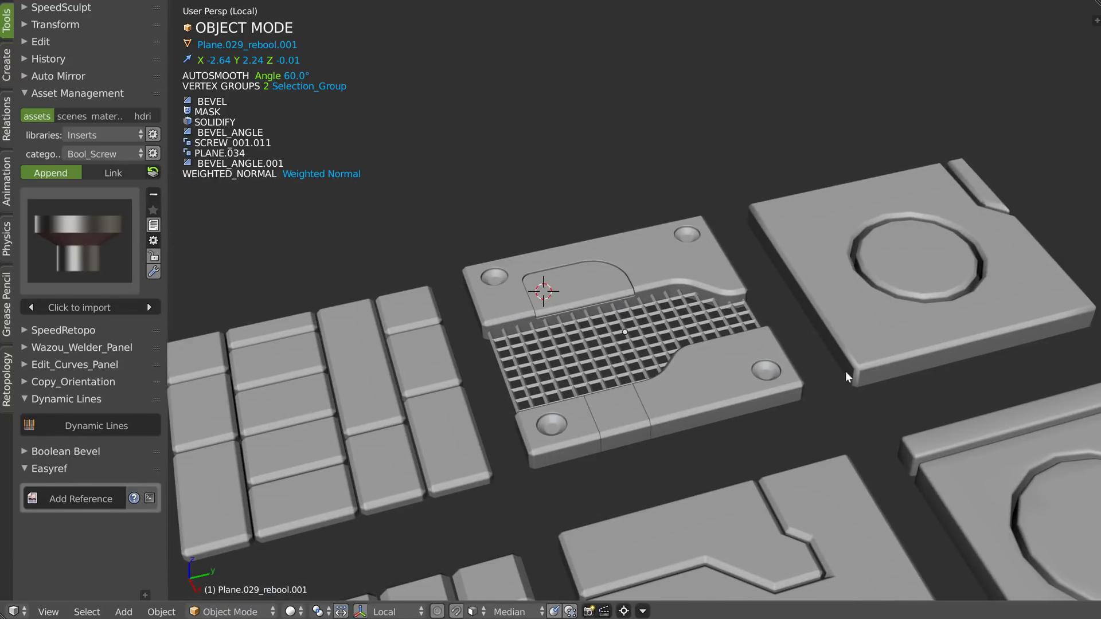
{"action": "scroll", "coordinate": [803, 336], "scroll_direction": "down", "scroll_amount": 2}
{"action": "middle_click_drag", "start_coordinate": [655, 374], "coordinate": [615, 361]}
{"action": "scroll", "coordinate": [710, 298], "scroll_direction": "up", "scroll_amount": 2}
{"action": "scroll", "coordinate": [616, 361], "scroll_direction": "up", "scroll_amount": 1}
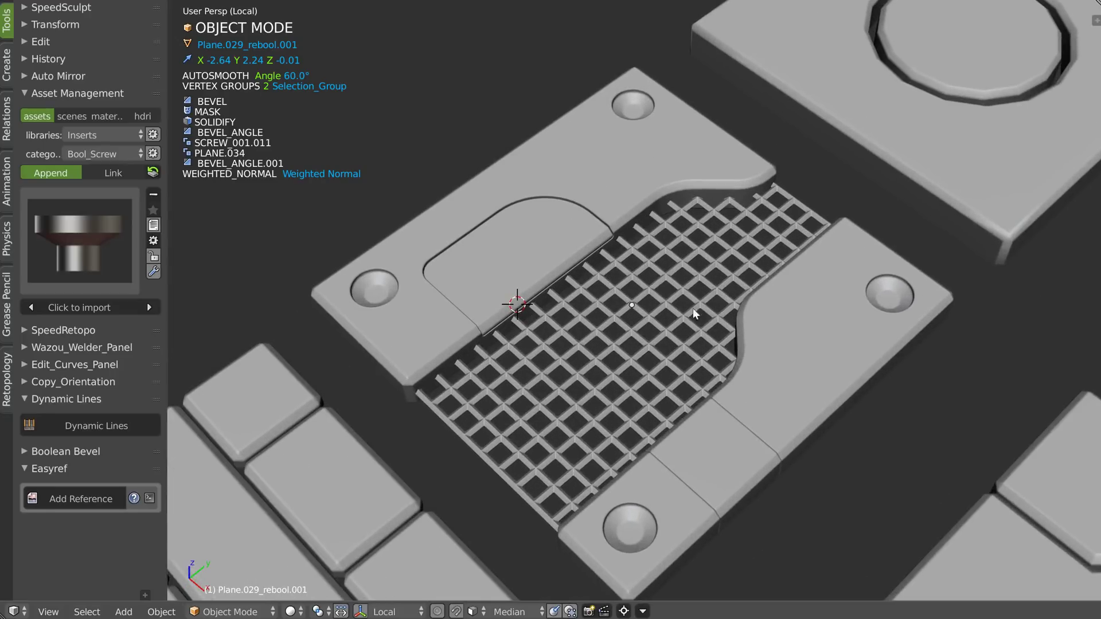
{"action": "middle_click_drag", "start_coordinate": [779, 408], "coordinate": [708, 237]}
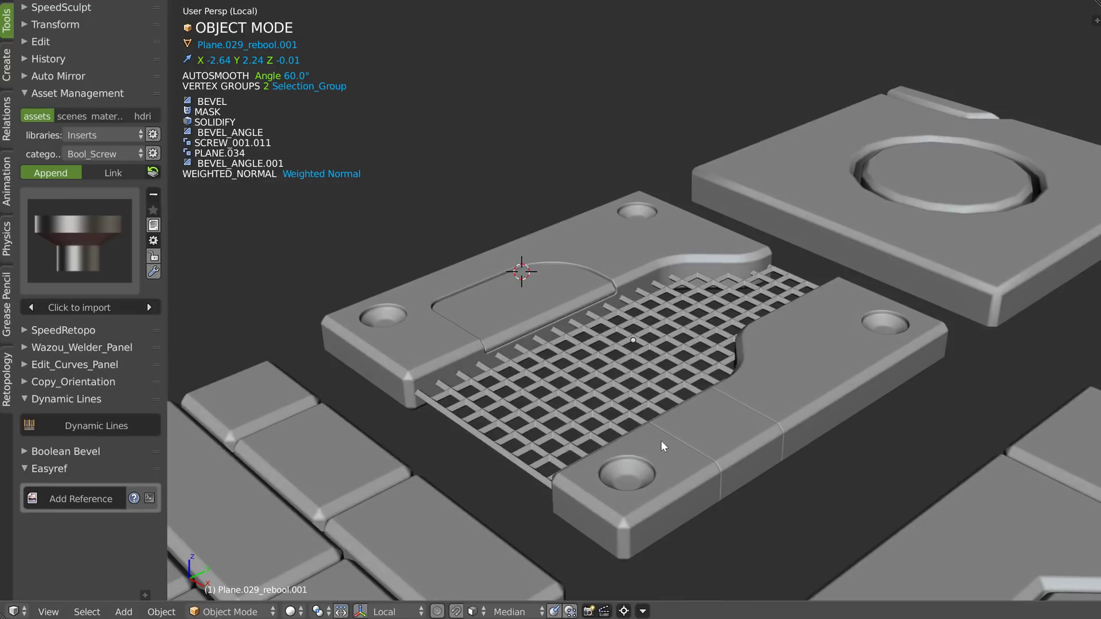
{"action": "right_click", "coordinate": [432, 355]}
{"action": "key", "text": "space"}
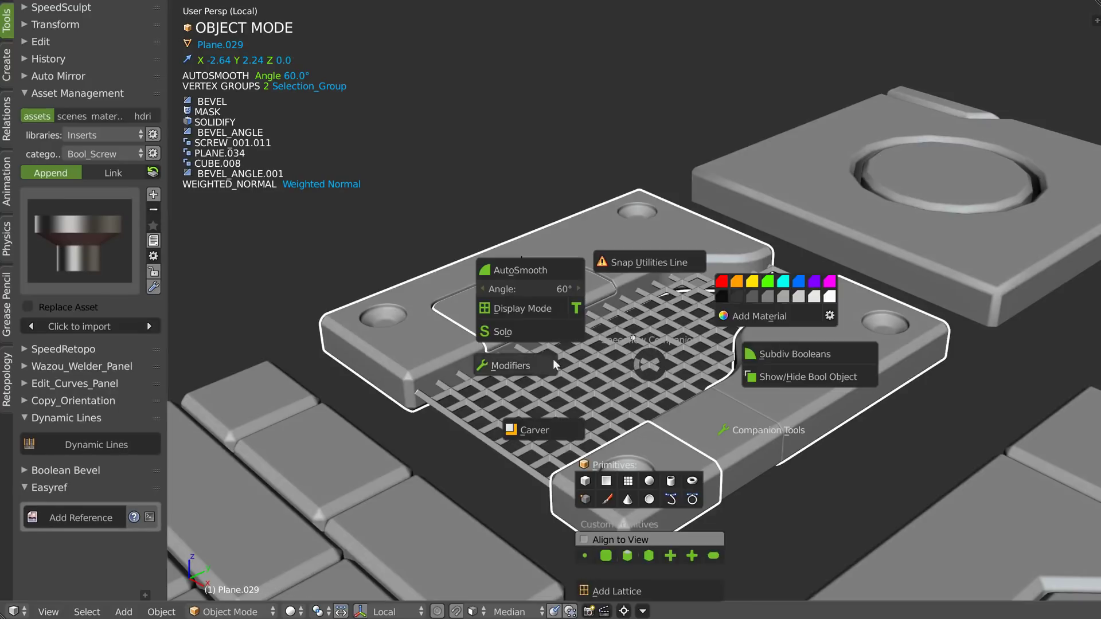
{"action": "left_click", "coordinate": [521, 362]}
{"action": "key", "text": "q"}
{"action": "left_click", "coordinate": [531, 376]}
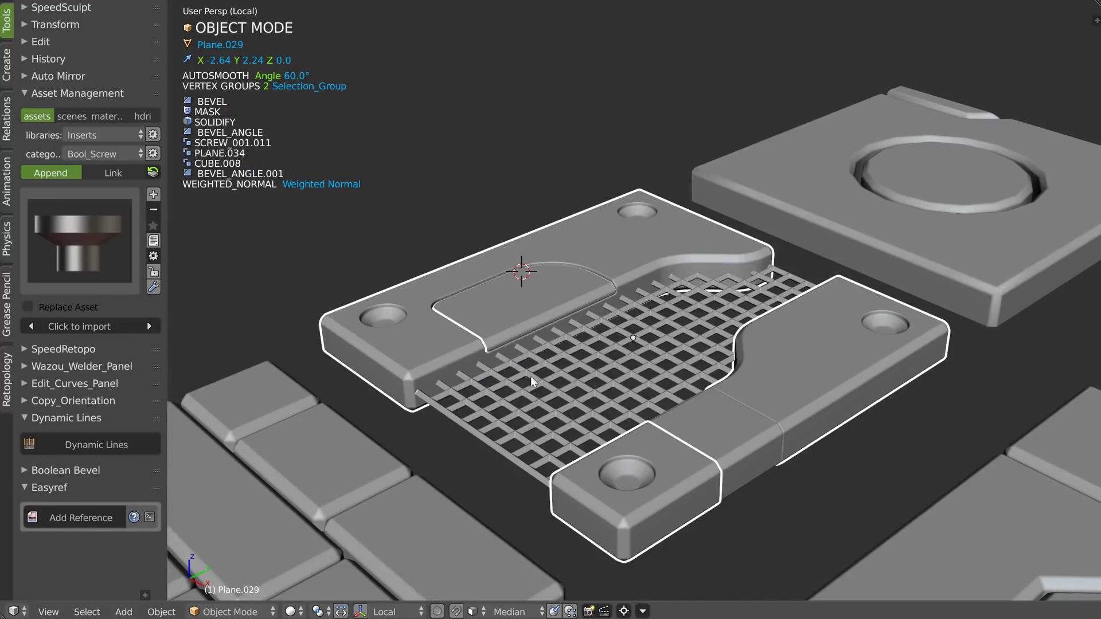
{"action": "mouse_move", "coordinate": [669, 339]}
{"action": "middle_mouse_down"}
{"action": "mouse_move", "coordinate": [646, 378]}
{"action": "mouse_move", "coordinate": [775, 291]}
{"action": "middle_mouse_up"}
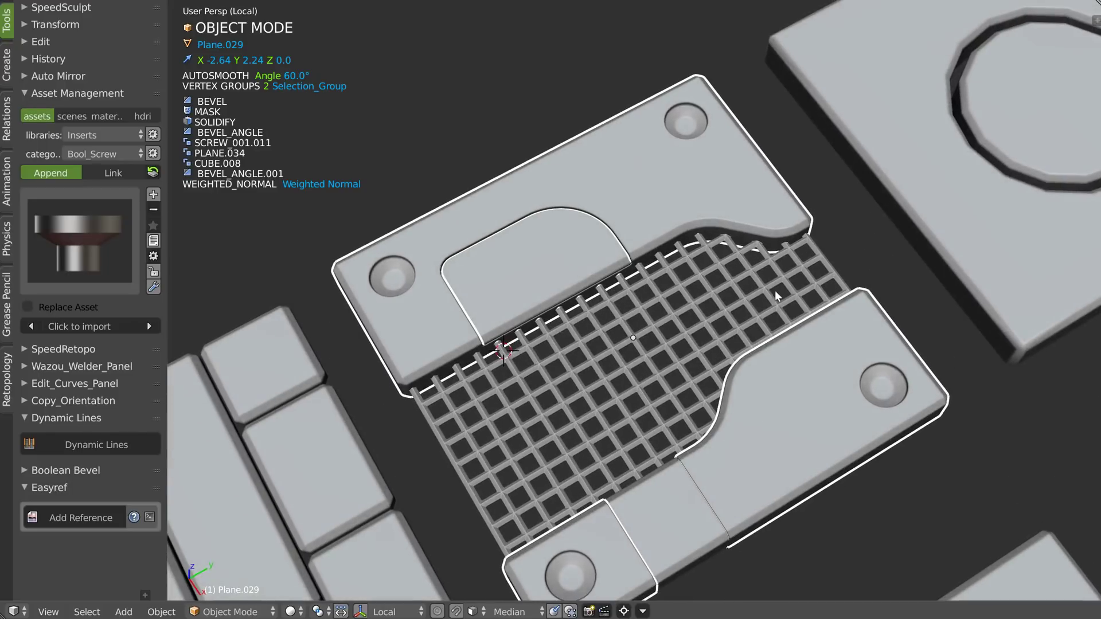
Step: In the main panel's mesh, select the groove's right border edges and shift them inward to narrow the grille opening
{"action": "right_click", "coordinate": [769, 391]}
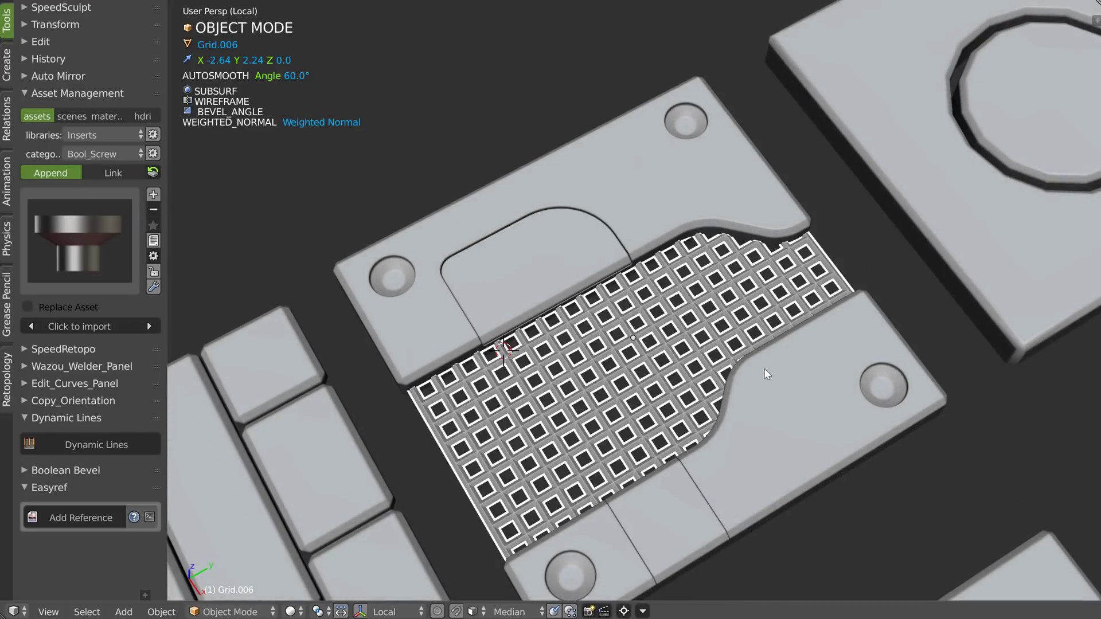
{"action": "right_click", "coordinate": [784, 400]}
{"action": "key", "text": "Tab"}
{"action": "left_click", "coordinate": [782, 423]}
{"action": "right_click", "coordinate": [717, 410], "text": "alt"}
{"action": "middle_click_drag", "start_coordinate": [707, 429], "coordinate": [705, 334]}
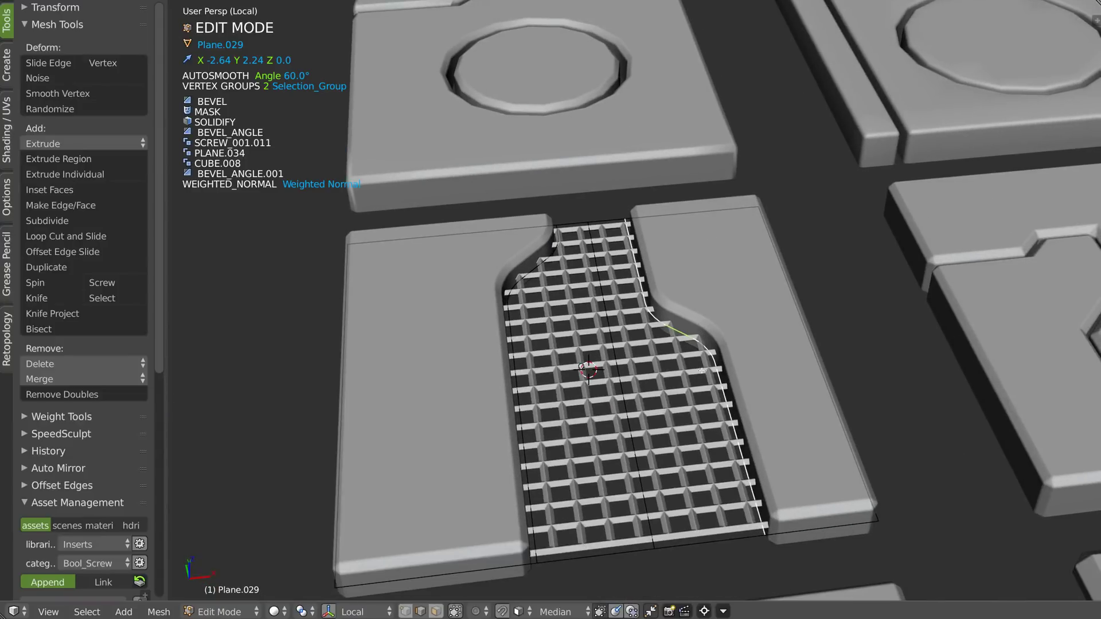
{"action": "key", "text": "Tab"}
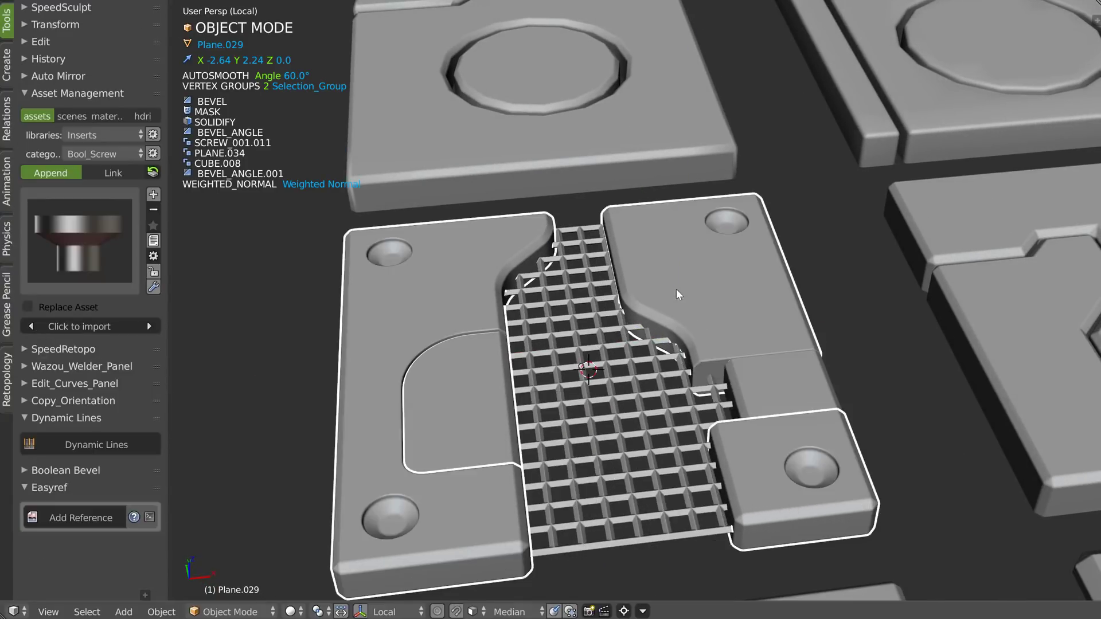
Step: Examine the grille panel's narrowed groove, briefly checking its base mesh in Edit Mode, and look over the whole set of grooved panels
{"action": "middle_click_drag", "start_coordinate": [745, 380], "coordinate": [725, 397]}
{"action": "scroll", "coordinate": [748, 369], "scroll_direction": "up", "scroll_amount": 2}
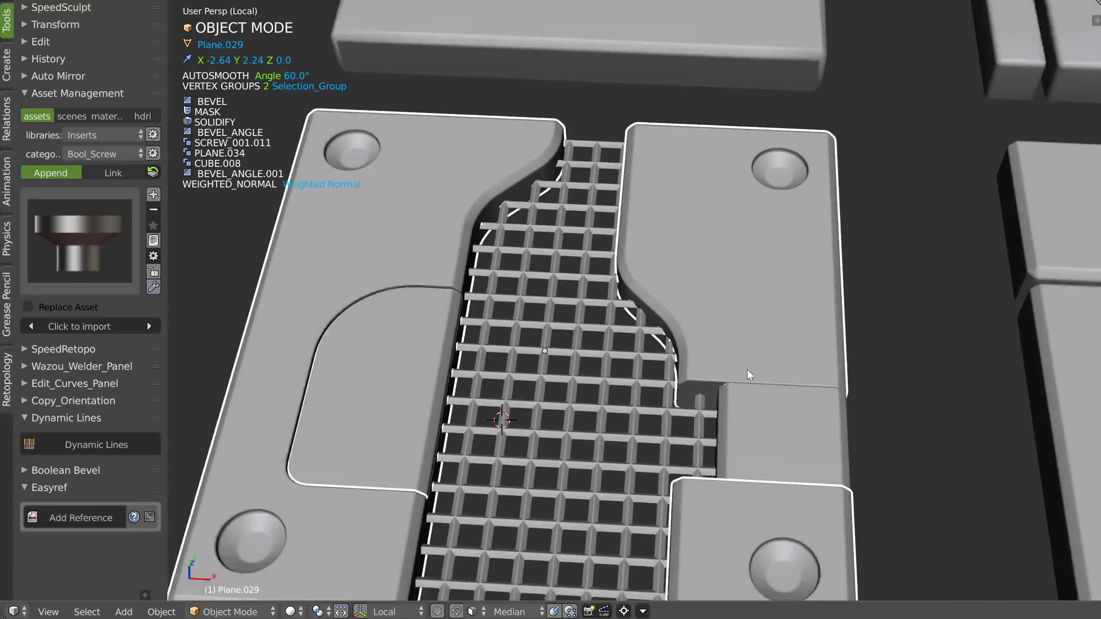
{"action": "key", "text": "Tab"}
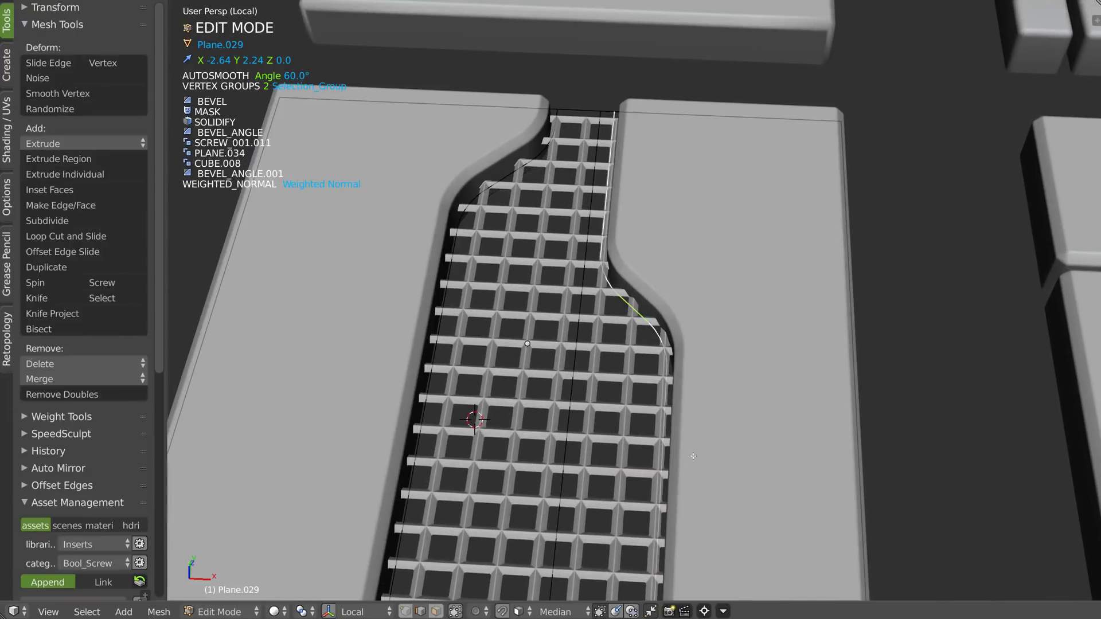
{"action": "key", "text": "Tab"}
{"action": "left_click", "coordinate": [691, 358]}
{"action": "scroll", "coordinate": [772, 365], "scroll_direction": "down", "scroll_amount": 2}
{"action": "middle_click_drag", "start_coordinate": [772, 366], "coordinate": [729, 373]}
{"action": "scroll", "coordinate": [650, 370], "scroll_direction": "down", "scroll_amount": 3}
{"action": "middle_click_drag", "start_coordinate": [650, 370], "coordinate": [575, 423]}
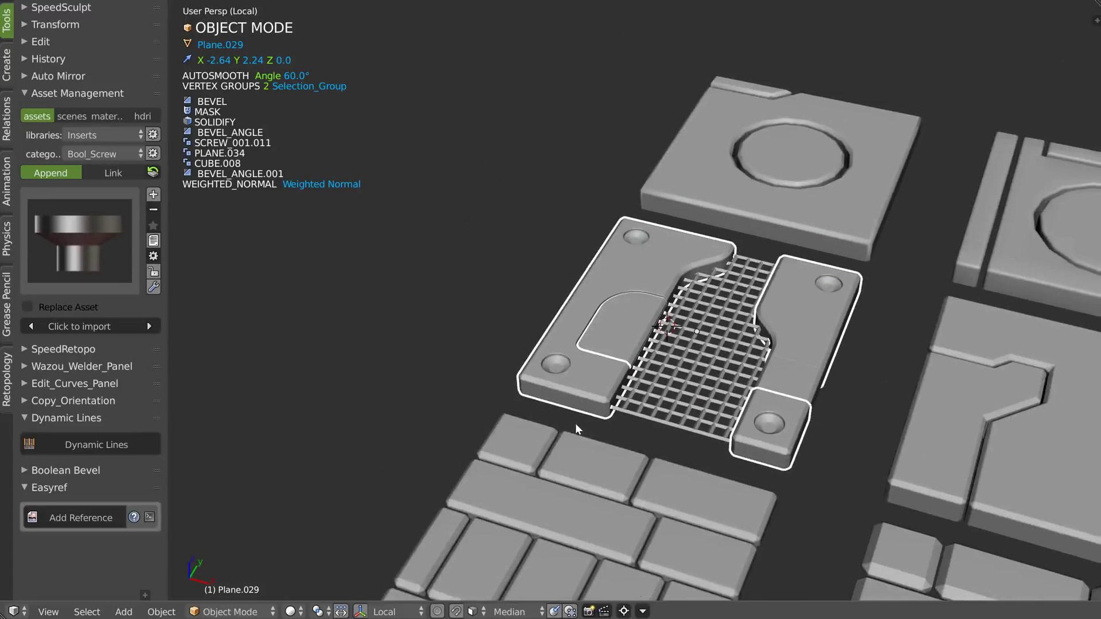
{"action": "scroll", "coordinate": [630, 393], "scroll_direction": "down", "scroll_amount": 3}
{"action": "middle_click_drag", "start_coordinate": [630, 393], "coordinate": [703, 359]}
{"action": "scroll", "coordinate": [635, 378], "scroll_direction": "up", "scroll_amount": 3}
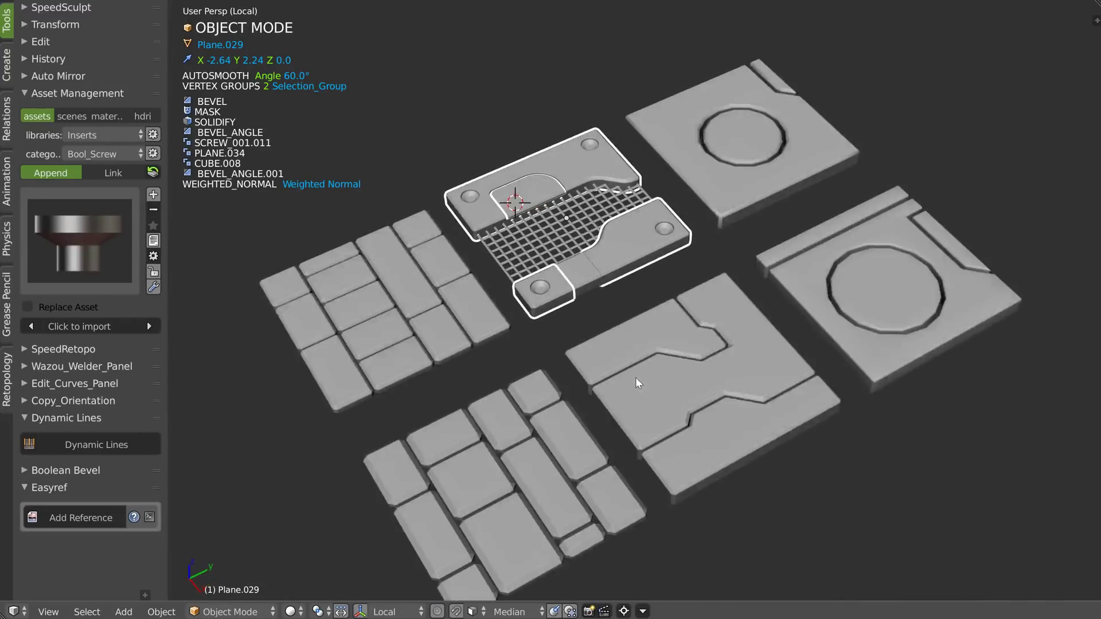
Step: Locate the Dynamic Lines command among Speedflow's Companion Tools and look over the grille panel beside the other panels
{"action": "right_click", "coordinate": [594, 345]}
{"action": "right_click", "coordinate": [579, 373]}
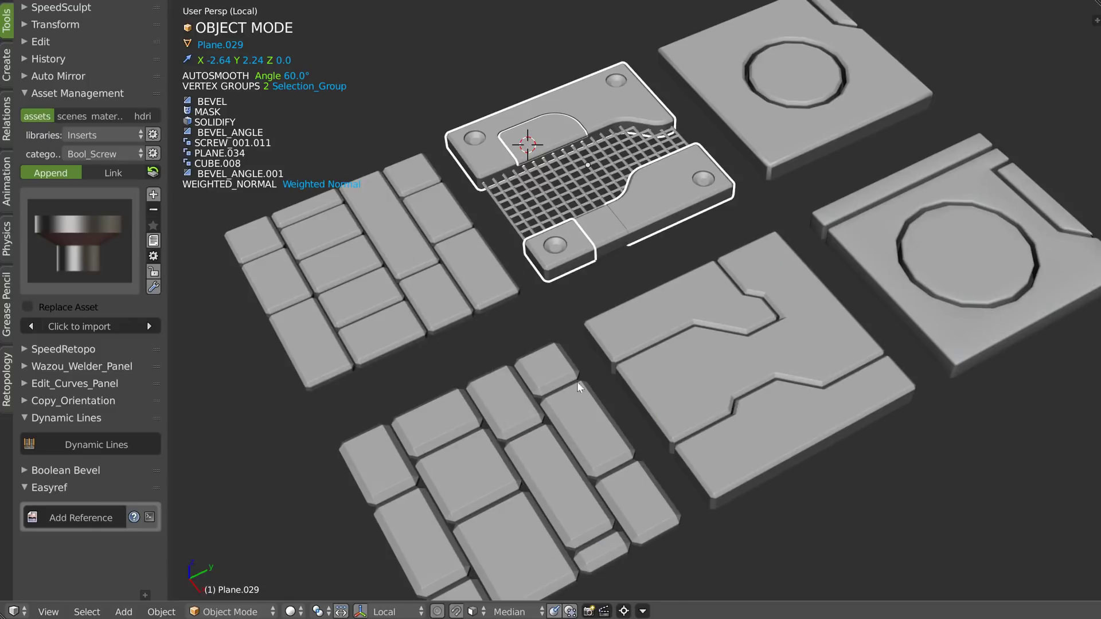
{"action": "right_click", "coordinate": [606, 370]}
{"action": "mouse_move", "coordinate": [714, 438]}
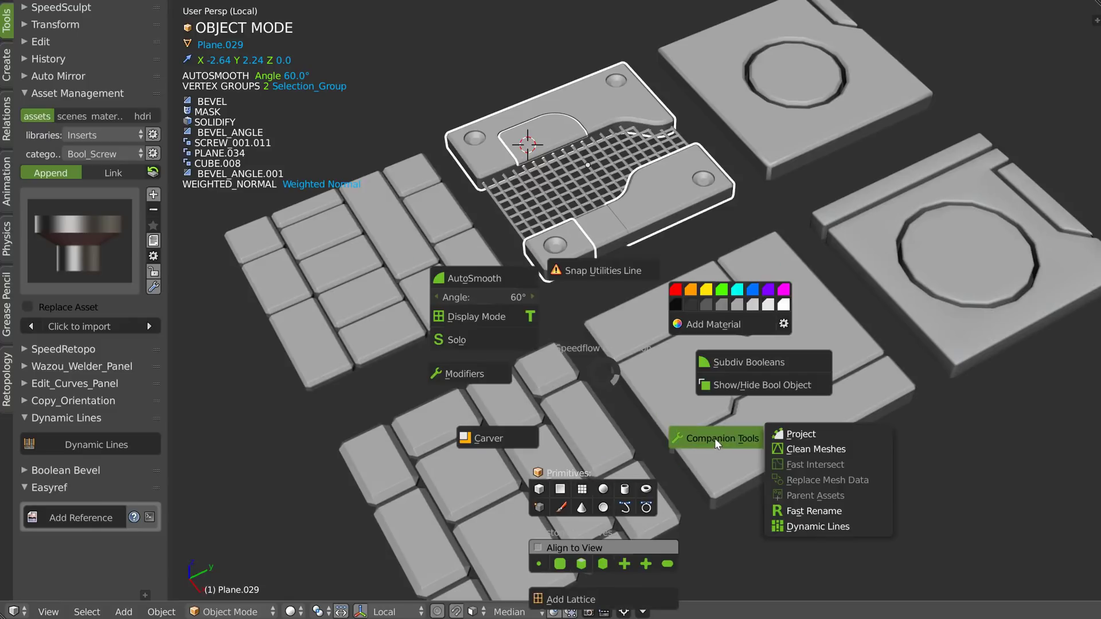
{"action": "left_click", "coordinate": [807, 526]}
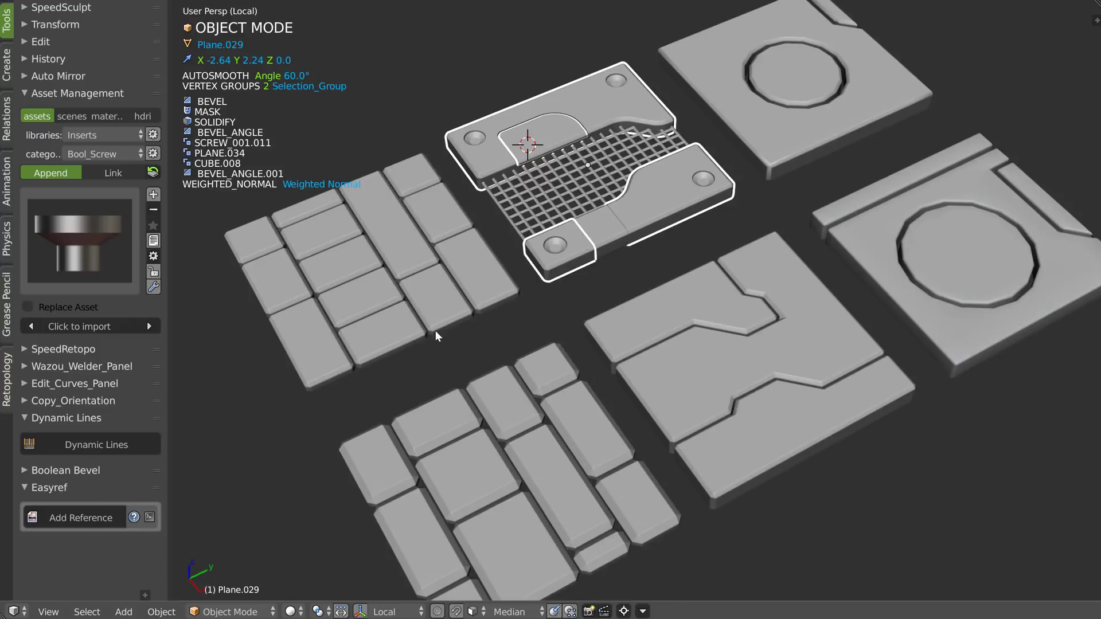
{"action": "scroll", "coordinate": [611, 119], "scroll_direction": "up", "scroll_amount": 3}
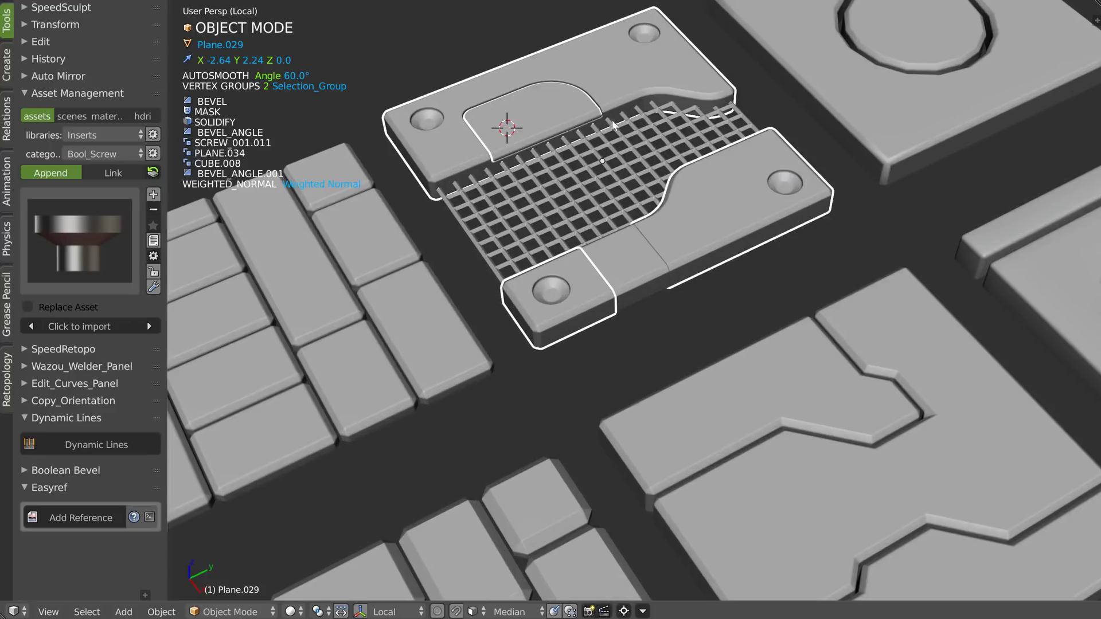
{"action": "scroll", "coordinate": [687, 191], "scroll_direction": "down", "scroll_amount": 2}
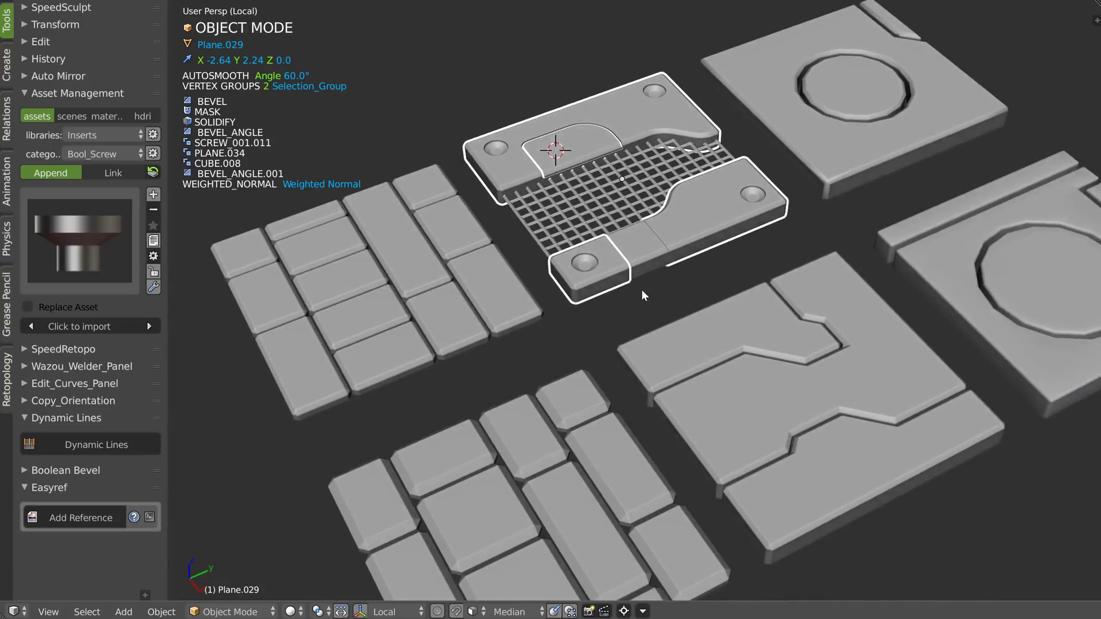